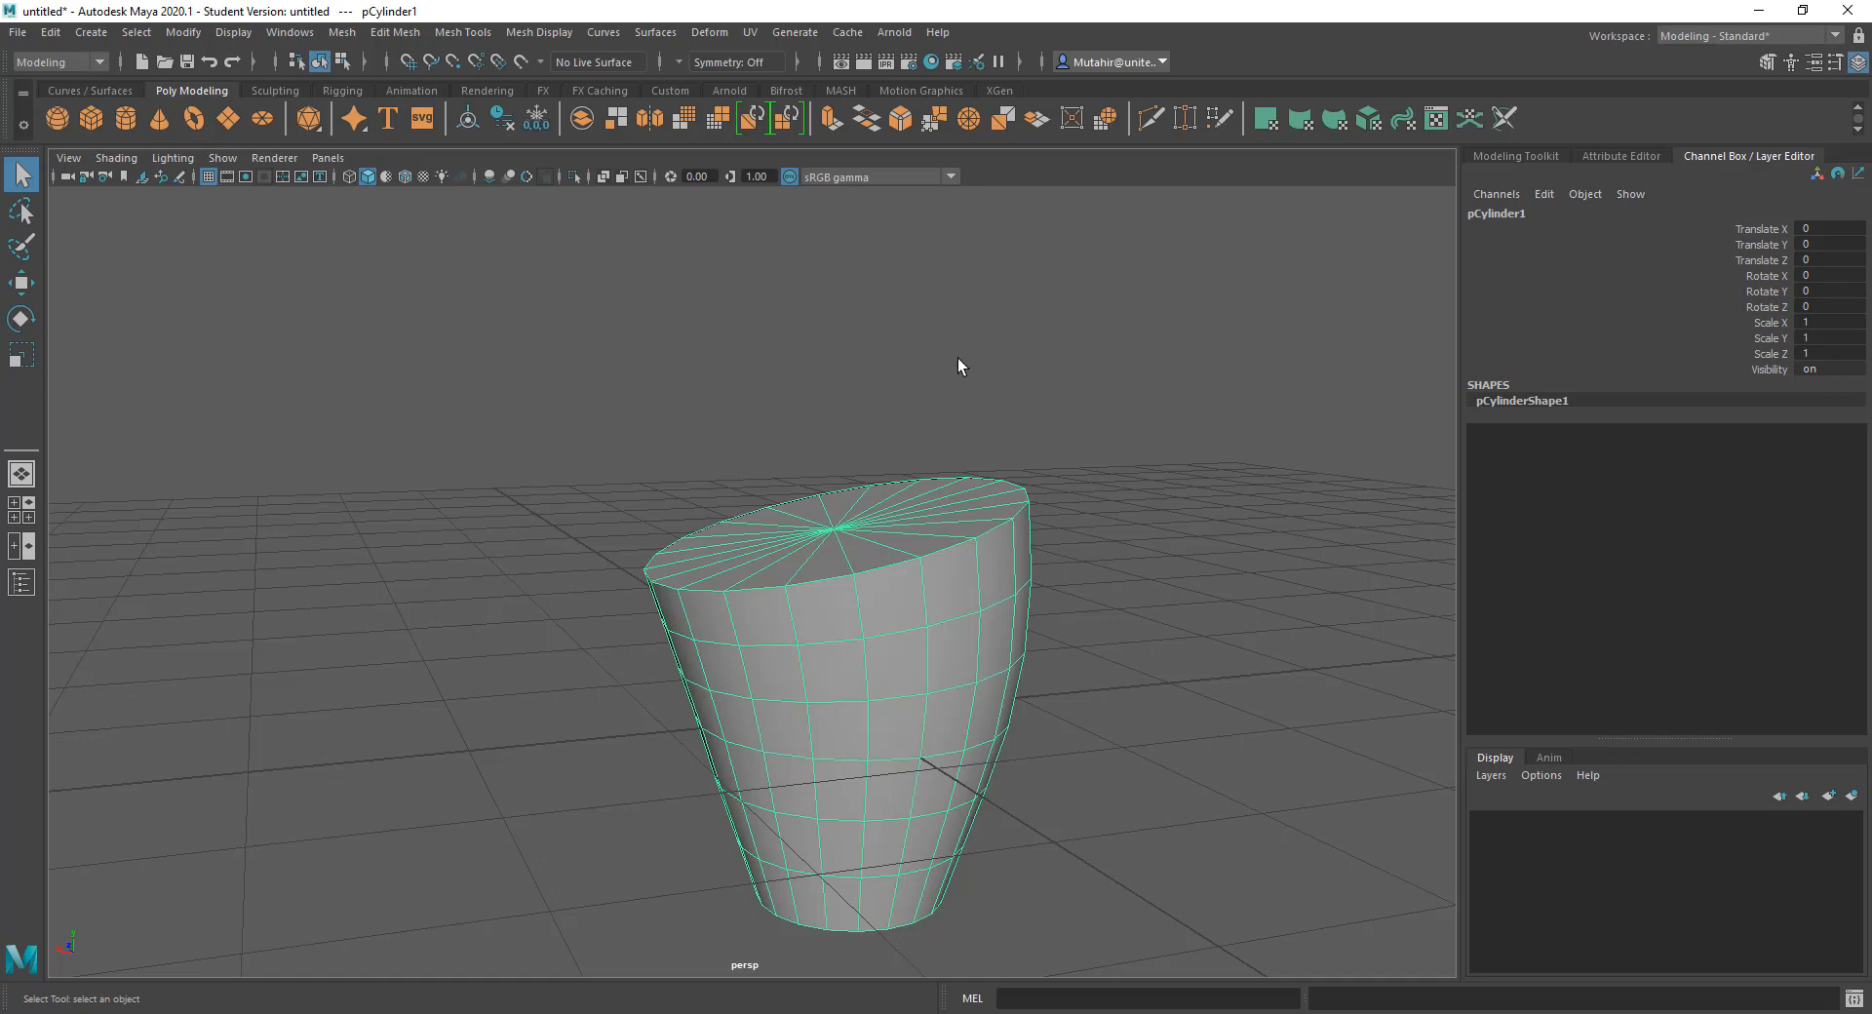
# Step: Switch the tapered cylinder to face selection mode, using the Modeling Toolkit's component modes
pyautogui.keyDown('alt'); pyautogui.moveTo(958, 359); pyautogui.dragTo(909, 540); pyautogui.keyUp('alt')
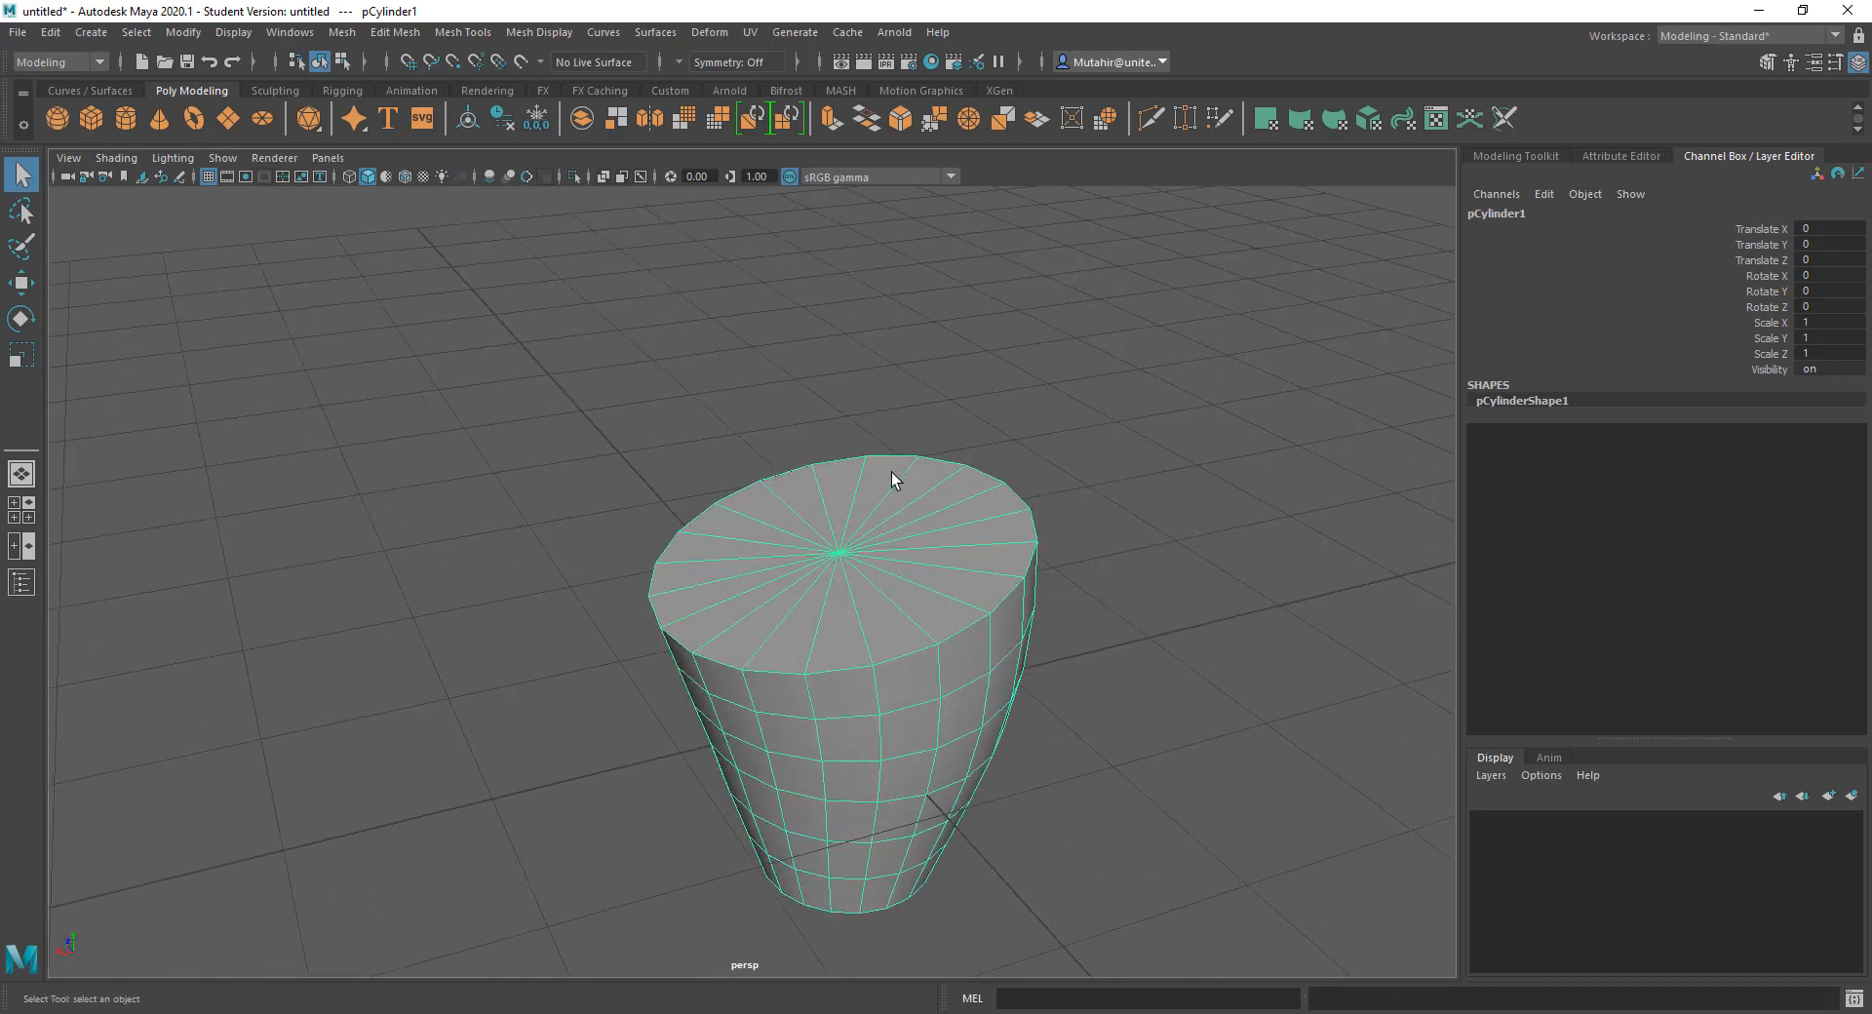
pyautogui.moveTo(892, 546)
pyautogui.keyDown('alt'); pyautogui.mouseDown()
pyautogui.moveTo(994, 531)
pyautogui.moveTo(875, 526)
pyautogui.mouseUp(); pyautogui.keyUp('alt')
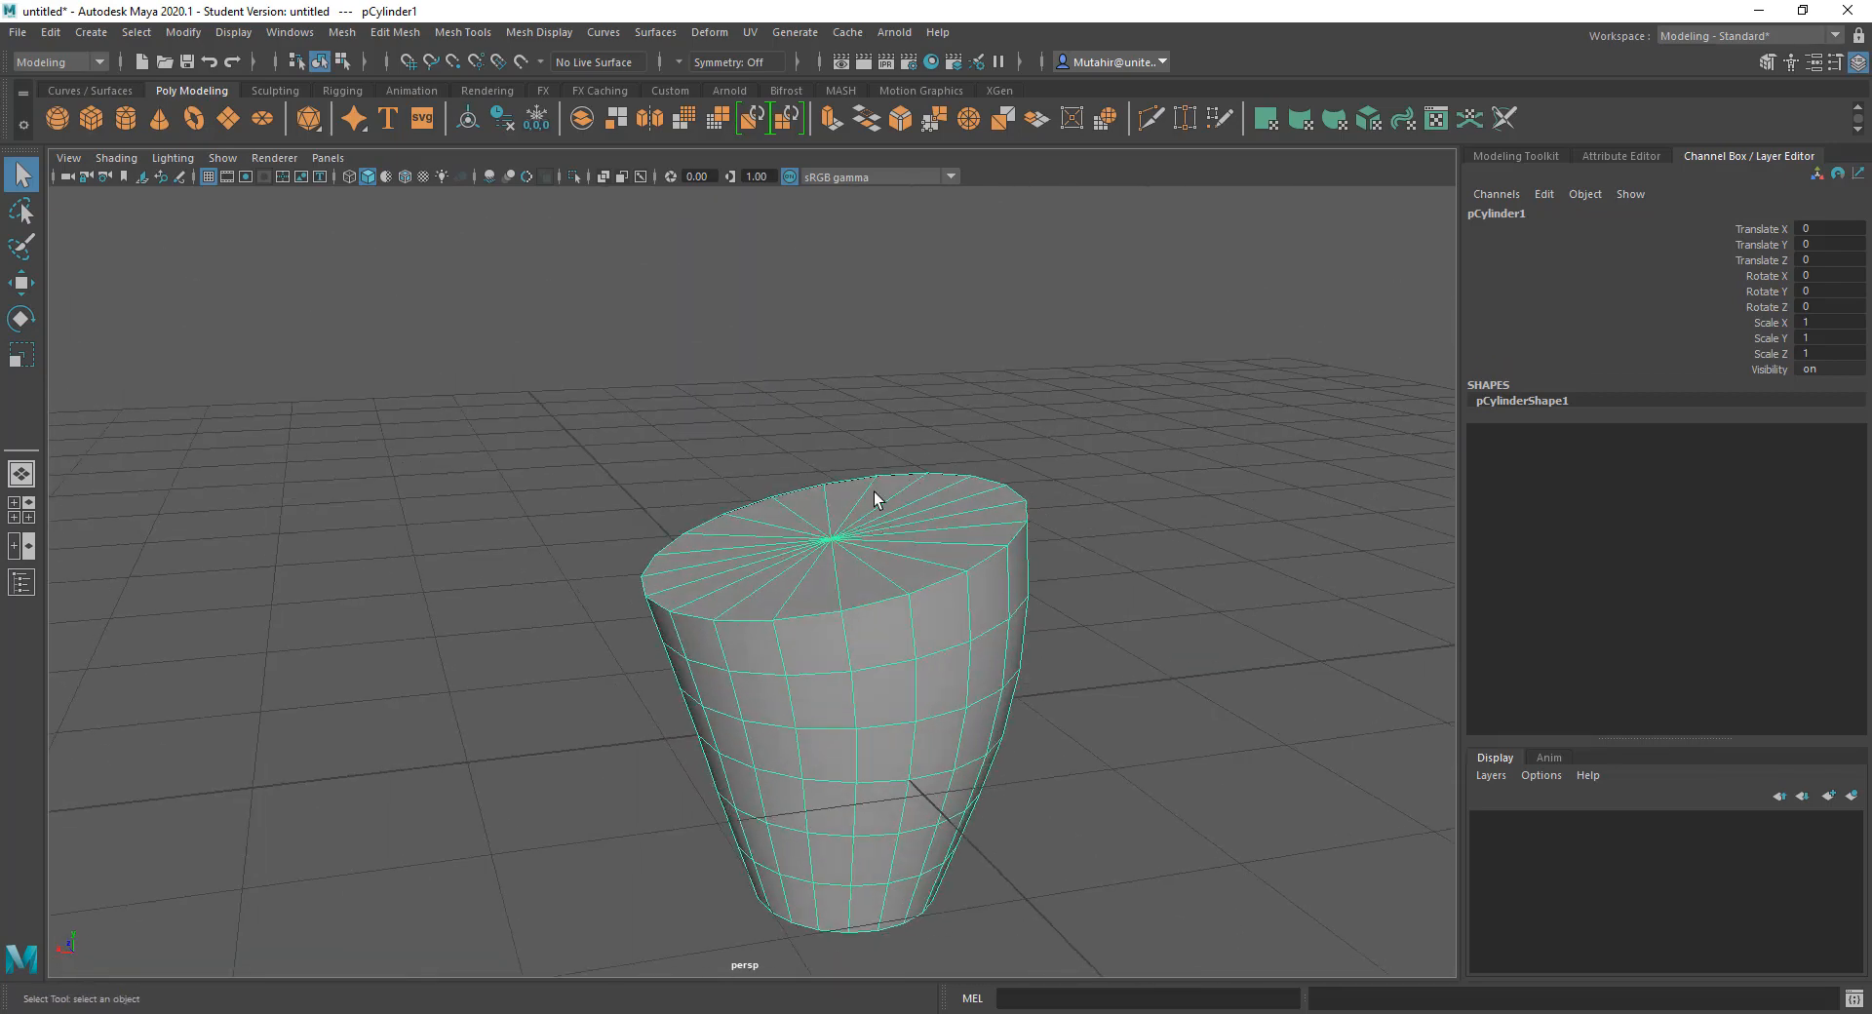
pyautogui.rightClick(911, 467)
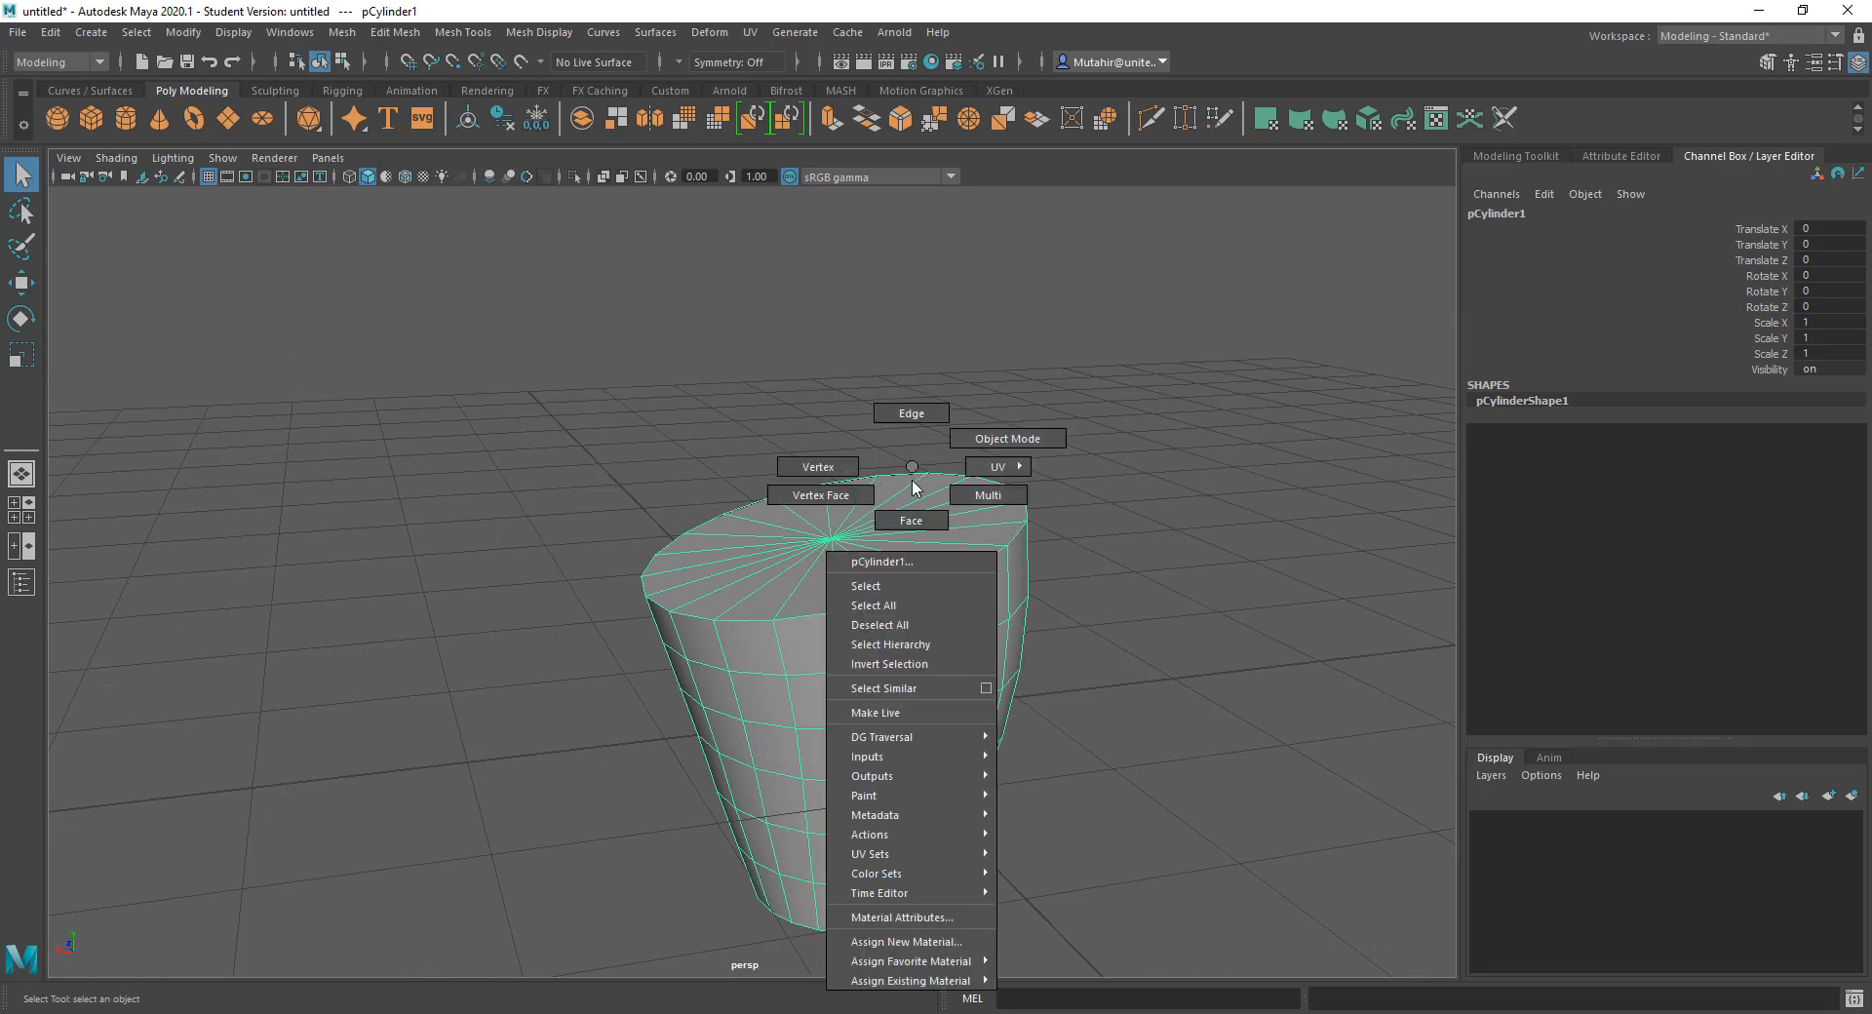
pyautogui.click(911, 520)
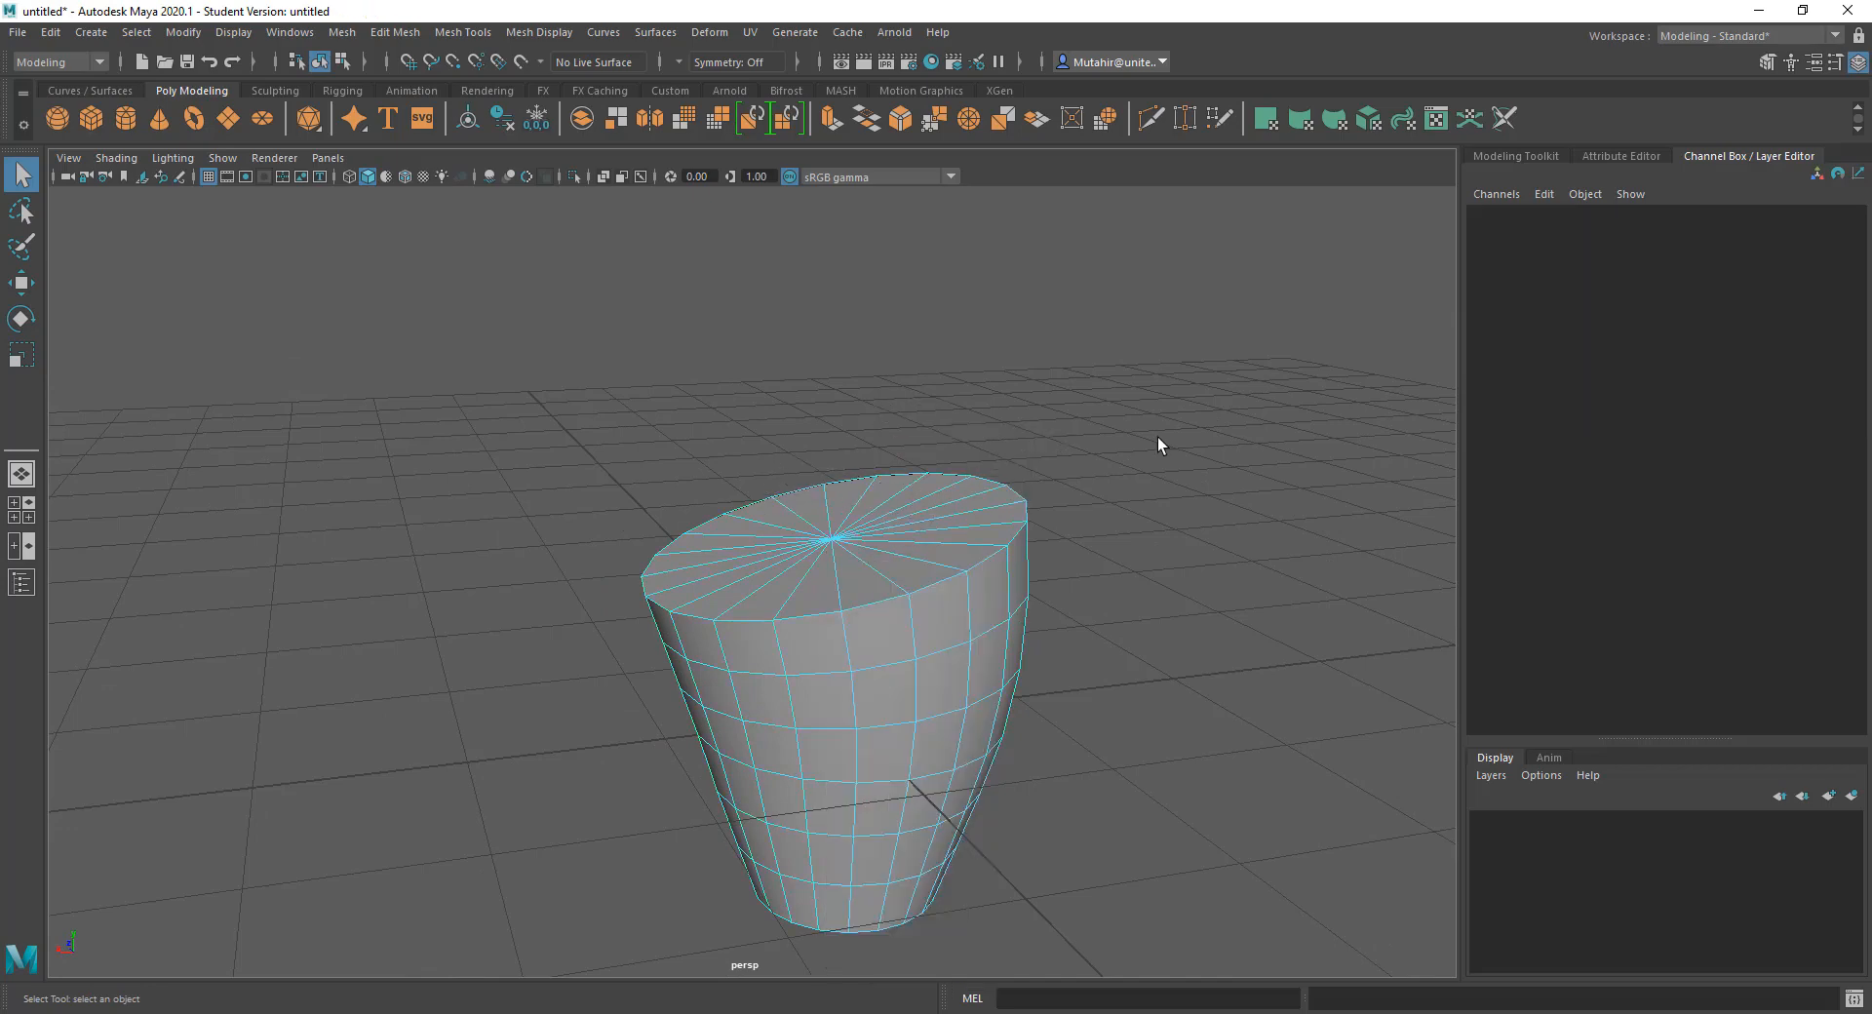
pyautogui.click(1512, 156)
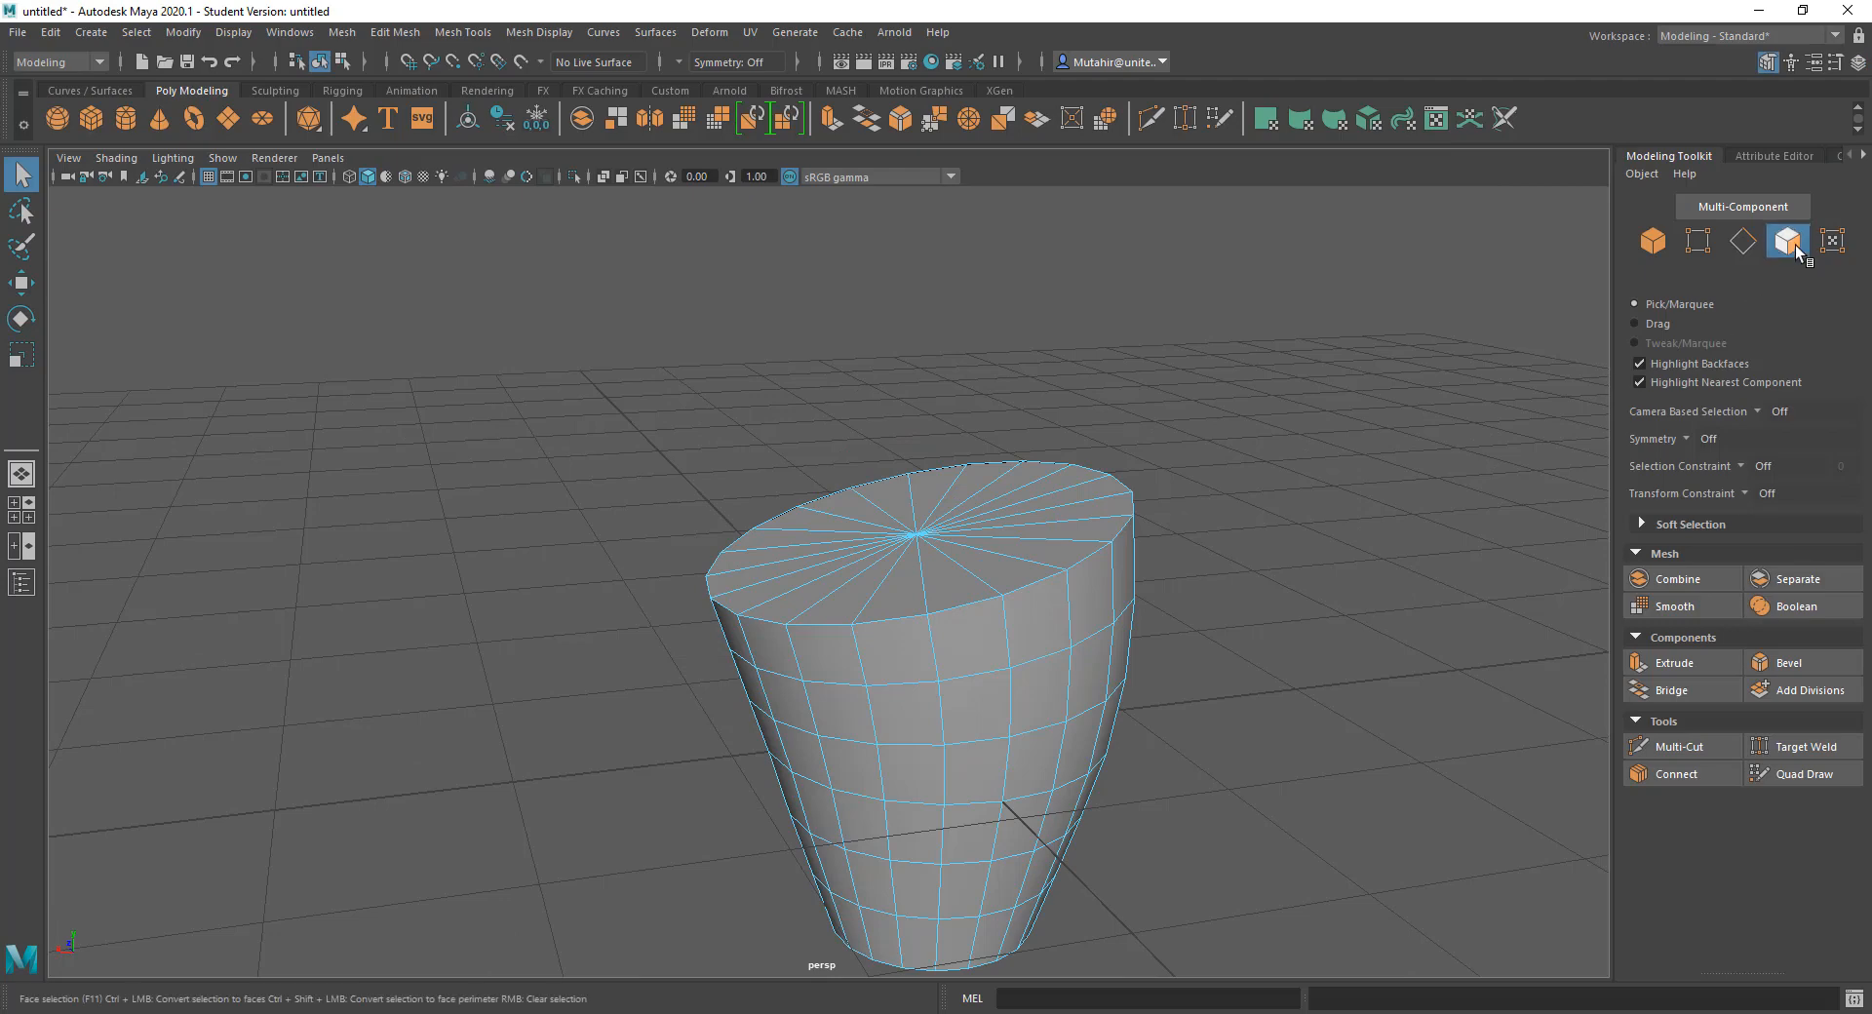
pyautogui.click(1742, 242)
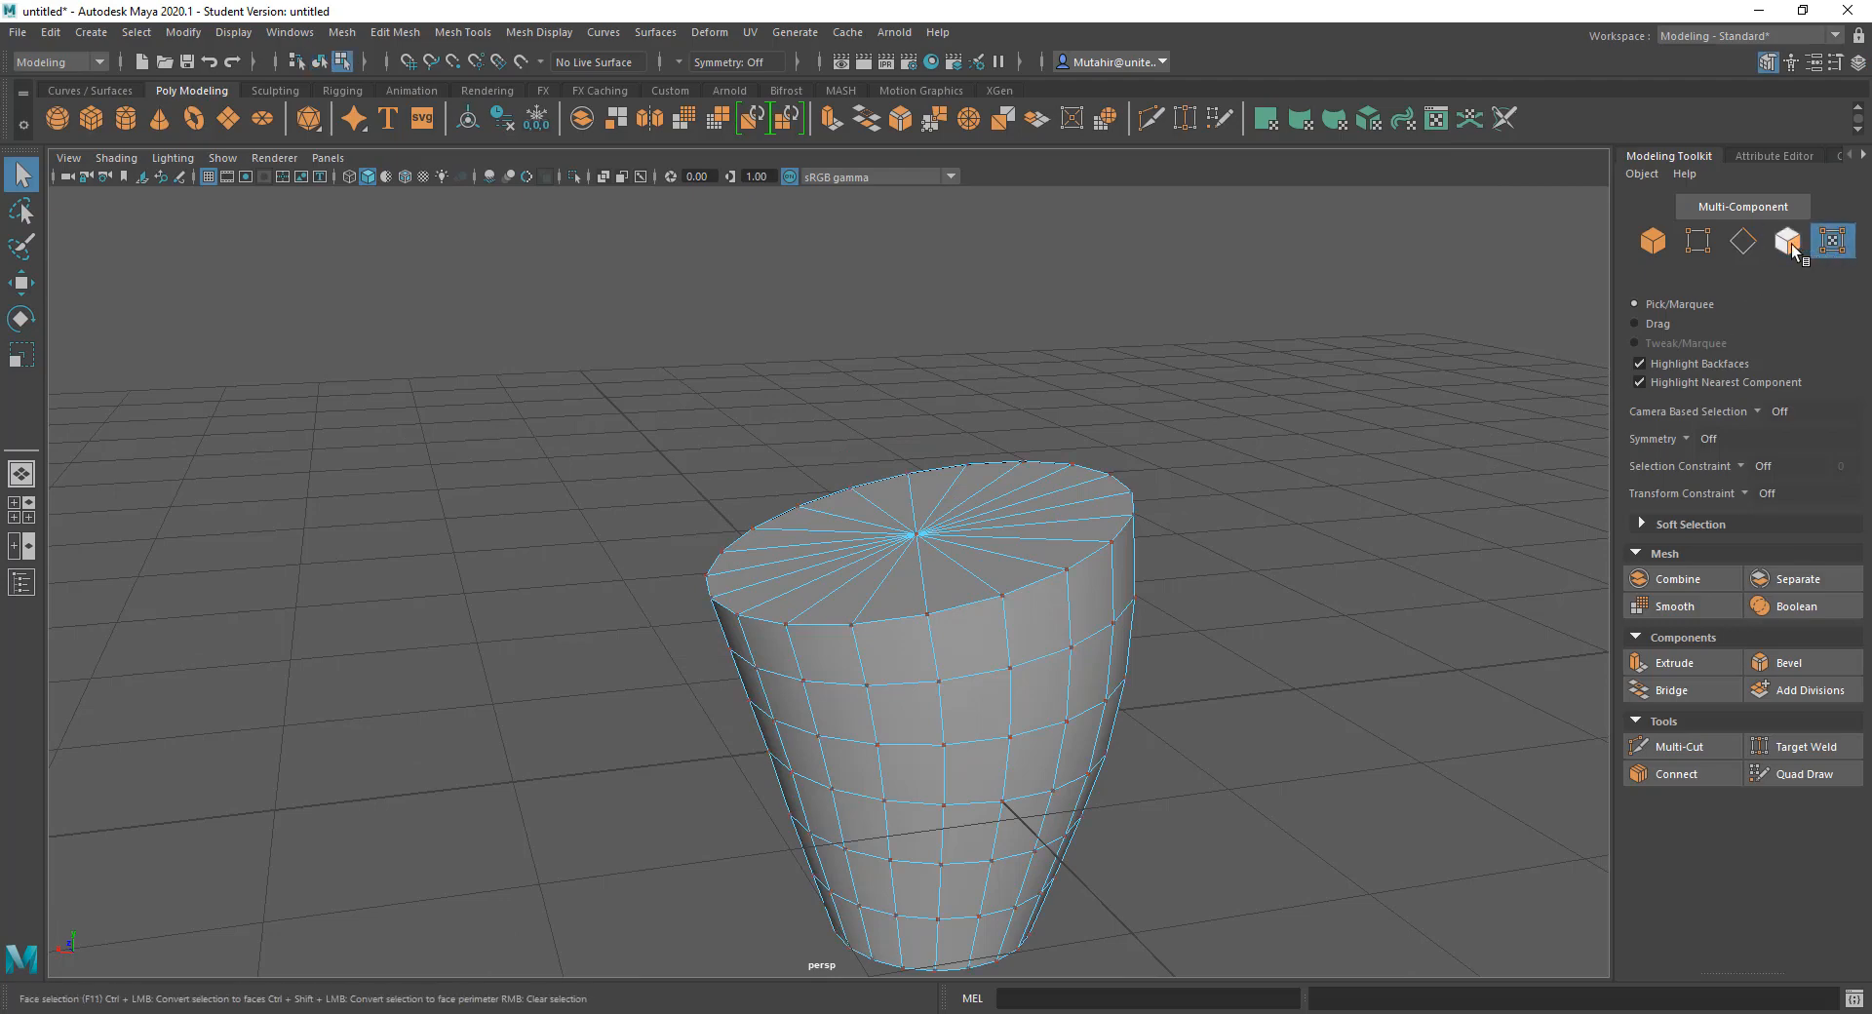
pyautogui.click(1655, 243)
pyautogui.click(1698, 244)
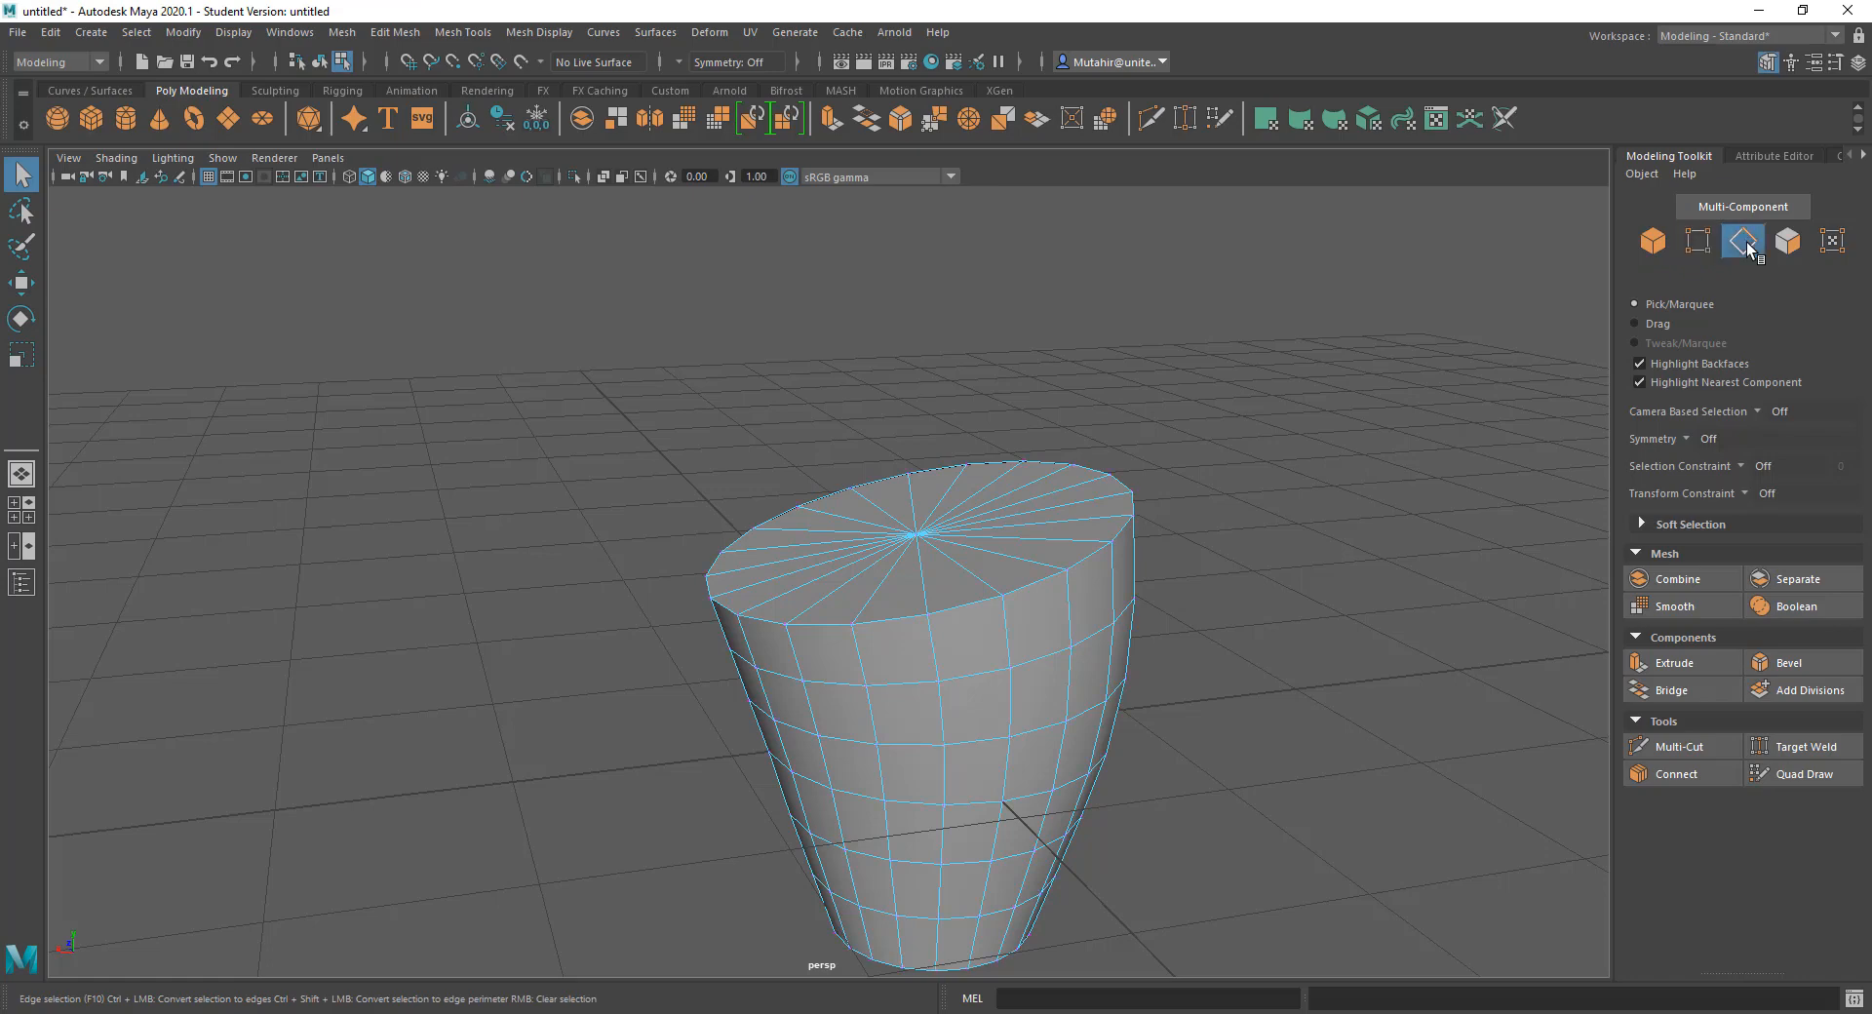
pyautogui.click(1790, 241)
# Step: Select only the cap faces on the cylinder's slanted top, excluding all the side faces beneath the rim
pyautogui.keyDown('alt'); pyautogui.moveTo(834, 587); pyautogui.dragTo(1191, 481); pyautogui.keyUp('alt')
pyautogui.keyDown('alt'); pyautogui.moveTo(1078, 523); pyautogui.dragTo(919, 609); pyautogui.keyUp('alt')
pyautogui.moveTo(505, 389); pyautogui.dragTo(1231, 630)
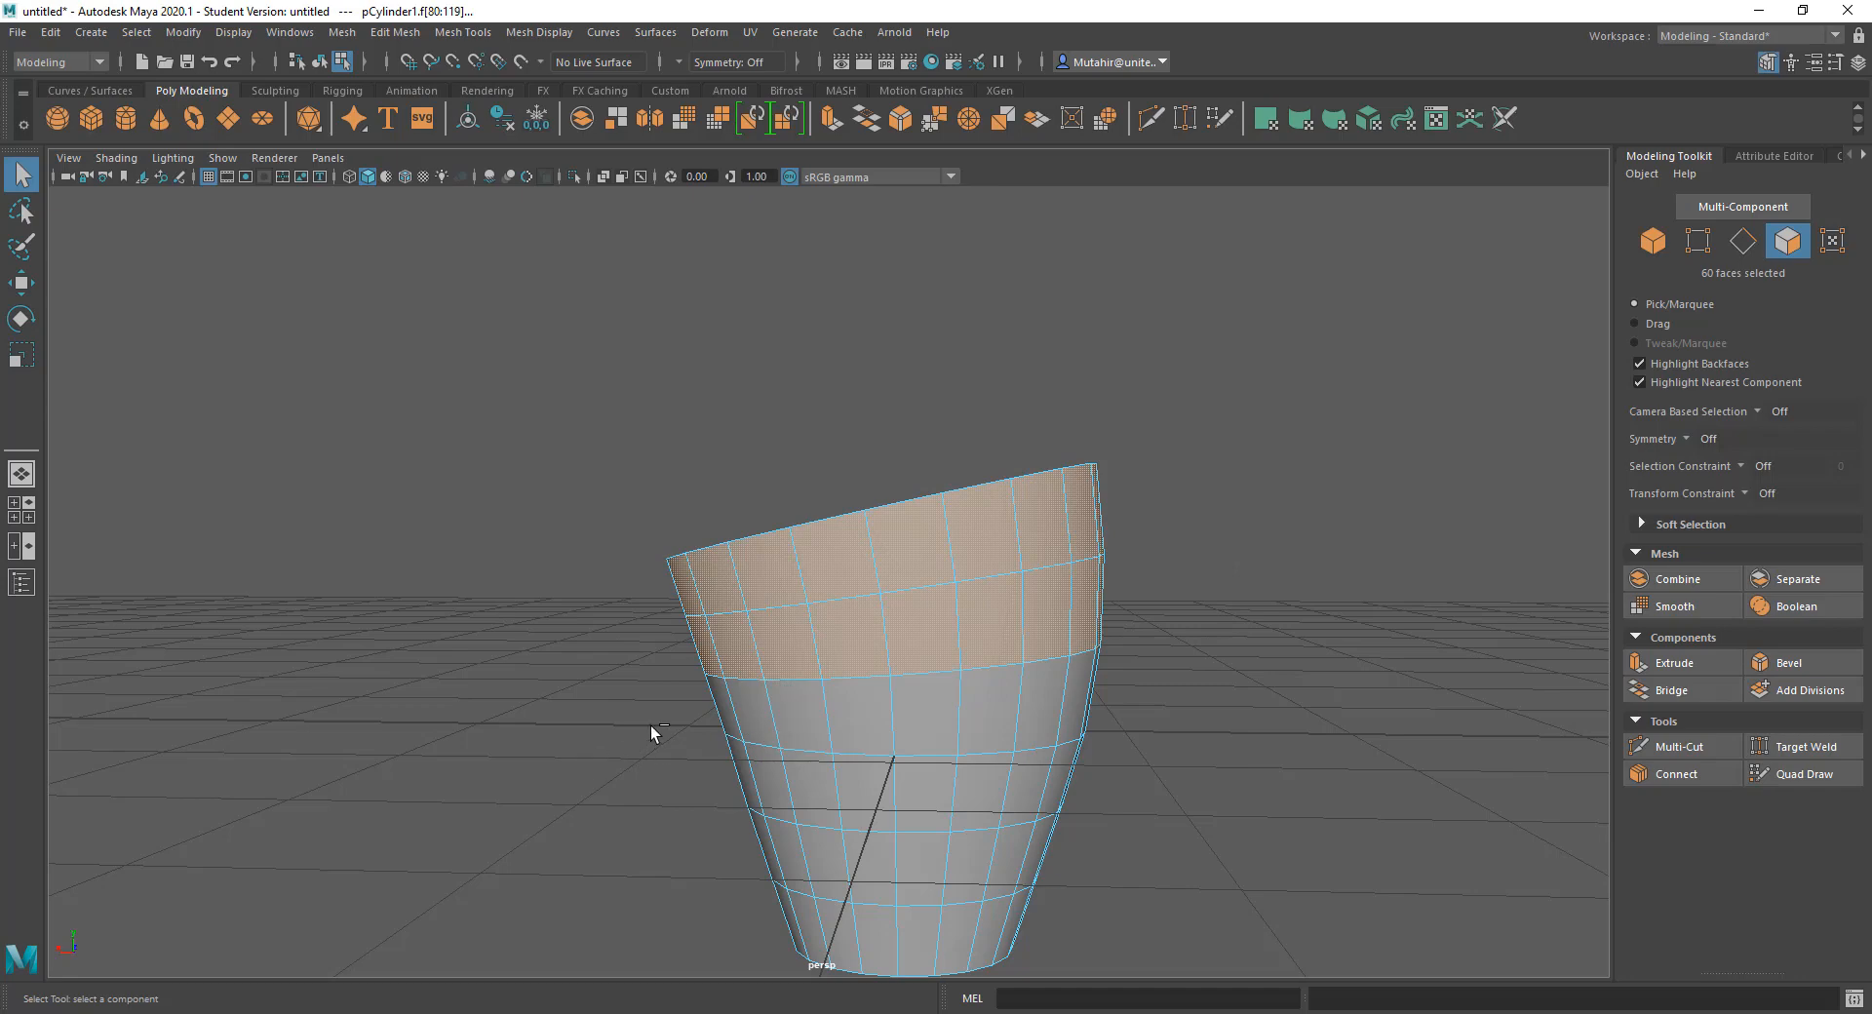
pyautogui.keyDown('ctrl'); pyautogui.moveTo(634, 731); pyautogui.dragTo(1248, 603); pyautogui.keyUp('ctrl')
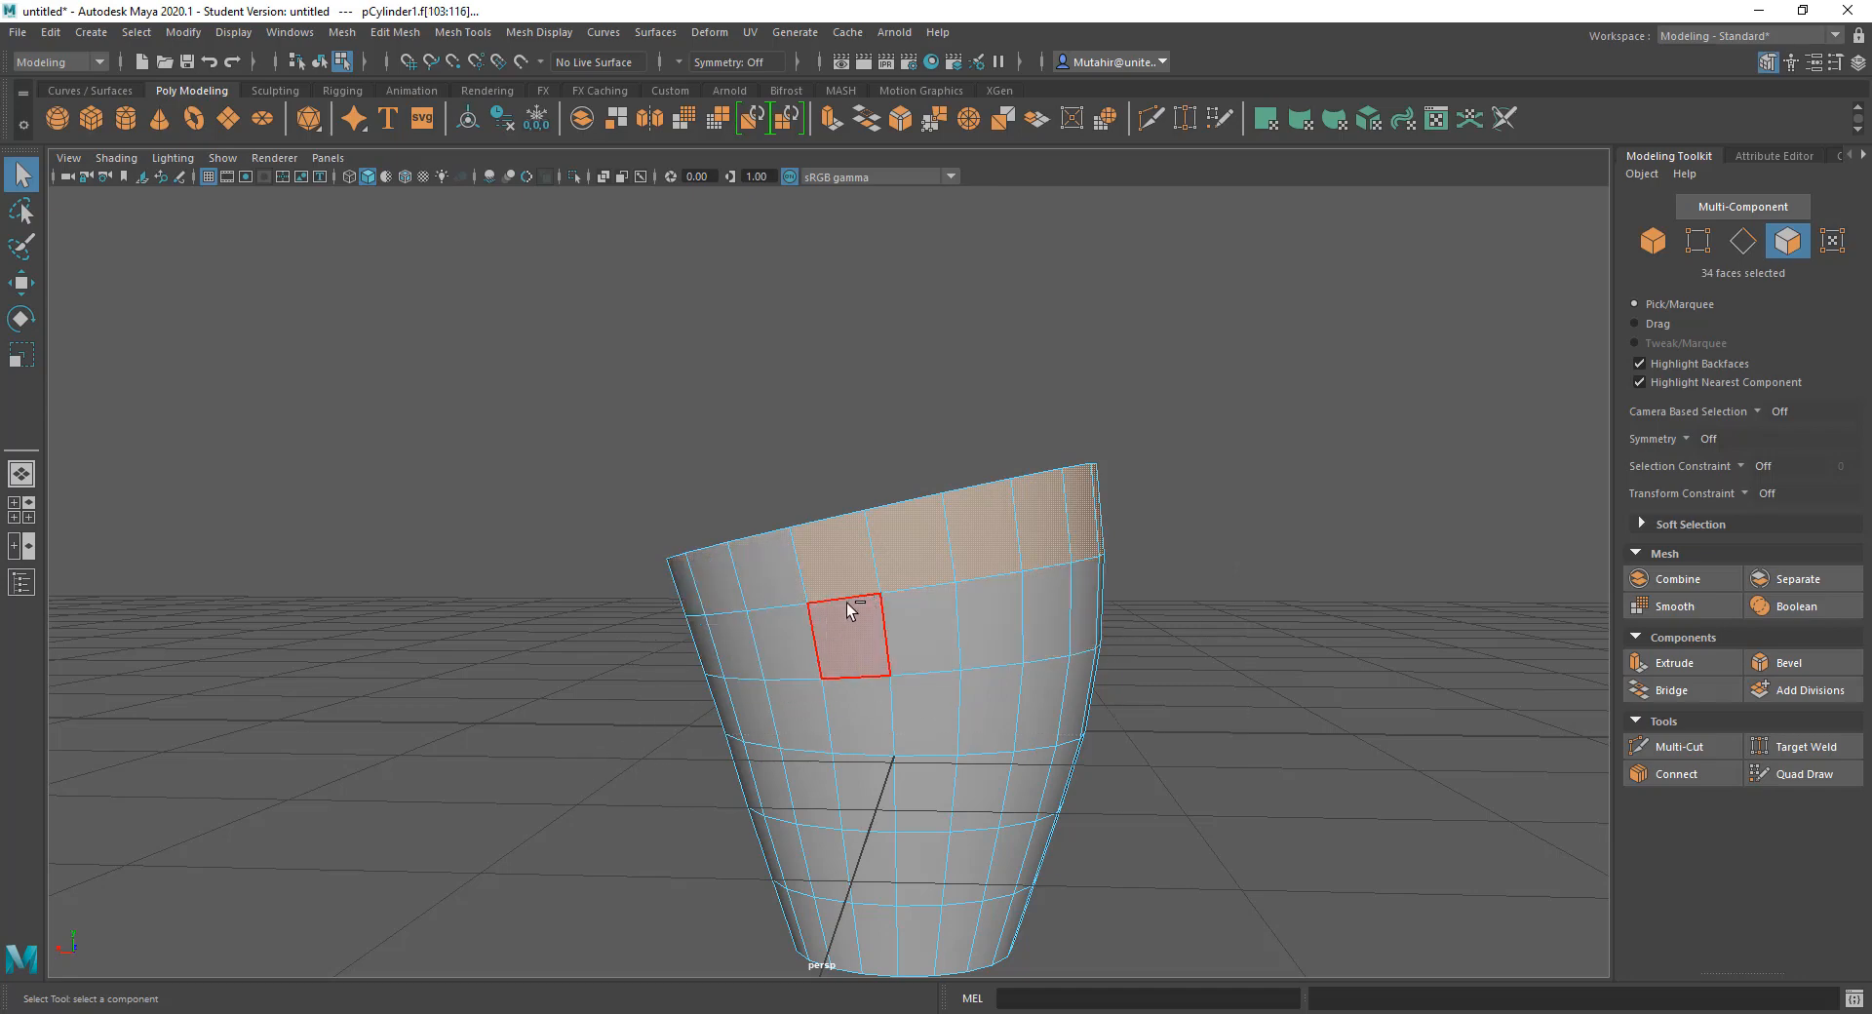
pyautogui.moveTo(933, 556)
pyautogui.keyDown('ctrl'); pyautogui.mouseDown()
pyautogui.moveTo(1015, 627)
pyautogui.moveTo(1121, 548)
pyautogui.moveTo(1111, 647)
pyautogui.moveTo(1128, 600)
pyautogui.mouseUp(); pyautogui.keyUp('ctrl')
pyautogui.press('4')
pyautogui.keyDown('ctrl'); pyautogui.moveTo(661, 670); pyautogui.dragTo(877, 566); pyautogui.keyUp('ctrl')
pyautogui.moveTo(1196, 605)
pyautogui.keyDown('alt'); pyautogui.mouseDown()
pyautogui.moveTo(878, 663)
pyautogui.moveTo(986, 639)
pyautogui.moveTo(1020, 655)
pyautogui.moveTo(1057, 514)
pyautogui.mouseUp(); pyautogui.keyUp('alt')
pyautogui.press('5')
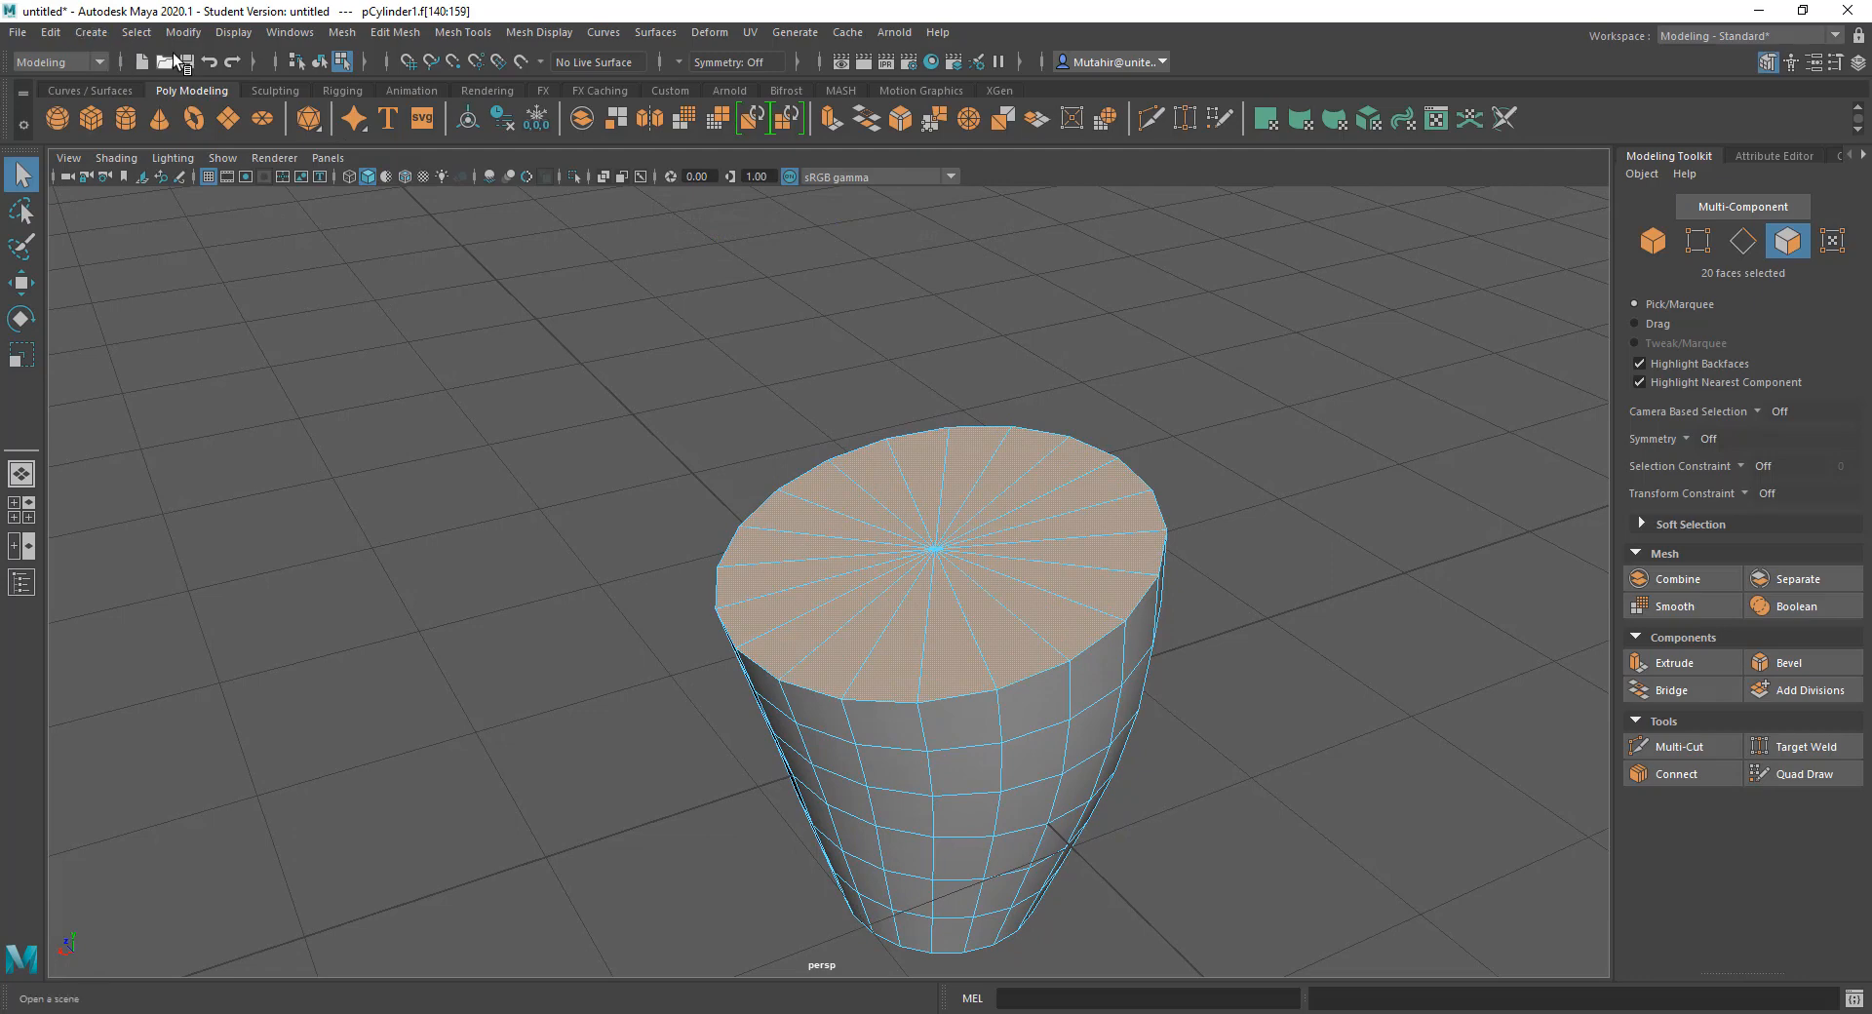
# Step: Extrude the selected top faces inward with an offset of 0.1 and 1 division to form a rim
pyautogui.click(392, 34)
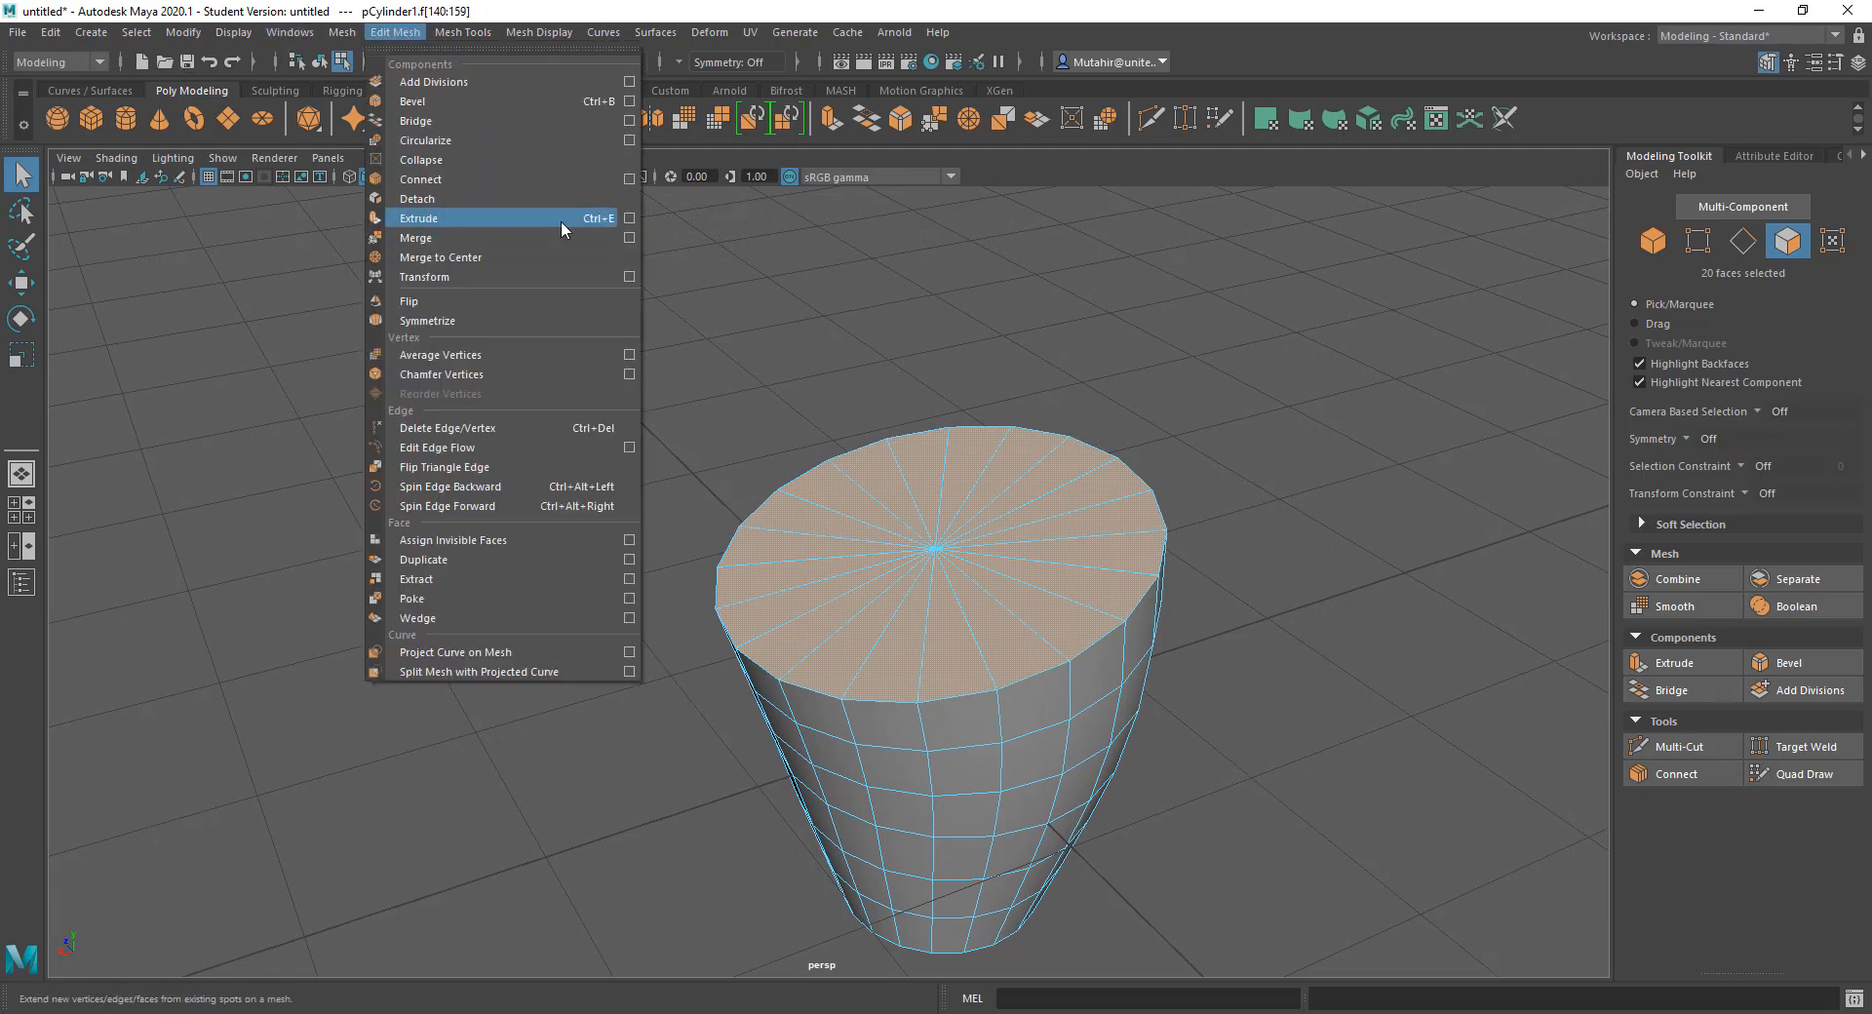
pyautogui.click(447, 218)
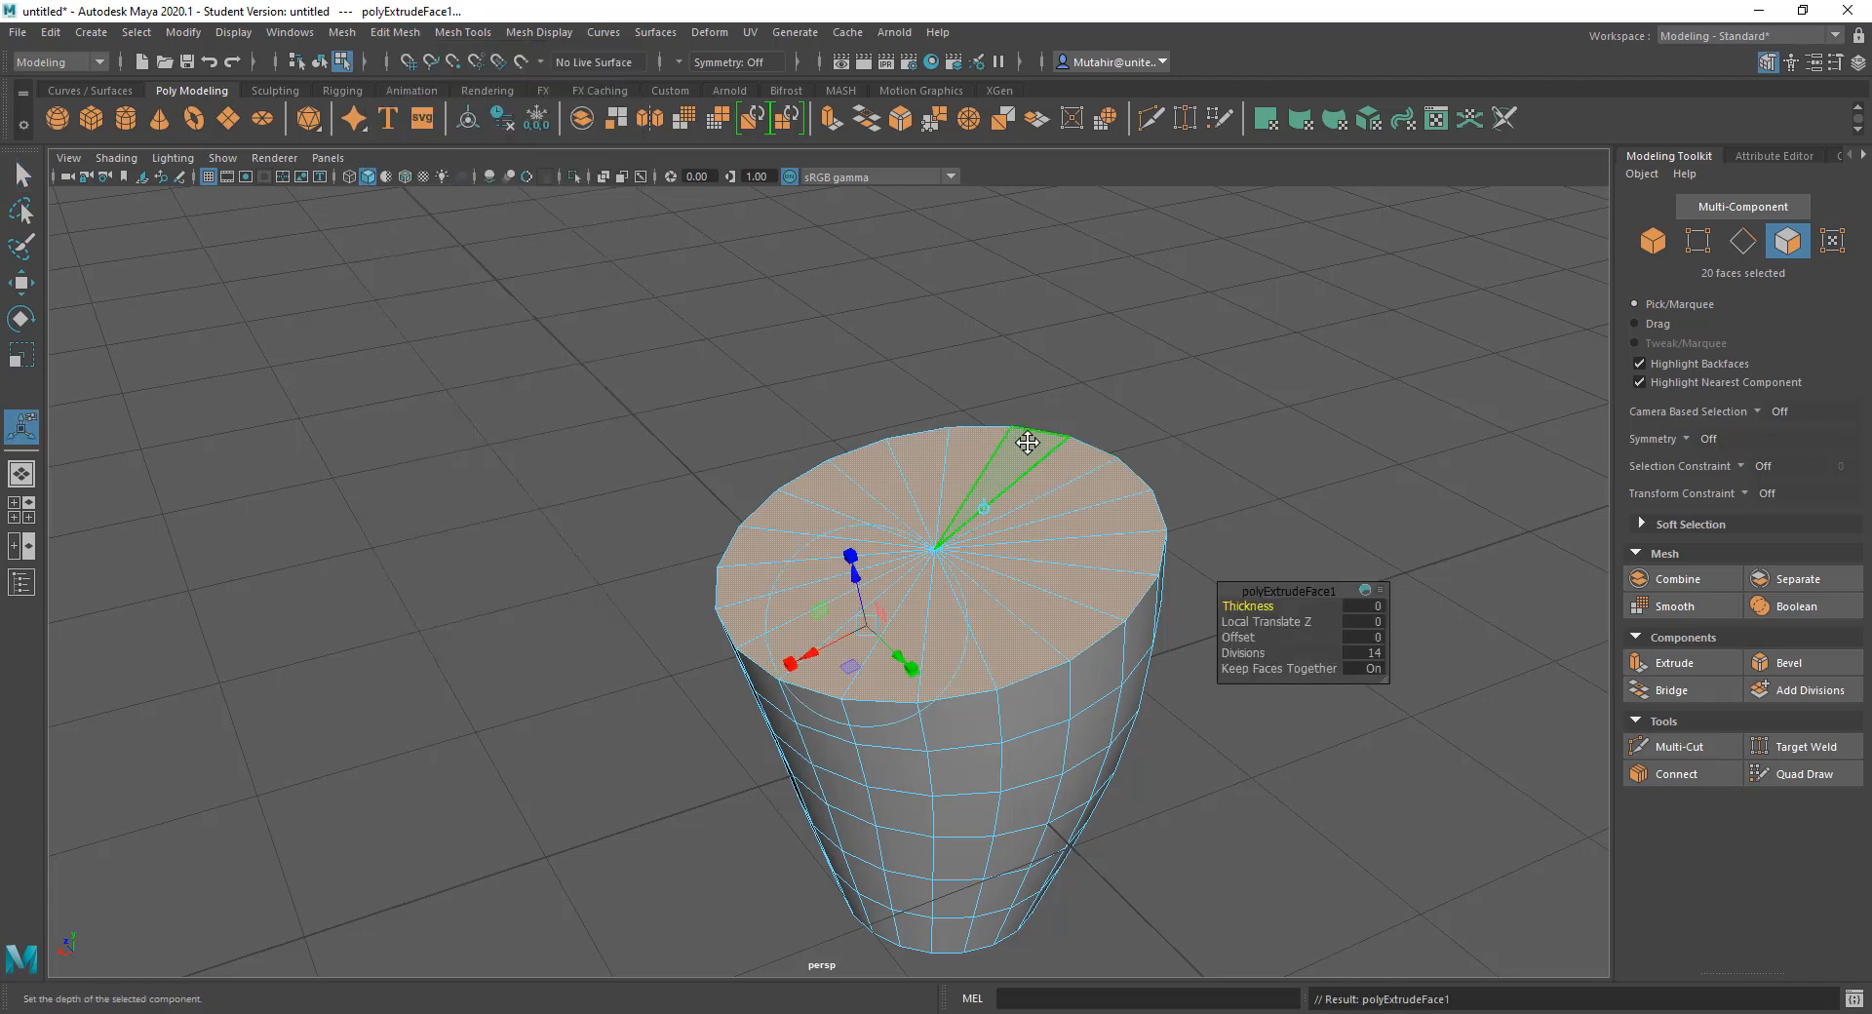
pyautogui.keyDown('alt'); pyautogui.moveTo(1087, 439); pyautogui.dragTo(911, 392); pyautogui.keyUp('alt')
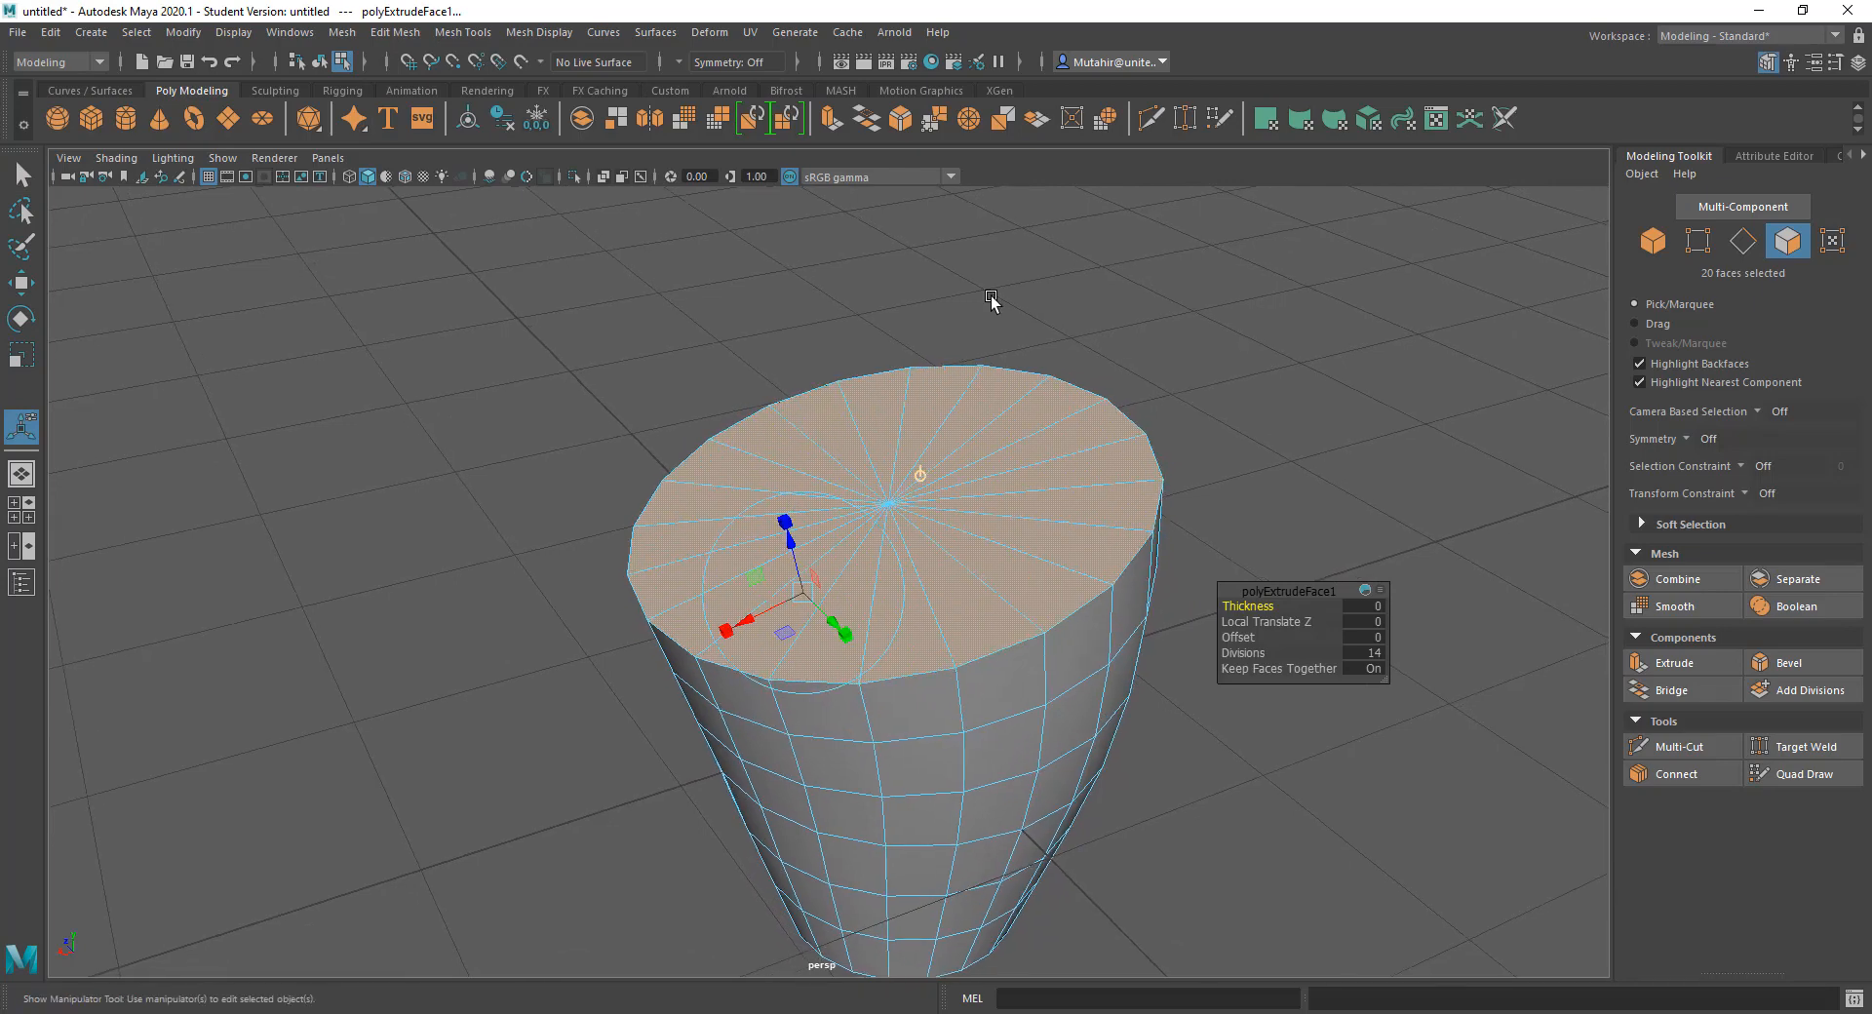
pyautogui.keyDown('alt'); pyautogui.moveTo(994, 305); pyautogui.dragTo(1000, 378, button='right'); pyautogui.keyUp('alt')
pyautogui.keyDown('alt'); pyautogui.moveTo(1032, 376); pyautogui.dragTo(1049, 397, button='middle'); pyautogui.keyUp('alt')
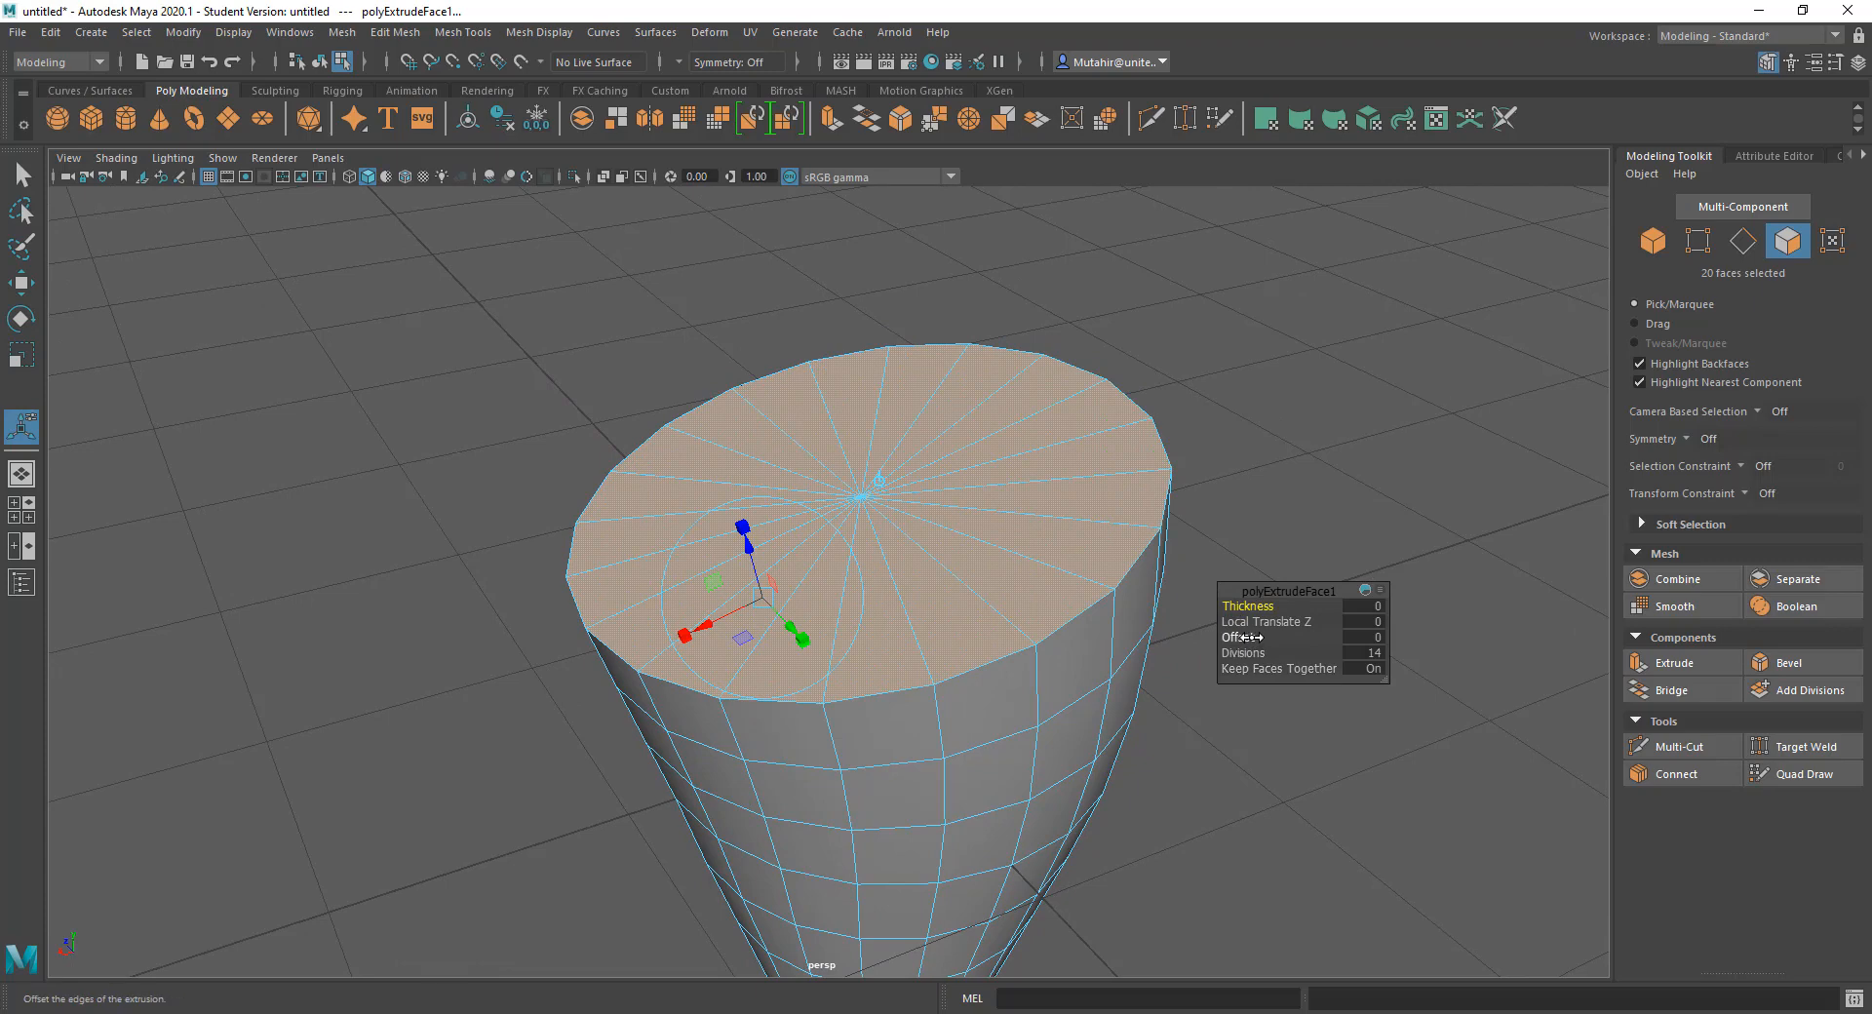
pyautogui.moveTo(1249, 638); pyautogui.dragTo(1248, 639)
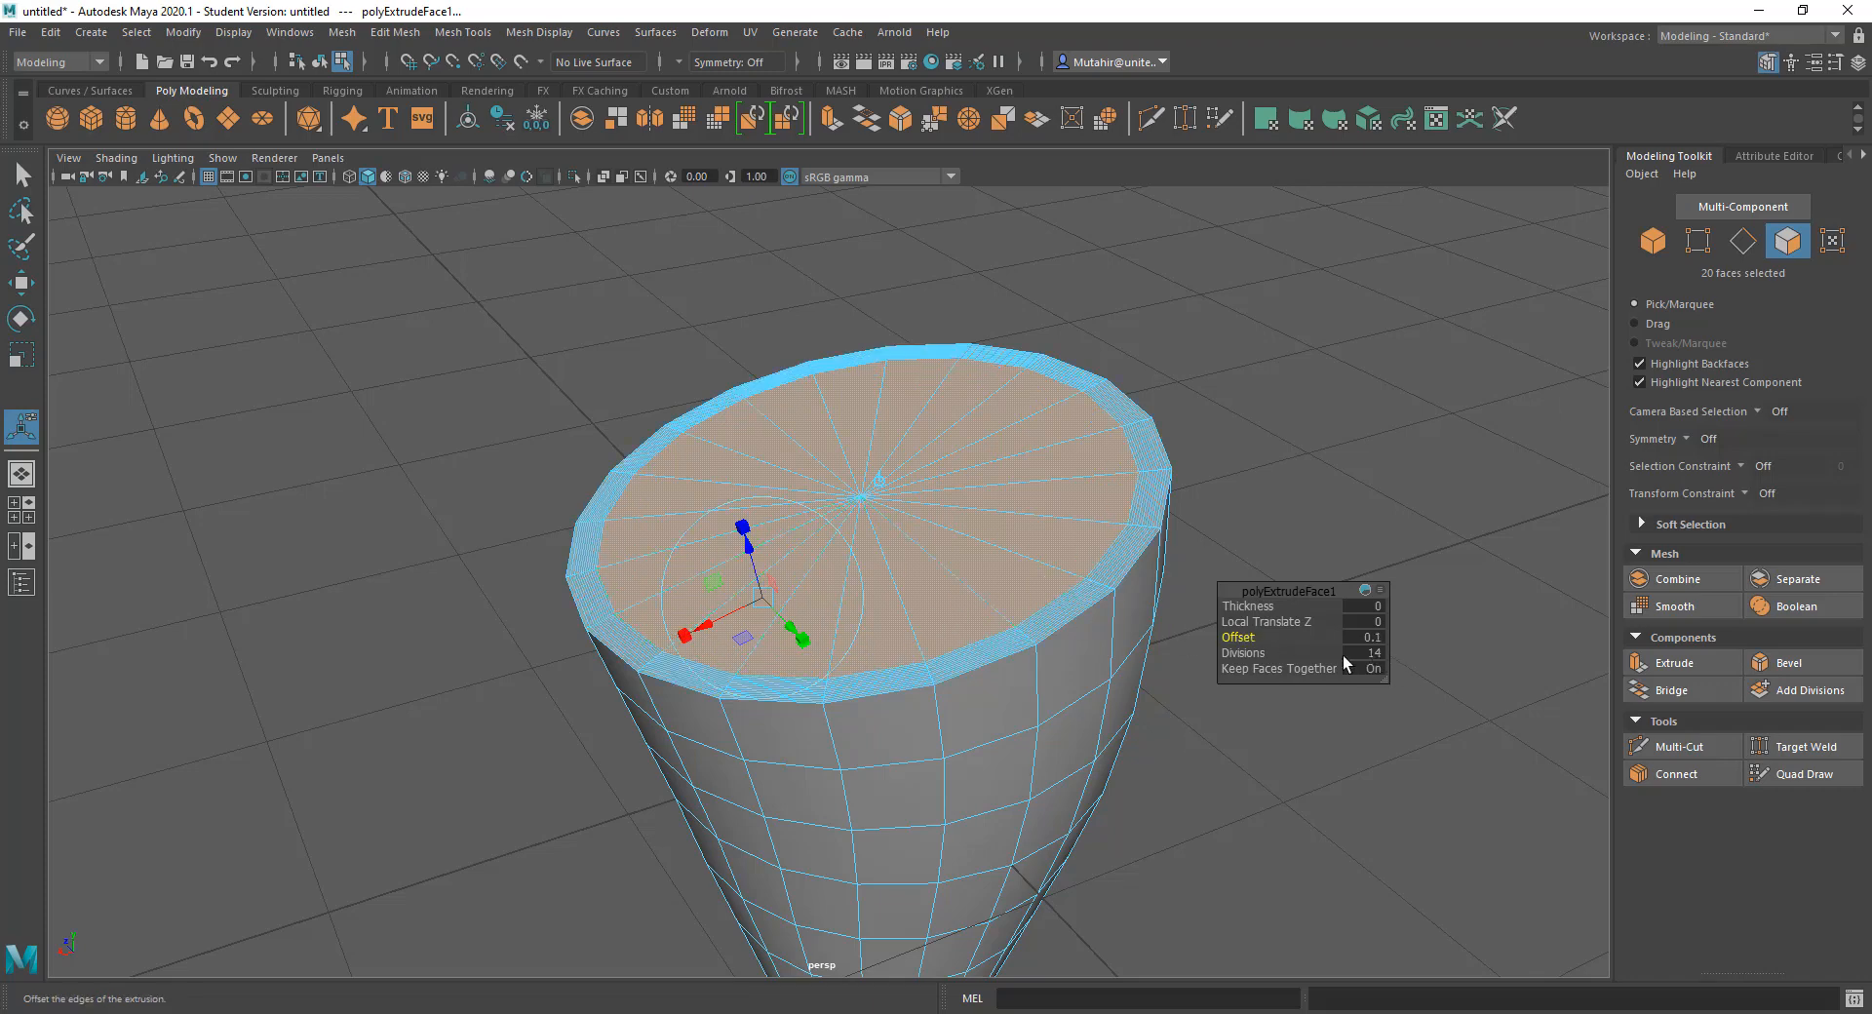
pyautogui.moveTo(1247, 653); pyautogui.dragTo(764, 665)
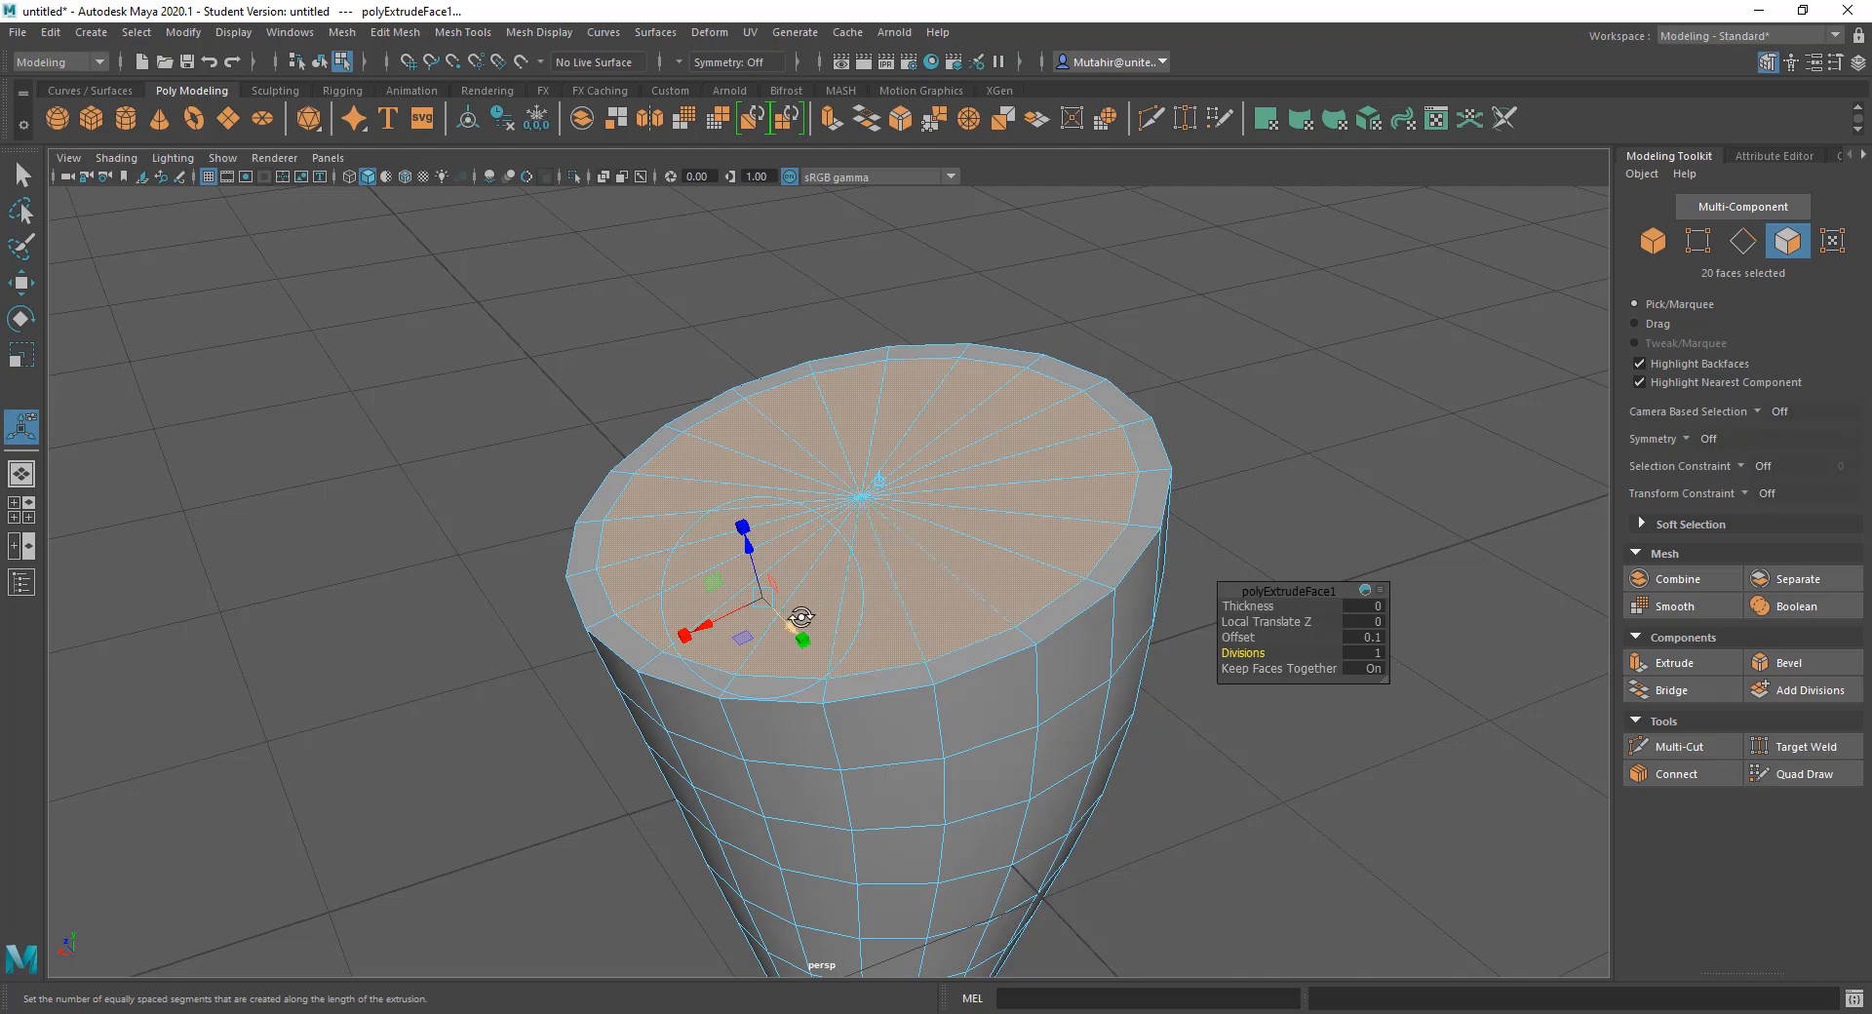
# Step: Extrude the inner top faces again with a thickness of -0.1 to sink them below the rim
pyautogui.keyDown('alt'); pyautogui.moveTo(815, 629); pyautogui.dragTo(772, 609); pyautogui.keyUp('alt')
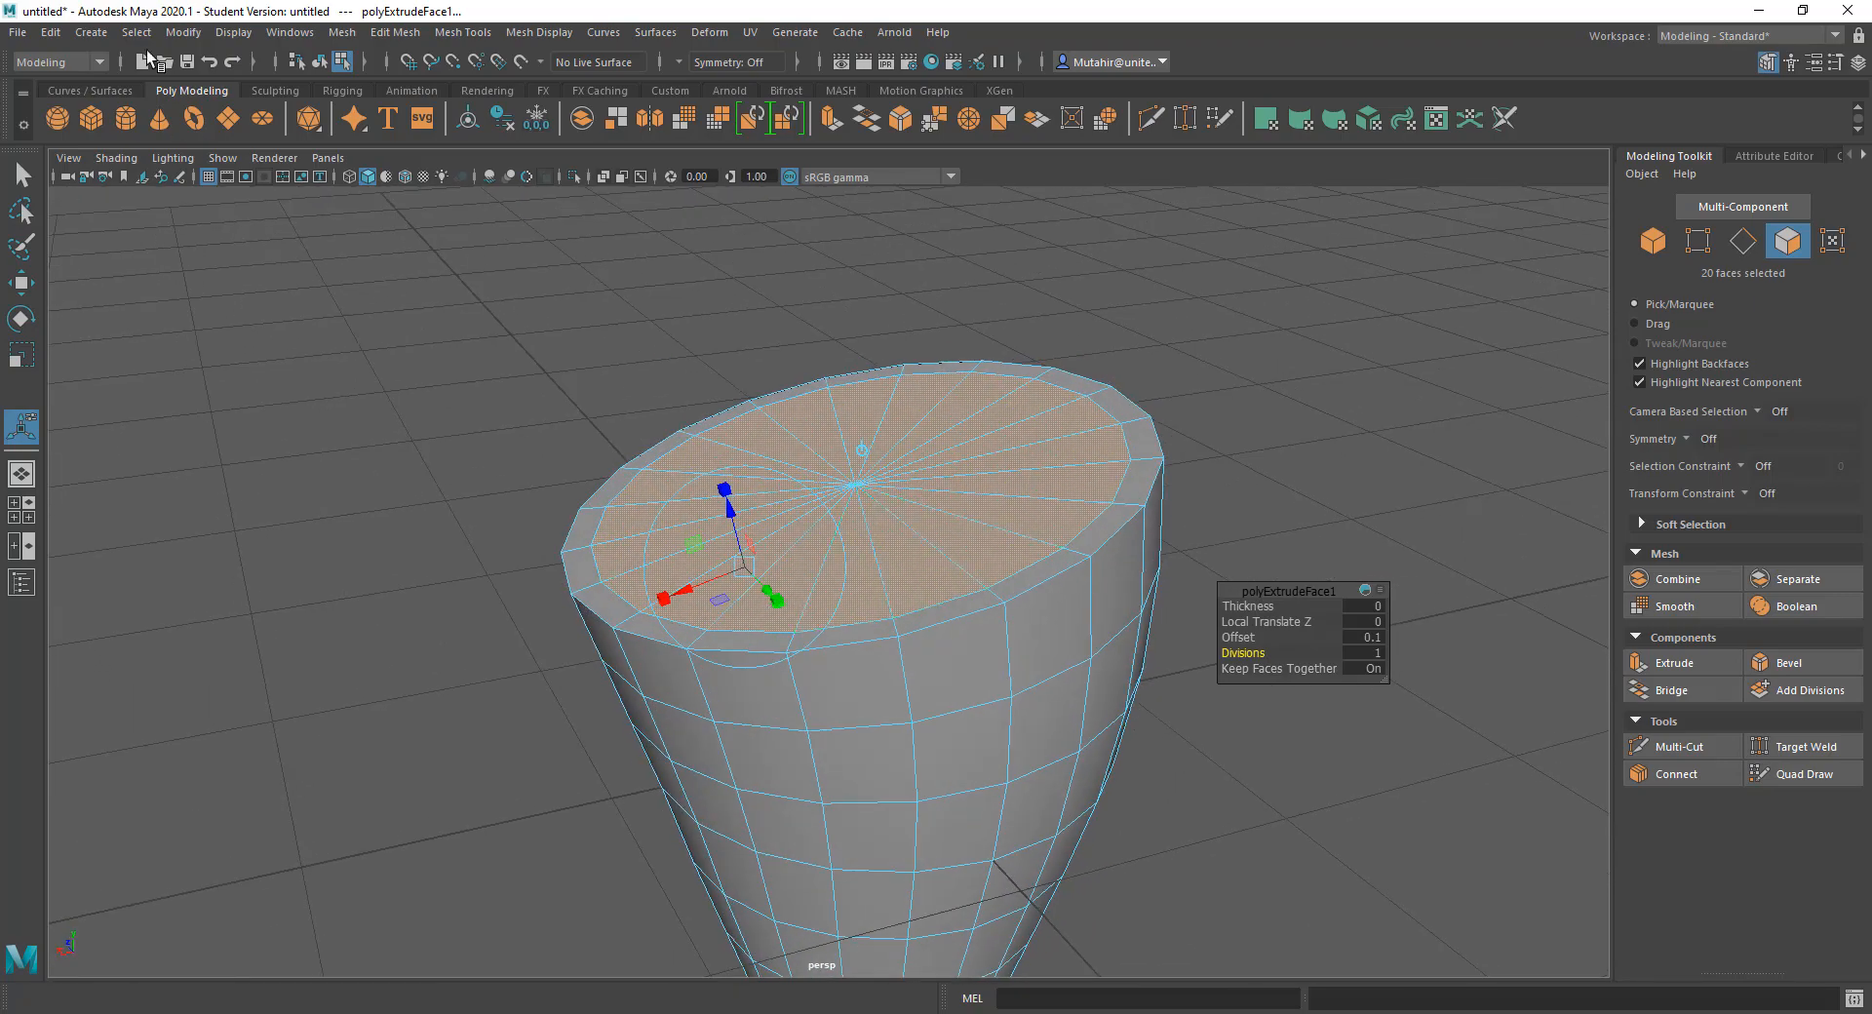
pyautogui.click(395, 33)
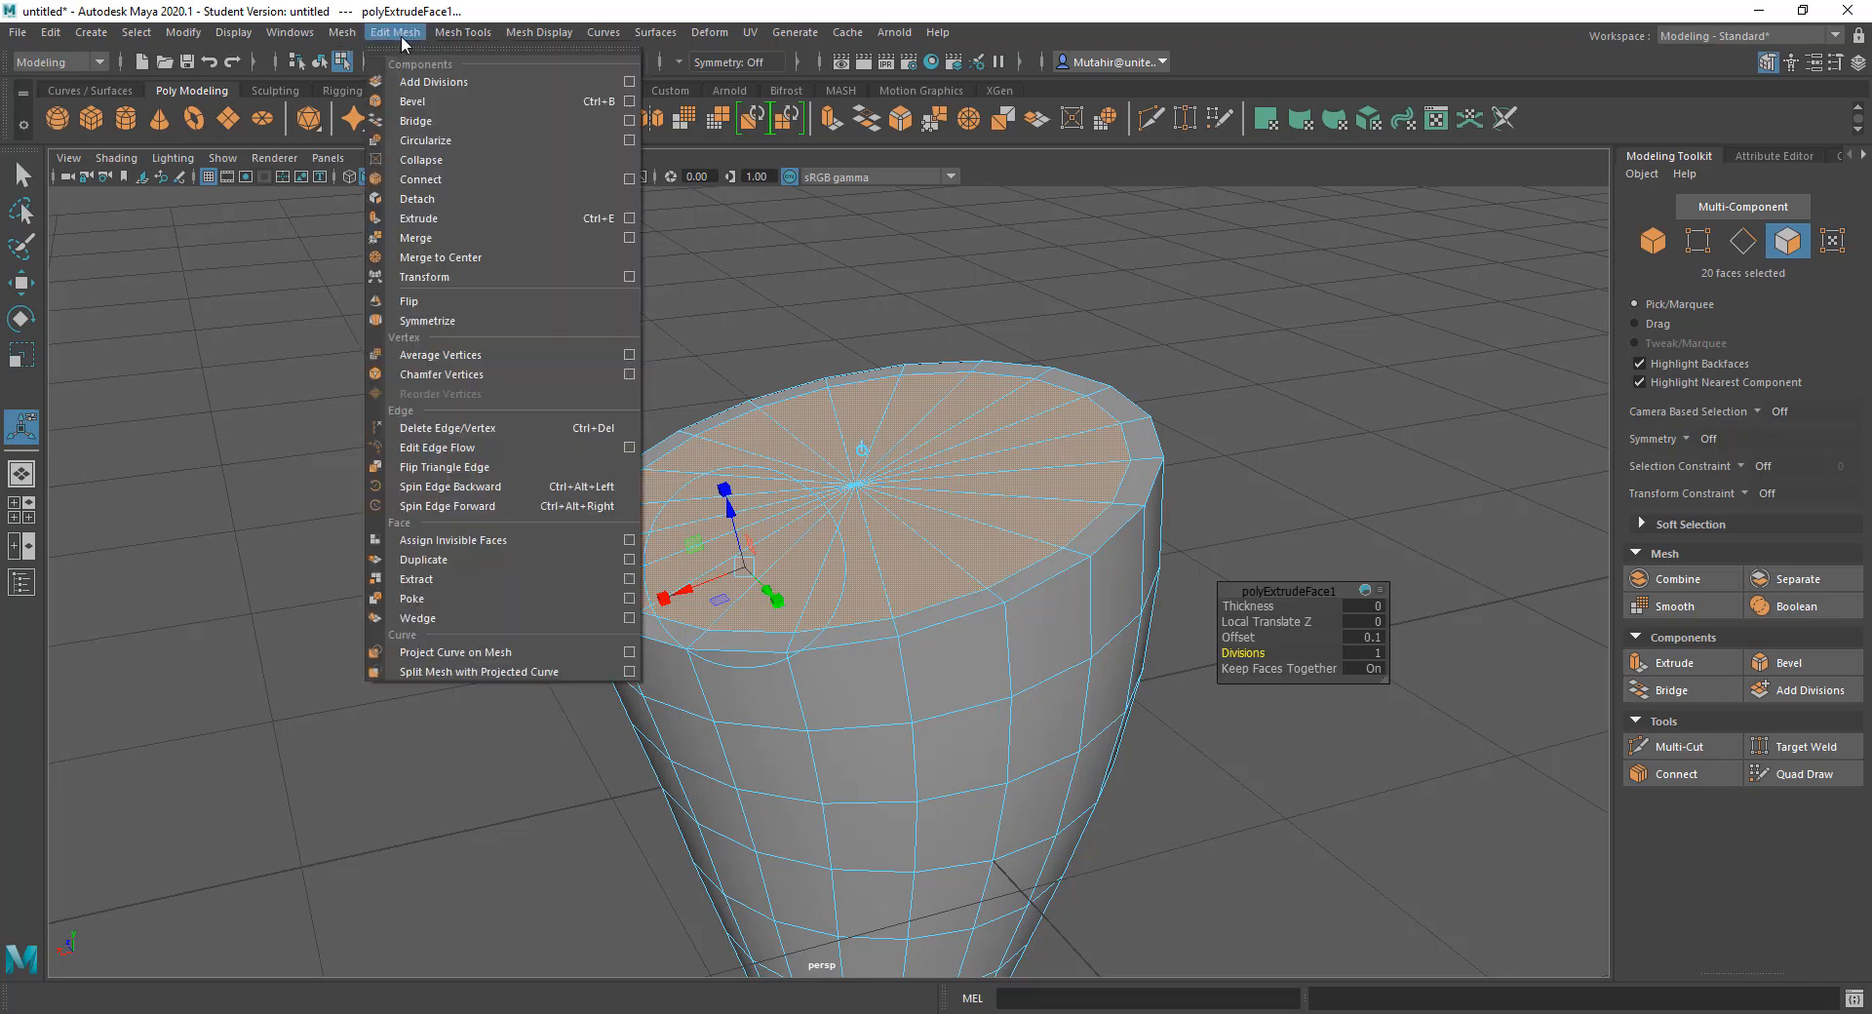
pyautogui.click(501, 219)
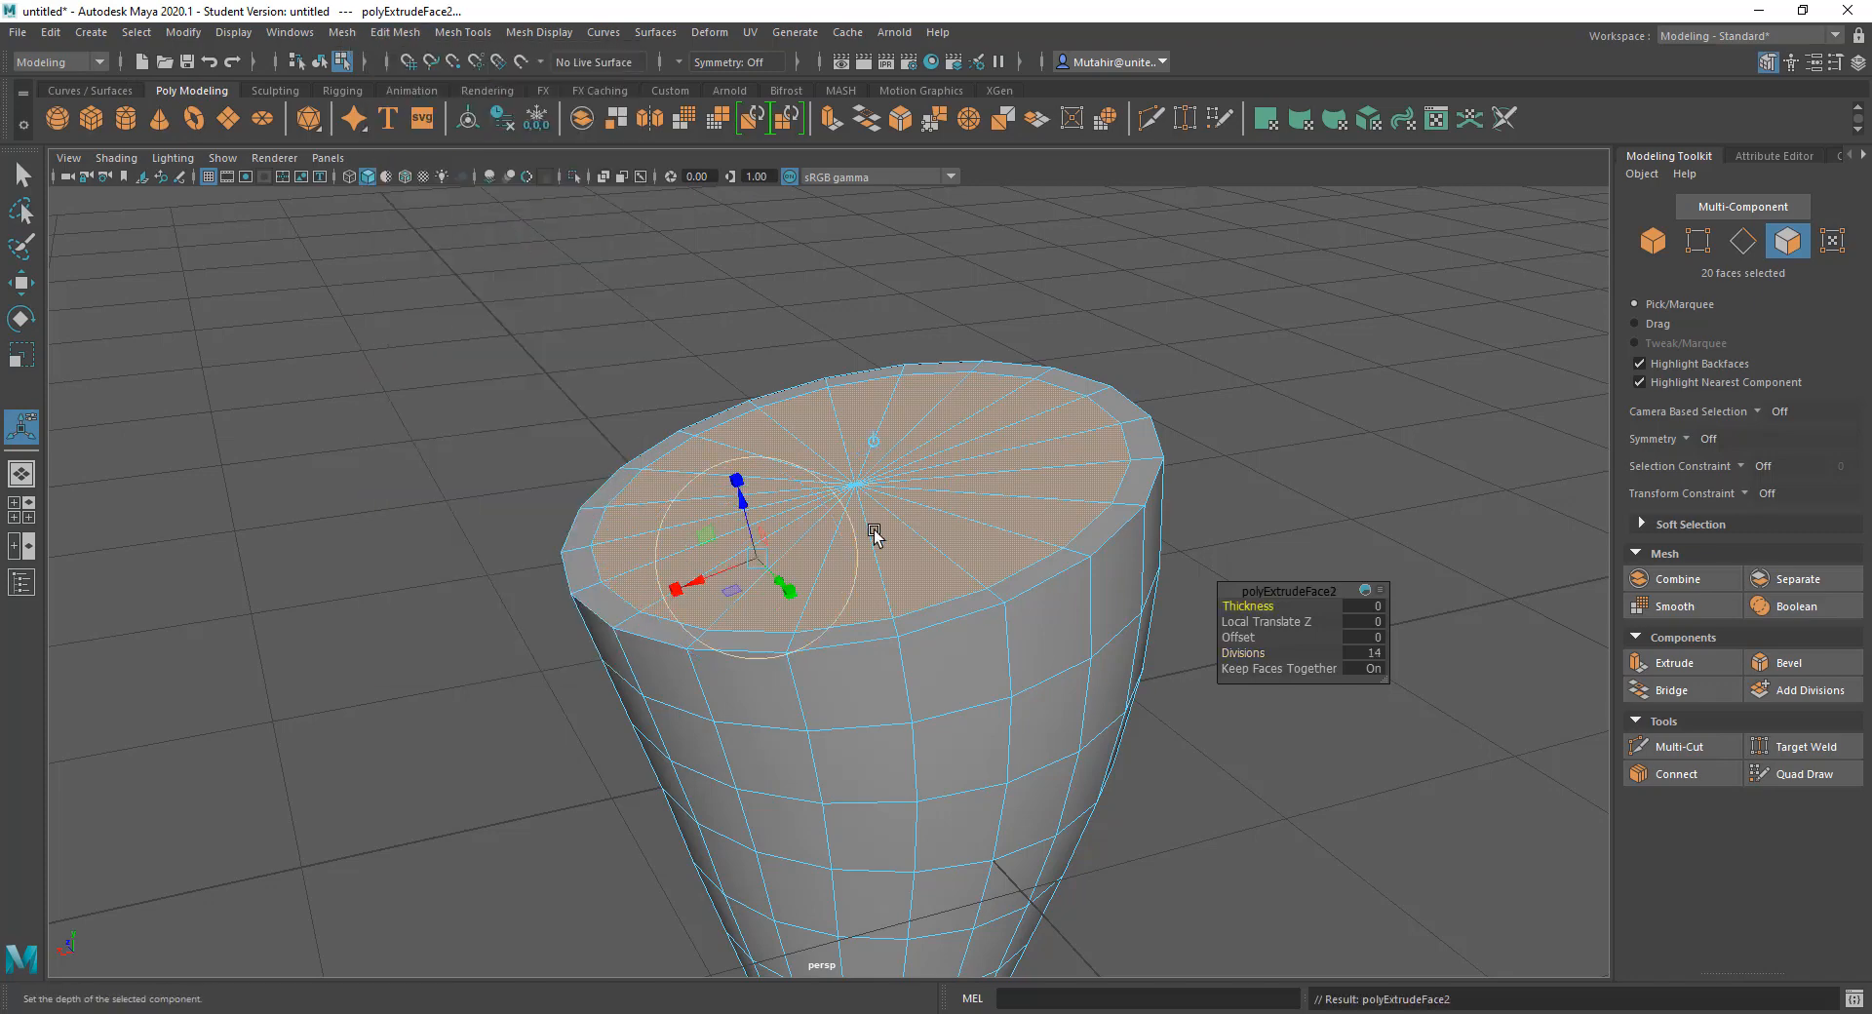
pyautogui.keyDown('alt'); pyautogui.moveTo(874, 530); pyautogui.dragTo(875, 571, button='middle'); pyautogui.keyUp('alt')
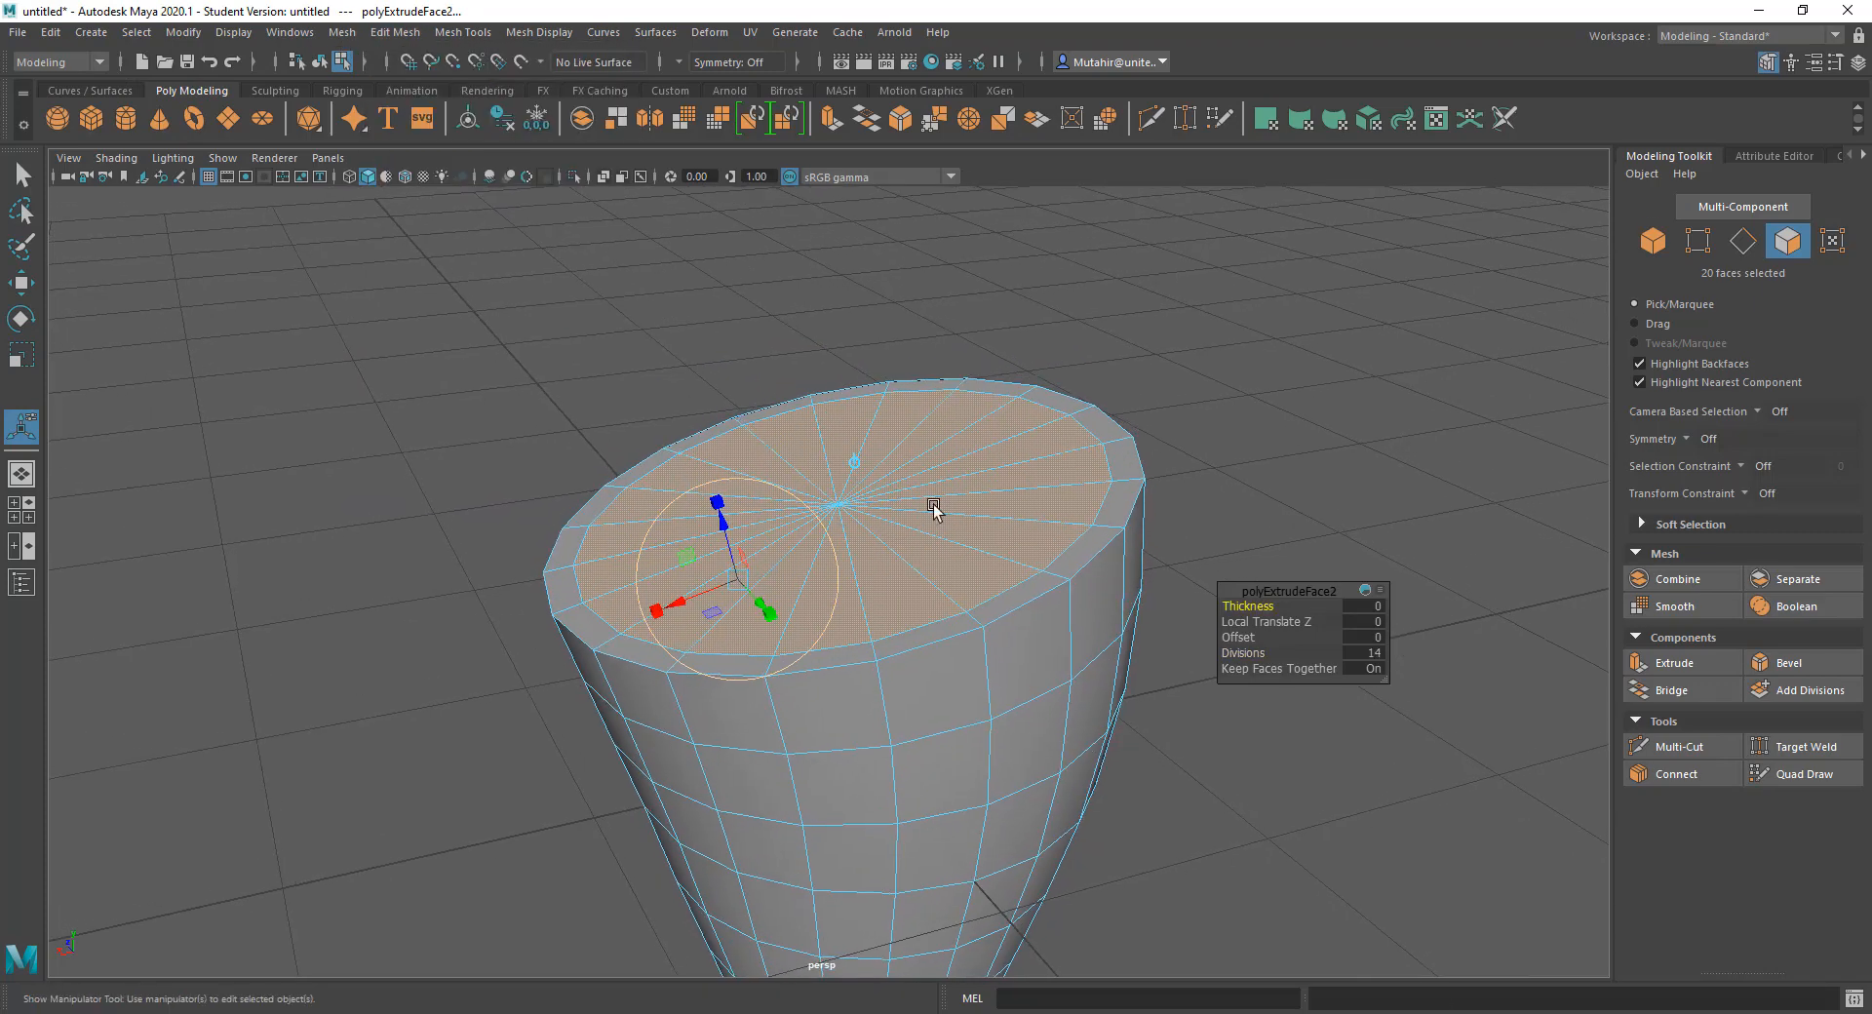
pyautogui.scroll(2, 1015, 472)
pyautogui.keyDown('alt'); pyautogui.moveTo(992, 519); pyautogui.dragTo(970, 531, button='middle'); pyautogui.keyUp('alt')
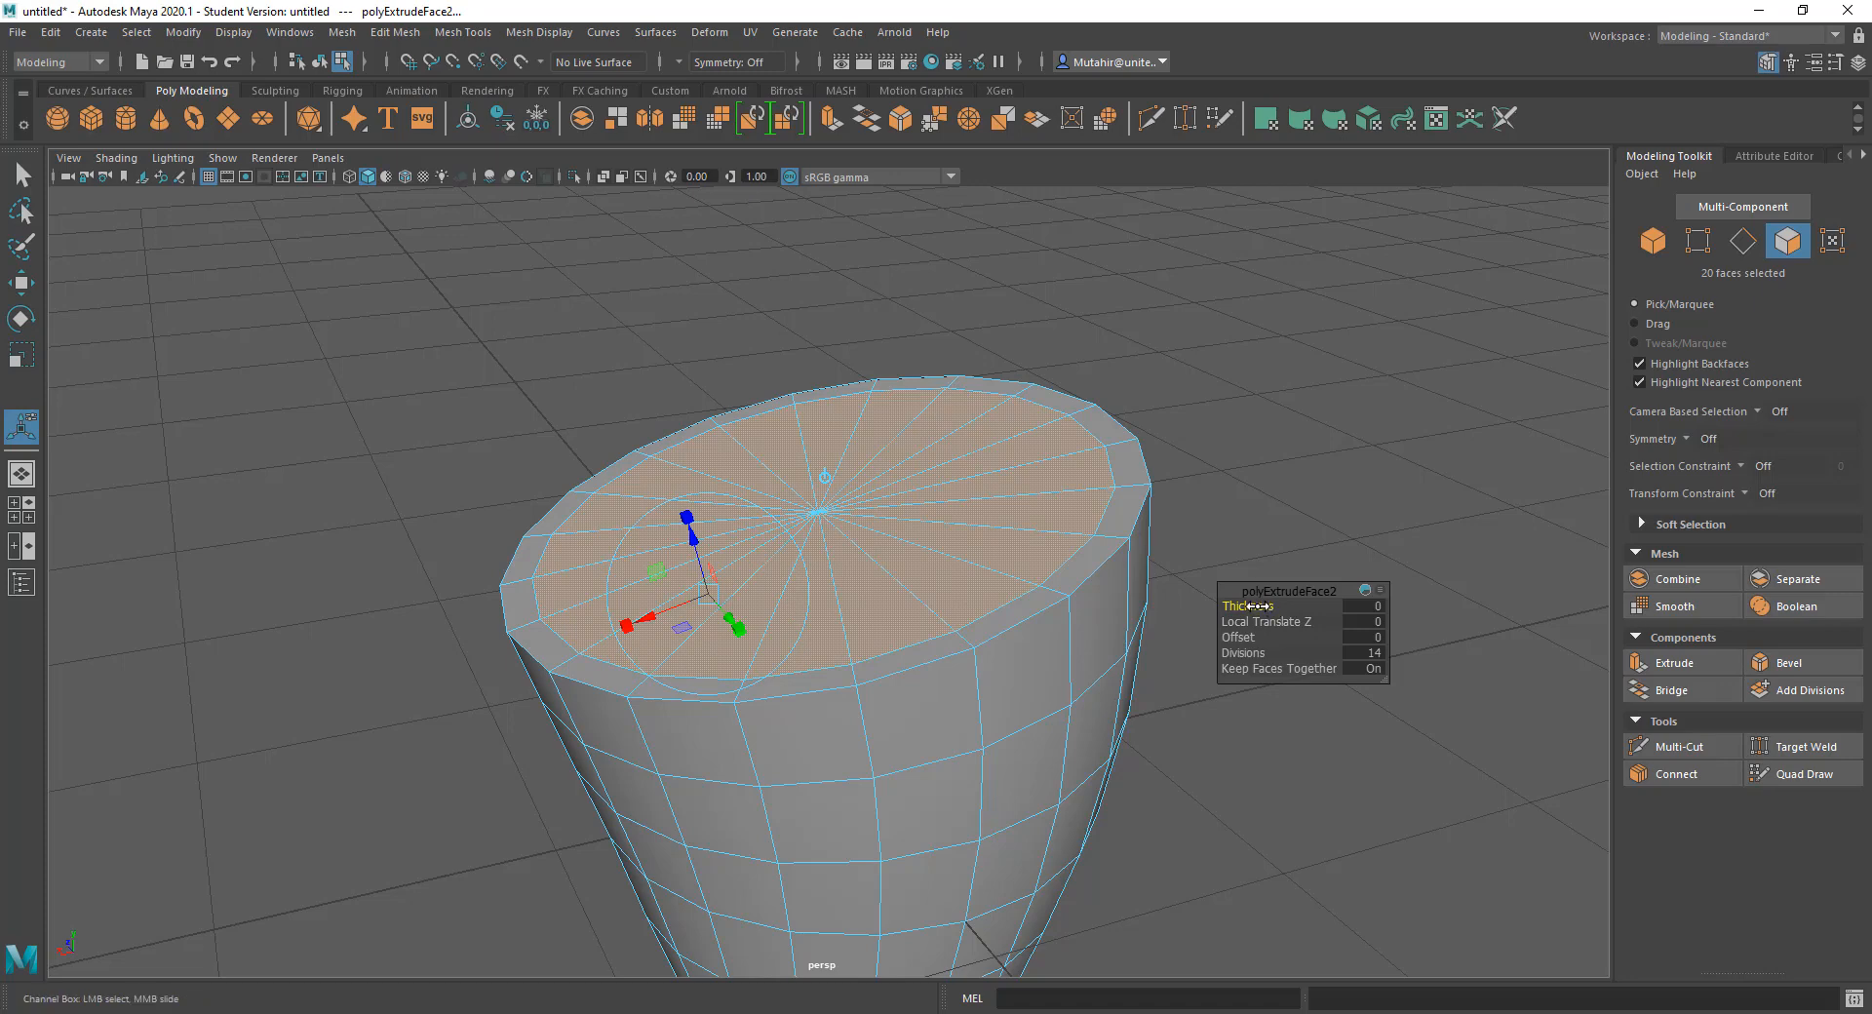
pyautogui.moveTo(1258, 605)
pyautogui.mouseDown()
pyautogui.moveTo(1278, 605)
pyautogui.moveTo(1239, 606)
pyautogui.moveTo(1257, 608)
pyautogui.mouseUp()
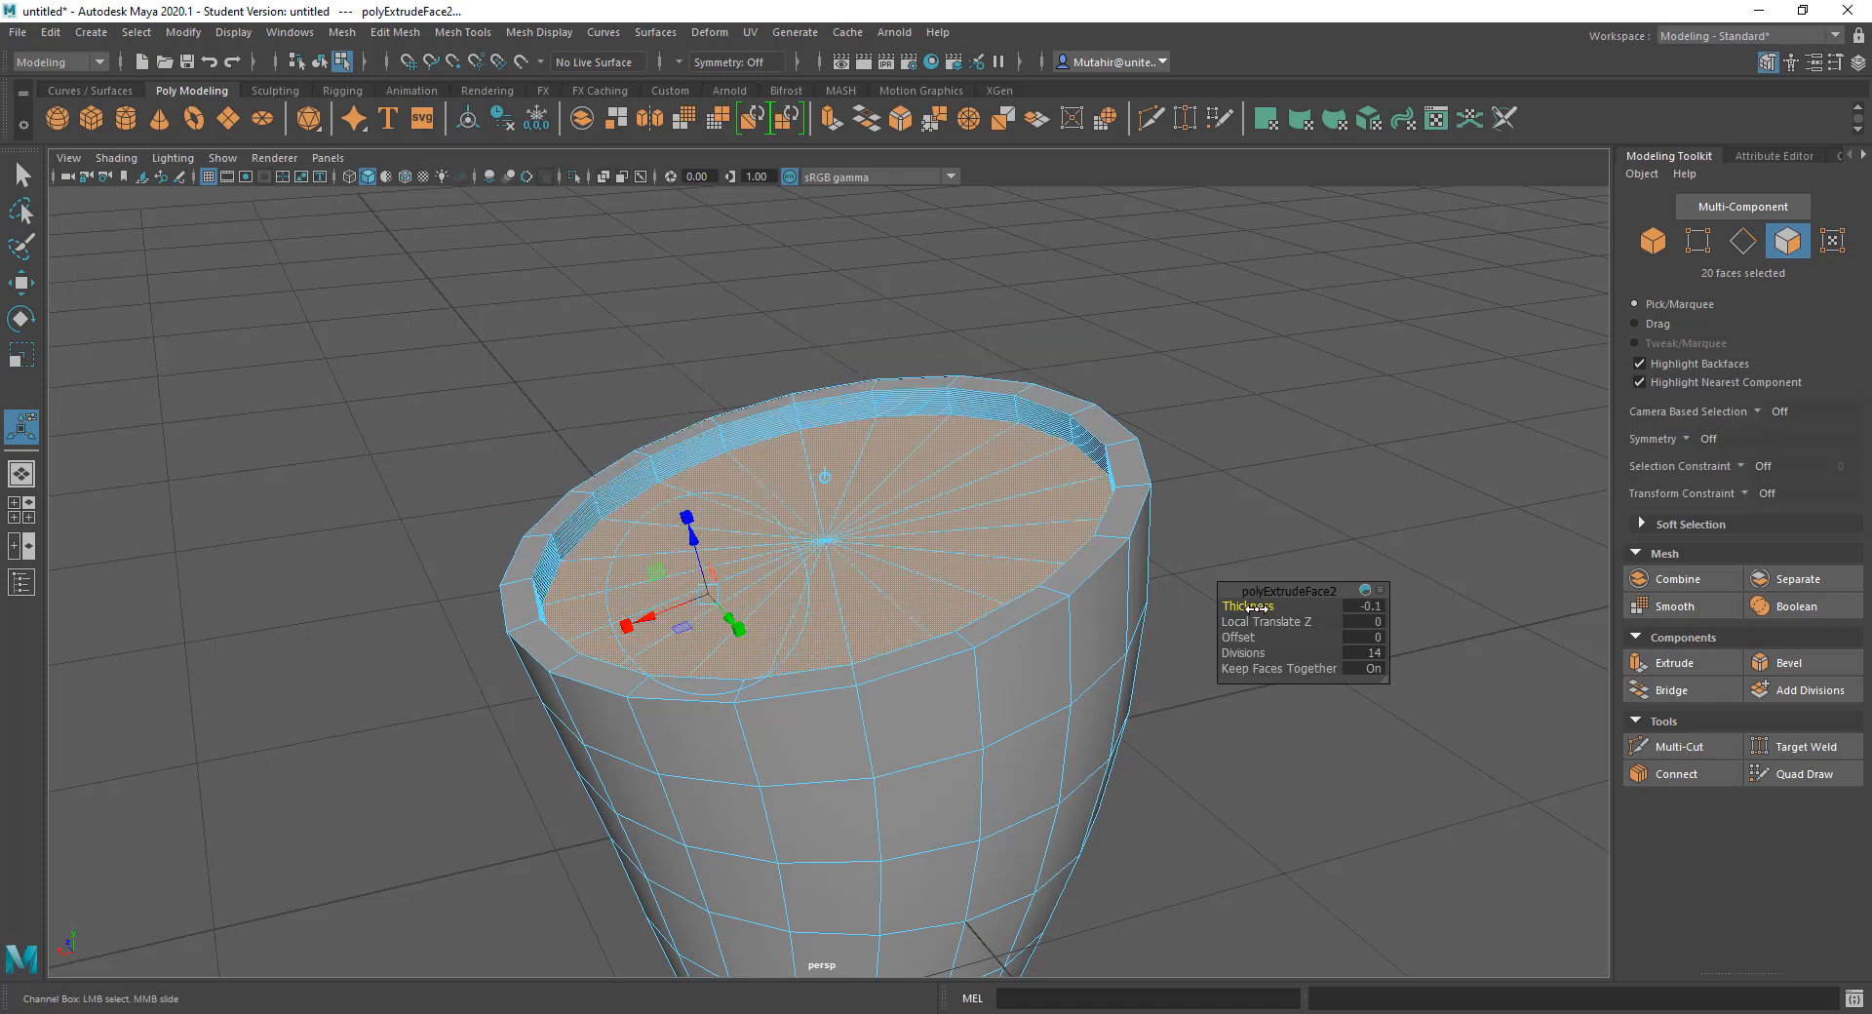
# Step: Try a Local Translate Z of 0.5 and a thickness of 0.3 on the second extrusion, then revert to -0.1 thickness
pyautogui.keyDown('alt'); pyautogui.moveTo(1014, 610); pyautogui.dragTo(1108, 624); pyautogui.keyUp('alt')
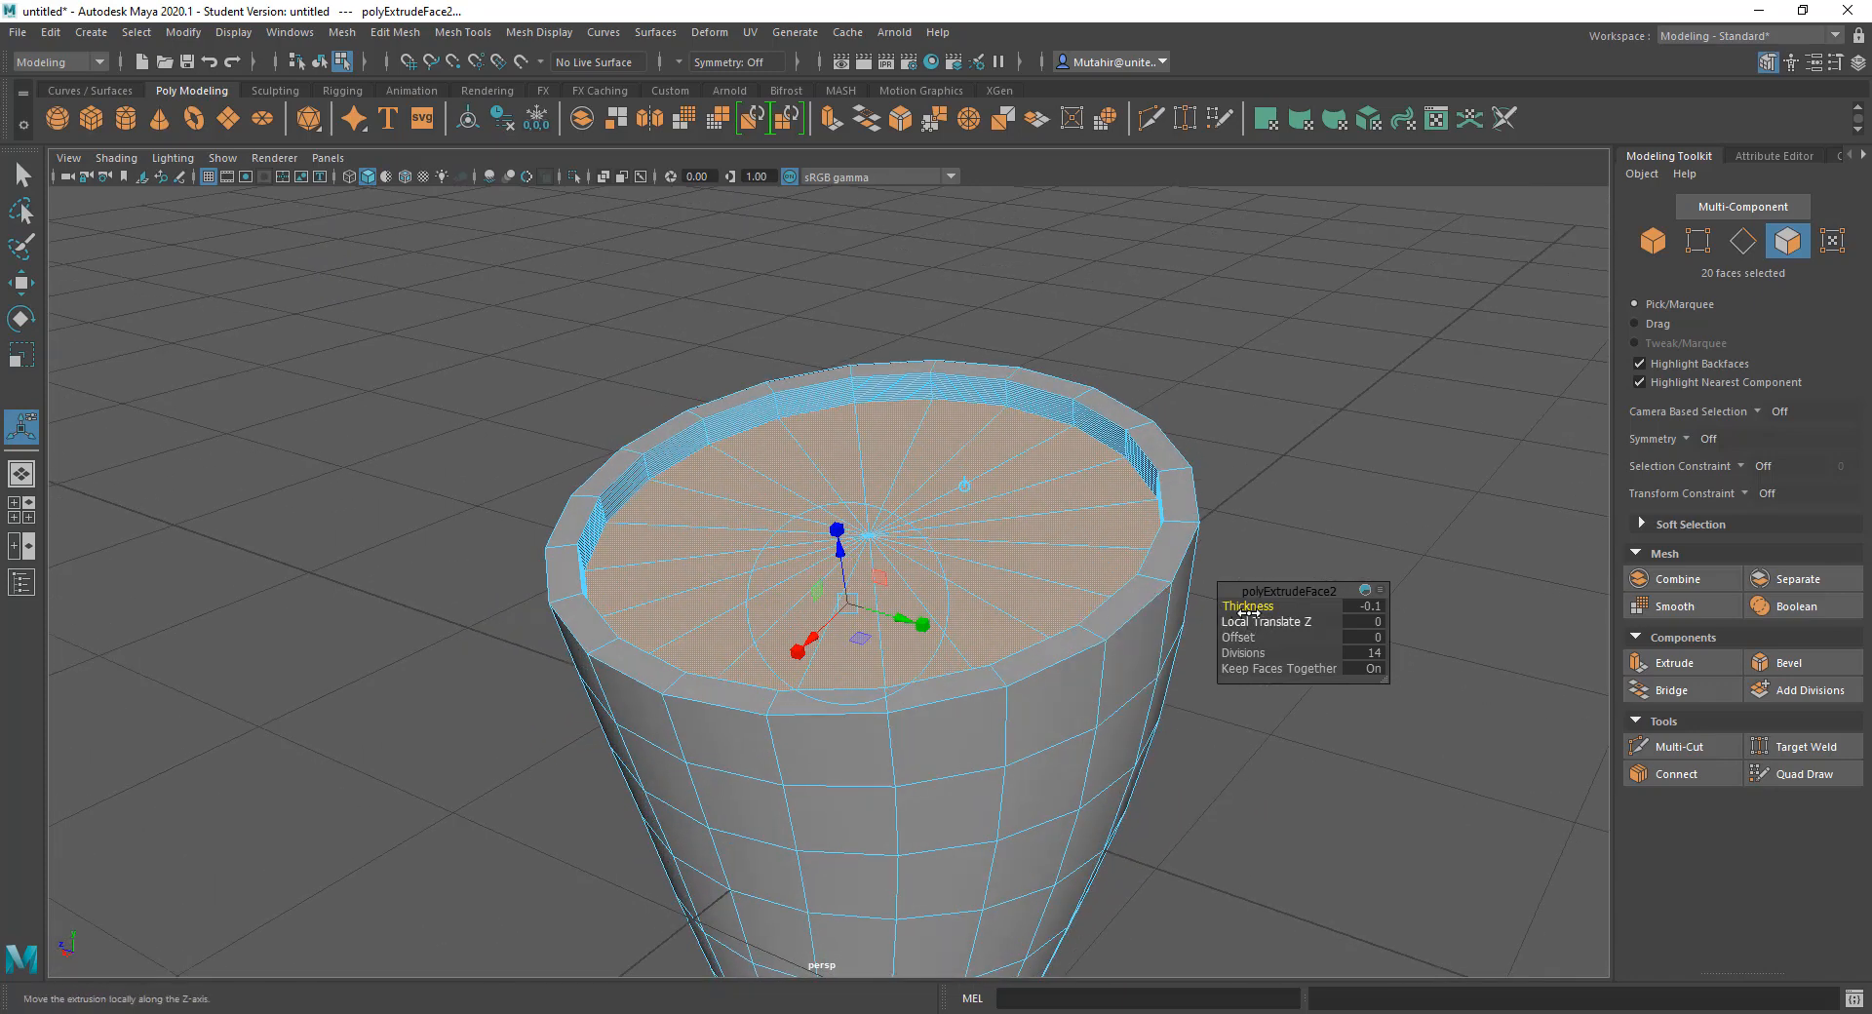
pyautogui.moveTo(1249, 614); pyautogui.dragTo(1255, 615)
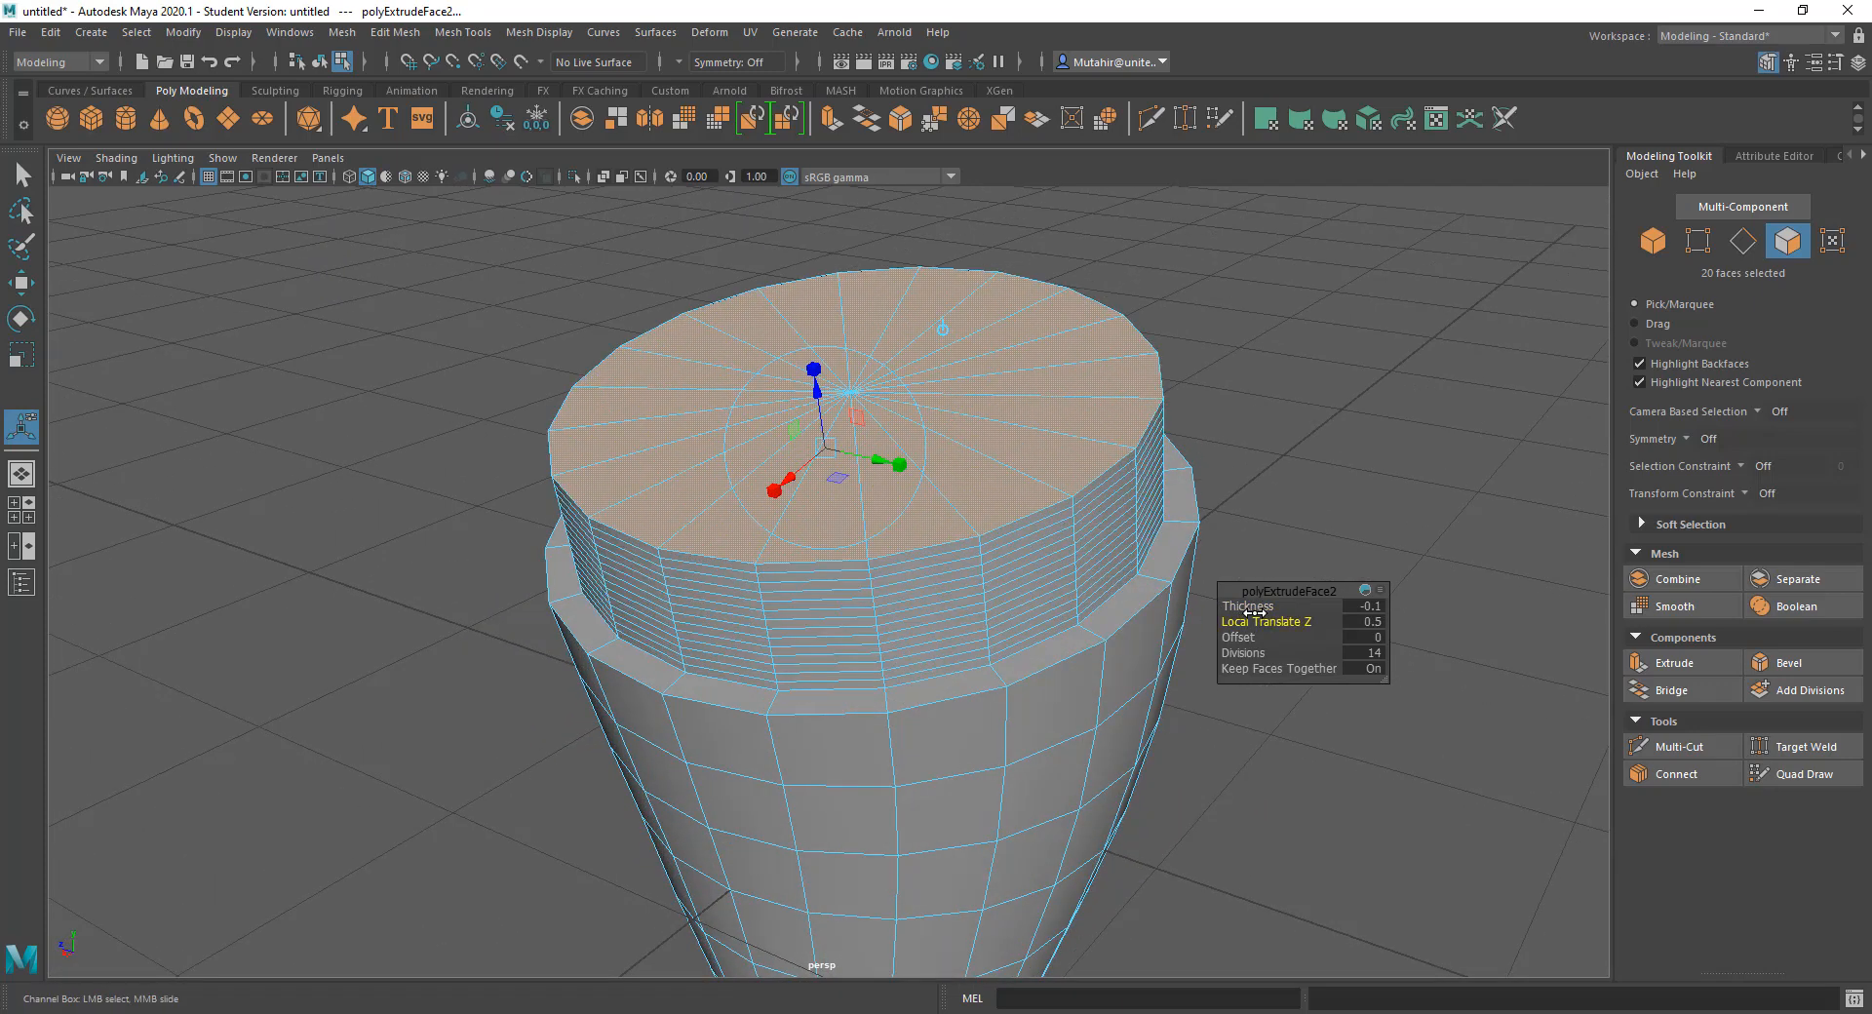
pyautogui.hotkey('ctrl', 'z')
pyautogui.moveTo(1254, 613); pyautogui.dragTo(1256, 607)
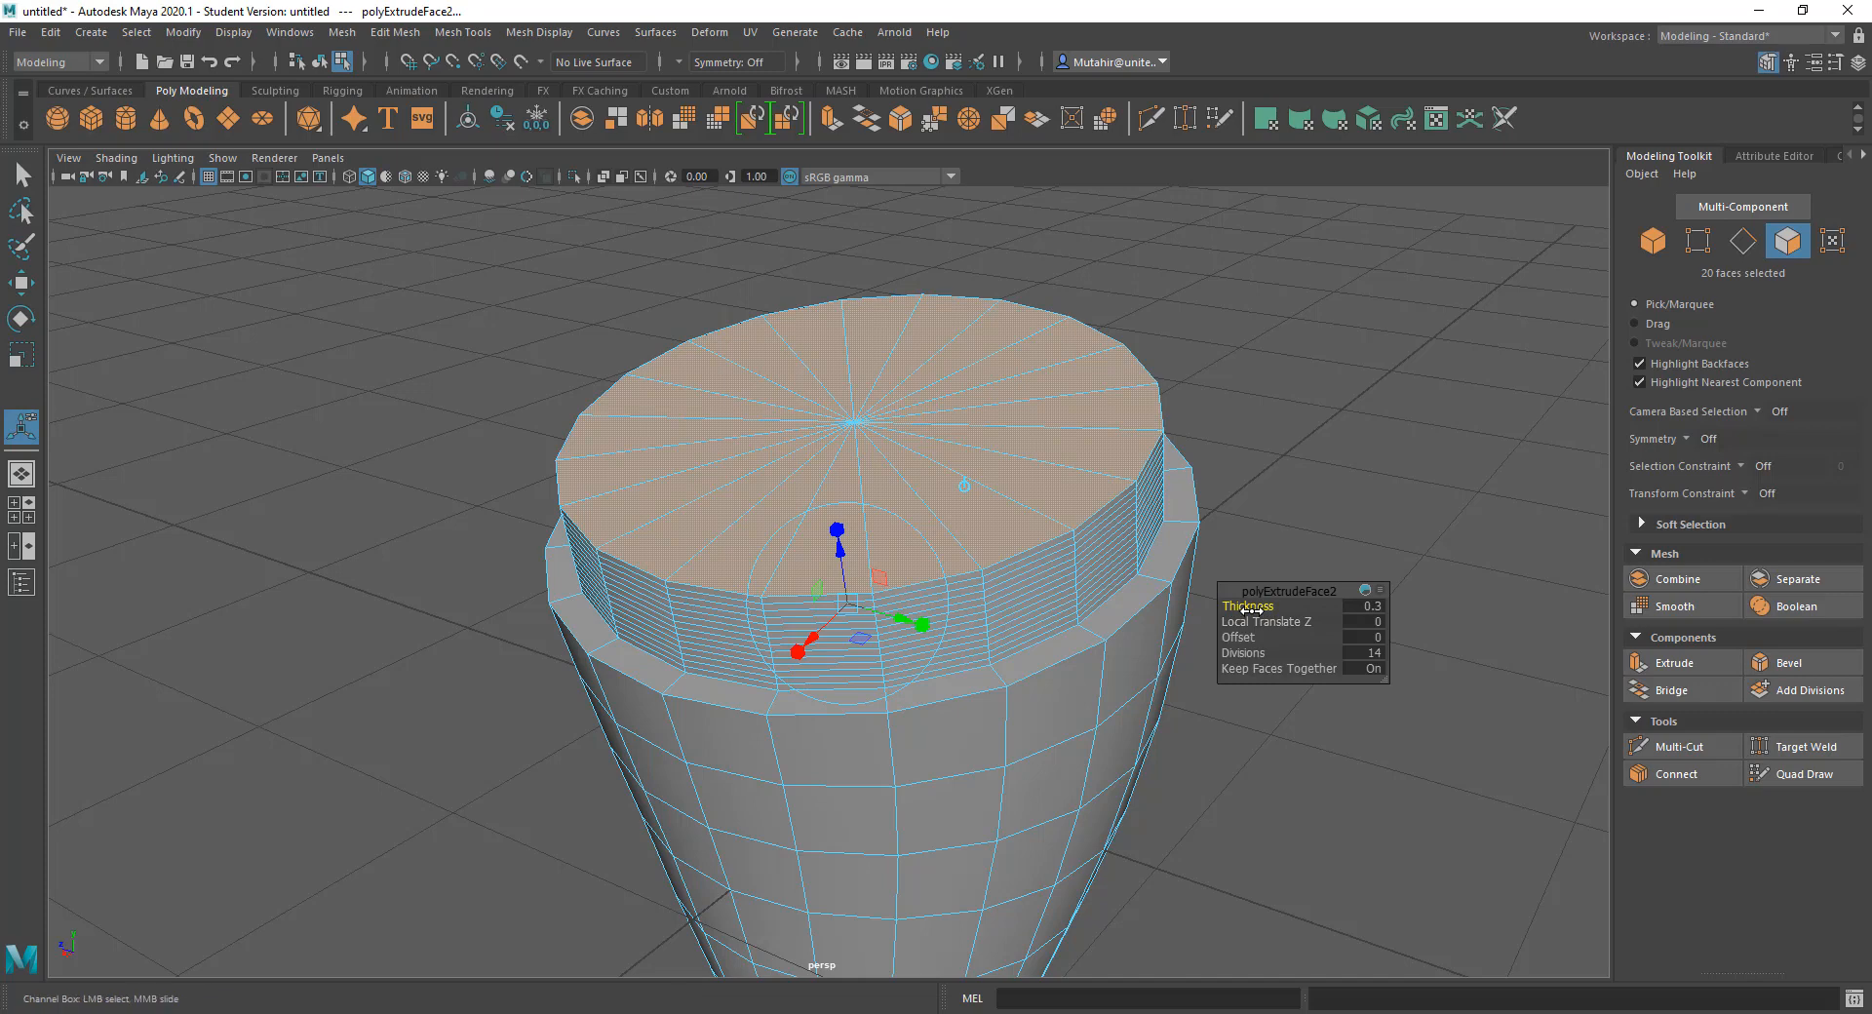
pyautogui.moveTo(1251, 614); pyautogui.dragTo(1248, 613)
# Step: Set the second extrusion's divisions to 1 so the rim's inner wall is a single band
pyautogui.keyDown('alt'); pyautogui.moveTo(1024, 607); pyautogui.dragTo(1024, 593); pyautogui.keyUp('alt')
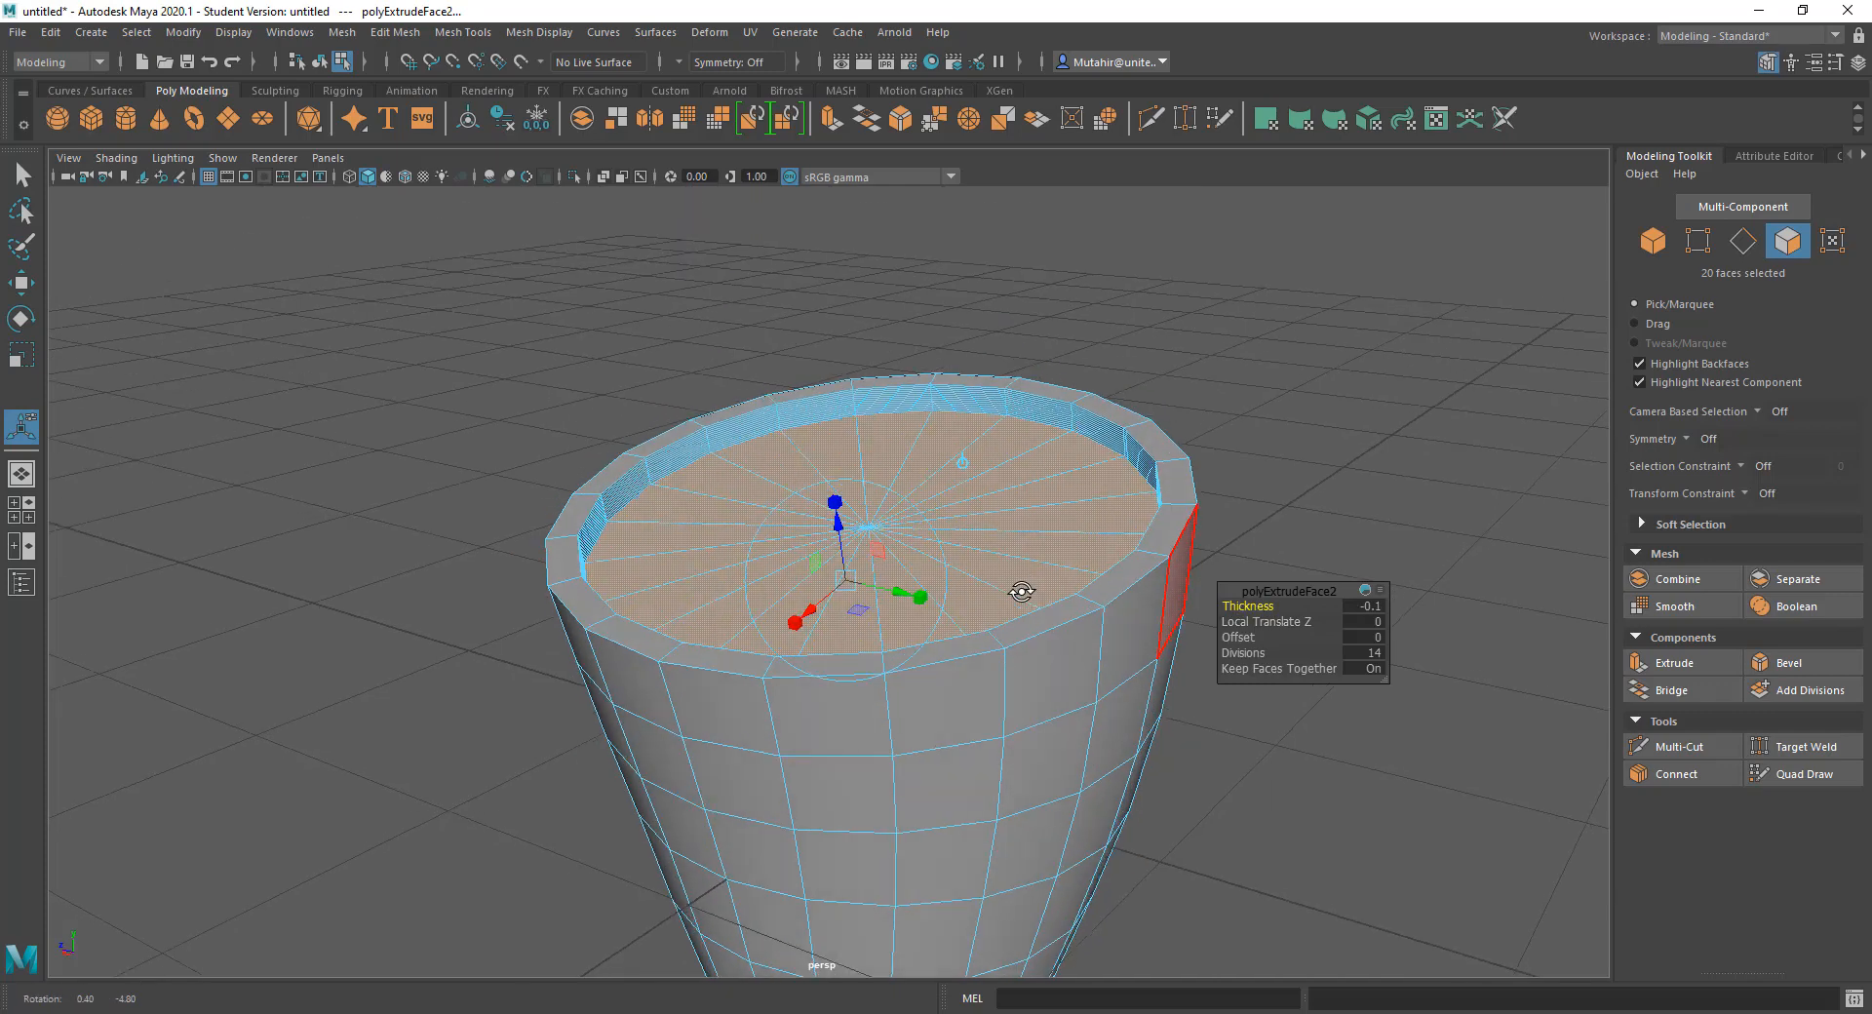
pyautogui.keyDown('alt'); pyautogui.moveTo(1176, 373); pyautogui.dragTo(1115, 414, button='middle'); pyautogui.keyUp('alt')
pyautogui.scroll(3, 1083, 508)
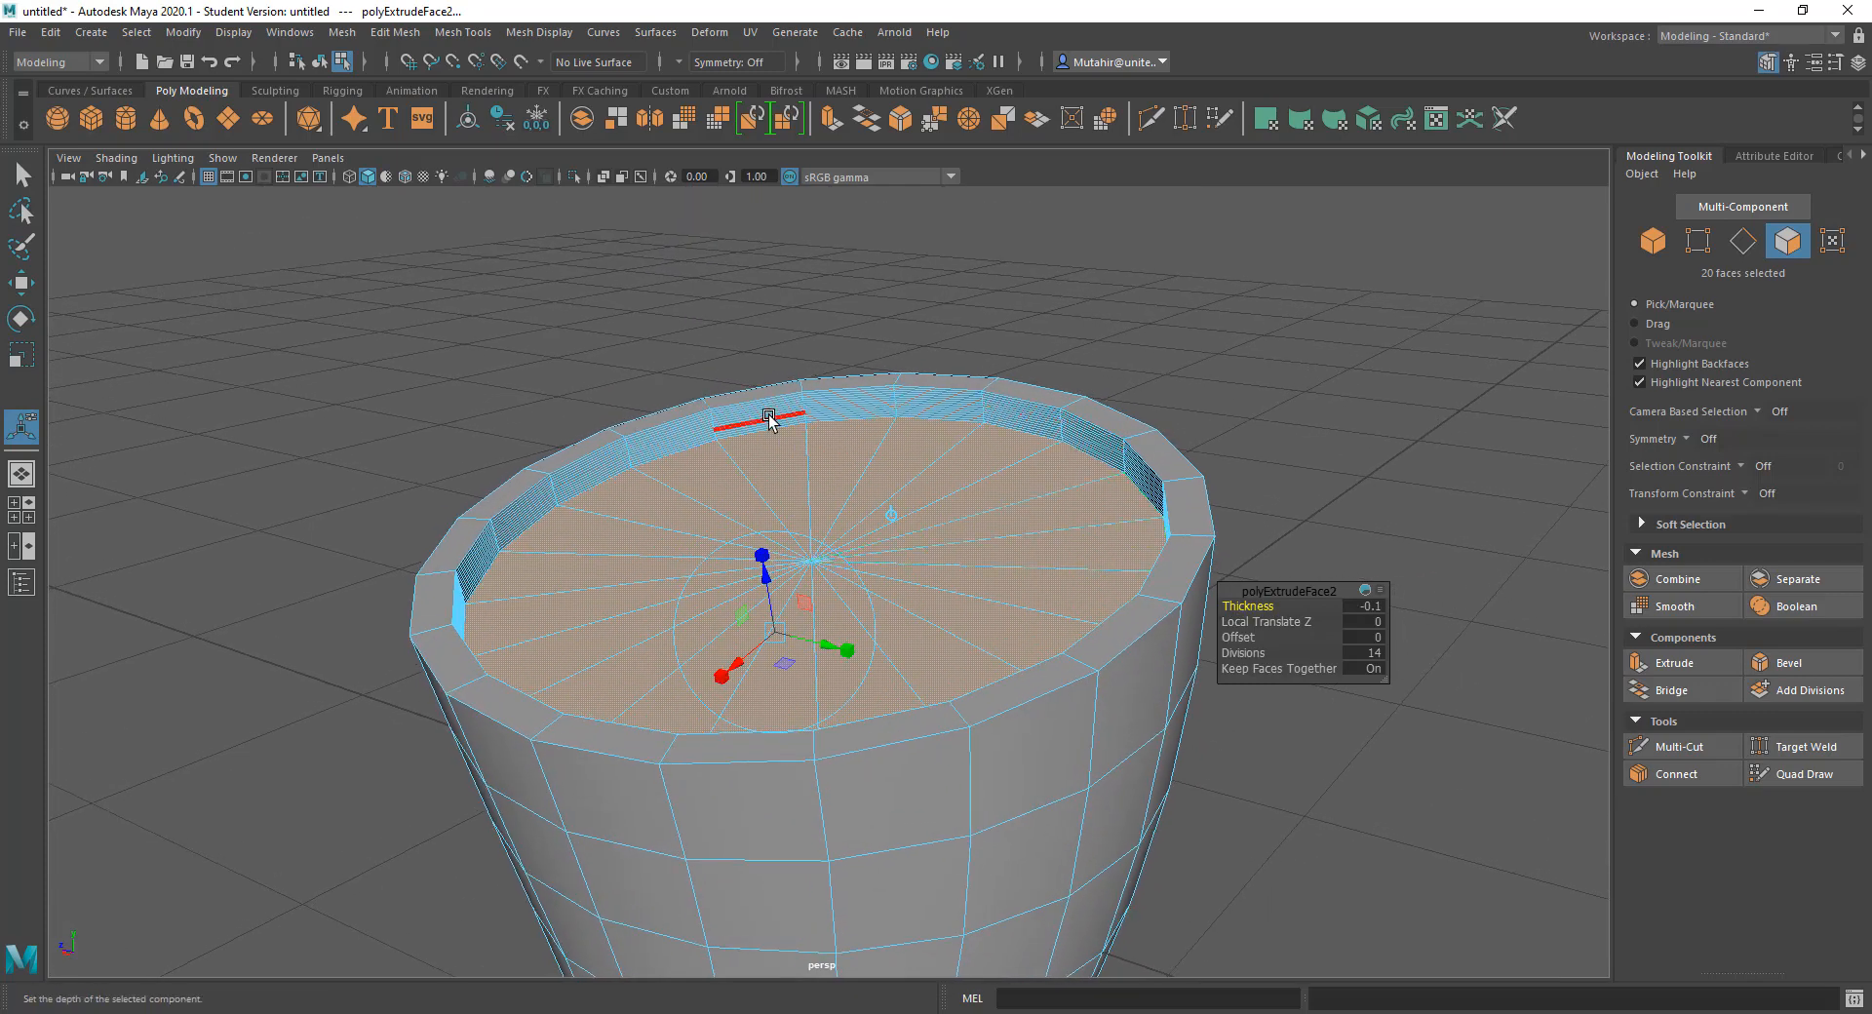
pyautogui.keyDown('alt'); pyautogui.moveTo(953, 536); pyautogui.dragTo(948, 485); pyautogui.keyUp('alt')
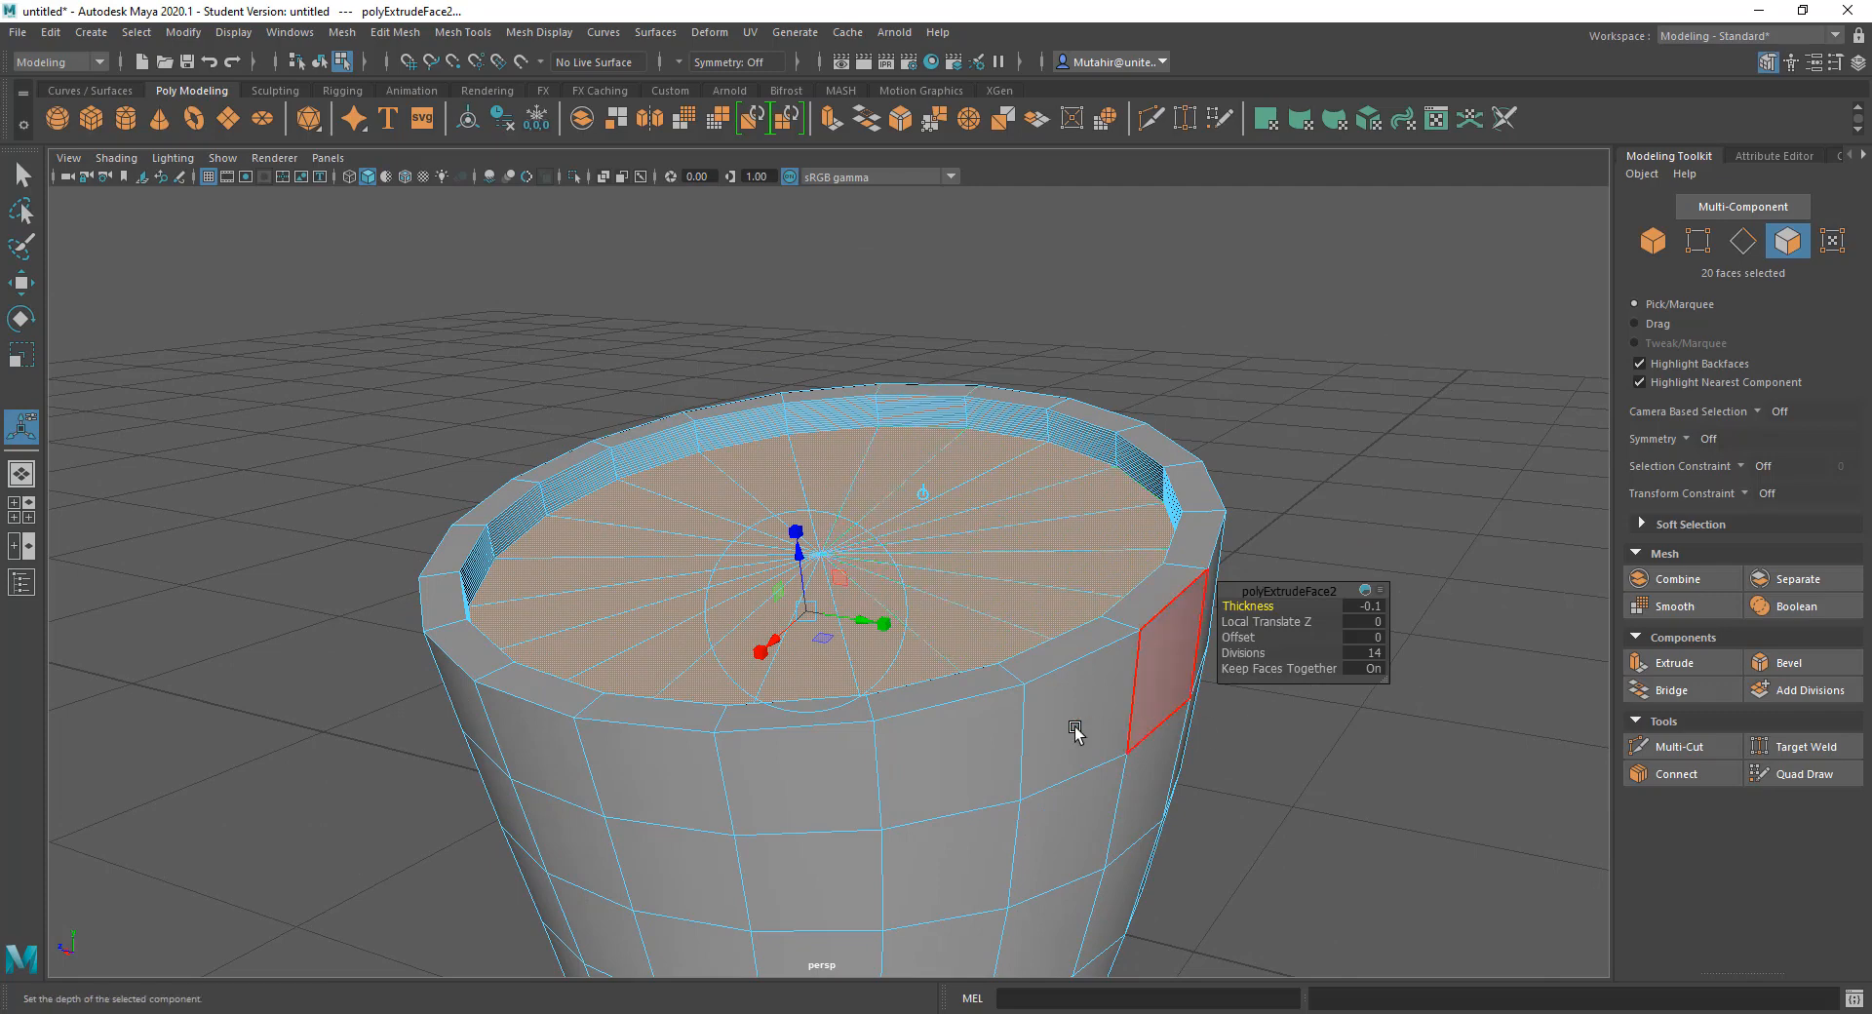
pyautogui.keyDown('alt'); pyautogui.moveTo(1078, 733); pyautogui.dragTo(1085, 707); pyautogui.keyUp('alt')
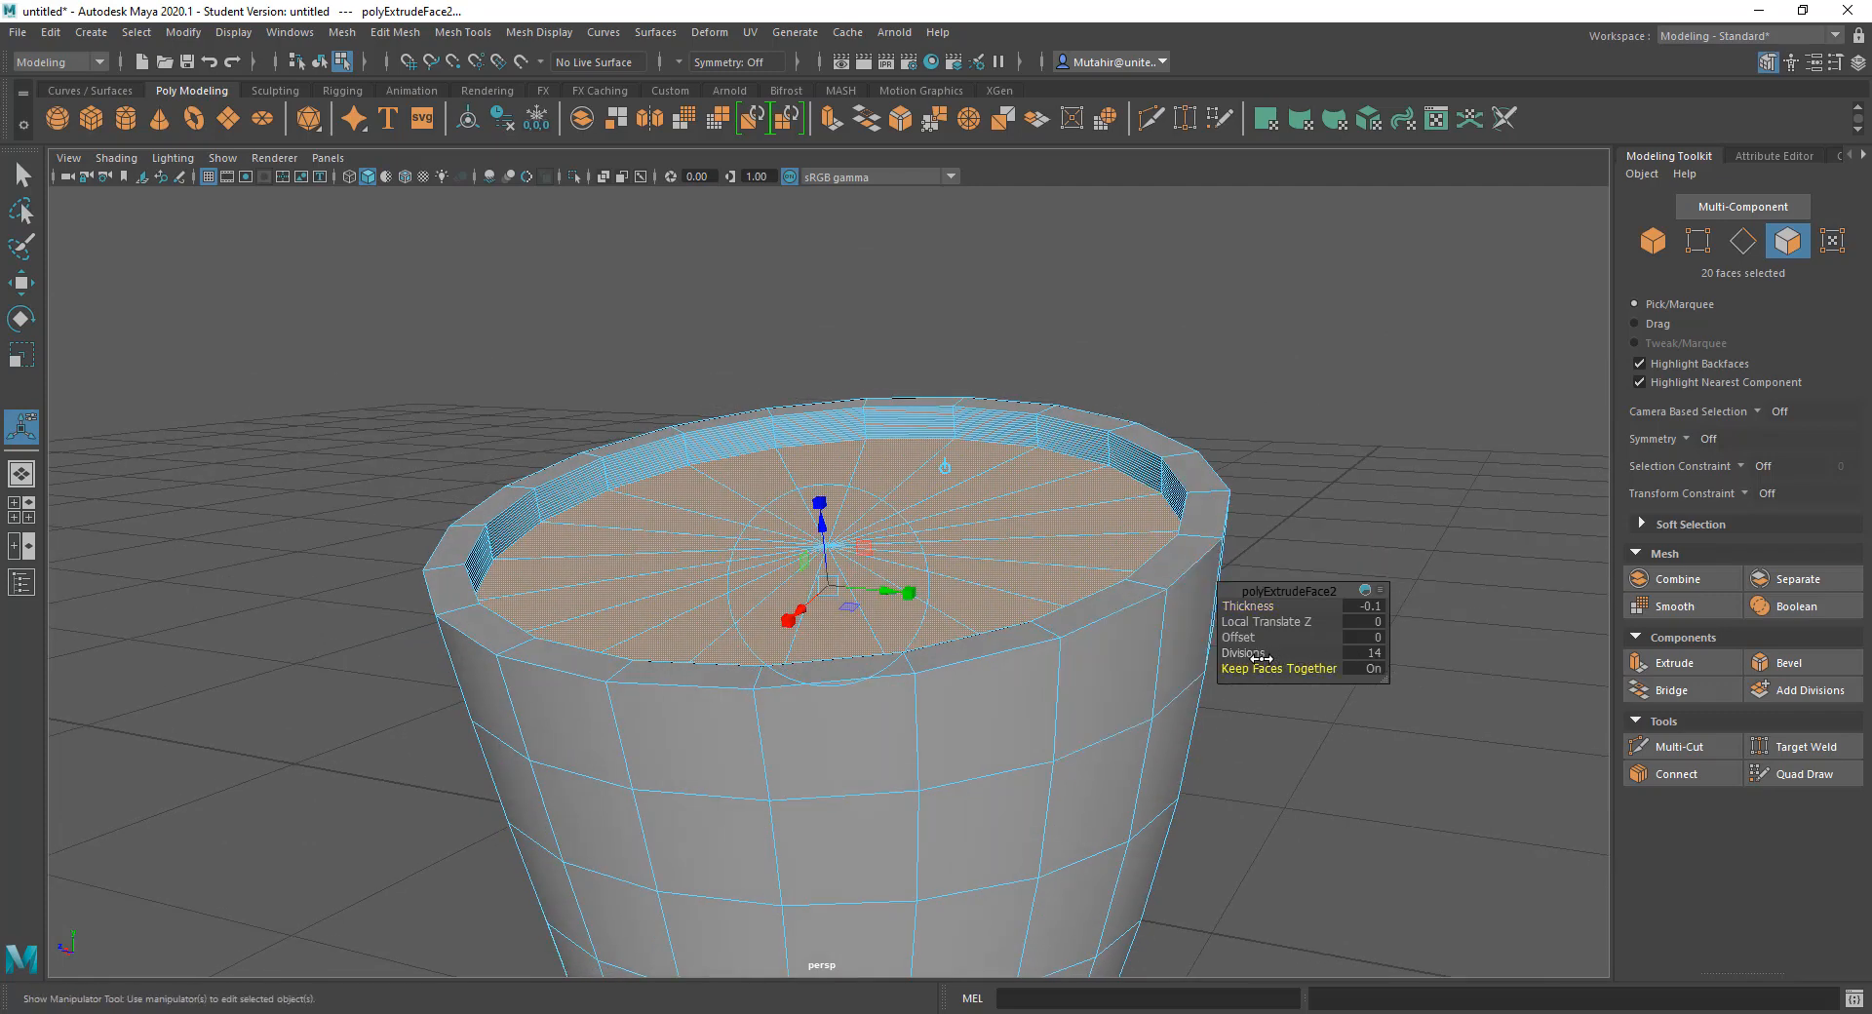
pyautogui.moveTo(1261, 660); pyautogui.dragTo(1092, 661)
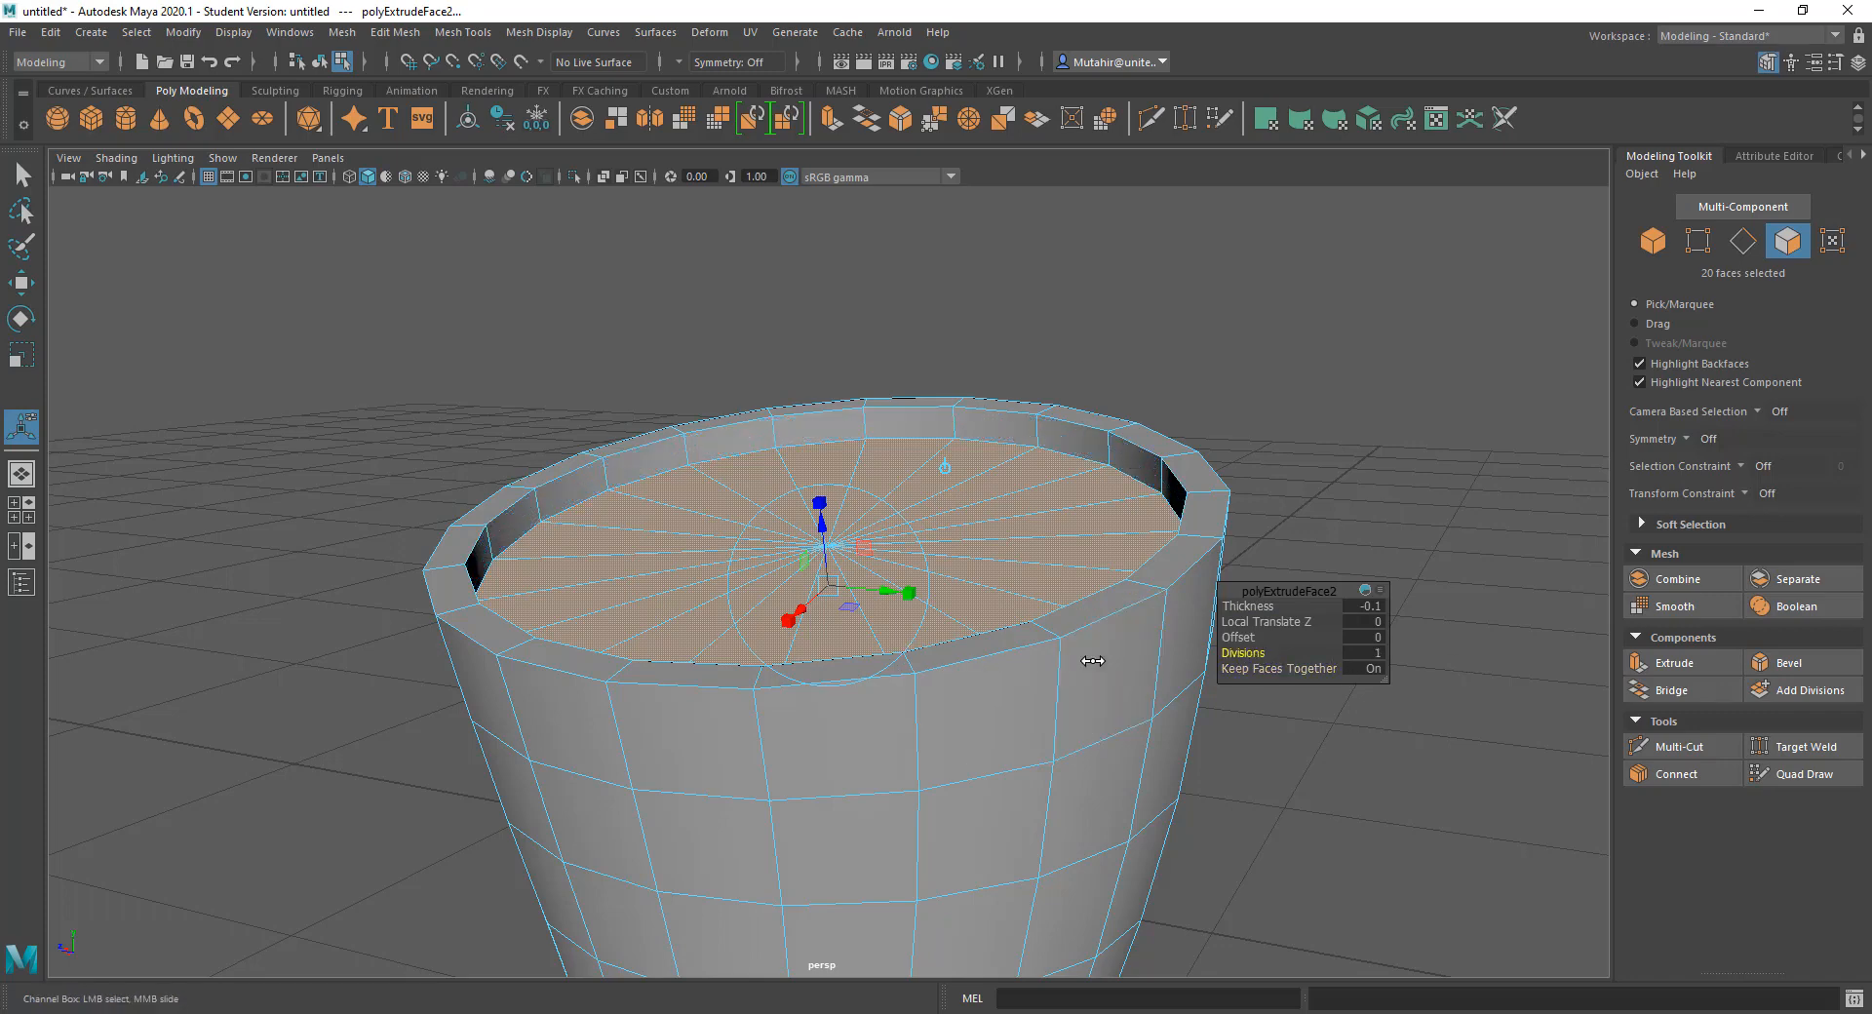
# Step: Leave the extrusion and delete the sunken cap faces to open the top of the cup
pyautogui.keyDown('alt'); pyautogui.moveTo(897, 667); pyautogui.dragTo(869, 593); pyautogui.keyUp('alt')
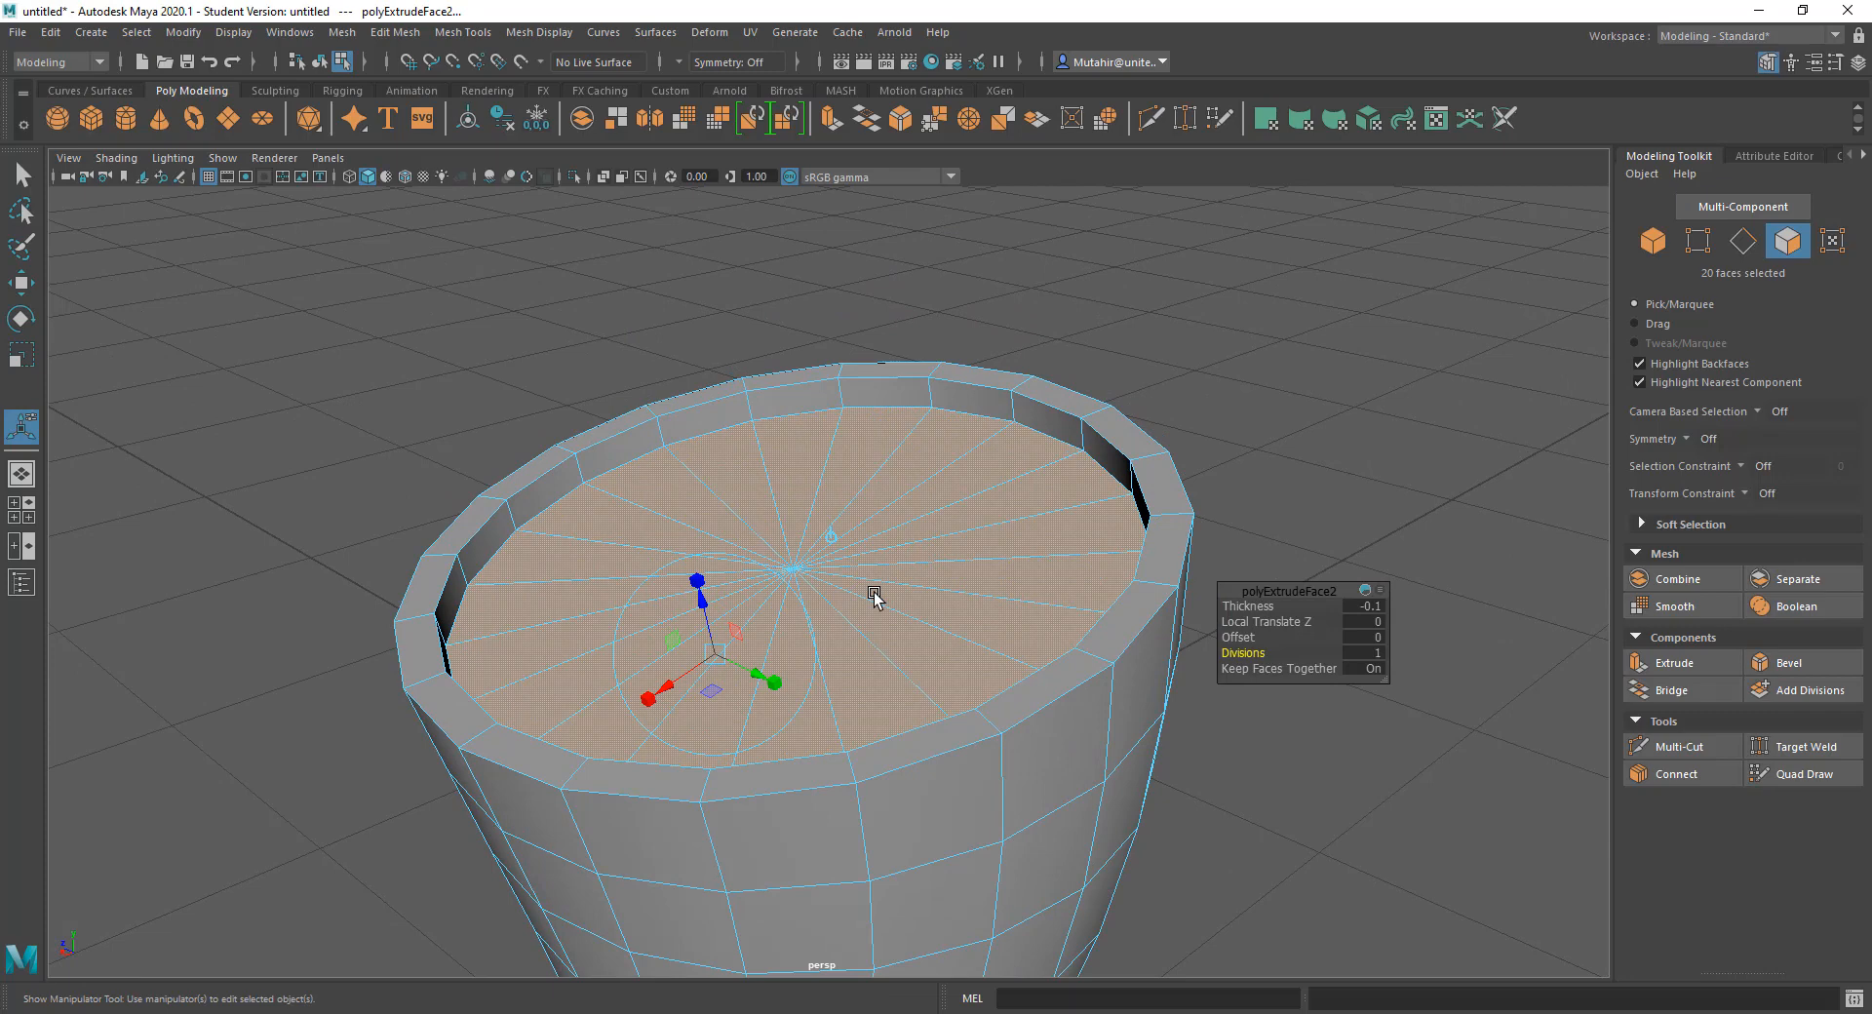
pyautogui.press('q')
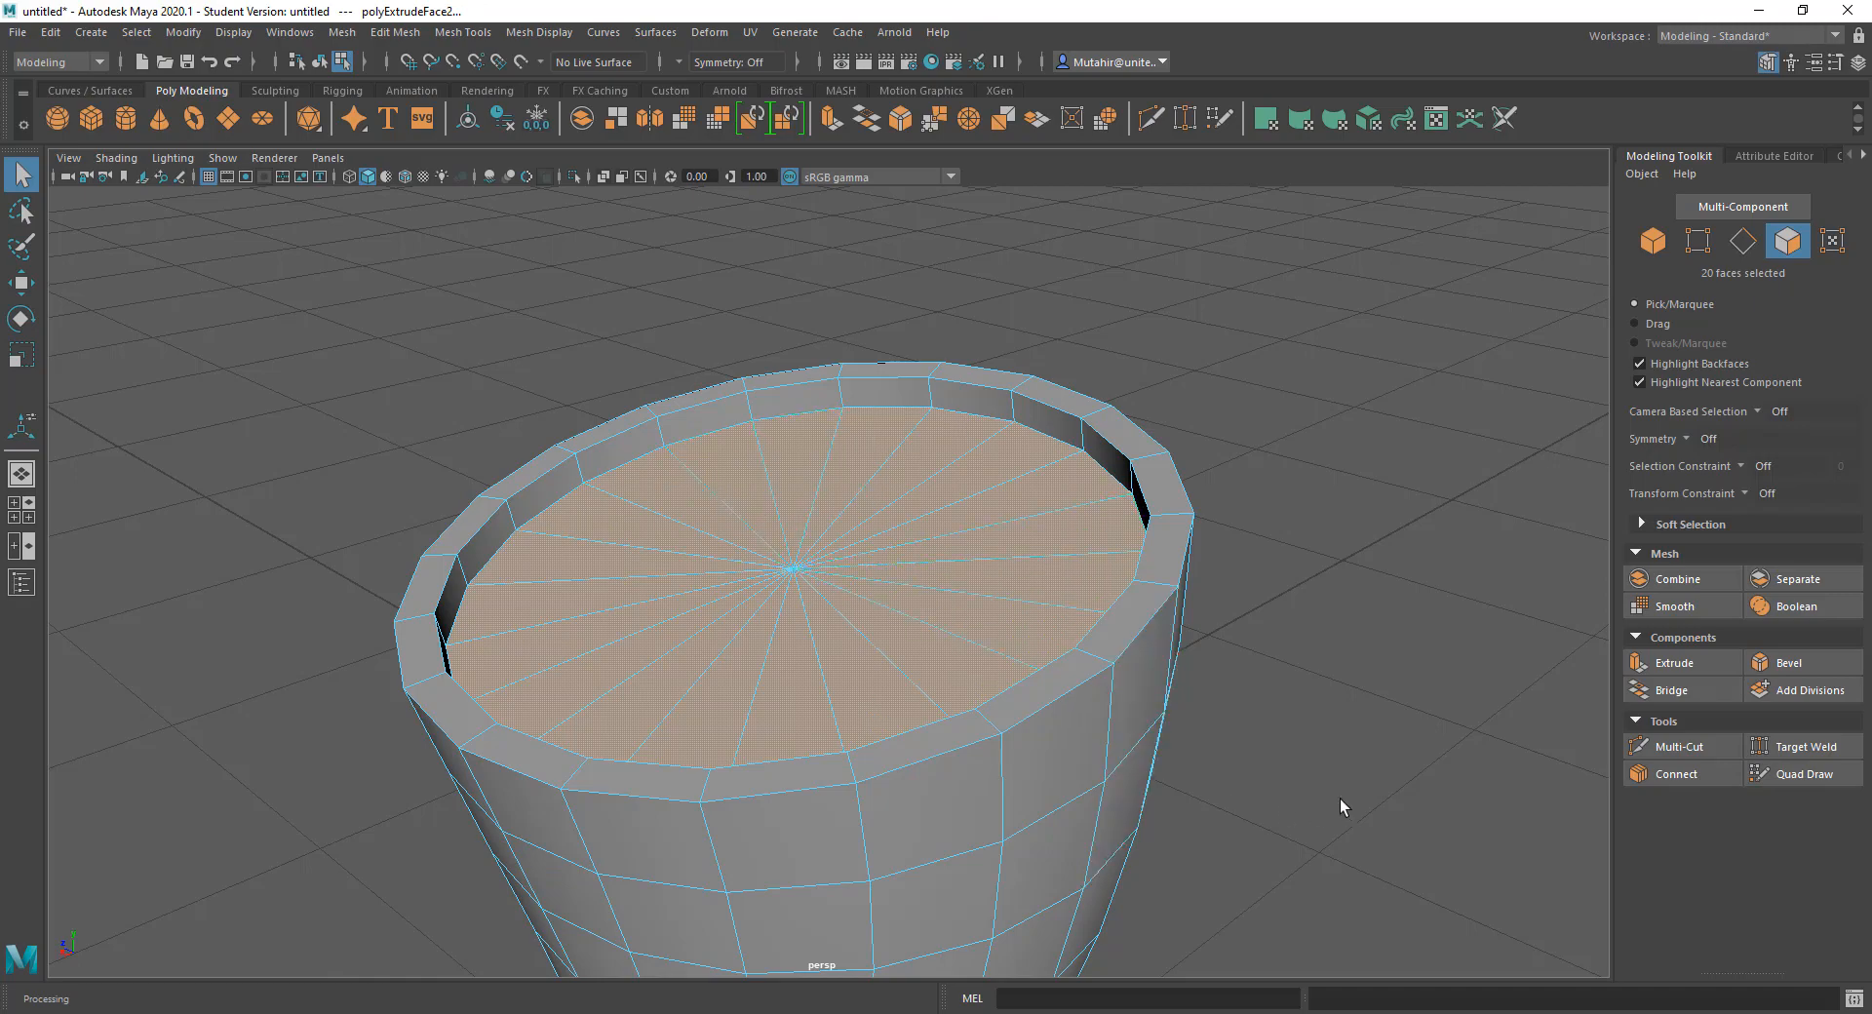
pyautogui.press('Delete')
# Step: Reset the Extrude Face options to their defaults and close the options without extruding
pyautogui.keyDown('alt'); pyautogui.moveTo(1044, 612); pyautogui.dragTo(1187, 586); pyautogui.keyUp('alt')
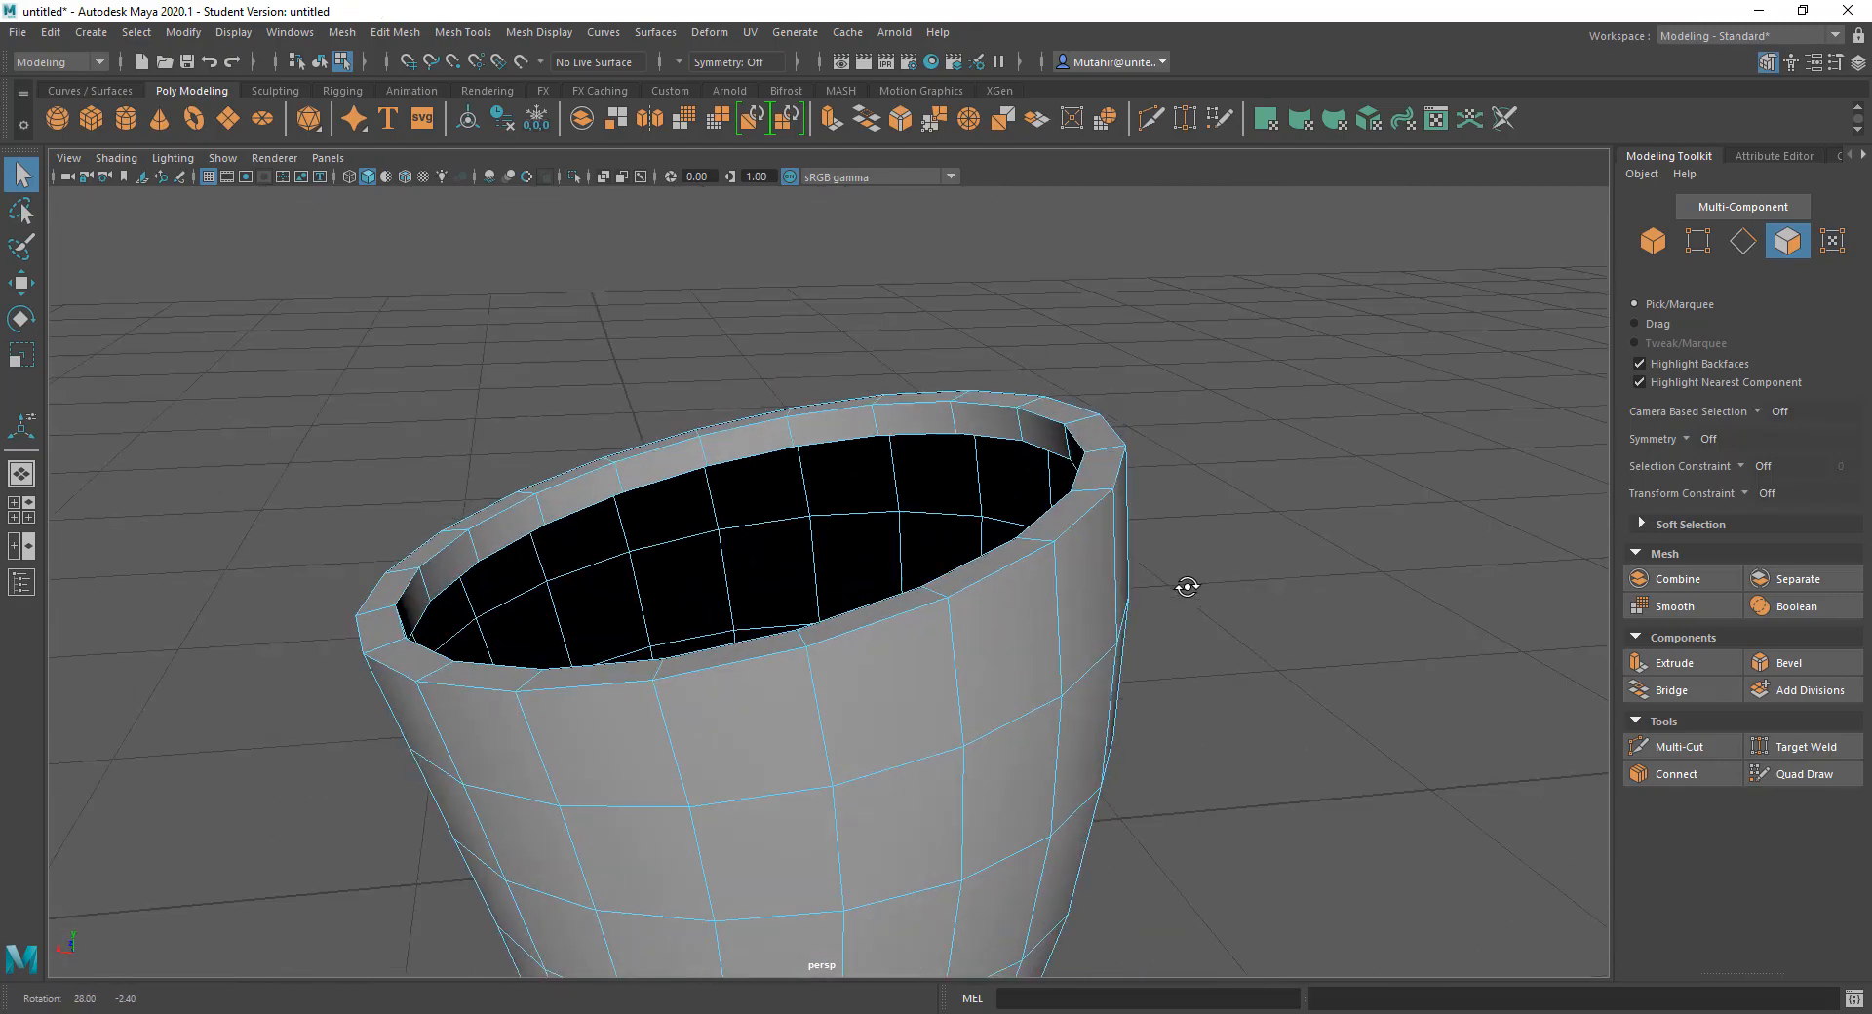
pyautogui.keyDown('alt'); pyautogui.moveTo(1057, 635); pyautogui.dragTo(1100, 715, button='right'); pyautogui.keyUp('alt')
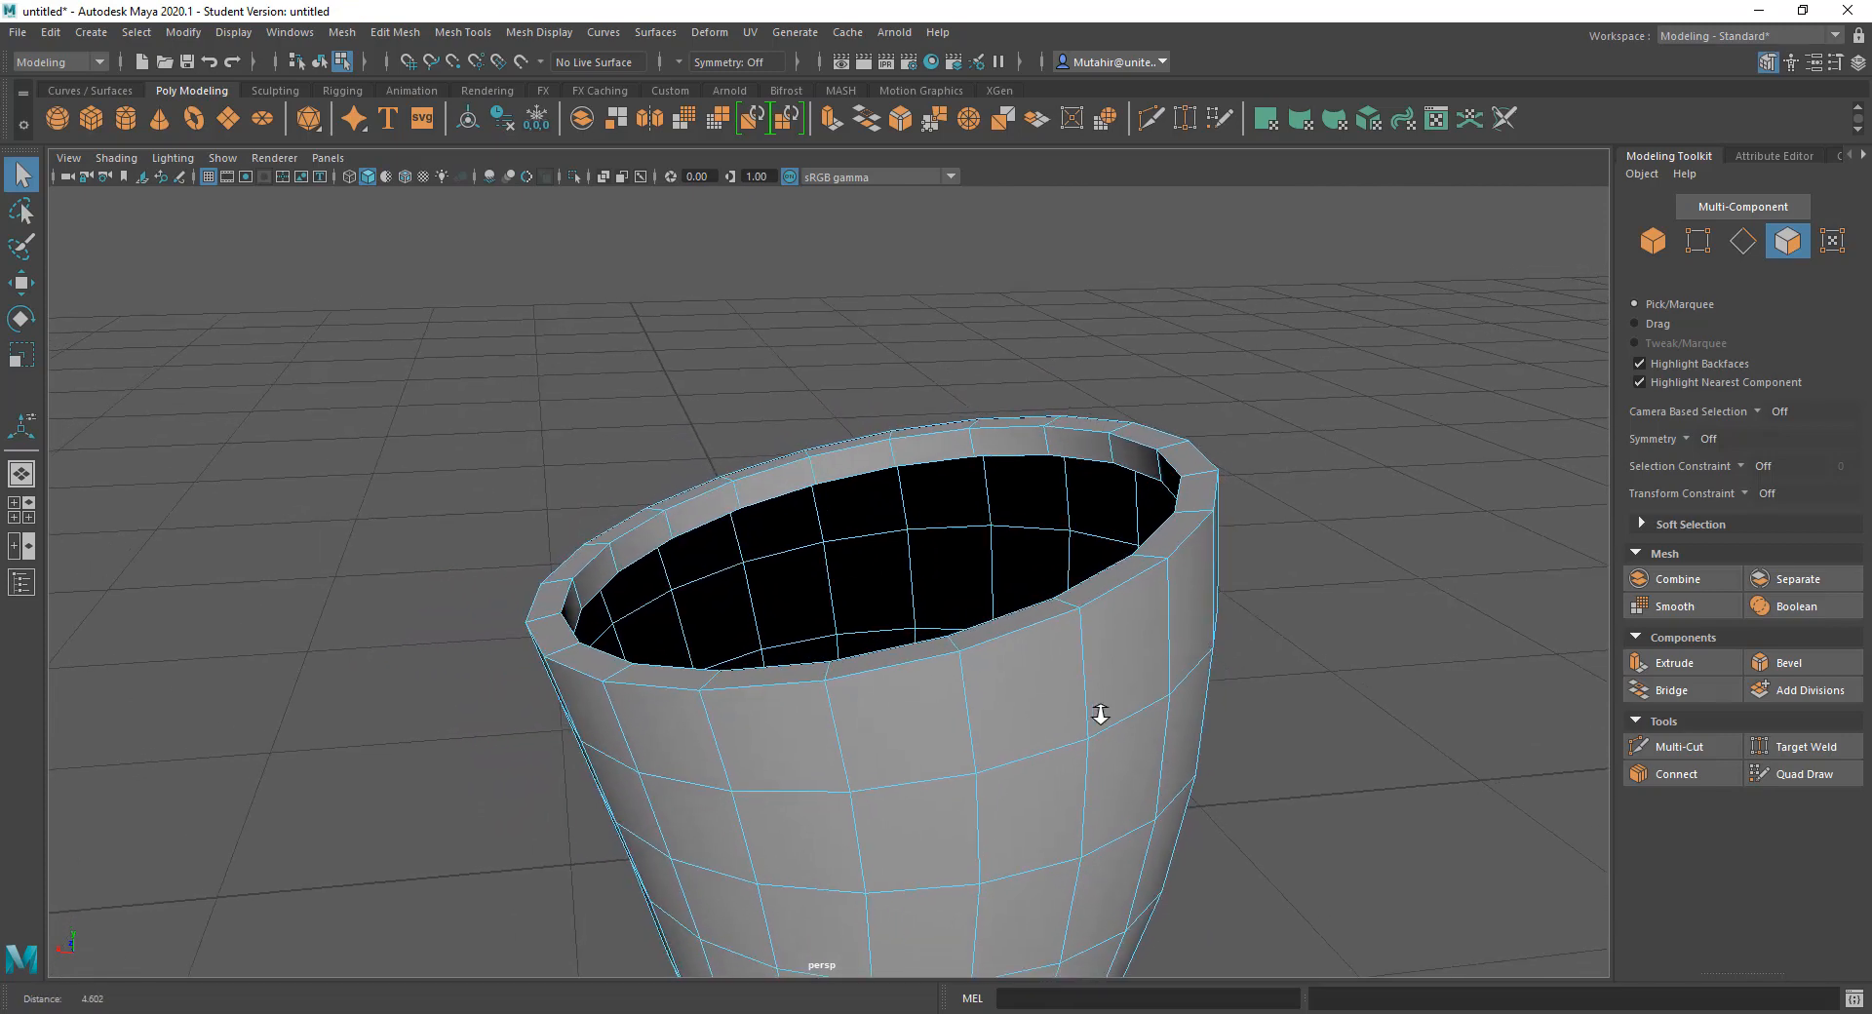
pyautogui.click(401, 32)
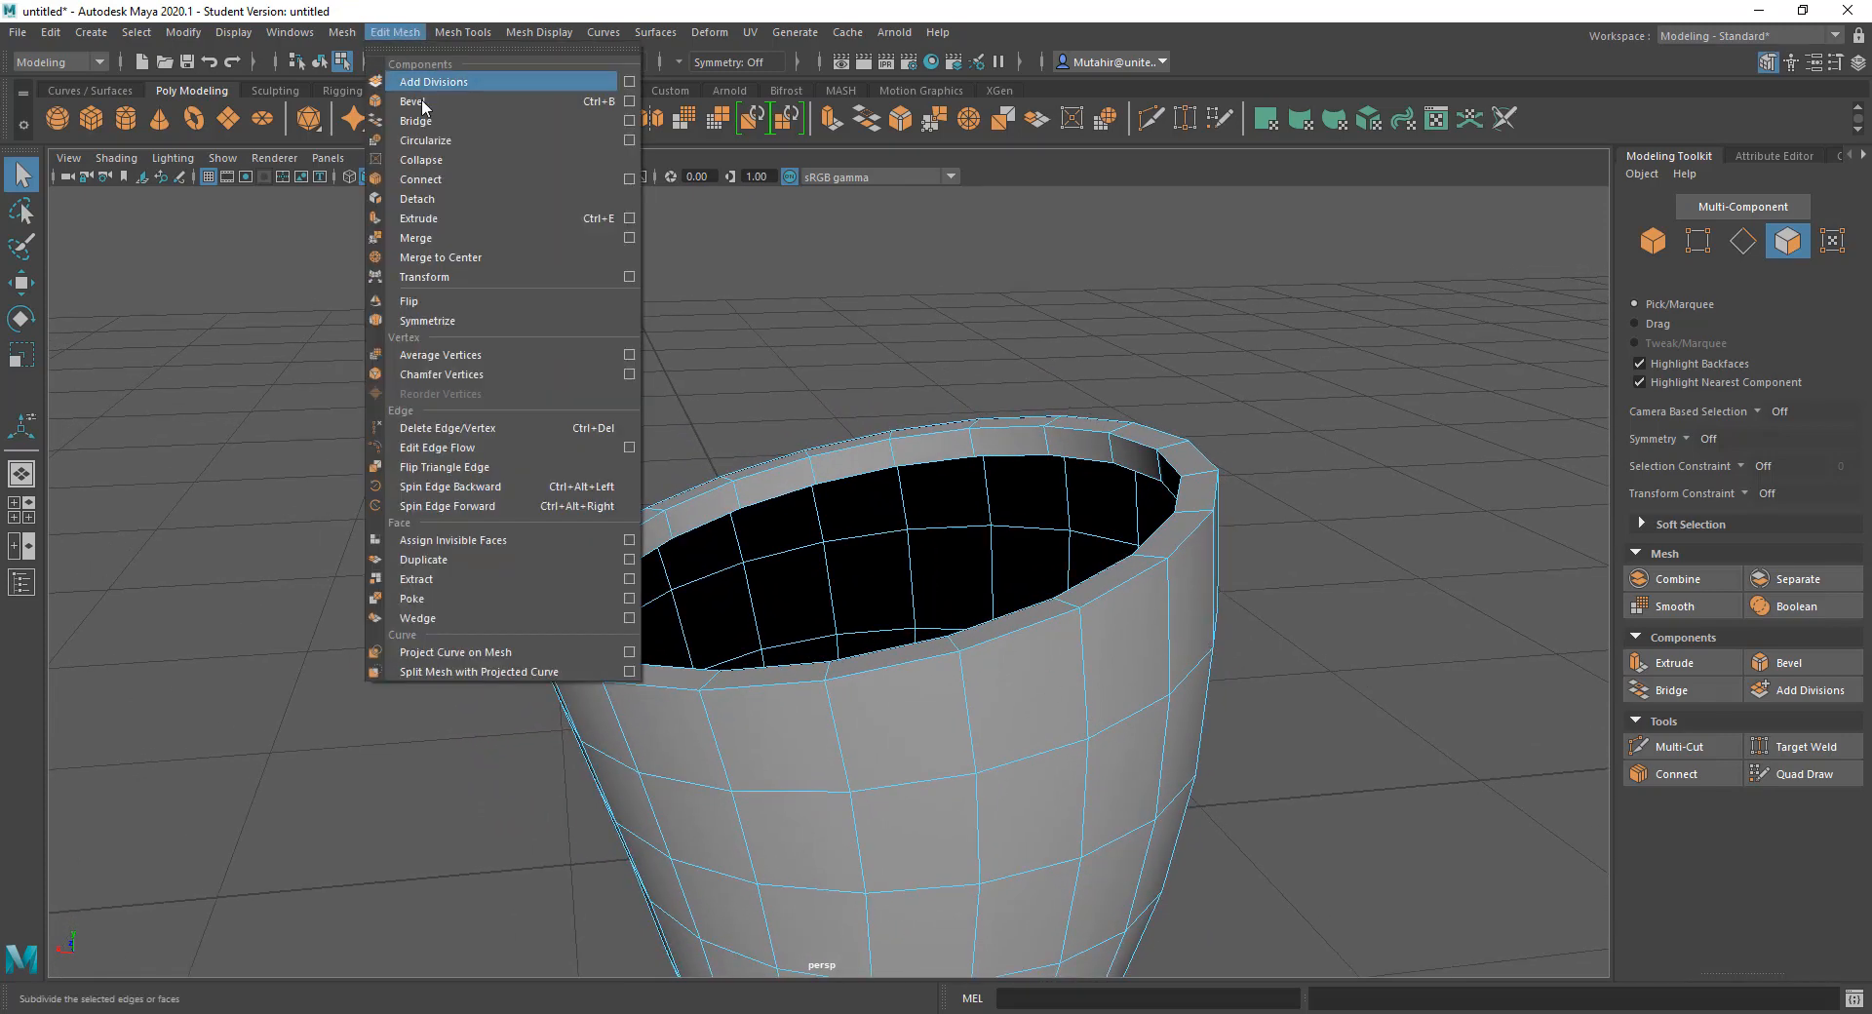
pyautogui.click(630, 218)
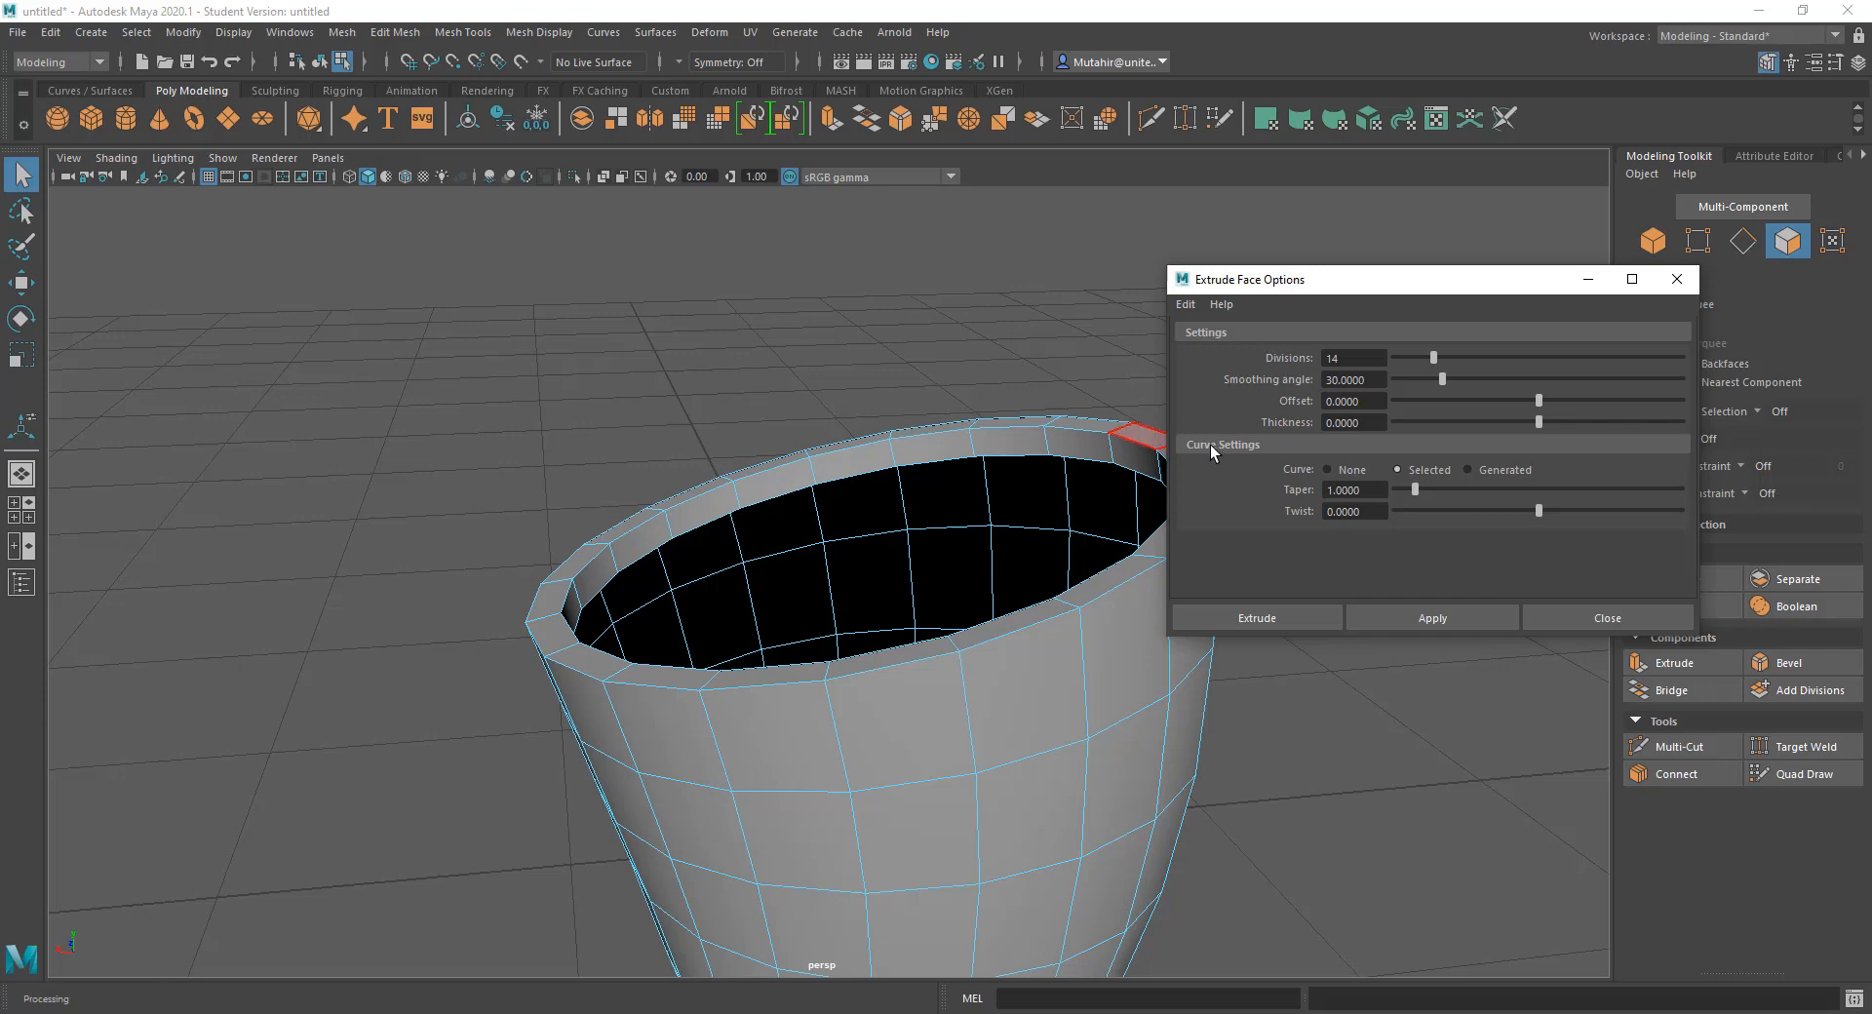
pyautogui.click(1187, 305)
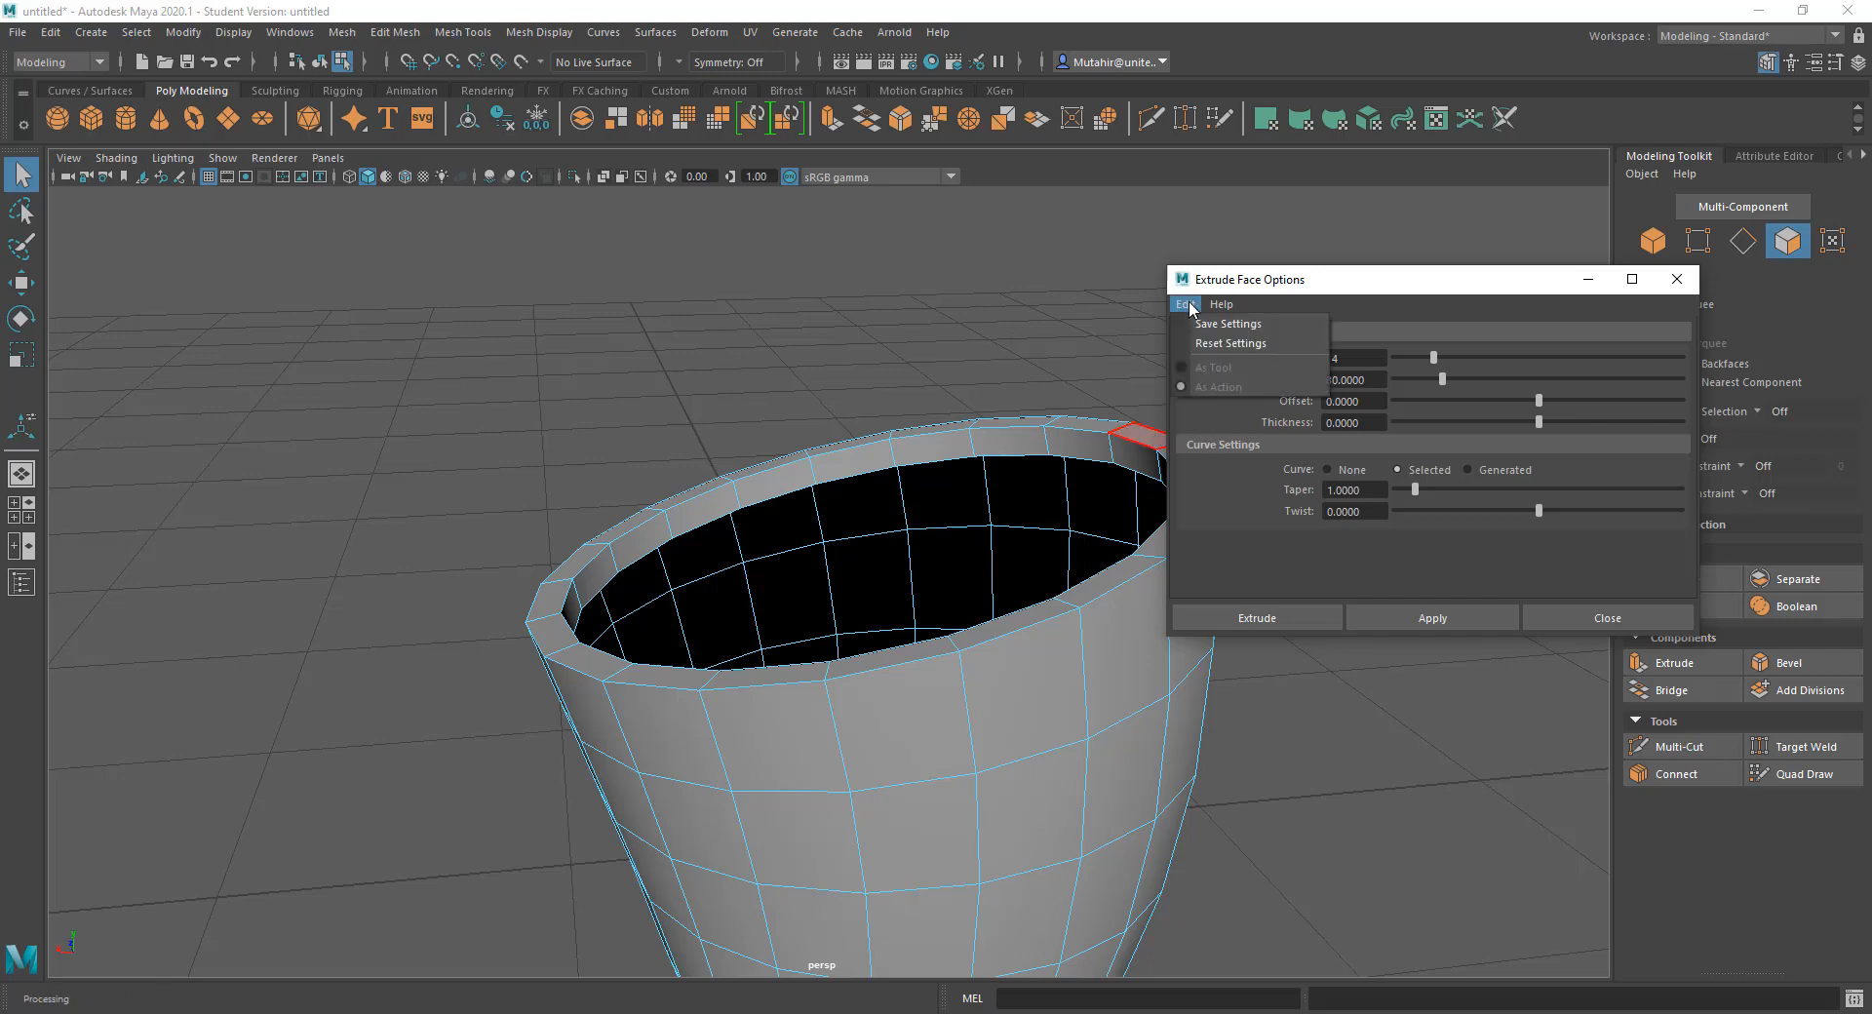
pyautogui.click(1228, 324)
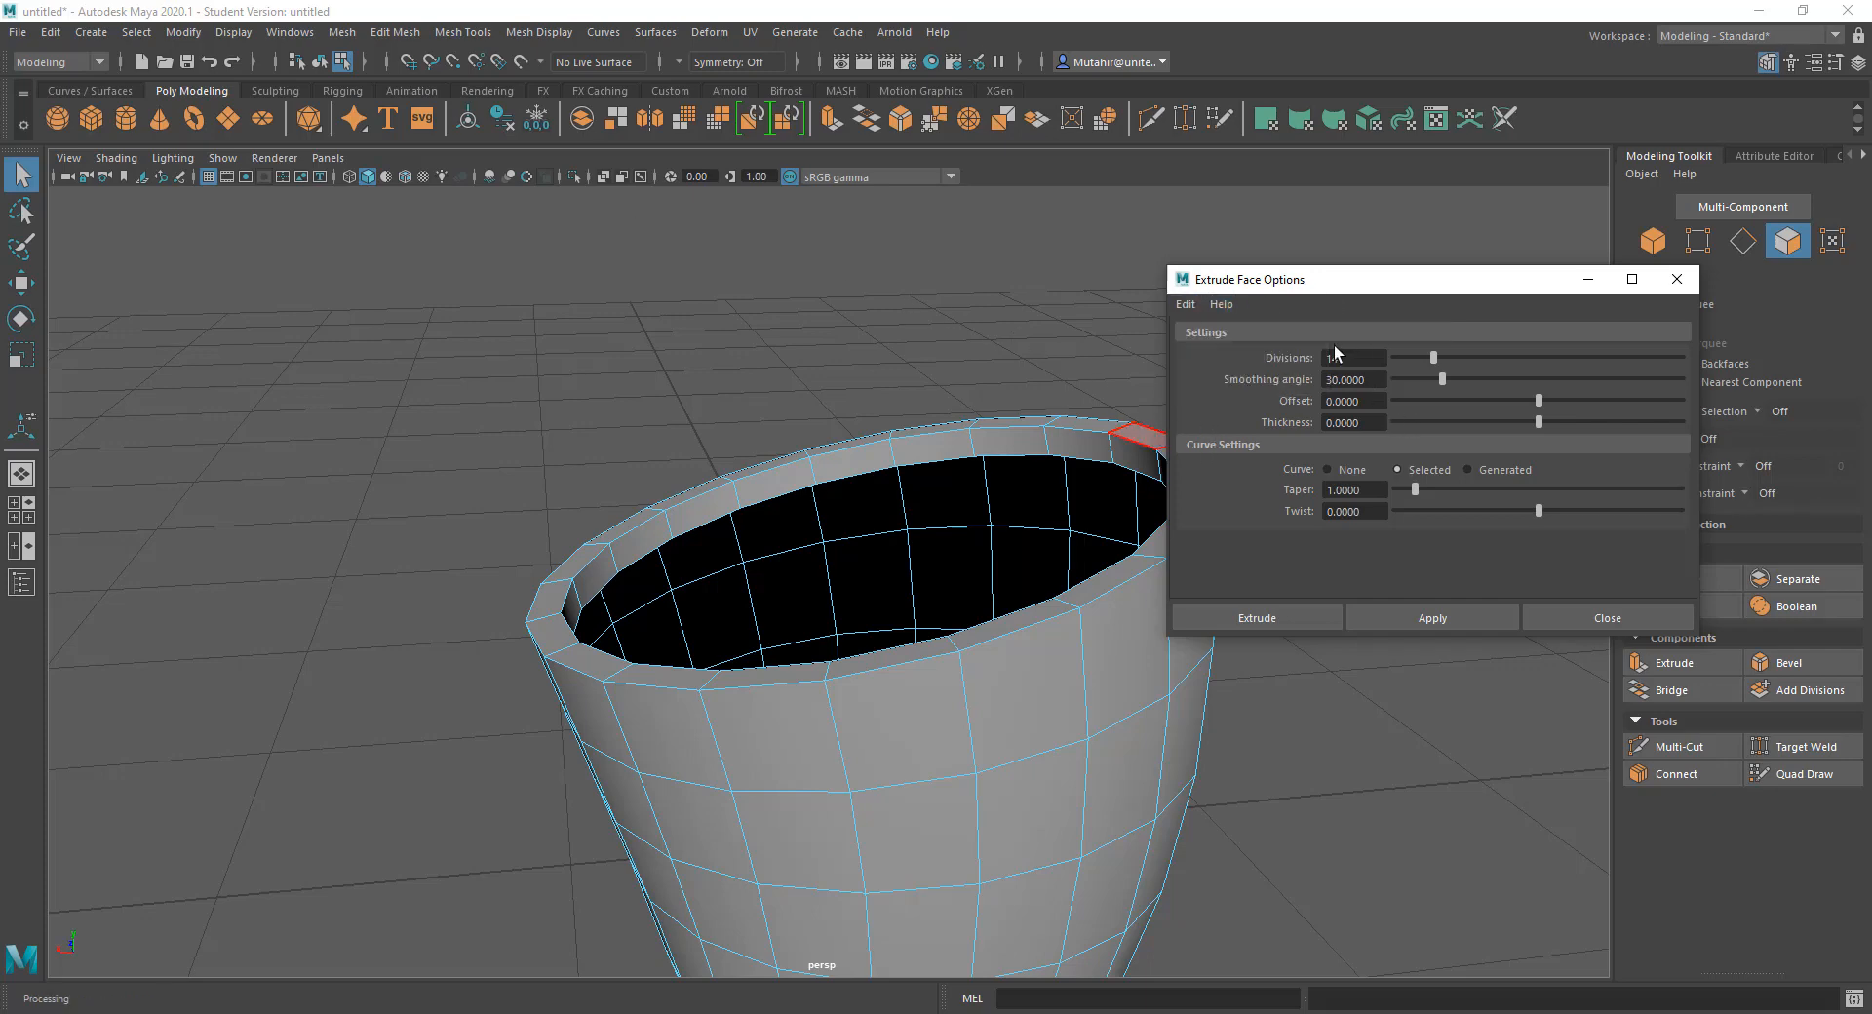
pyautogui.click(1186, 305)
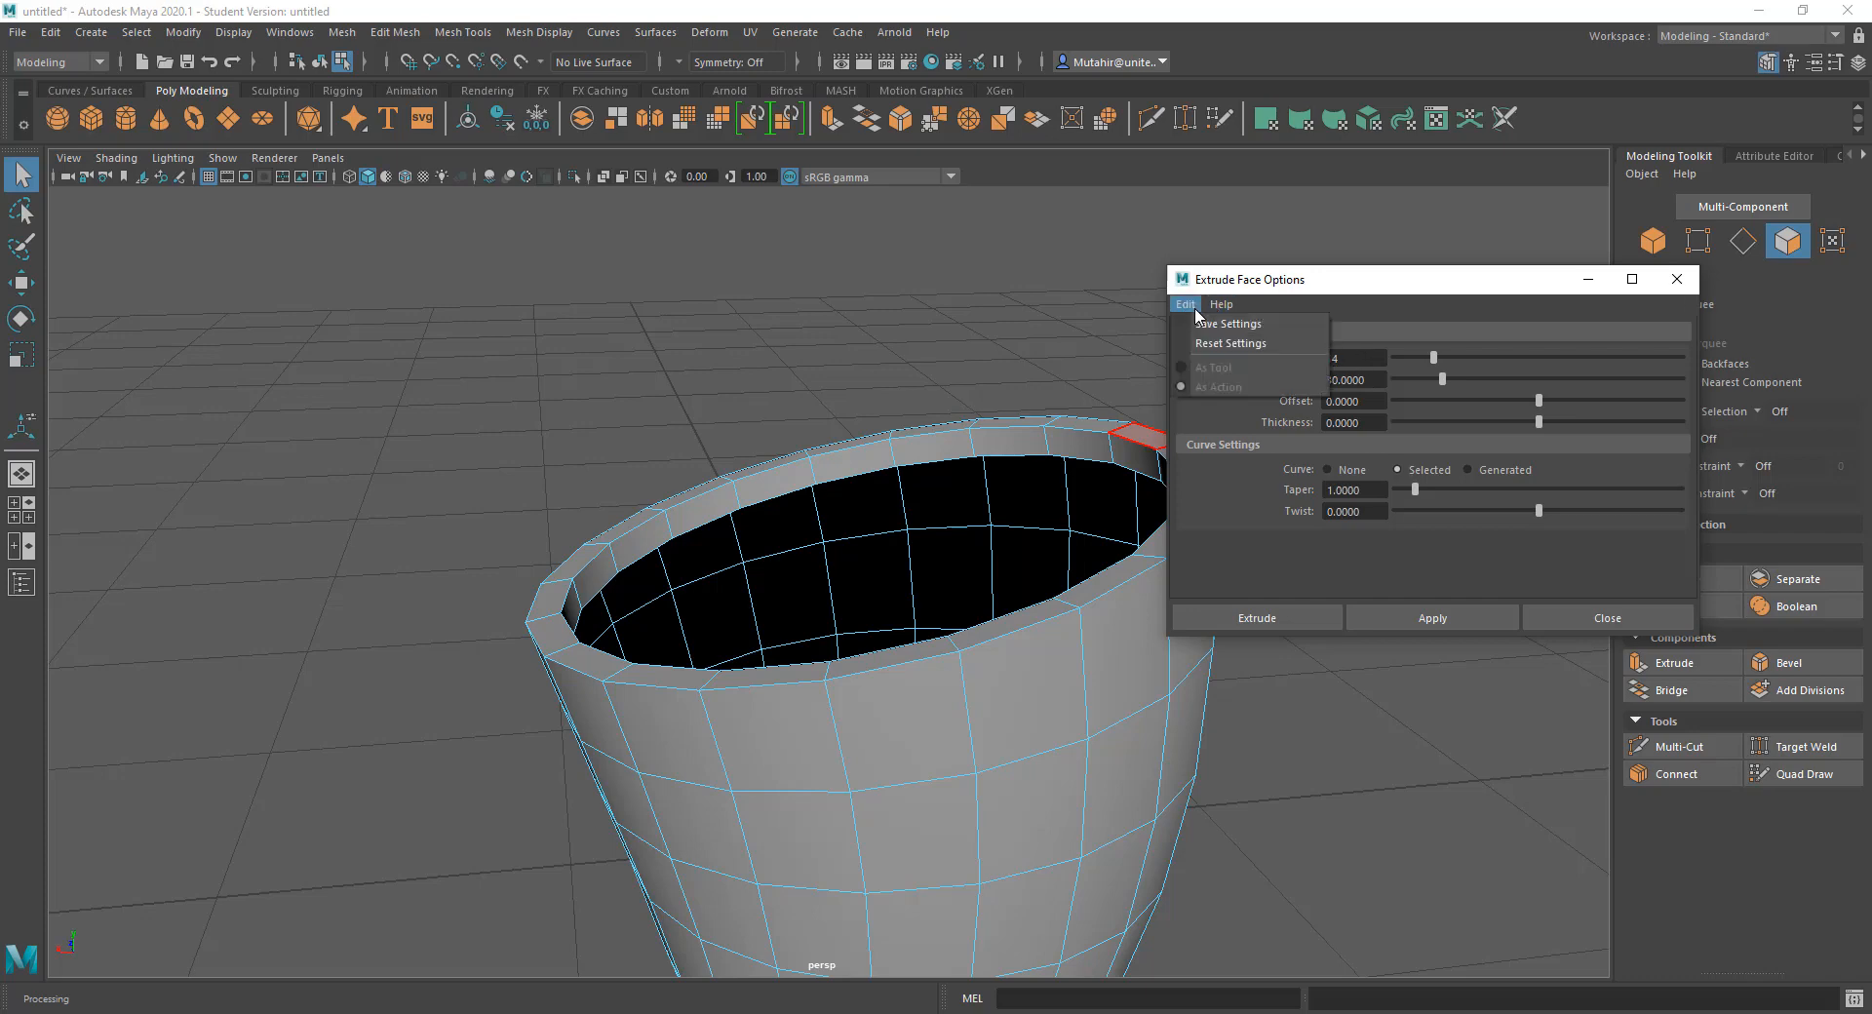
pyautogui.click(1206, 346)
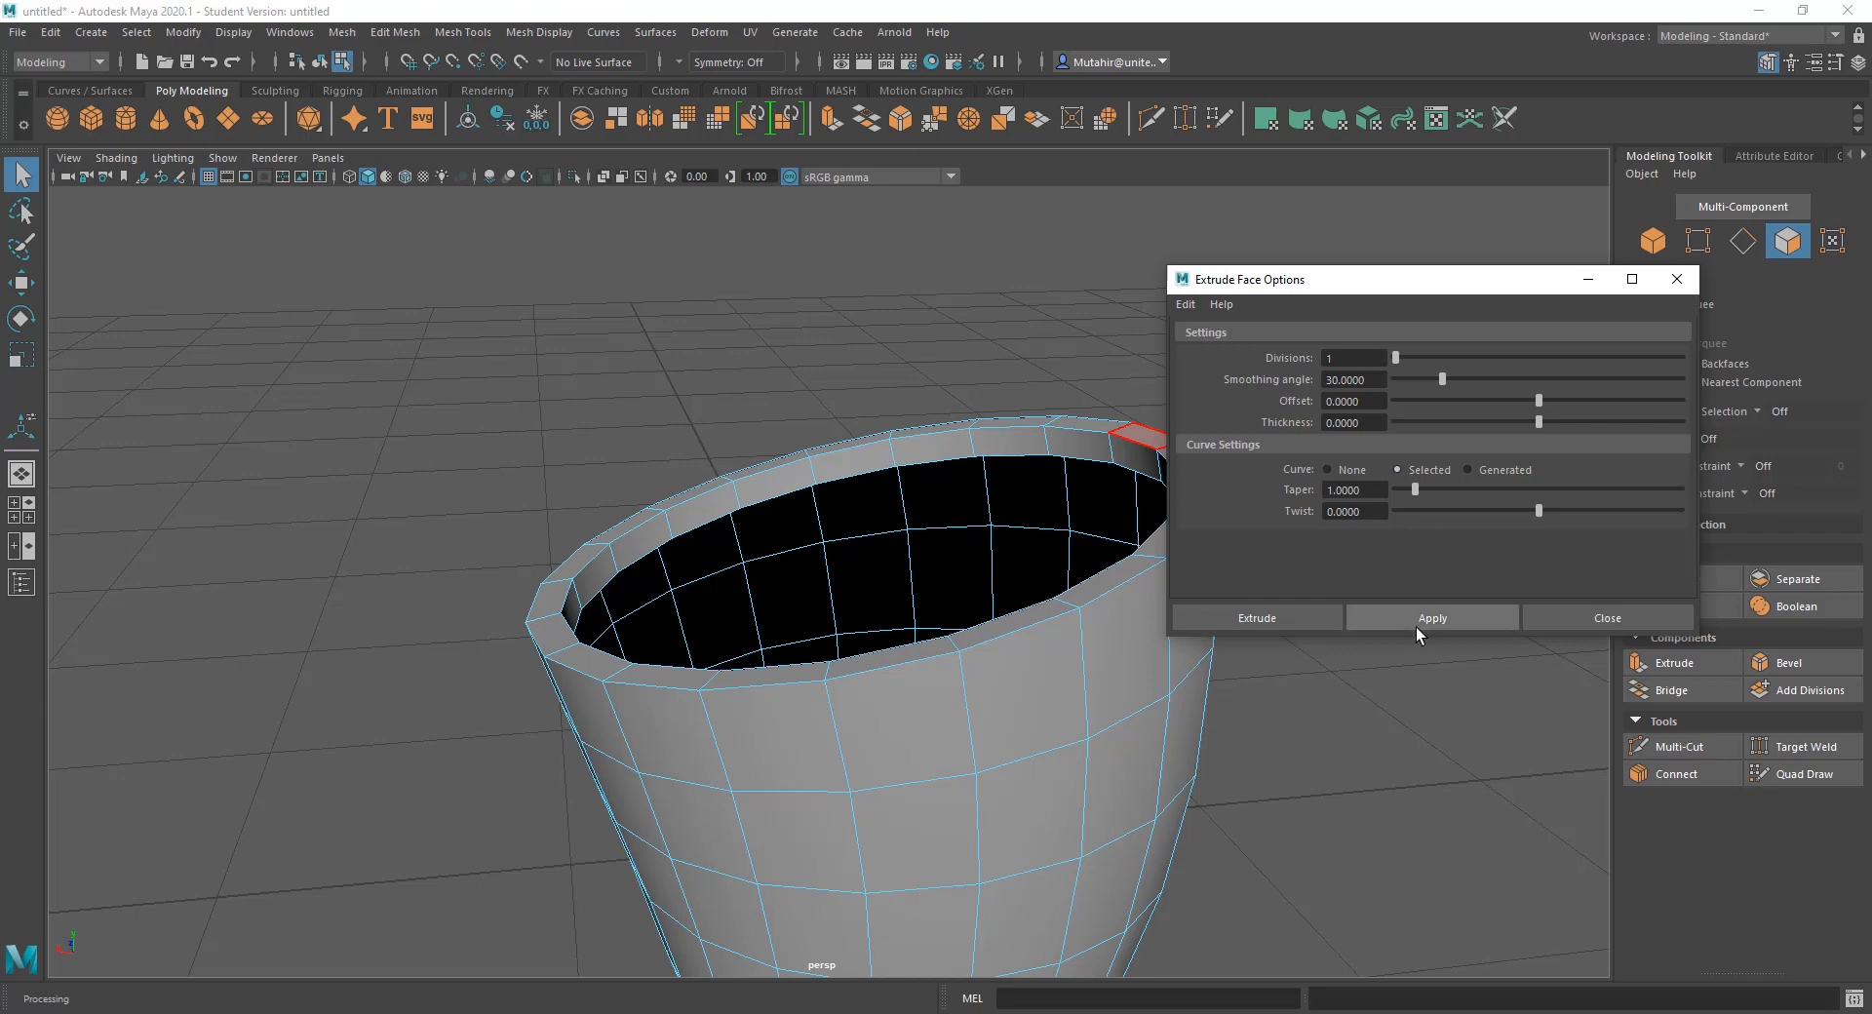
pyautogui.click(1603, 622)
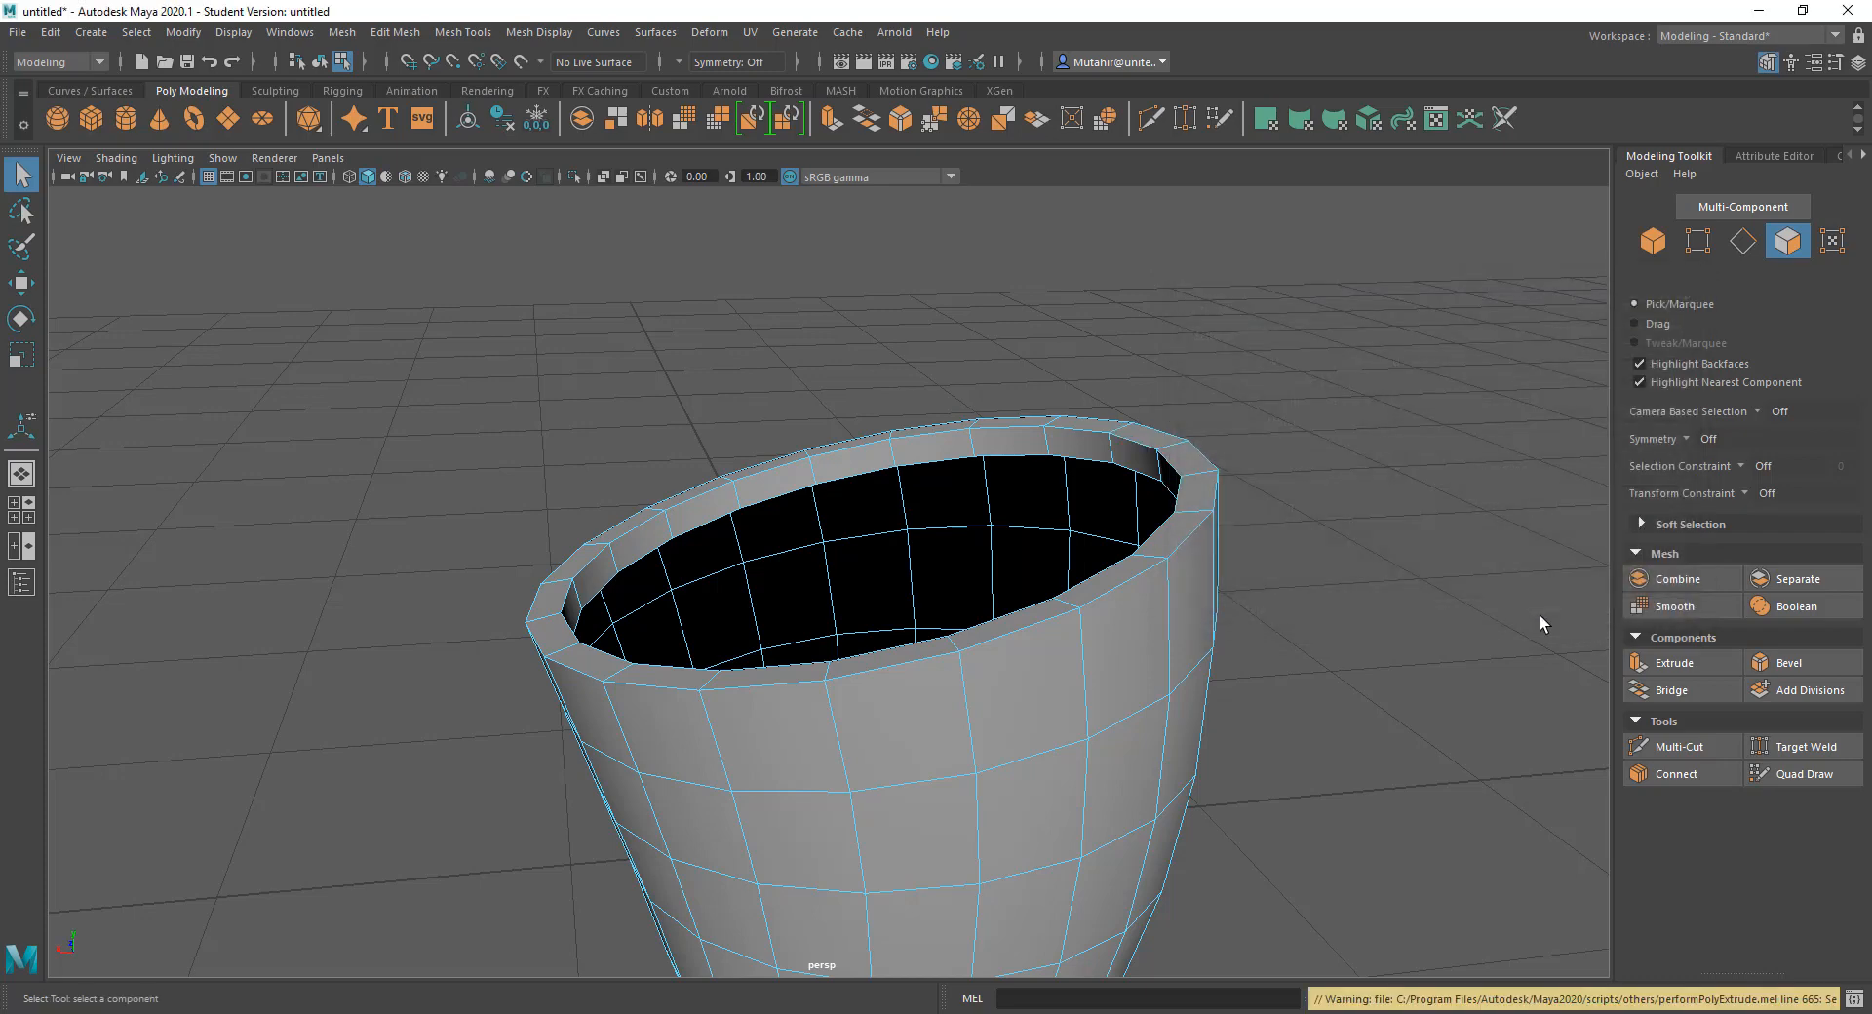
# Step: Try extruding a single face on the cup's outer wall with the reset options, then undo it and deselect the face
pyautogui.keyDown('alt'); pyautogui.moveTo(1276, 661); pyautogui.dragTo(1362, 593); pyautogui.keyUp('alt')
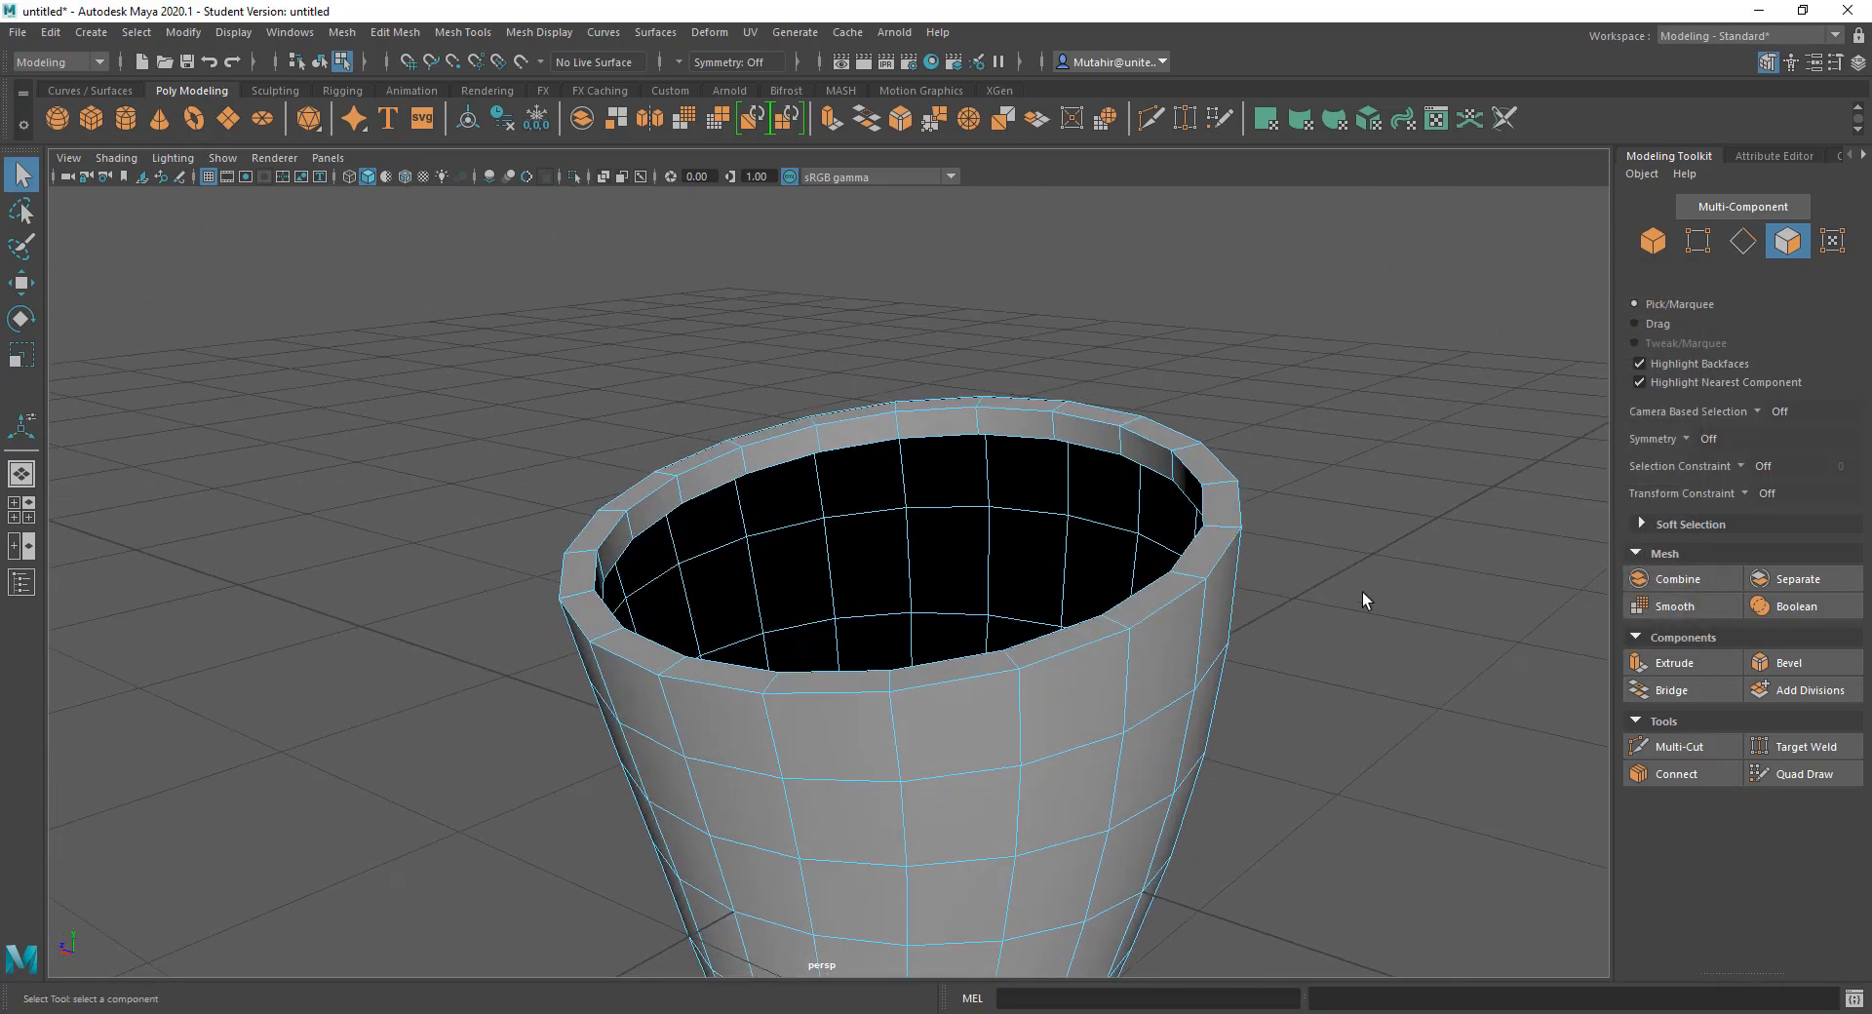
pyautogui.keyDown('alt'); pyautogui.moveTo(1308, 708); pyautogui.dragTo(1297, 690); pyautogui.keyUp('alt')
pyautogui.click(1022, 760)
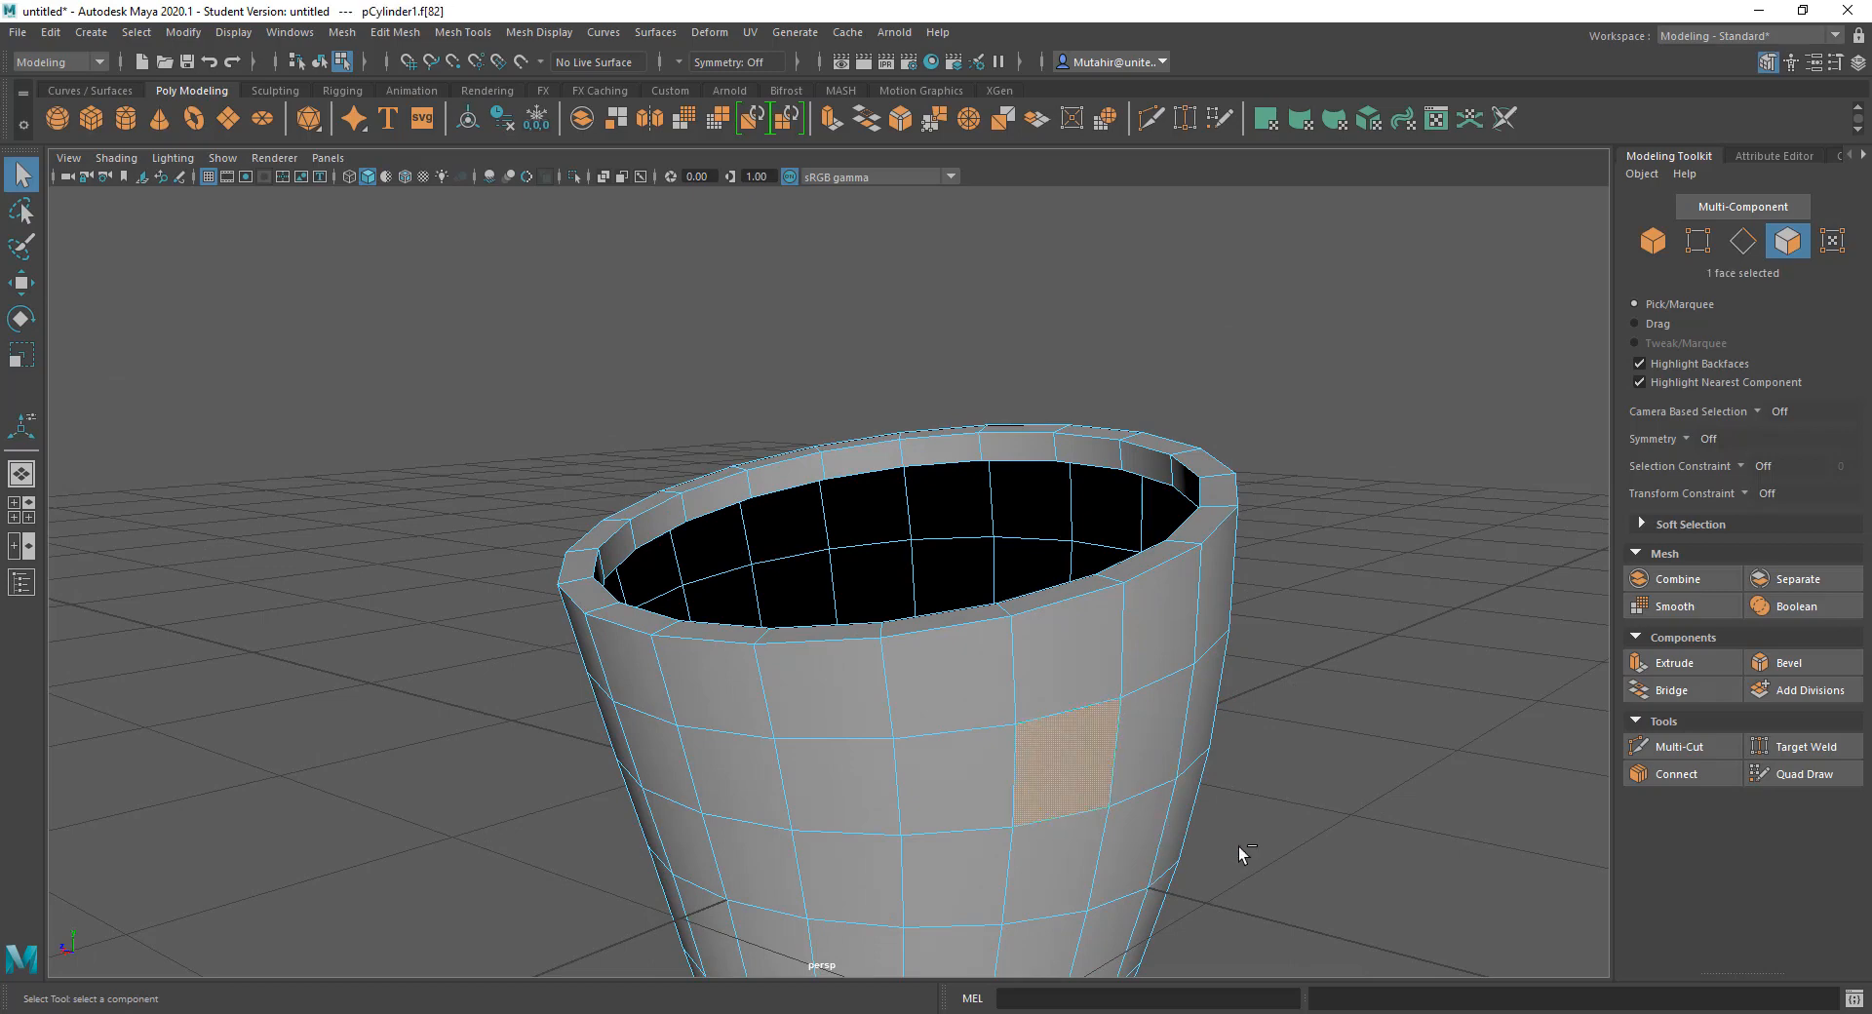
pyautogui.hotkey('ctrl', 'e')
pyautogui.keyDown('alt'); pyautogui.moveTo(1175, 832); pyautogui.dragTo(1375, 757); pyautogui.keyUp('alt')
pyautogui.hotkey('ctrl', 'z')
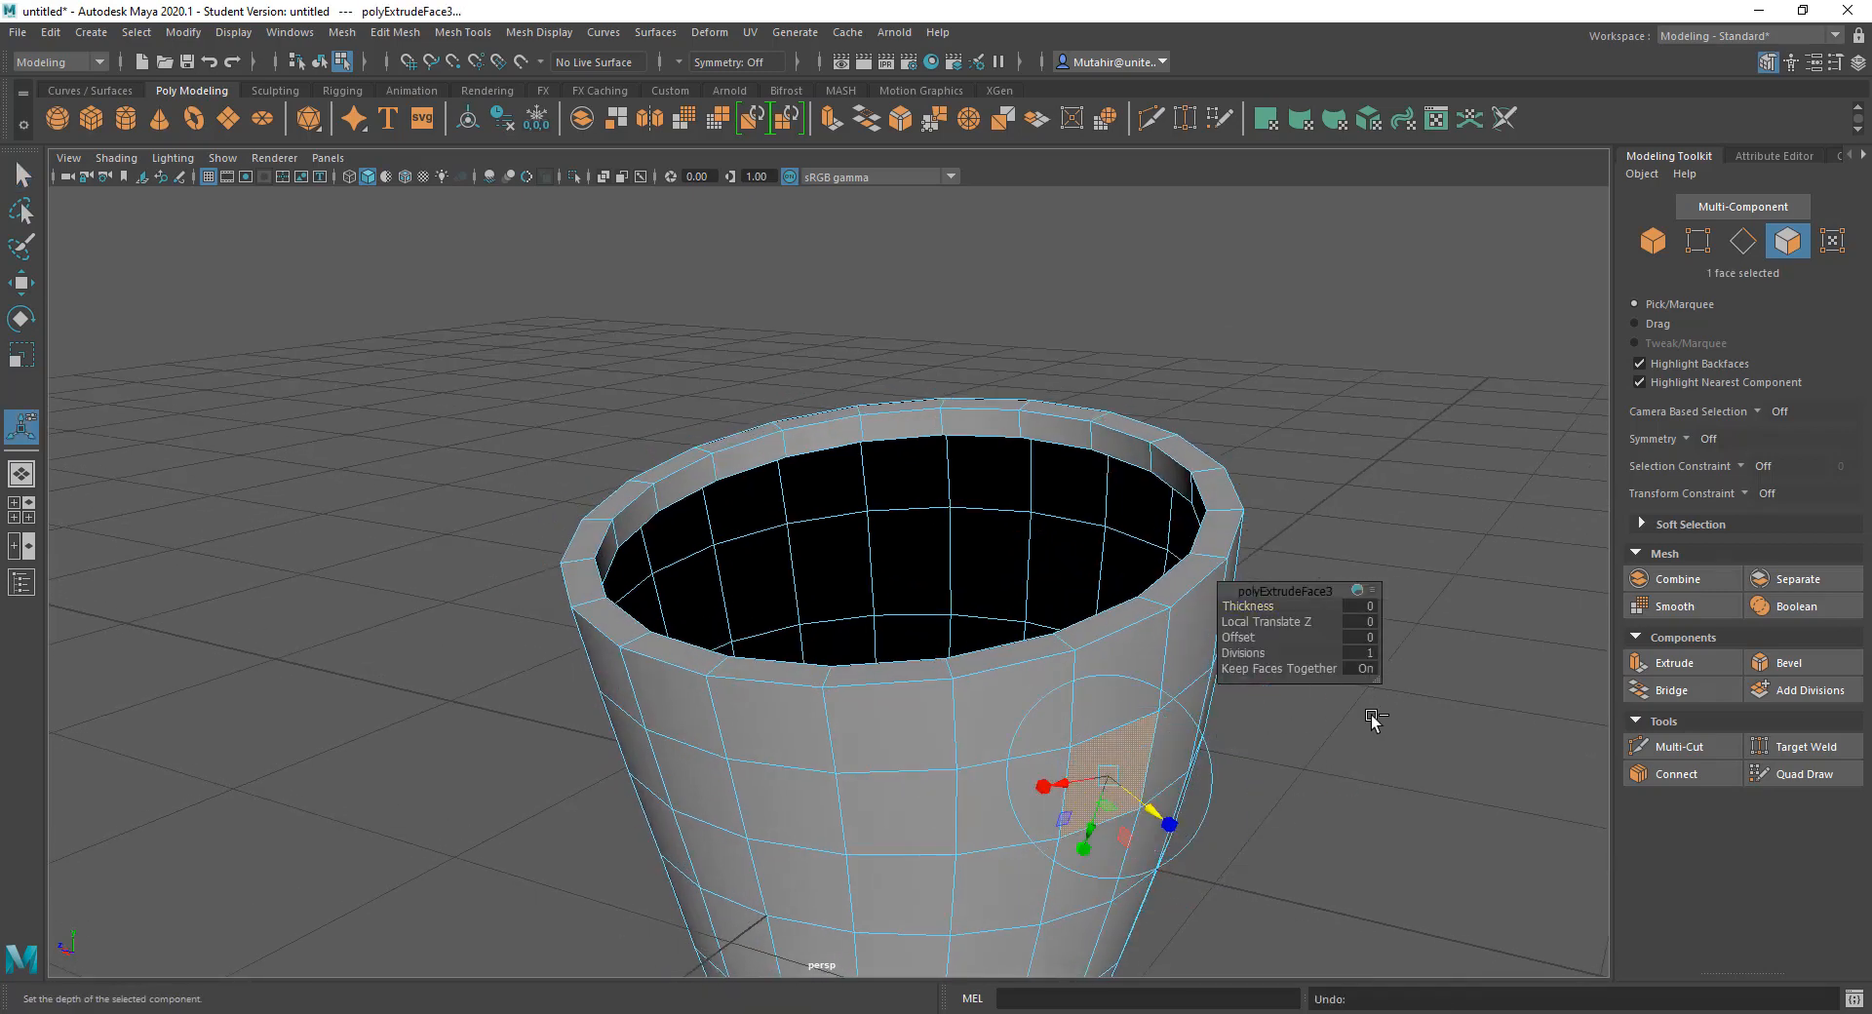
pyautogui.hotkey('ctrl', 'z')
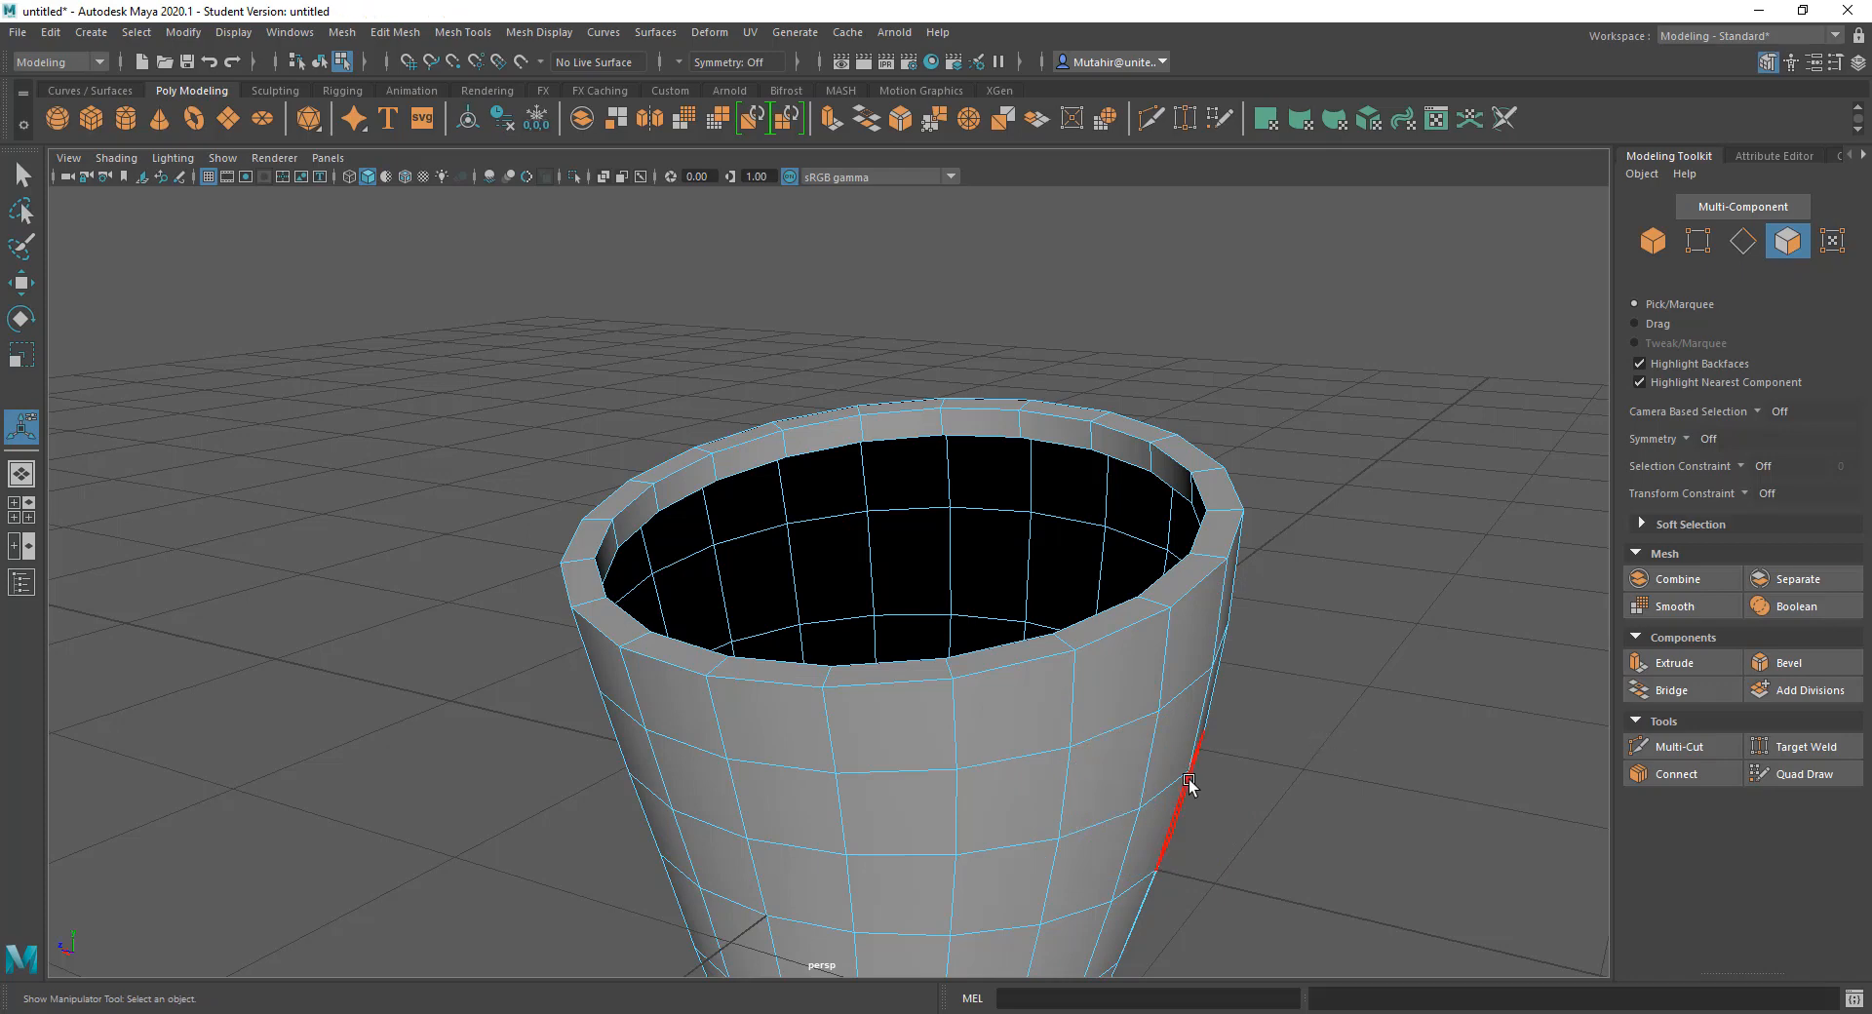
pyautogui.press('w')
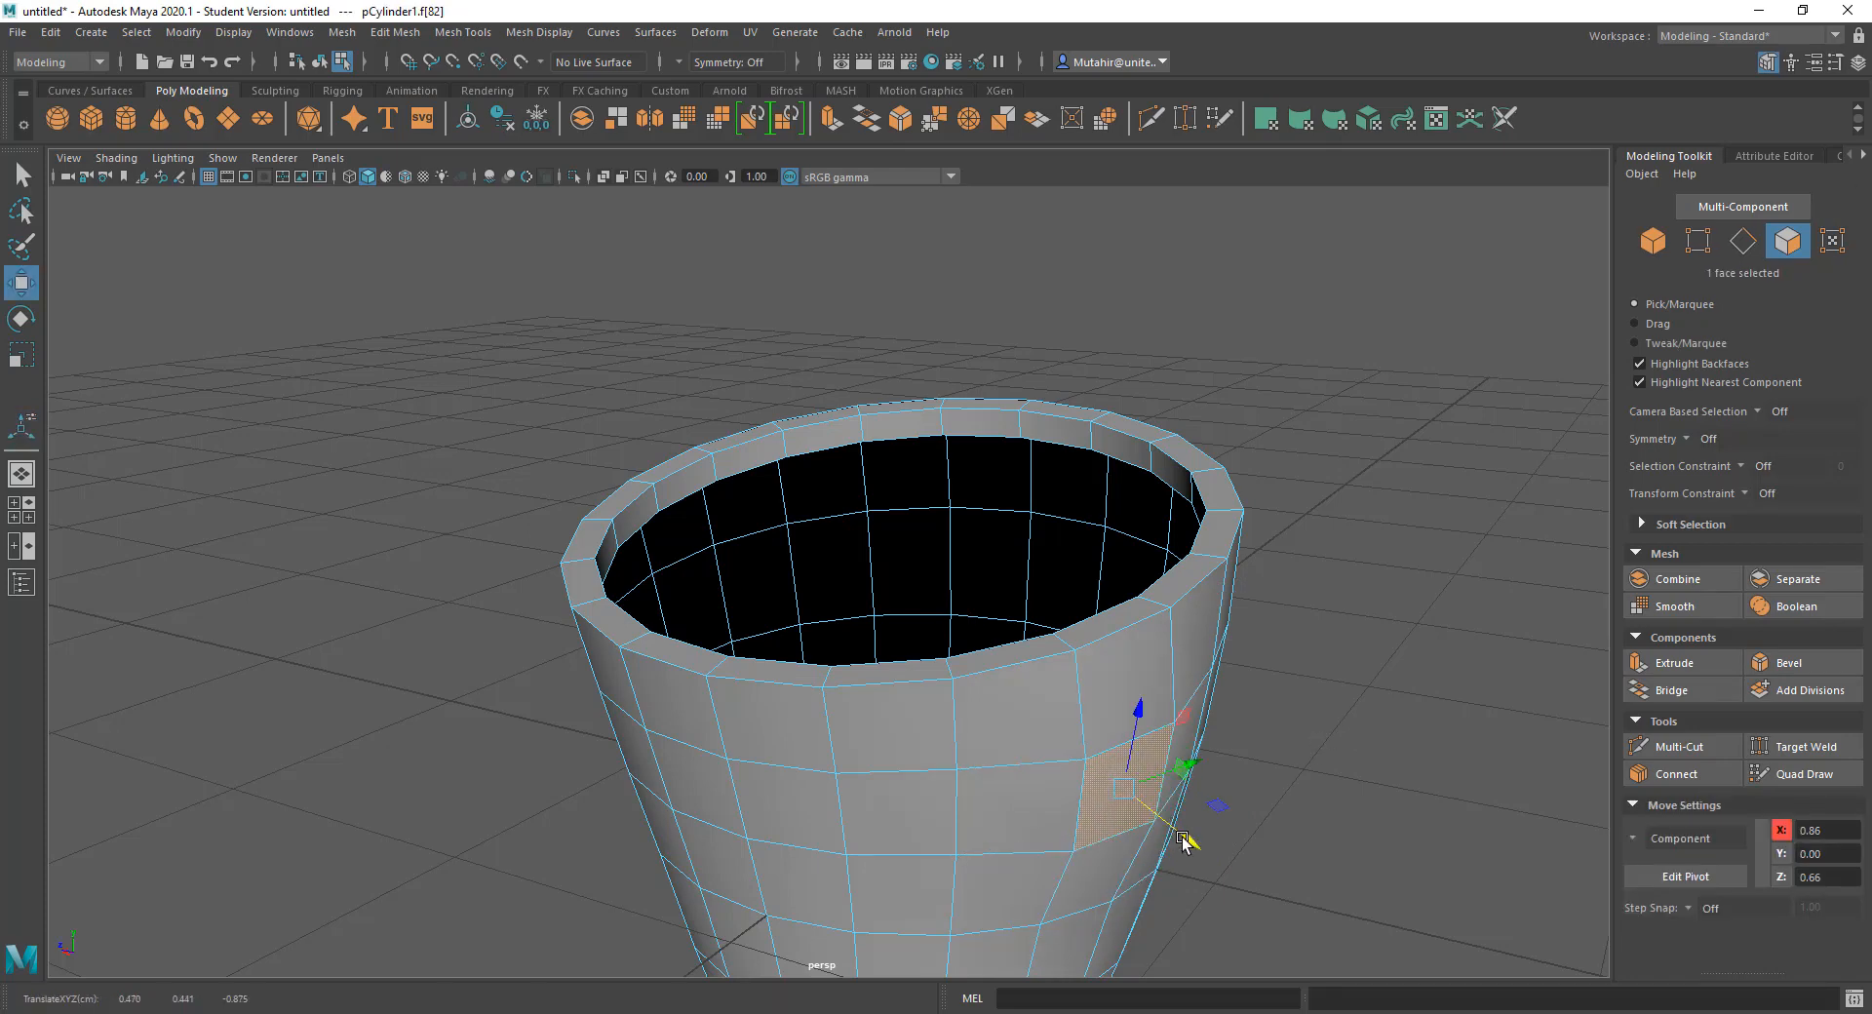
pyautogui.click(1254, 831)
# Step: Create a polygon sphere and raise it to about 1.16 in Y so it sits in the cup's opening
pyautogui.keyDown('alt'); pyautogui.moveTo(1254, 831); pyautogui.dragTo(1137, 693); pyautogui.keyUp('alt')
pyautogui.keyDown('alt'); pyautogui.moveTo(1161, 426); pyautogui.dragTo(1053, 371); pyautogui.keyUp('alt')
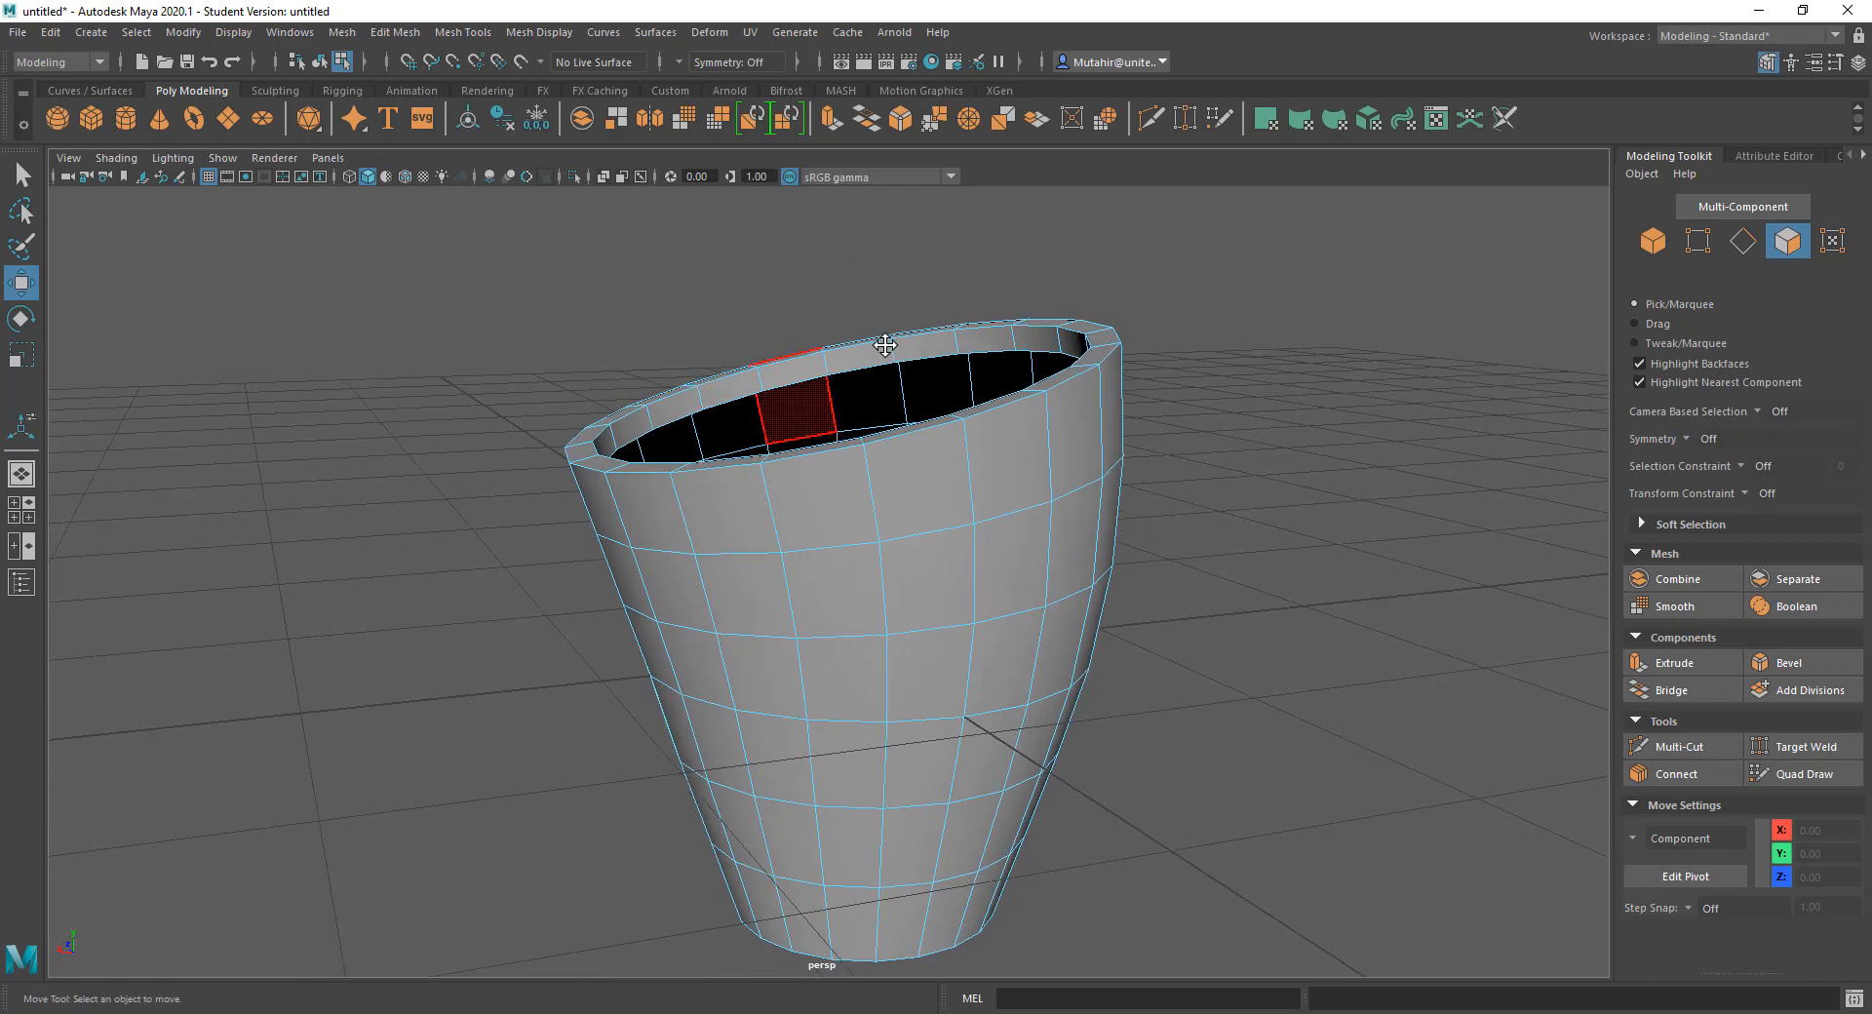
pyautogui.keyDown('alt'); pyautogui.moveTo(877, 342); pyautogui.dragTo(836, 368); pyautogui.keyUp('alt')
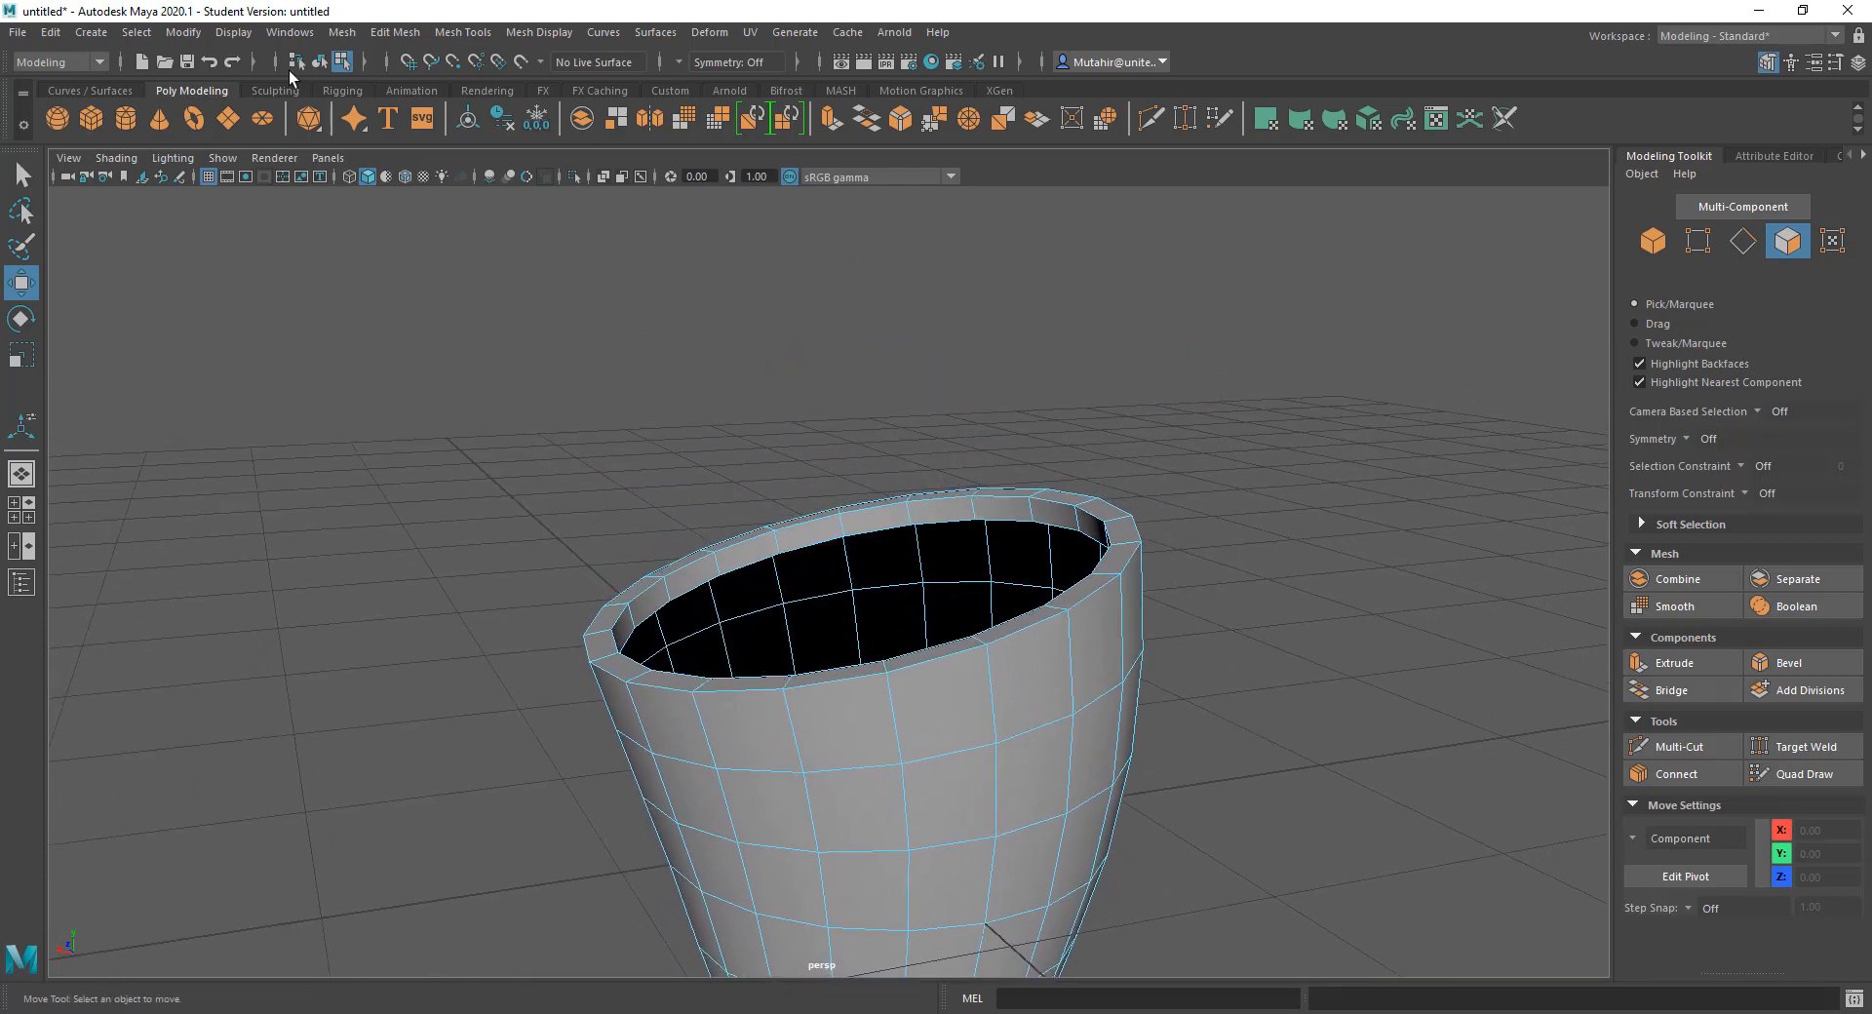
pyautogui.click(57, 118)
pyautogui.keyDown('alt'); pyautogui.moveTo(904, 628); pyautogui.dragTo(910, 568, button='middle'); pyautogui.keyUp('alt')
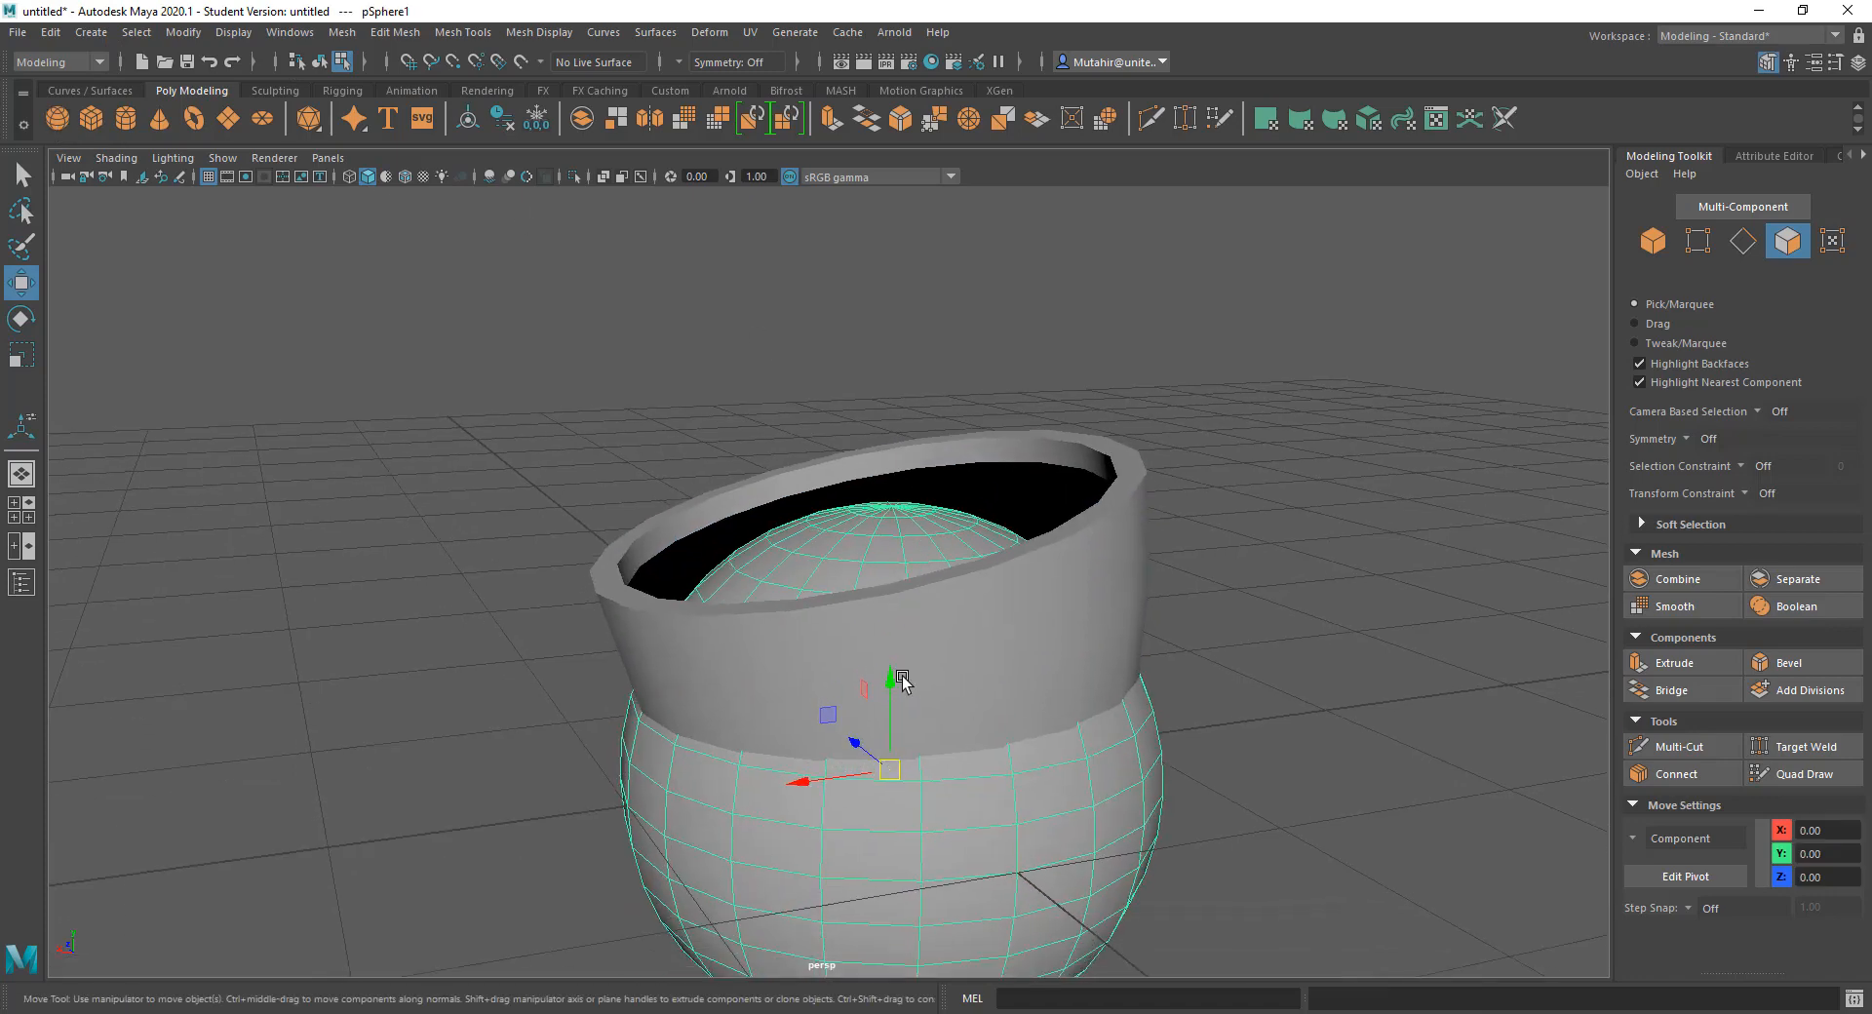
pyautogui.moveTo(889, 681); pyautogui.dragTo(895, 377)
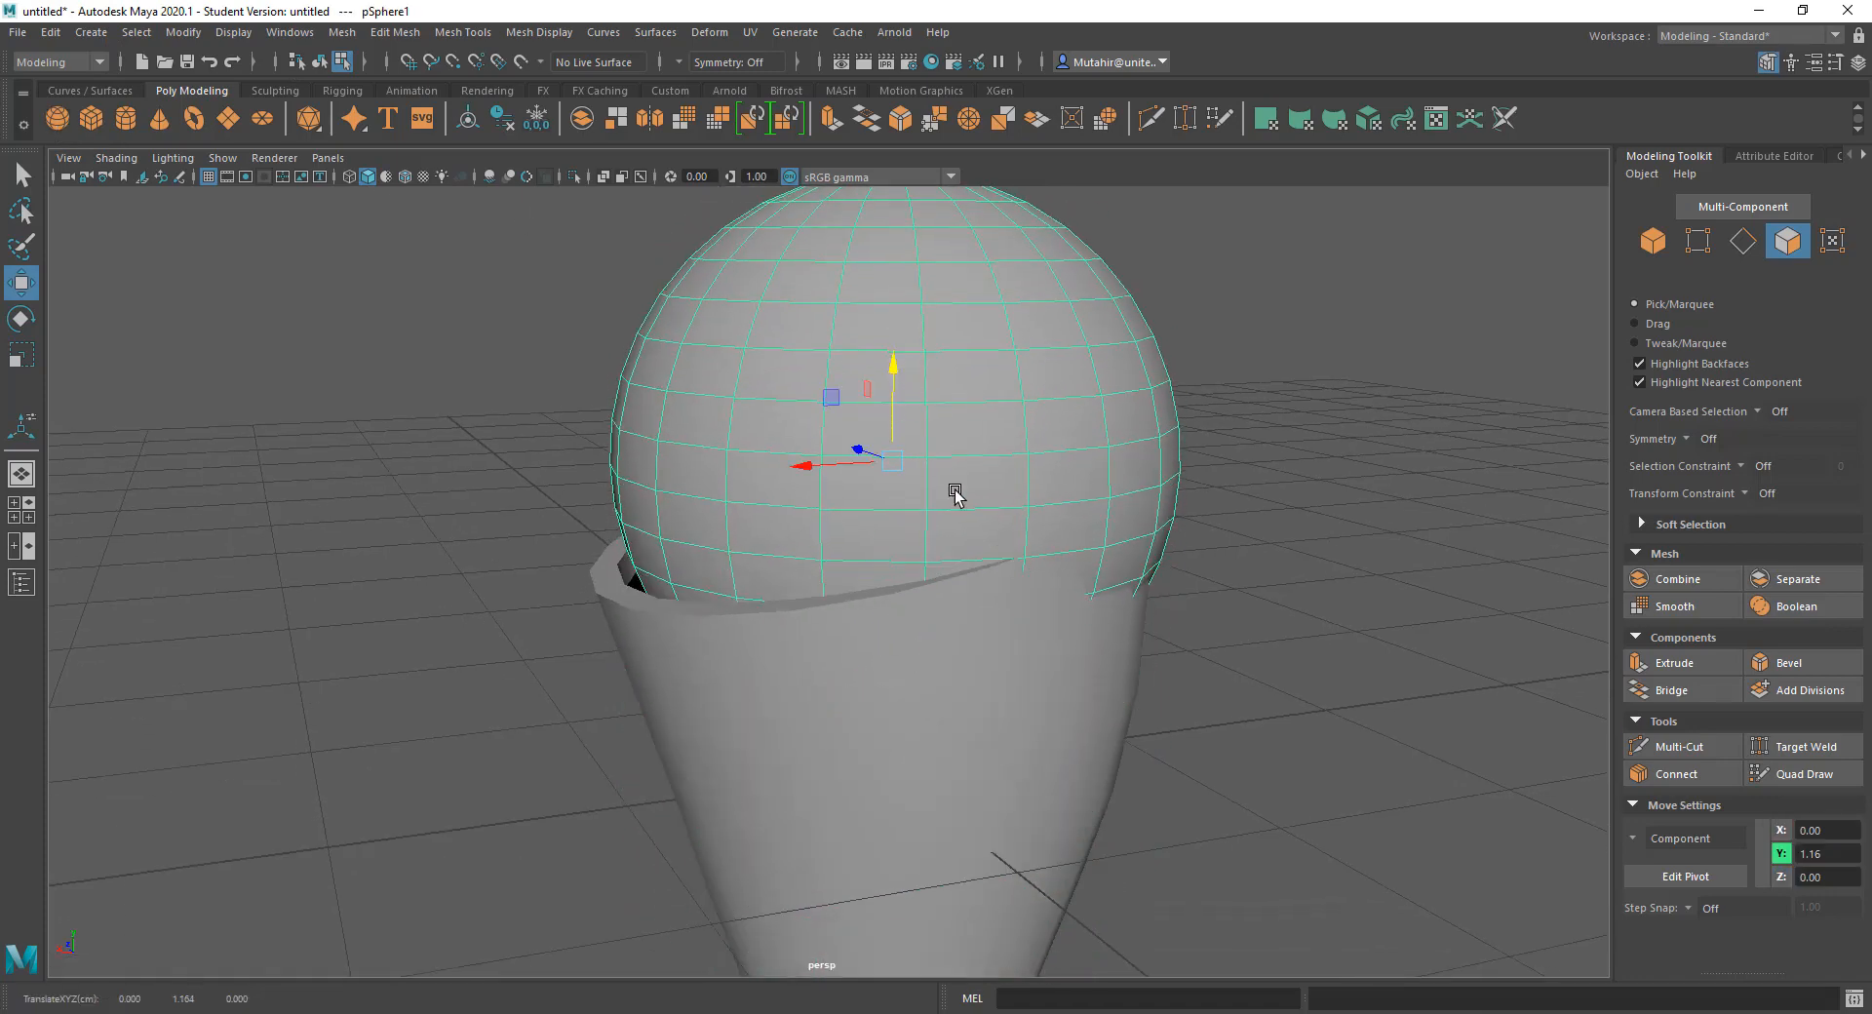
# Step: Set the sphere's Subdivisions Axis to 16
pyautogui.keyDown('alt'); pyautogui.moveTo(957, 488); pyautogui.dragTo(1078, 513); pyautogui.keyUp('alt')
pyautogui.keyDown('alt'); pyautogui.moveTo(1078, 513); pyautogui.dragTo(1066, 539, button='middle'); pyautogui.keyUp('alt')
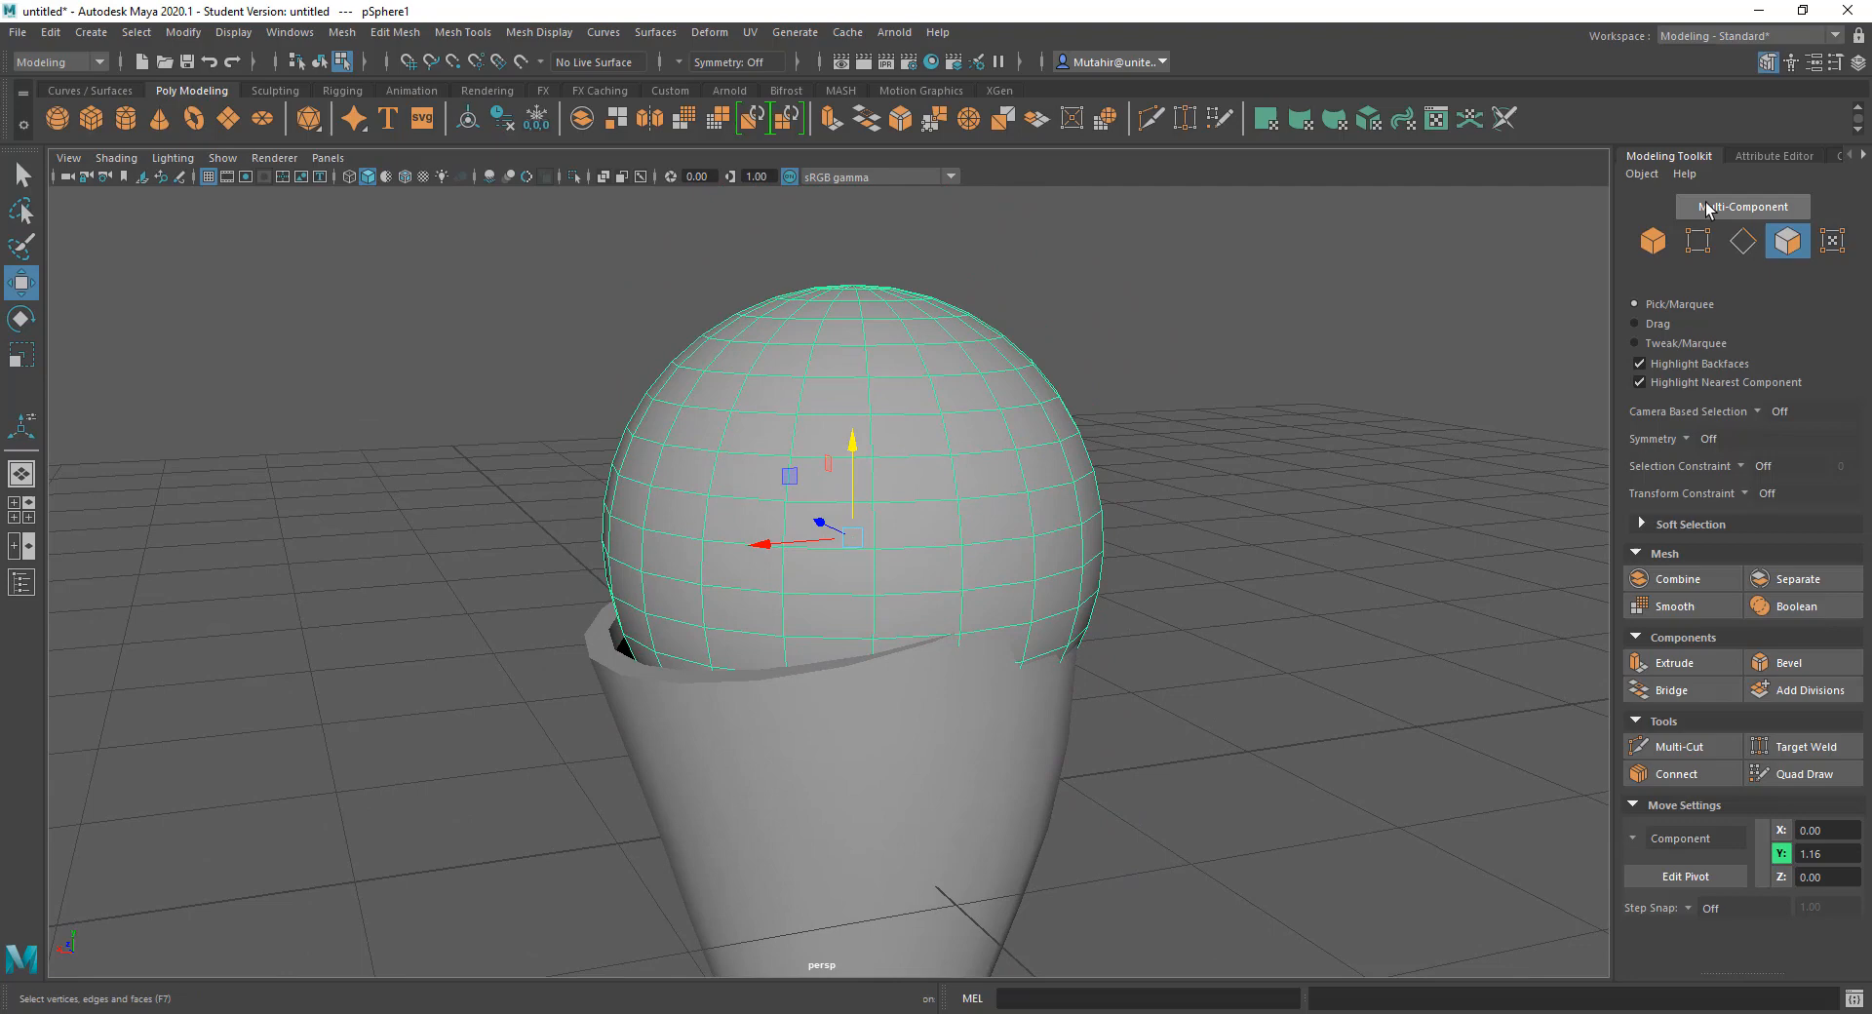
pyautogui.click(1864, 155)
pyautogui.click(1777, 154)
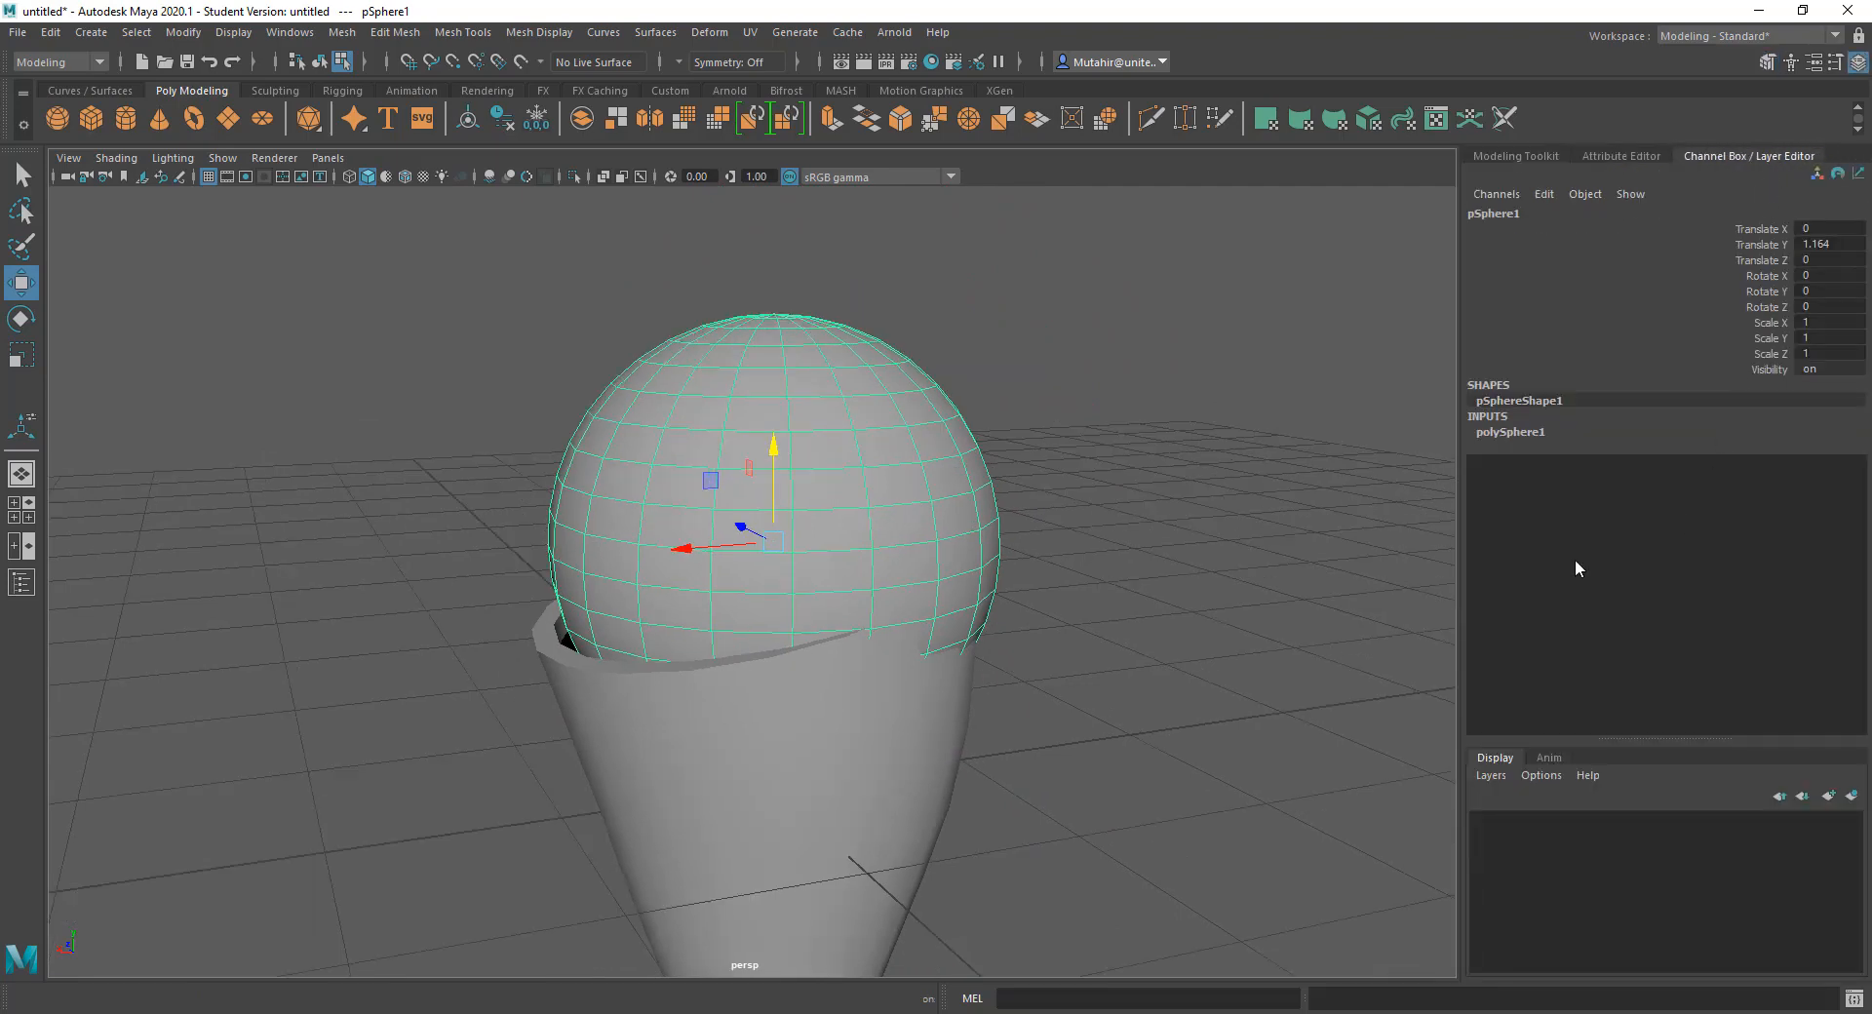
pyautogui.click(1512, 432)
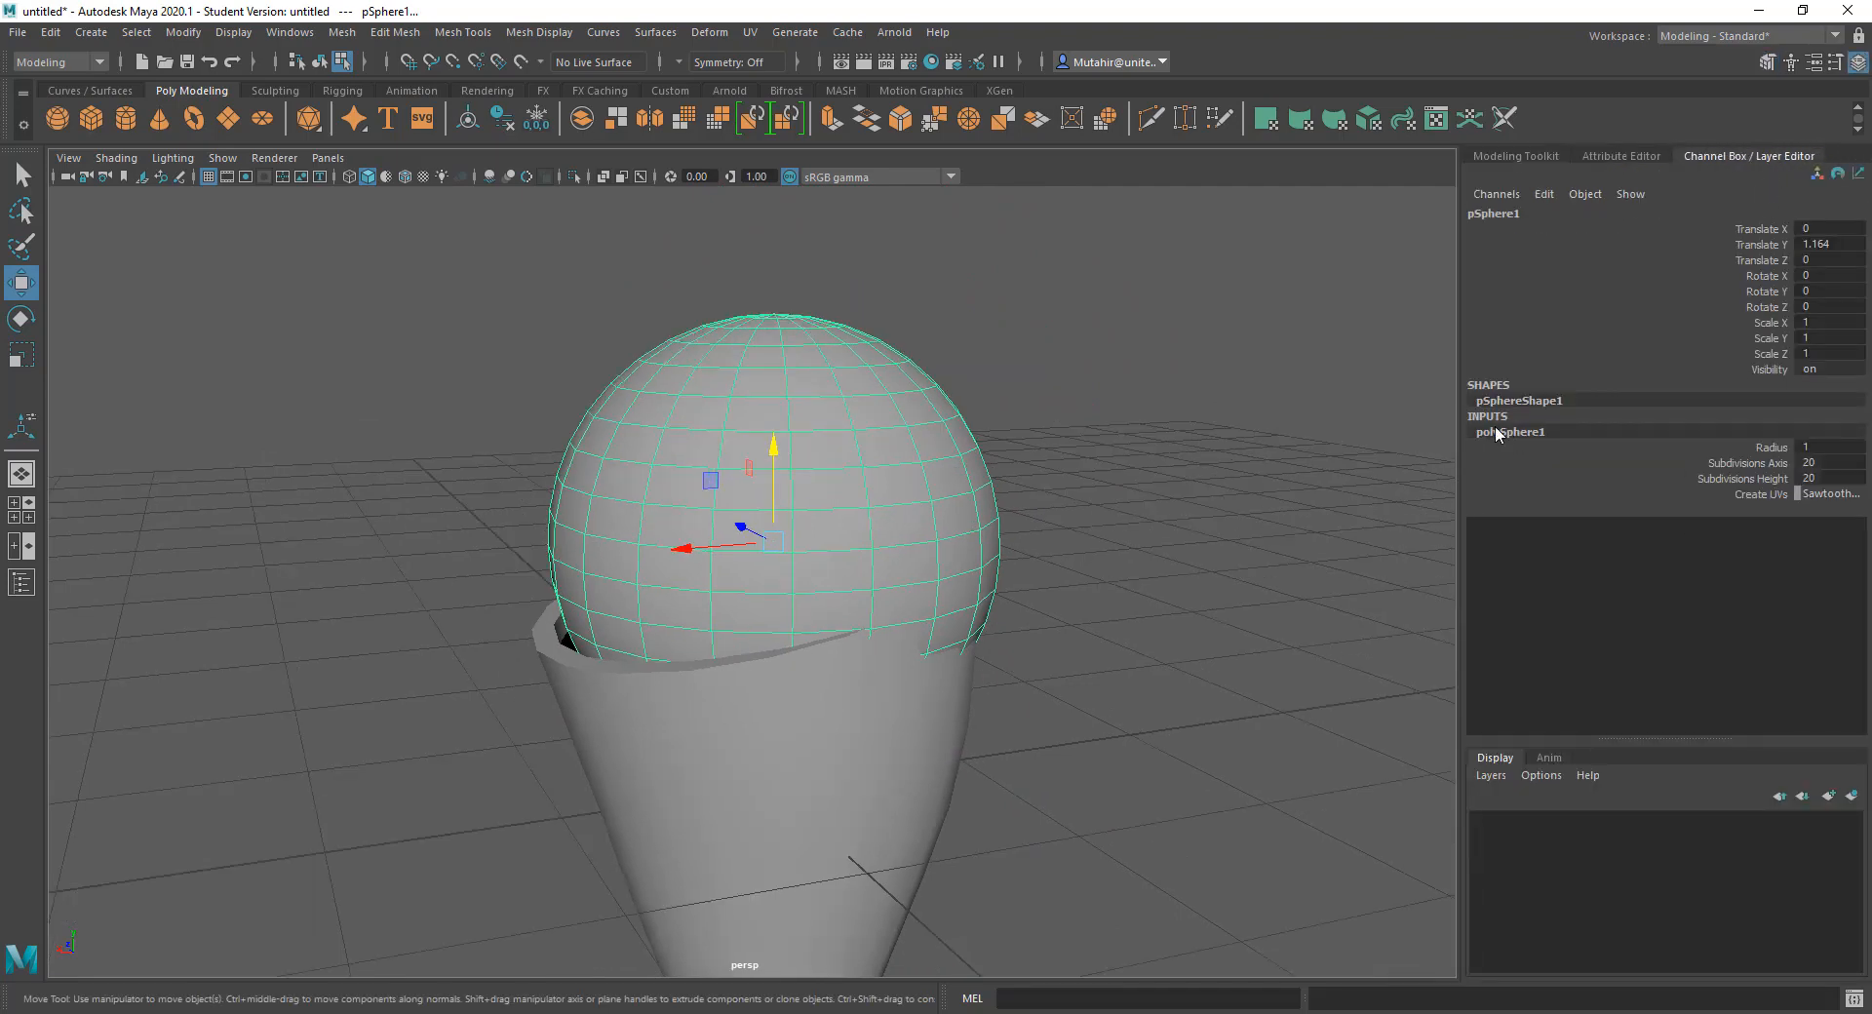
pyautogui.click(1759, 460)
pyautogui.keyDown('alt'); pyautogui.moveTo(1017, 375); pyautogui.dragTo(985, 570, button='middle'); pyautogui.keyUp('alt')
pyautogui.moveTo(1174, 400); pyautogui.dragTo(1156, 422, button='middle')
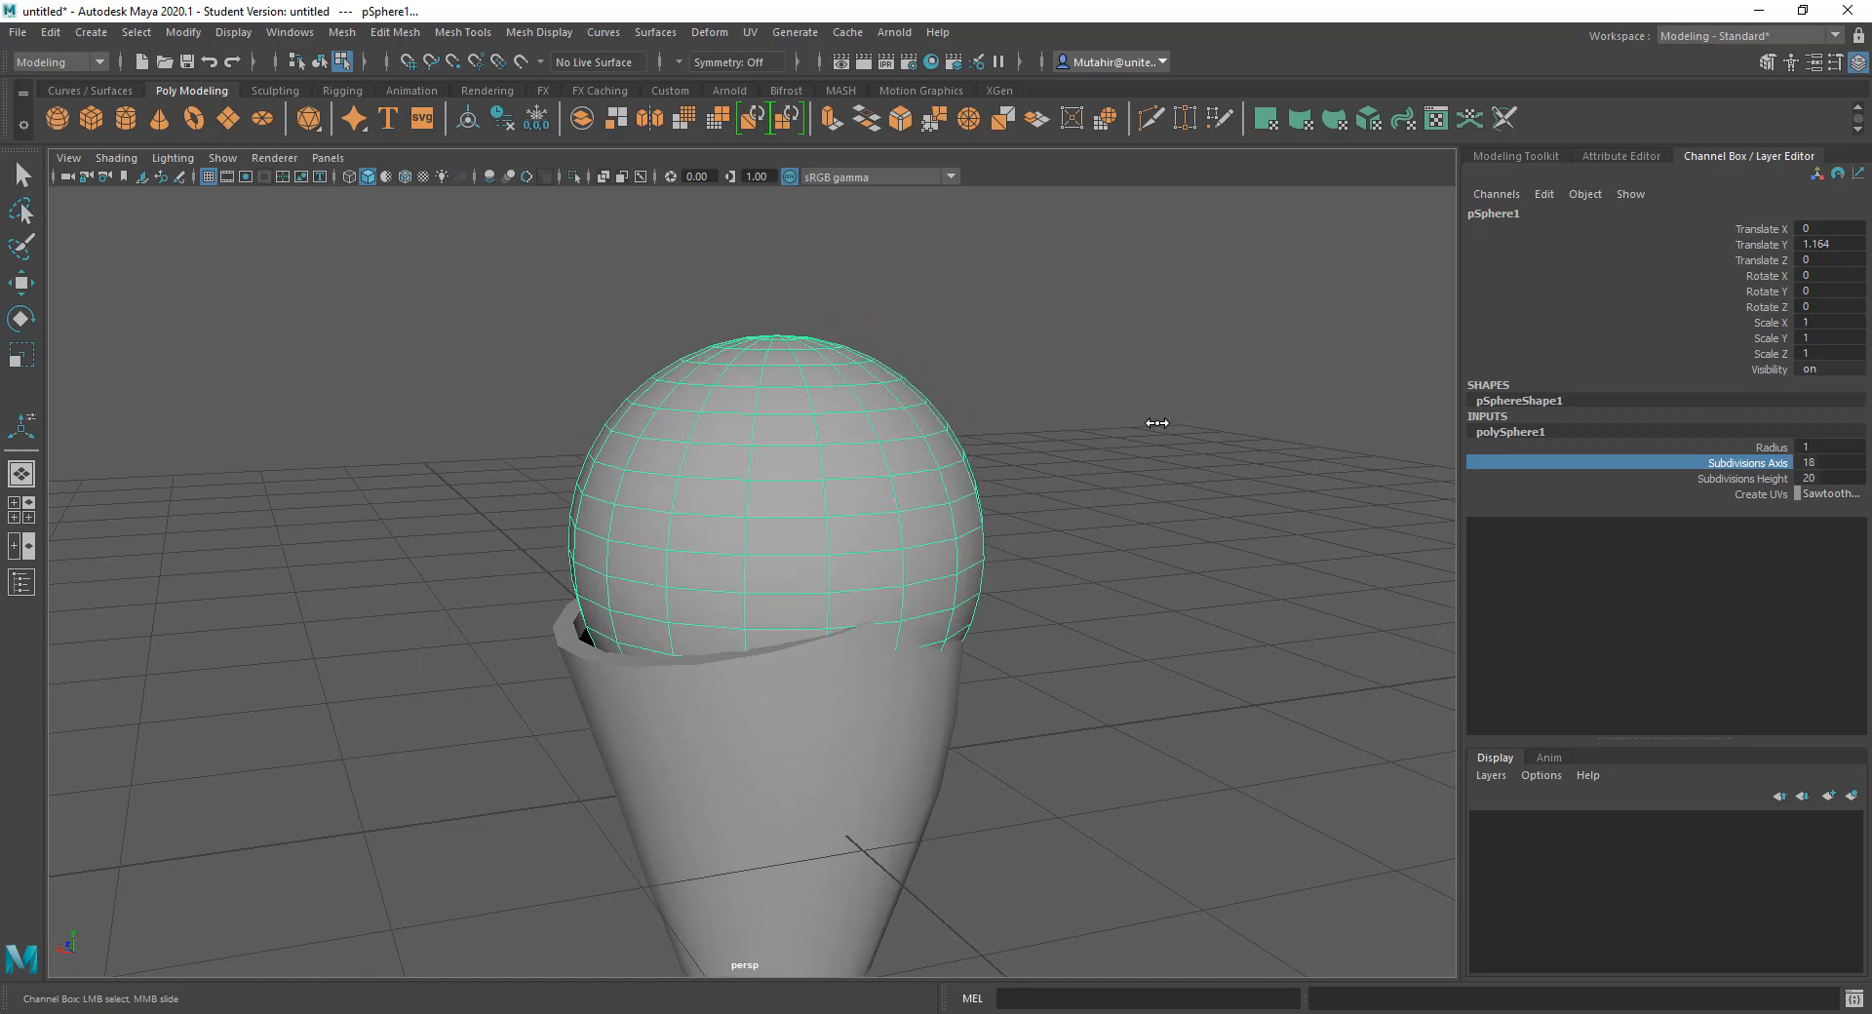
pyautogui.keyDown('alt'); pyautogui.moveTo(957, 471); pyautogui.dragTo(1143, 500); pyautogui.keyUp('alt')
pyautogui.moveTo(1180, 483); pyautogui.dragTo(1162, 506, button='middle')
pyautogui.keyDown('alt'); pyautogui.moveTo(1162, 507); pyautogui.dragTo(1170, 571); pyautogui.keyUp('alt')
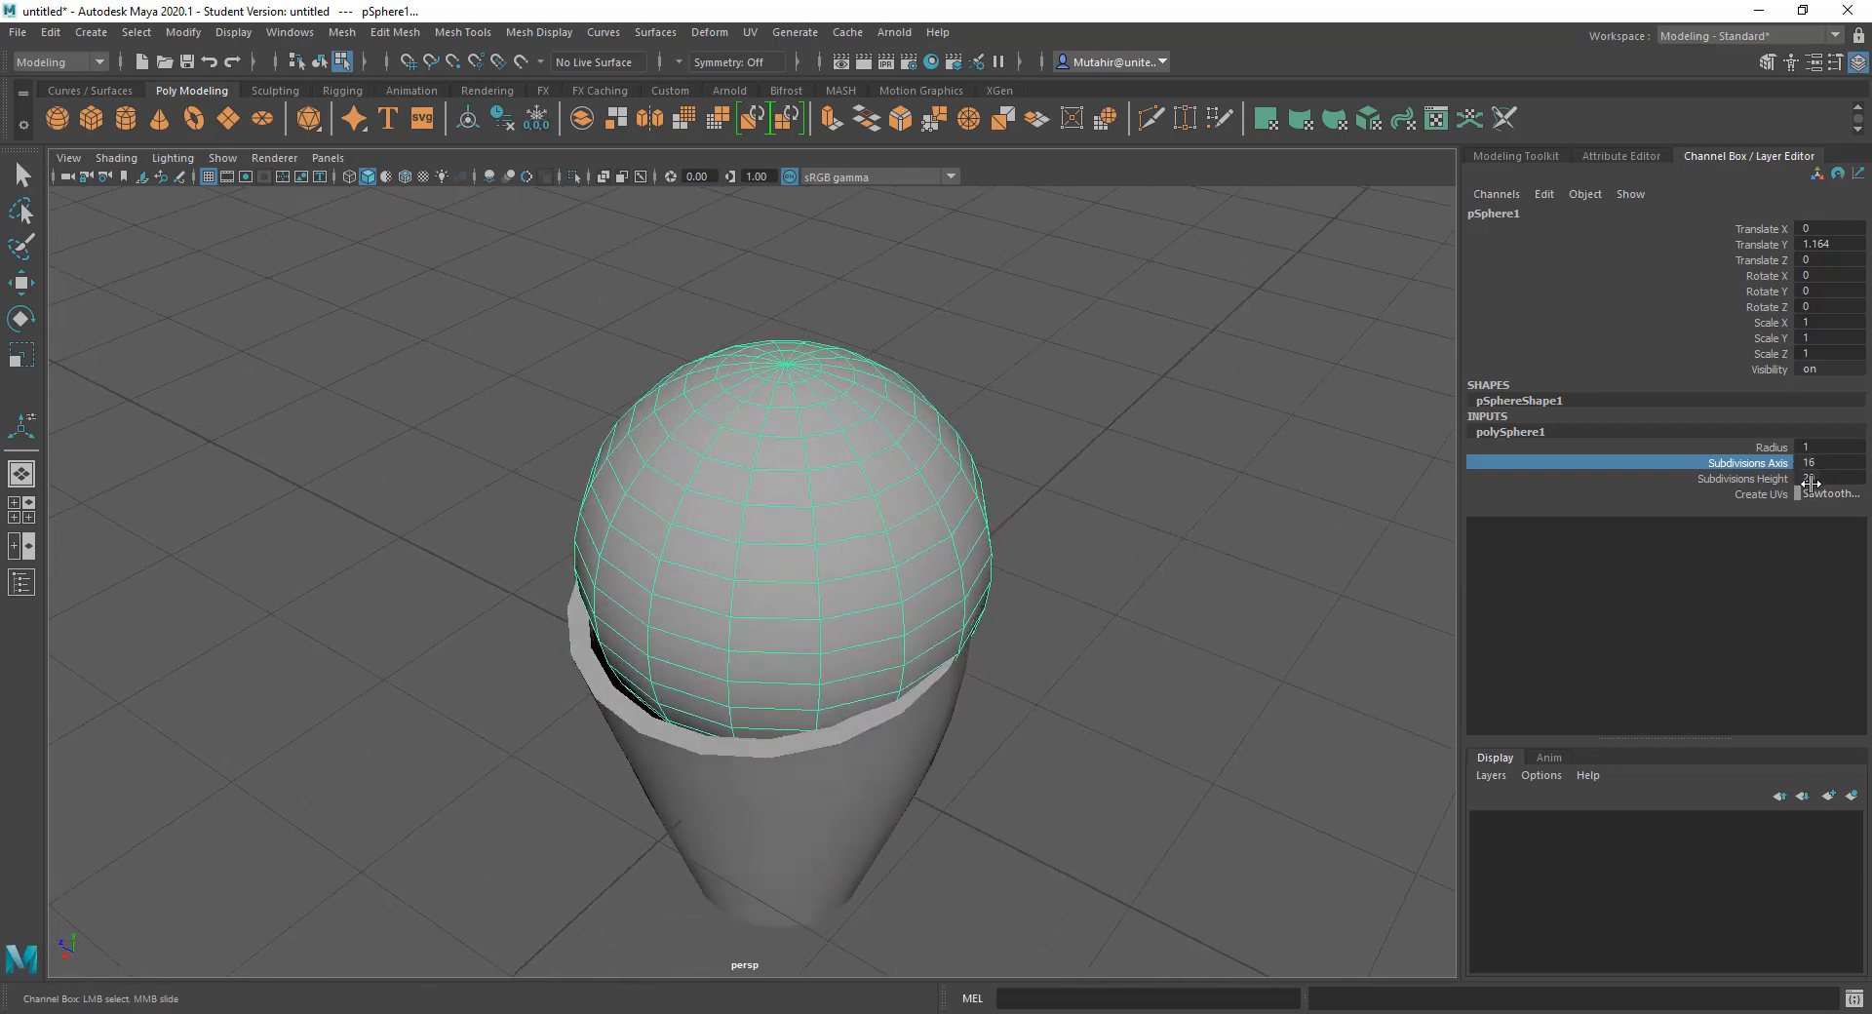
# Step: Set the sphere's Subdivisions Height to 16
pyautogui.click(1746, 478)
pyautogui.moveTo(1810, 483); pyautogui.dragTo(1852, 483, button='middle')
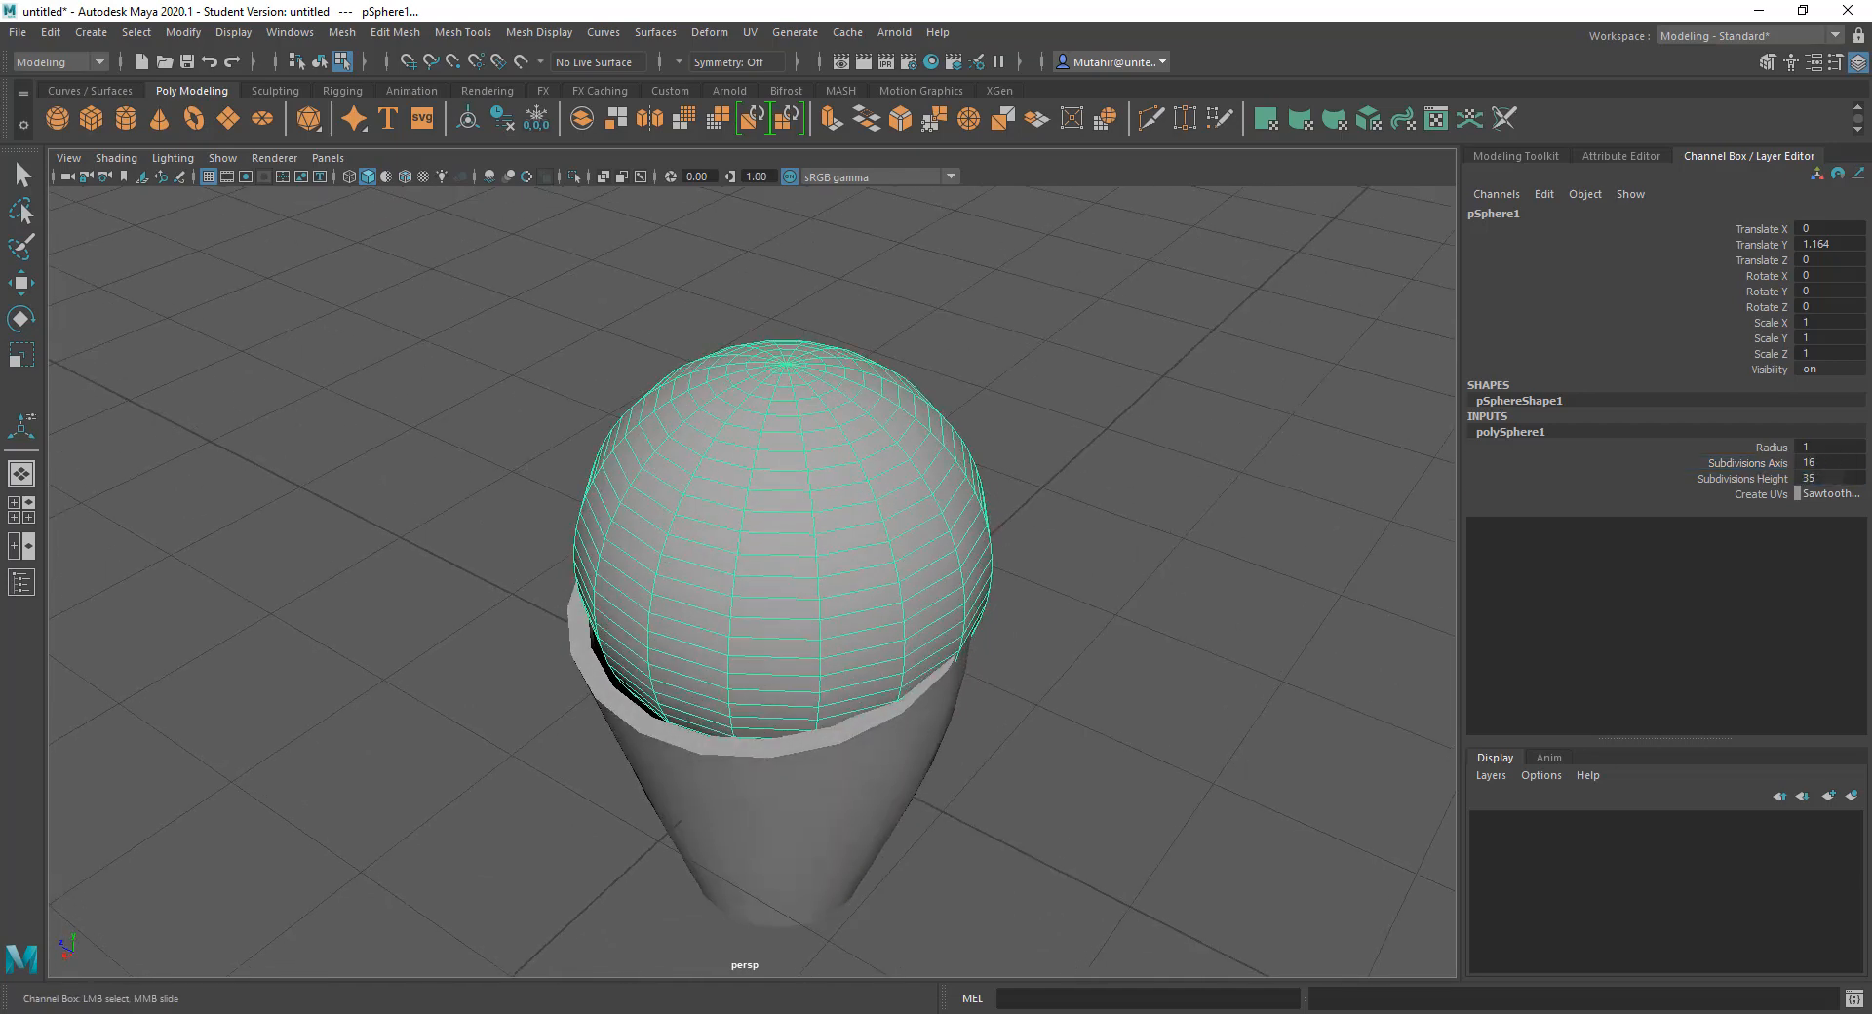
pyautogui.click(1836, 480)
pyautogui.press('Return')
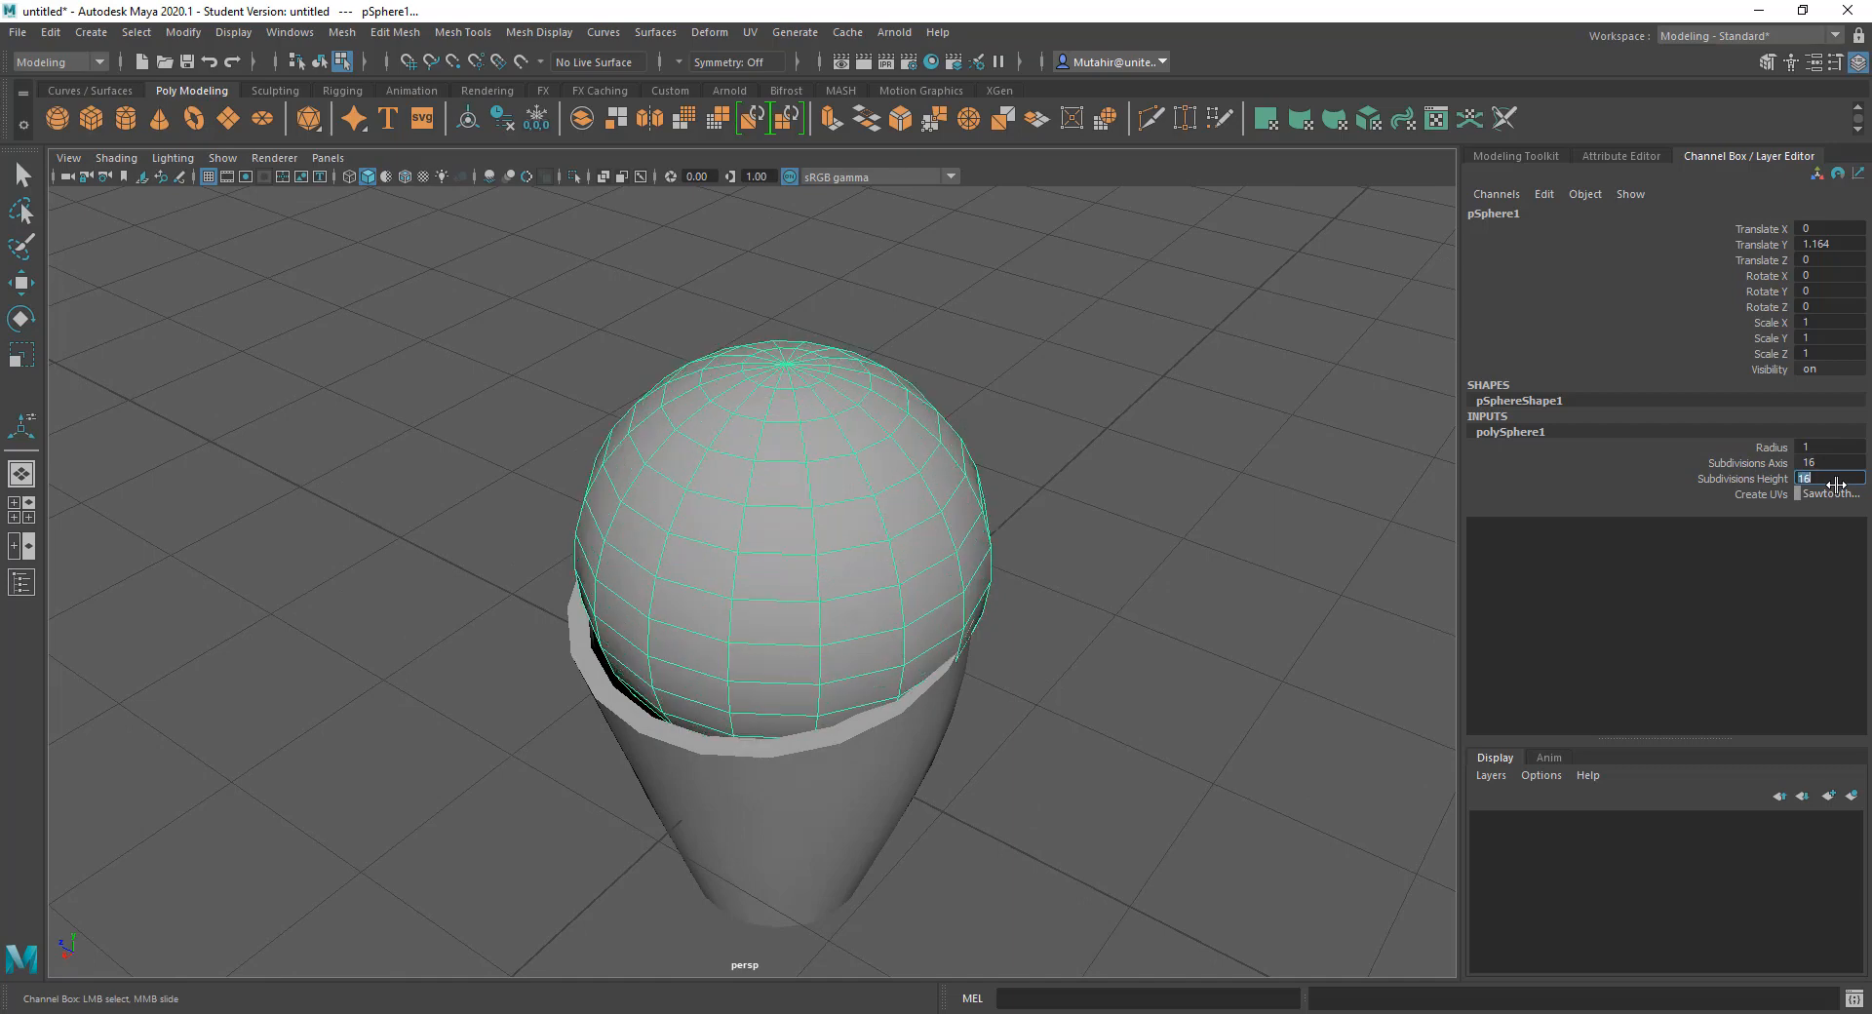
# Step: Rotate the sphere about its Z axis to about -101.7 degrees so its poles face sideways
pyautogui.keyDown('alt'); pyautogui.moveTo(1280, 572); pyautogui.dragTo(1143, 535); pyautogui.keyUp('alt')
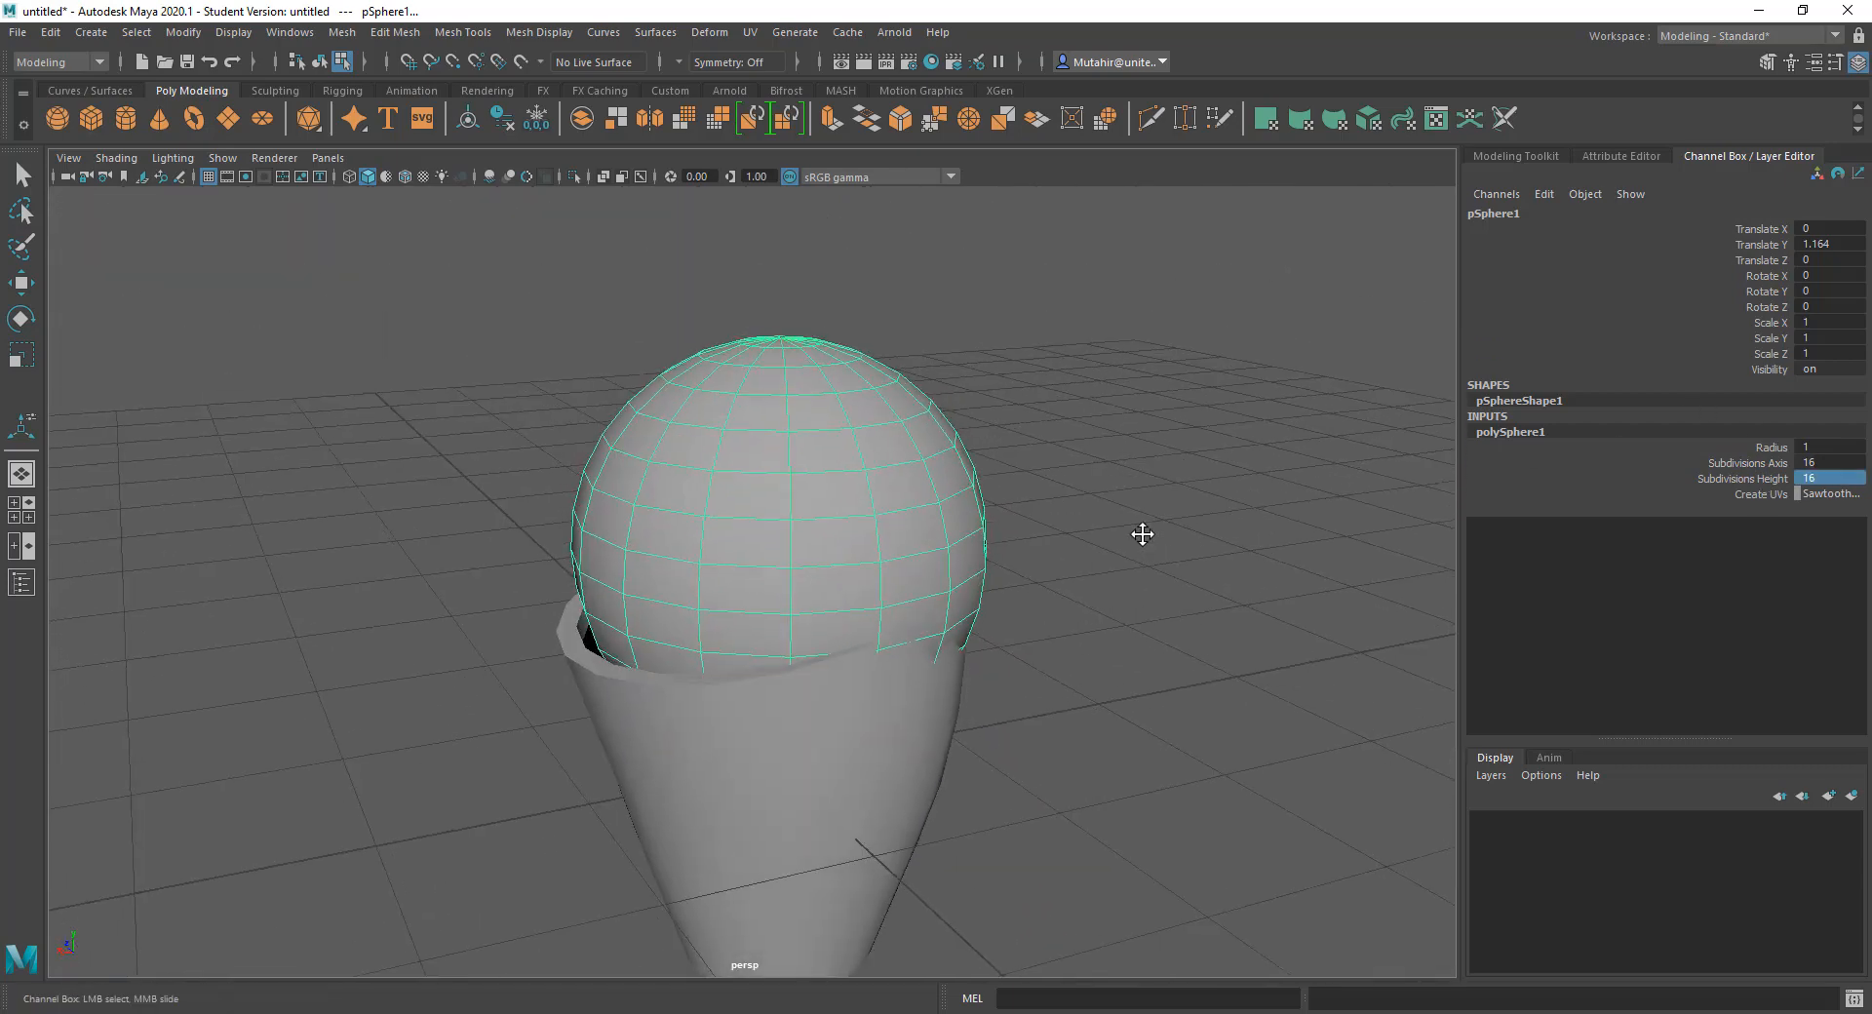
pyautogui.press('e')
pyautogui.moveTo(731, 489); pyautogui.dragTo(862, 619)
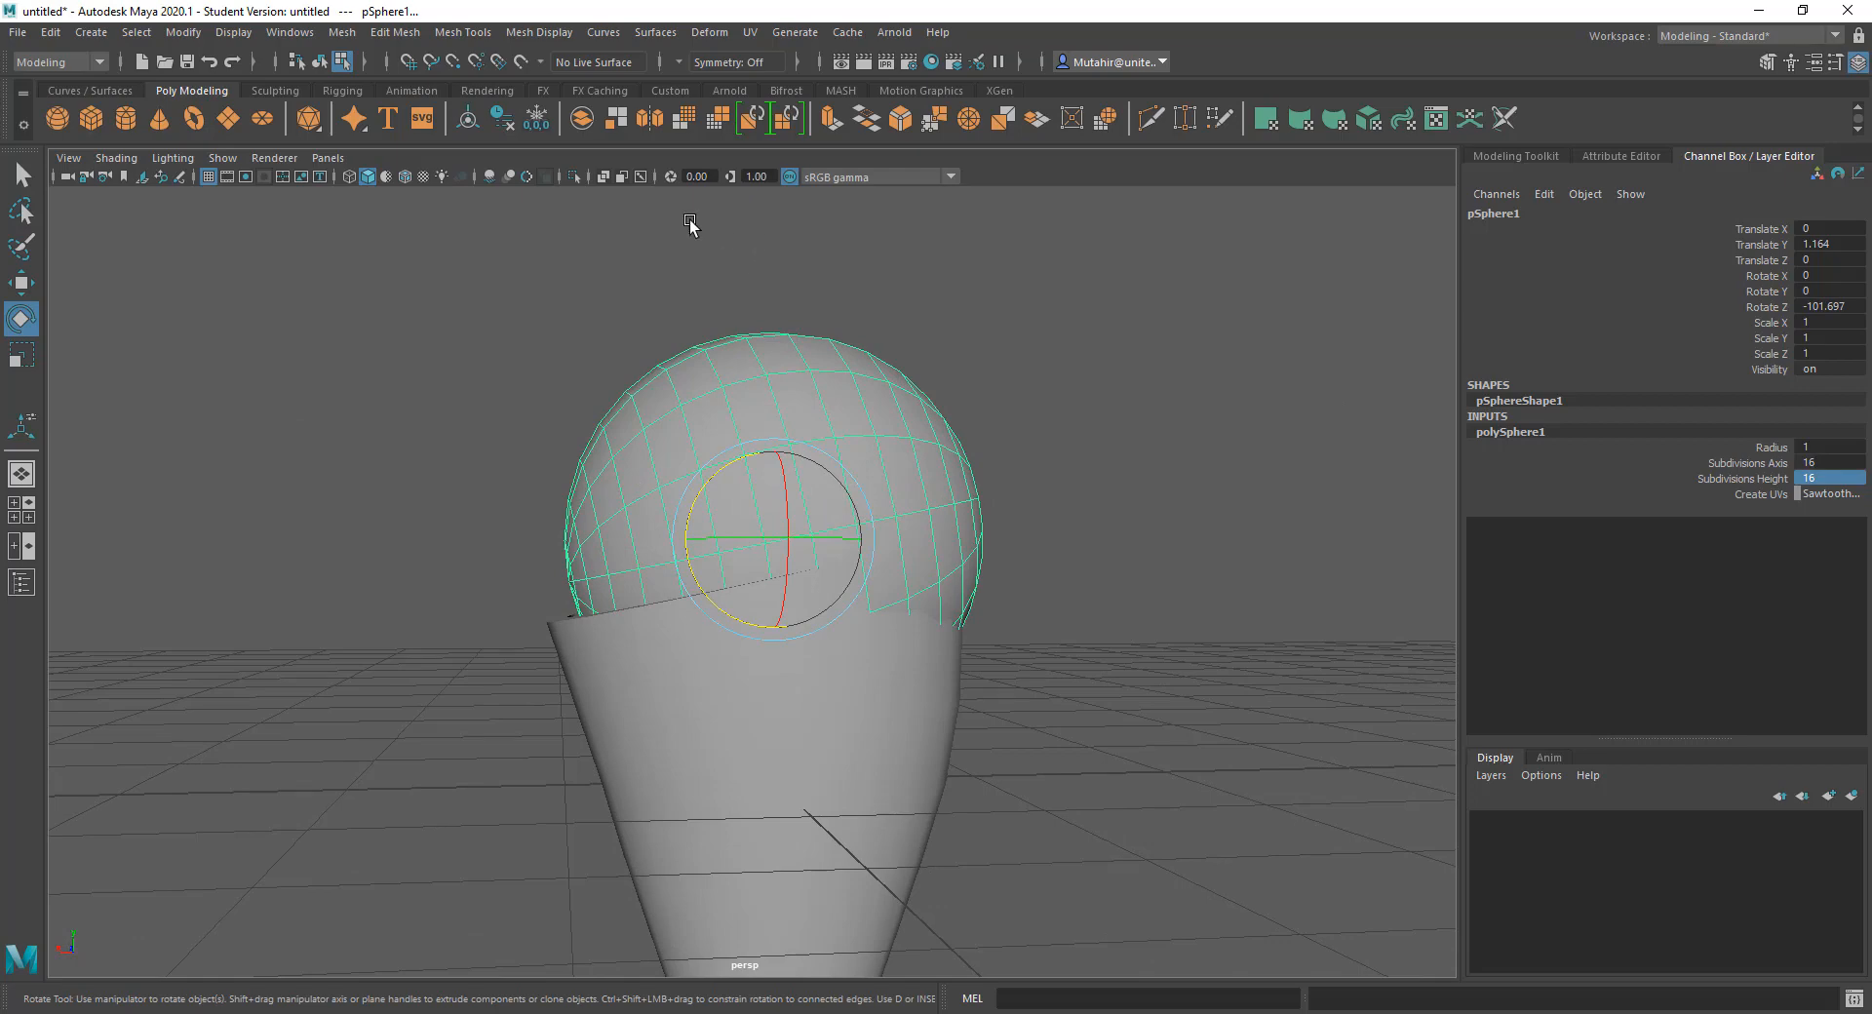
# Step: Display wireframe on the shaded models and switch from the perspective to the front view
pyautogui.click(403, 178)
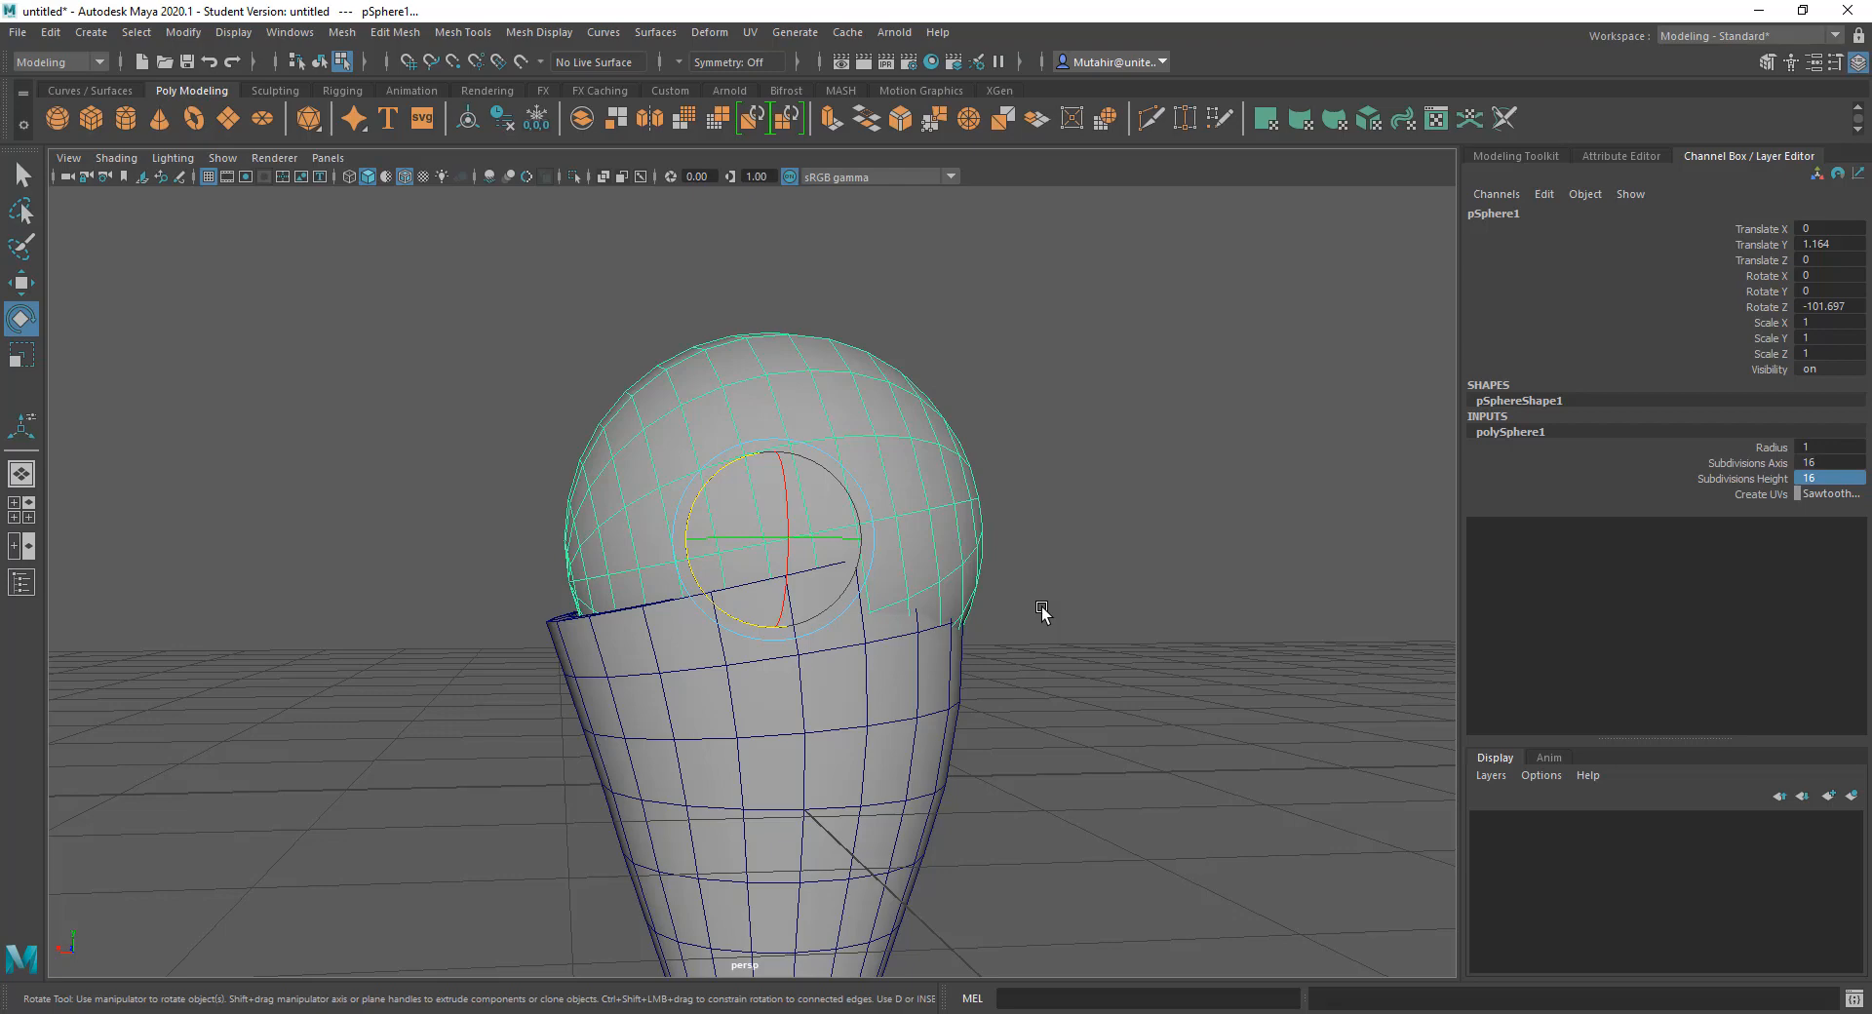
pyautogui.press('space')
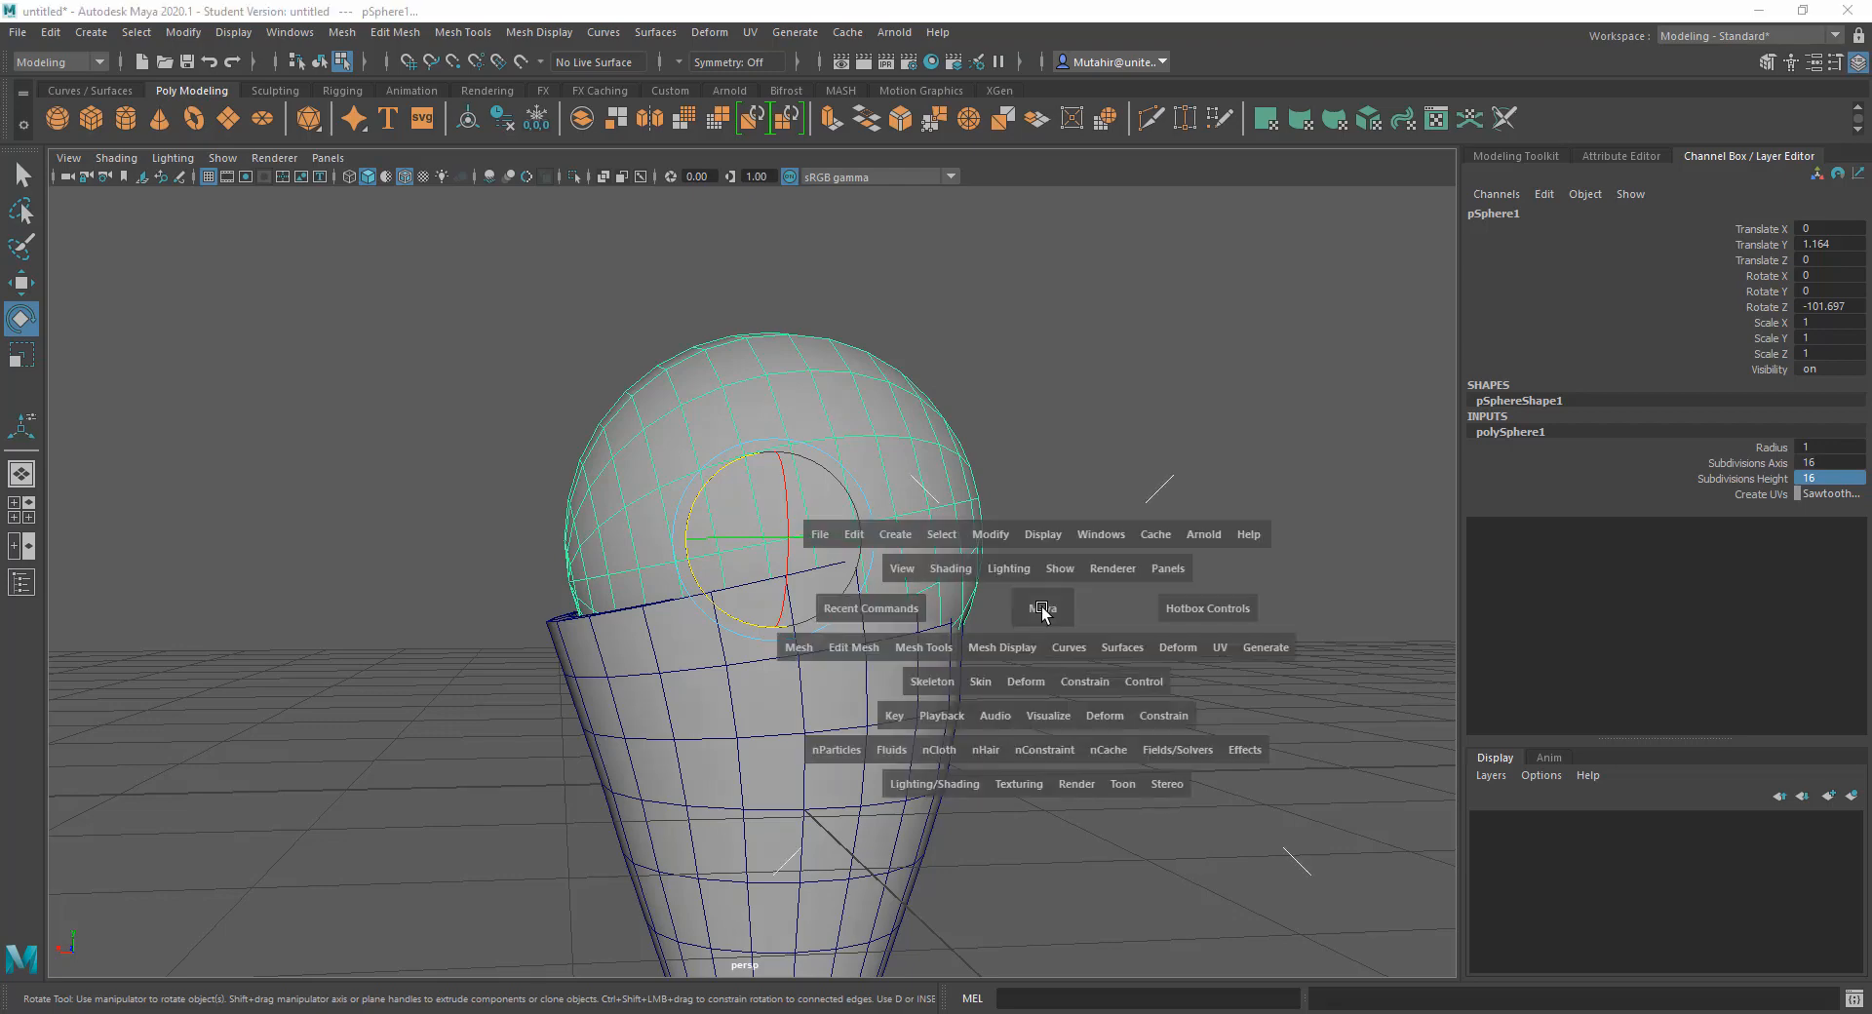
pyautogui.click(1041, 607)
pyautogui.moveTo(1044, 606); pyautogui.dragTo(1096, 603)
pyautogui.press('space')
pyautogui.click(997, 591)
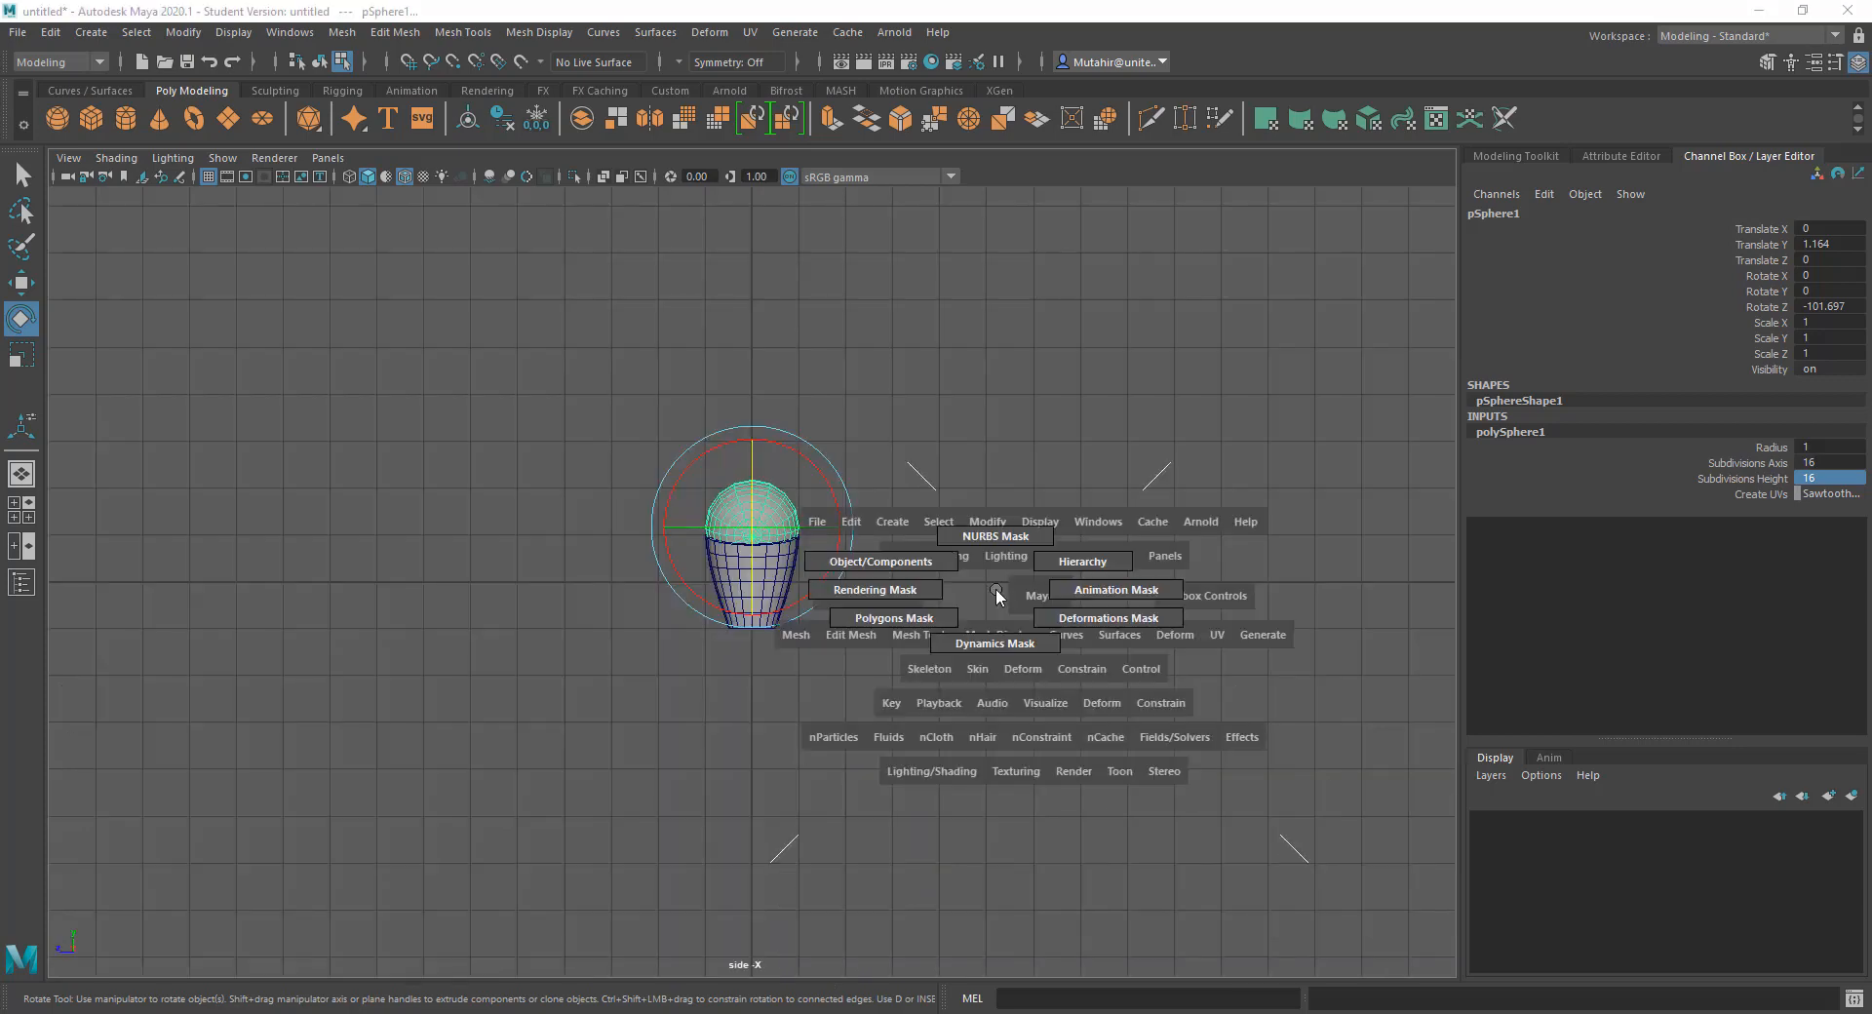
pyautogui.press('space')
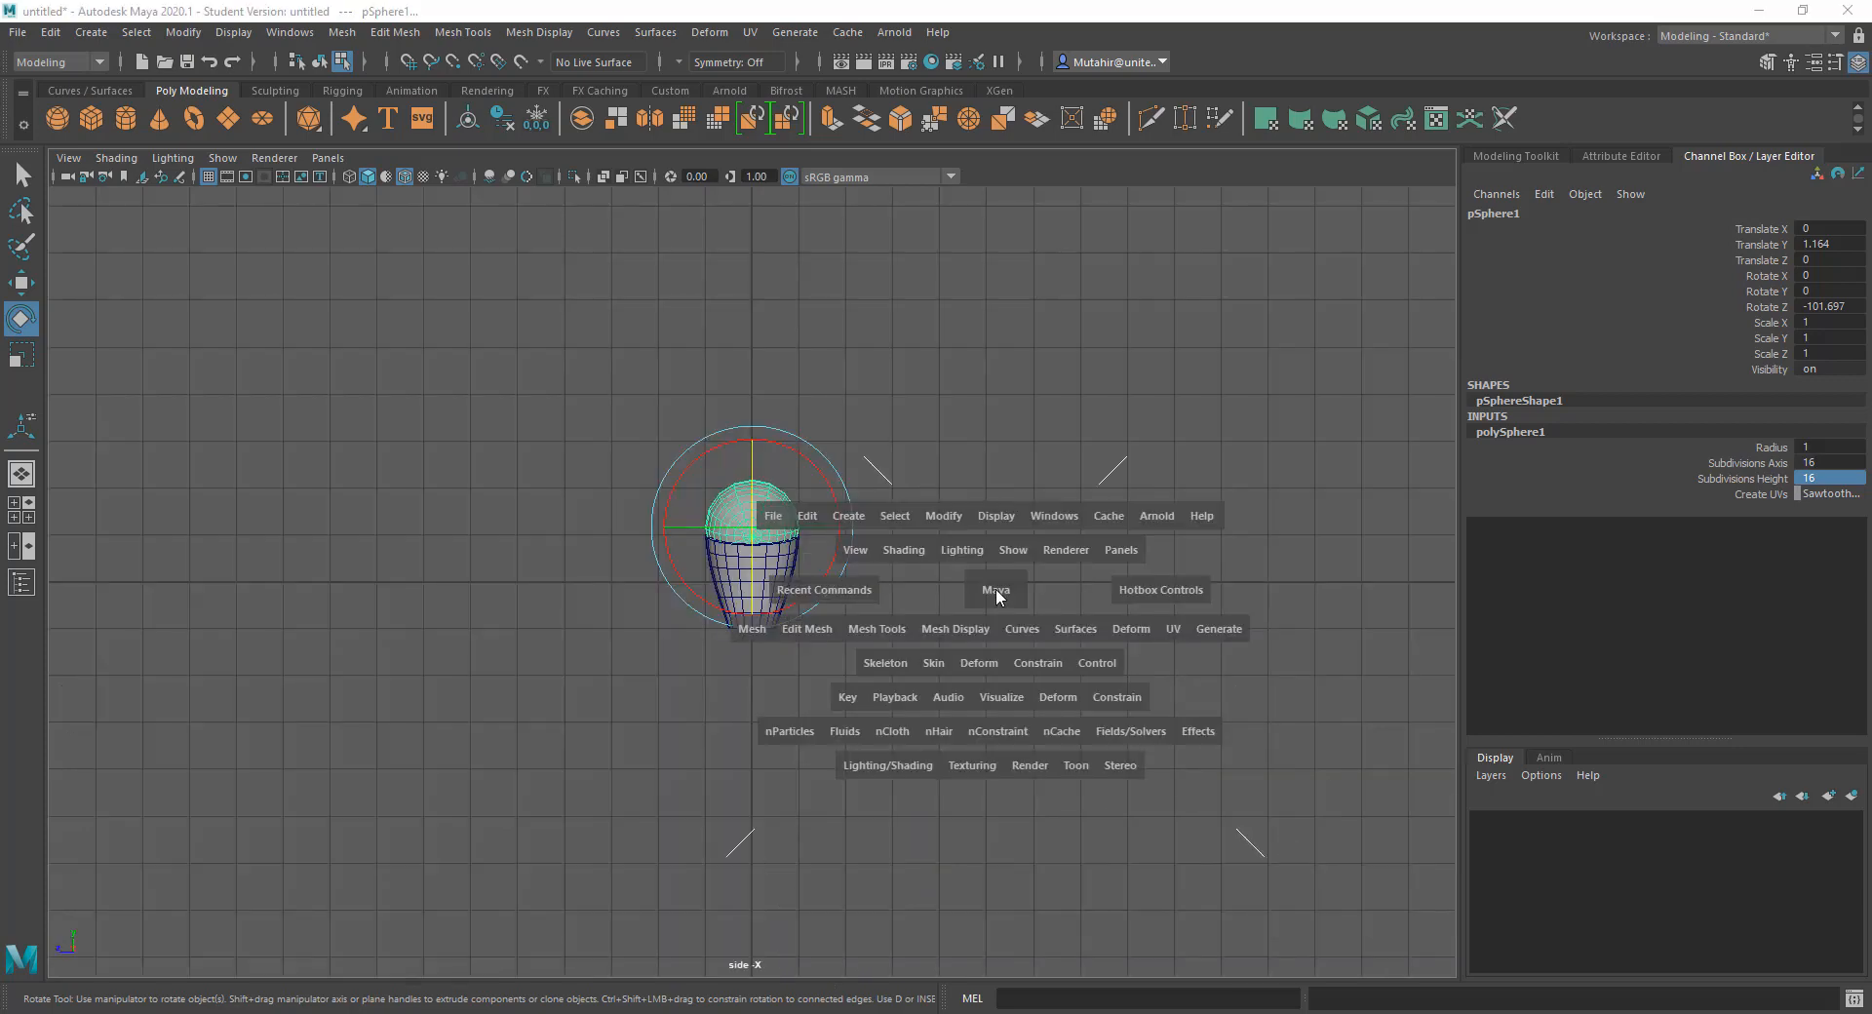
pyautogui.moveTo(997, 590); pyautogui.dragTo(913, 652)
pyautogui.press('space')
pyautogui.press('space')
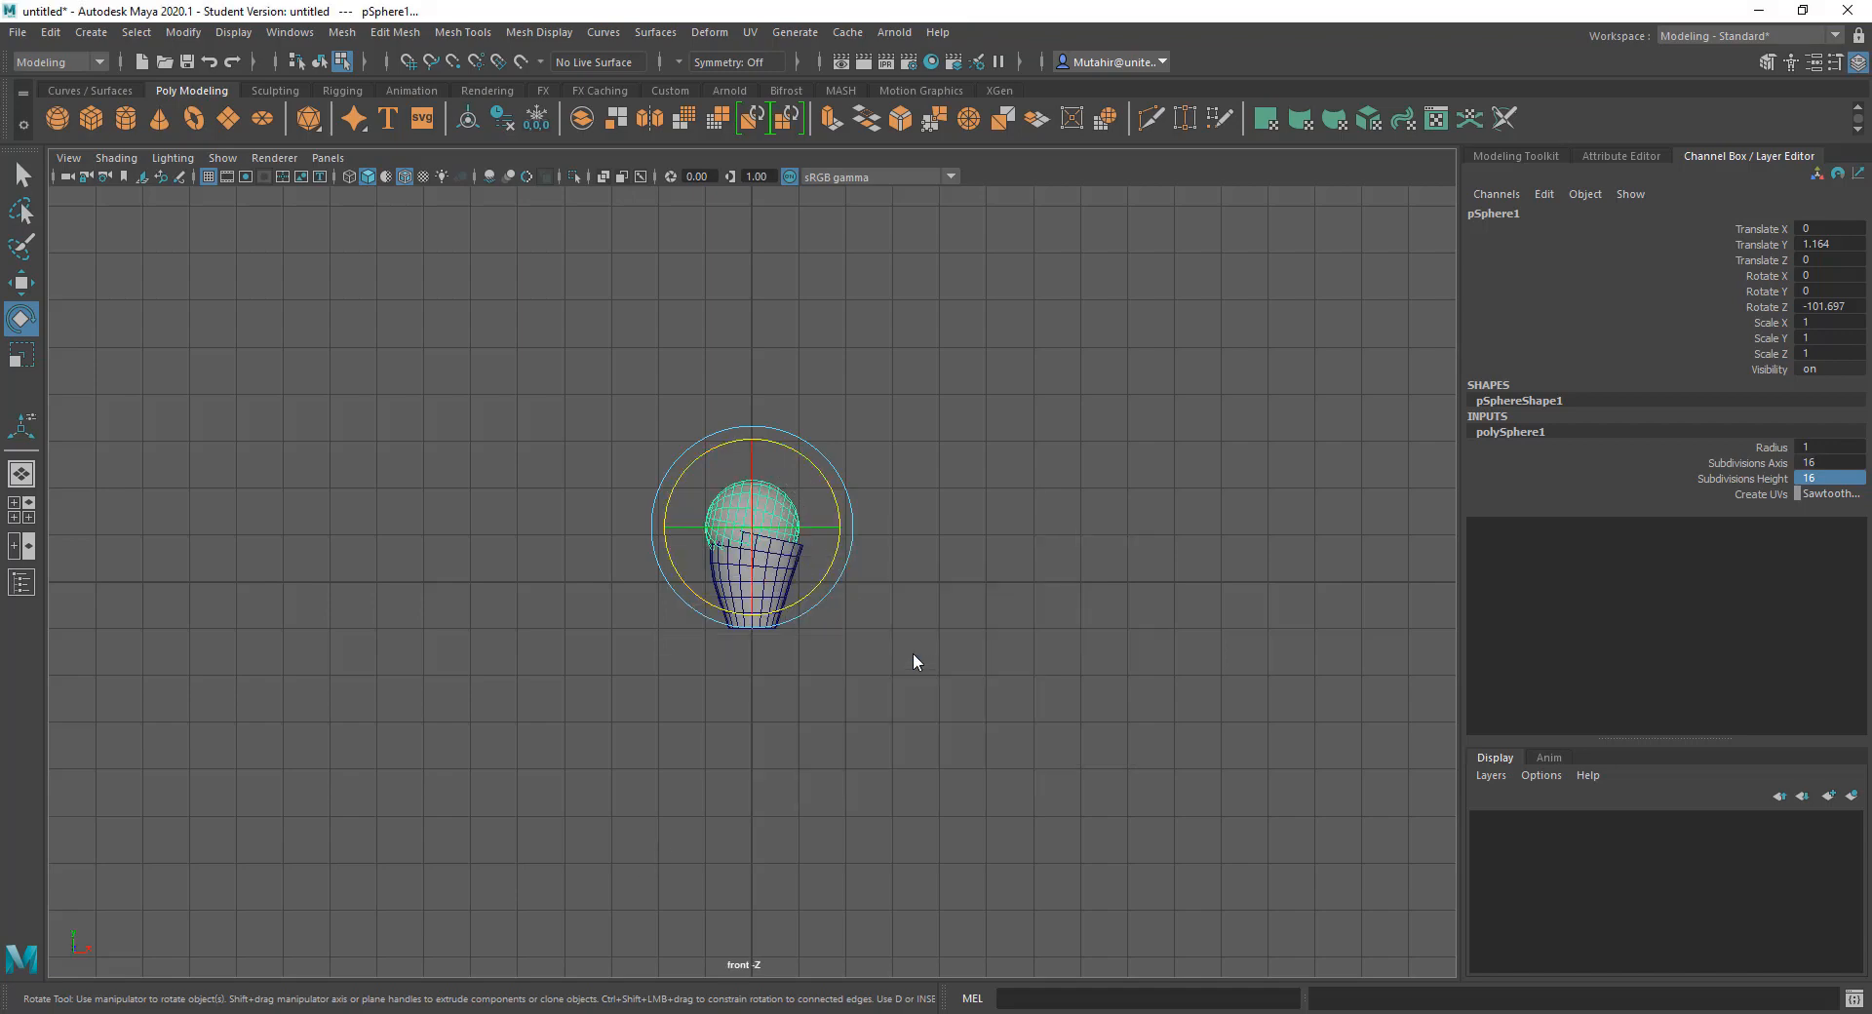
# Step: Fine-tune the sphere's Z rotation to about -103.9 degrees to match the slant of the cup's rim
pyautogui.keyDown('alt'); pyautogui.moveTo(652, 459); pyautogui.dragTo(967, 868, button='right'); pyautogui.keyUp('alt')
pyautogui.scroll(5, 986, 582)
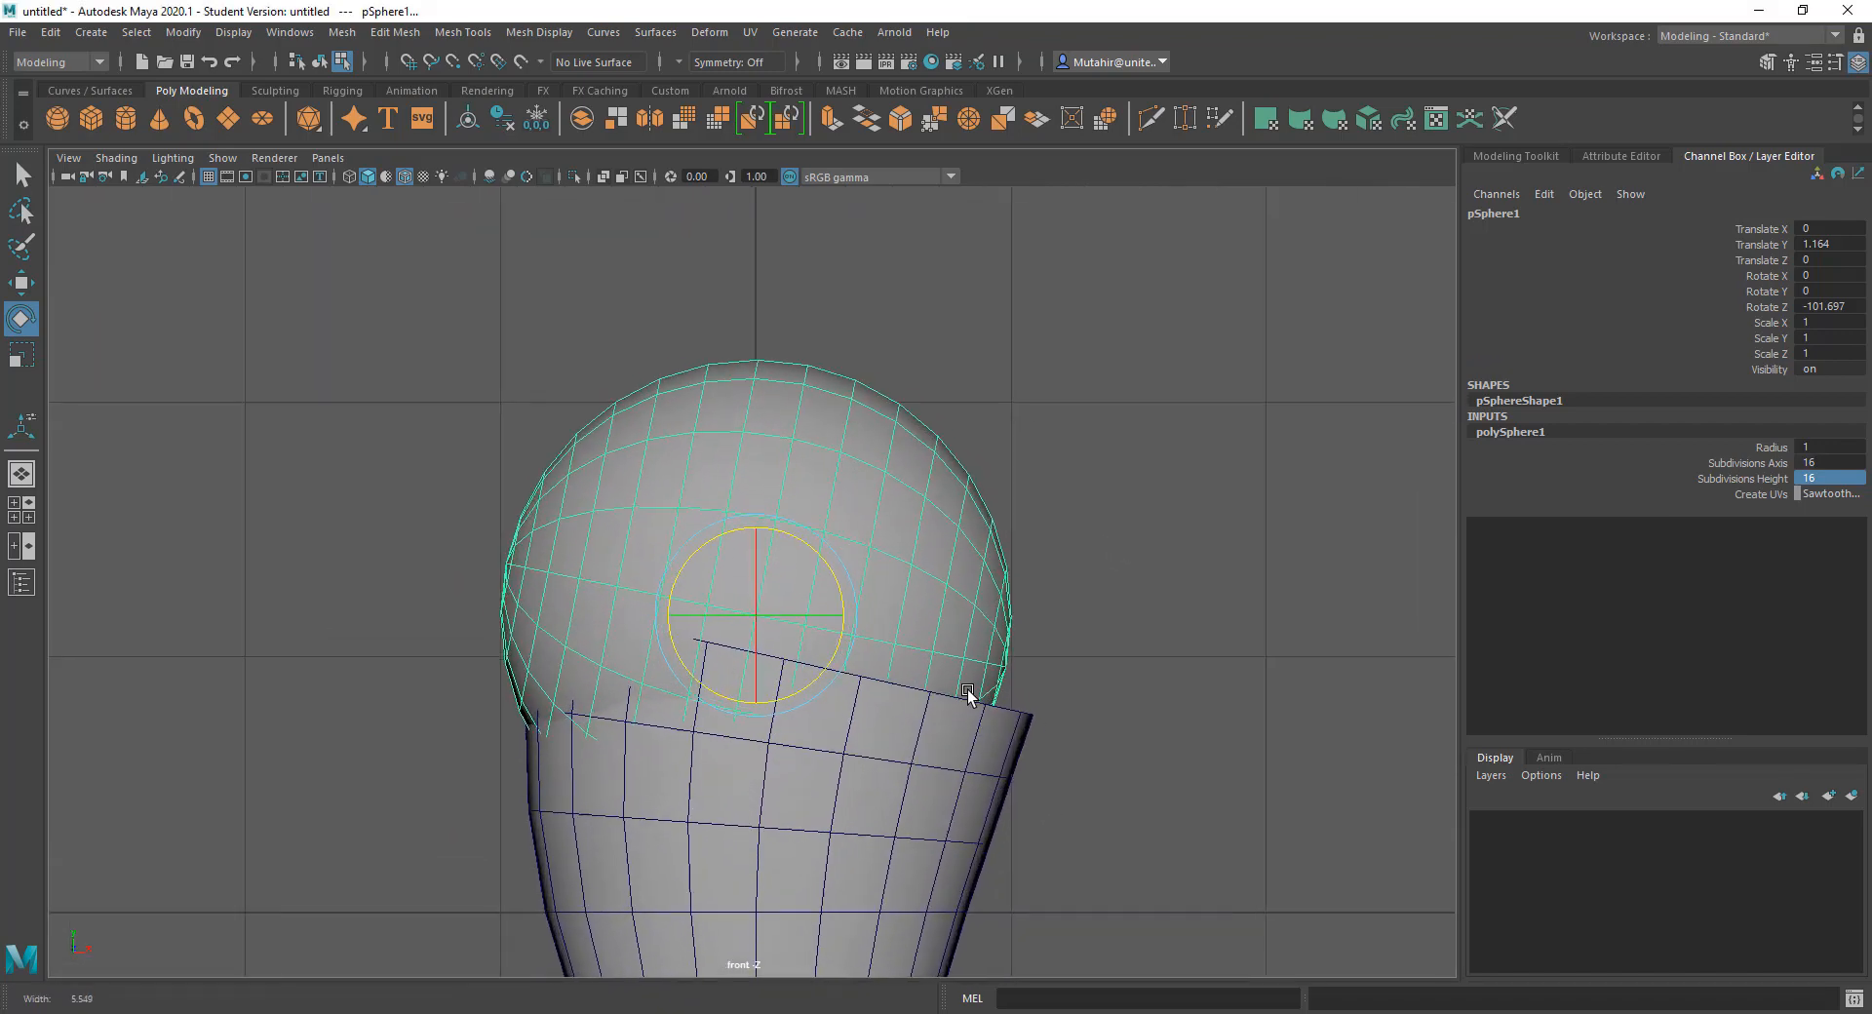
pyautogui.click(829, 570)
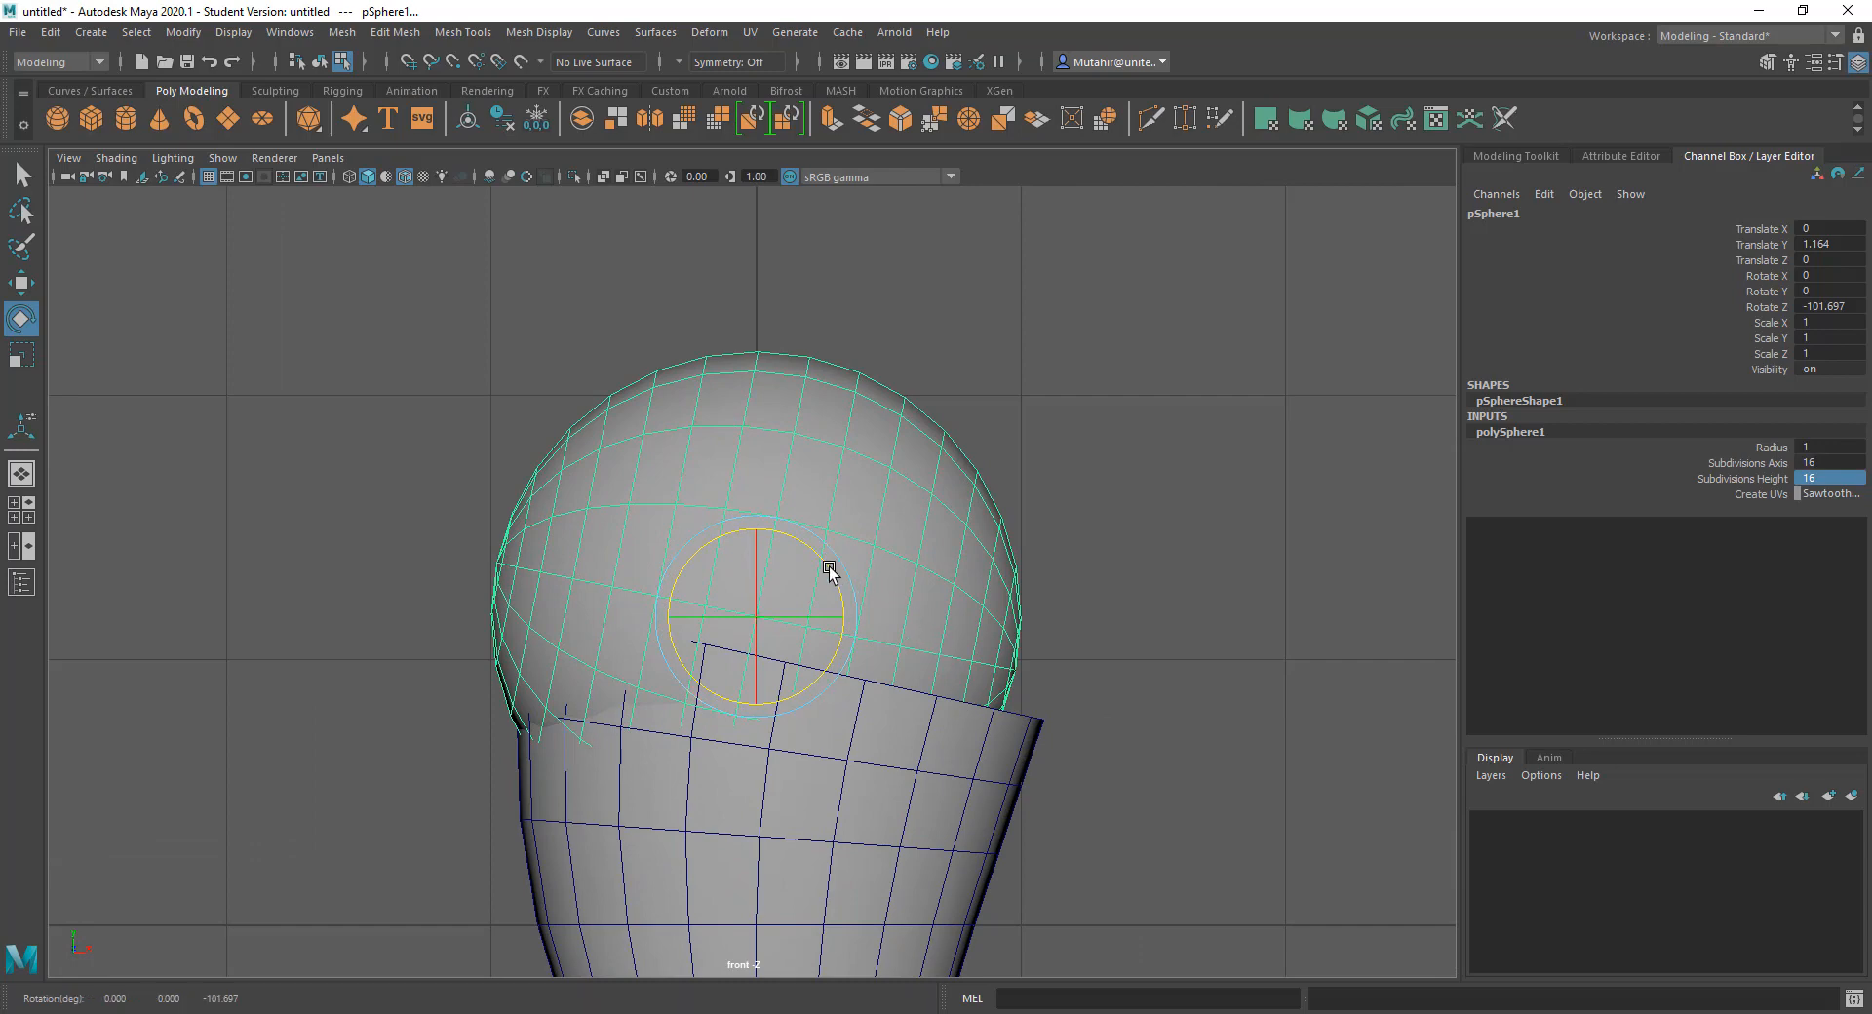
pyautogui.moveTo(828, 571); pyautogui.dragTo(828, 570)
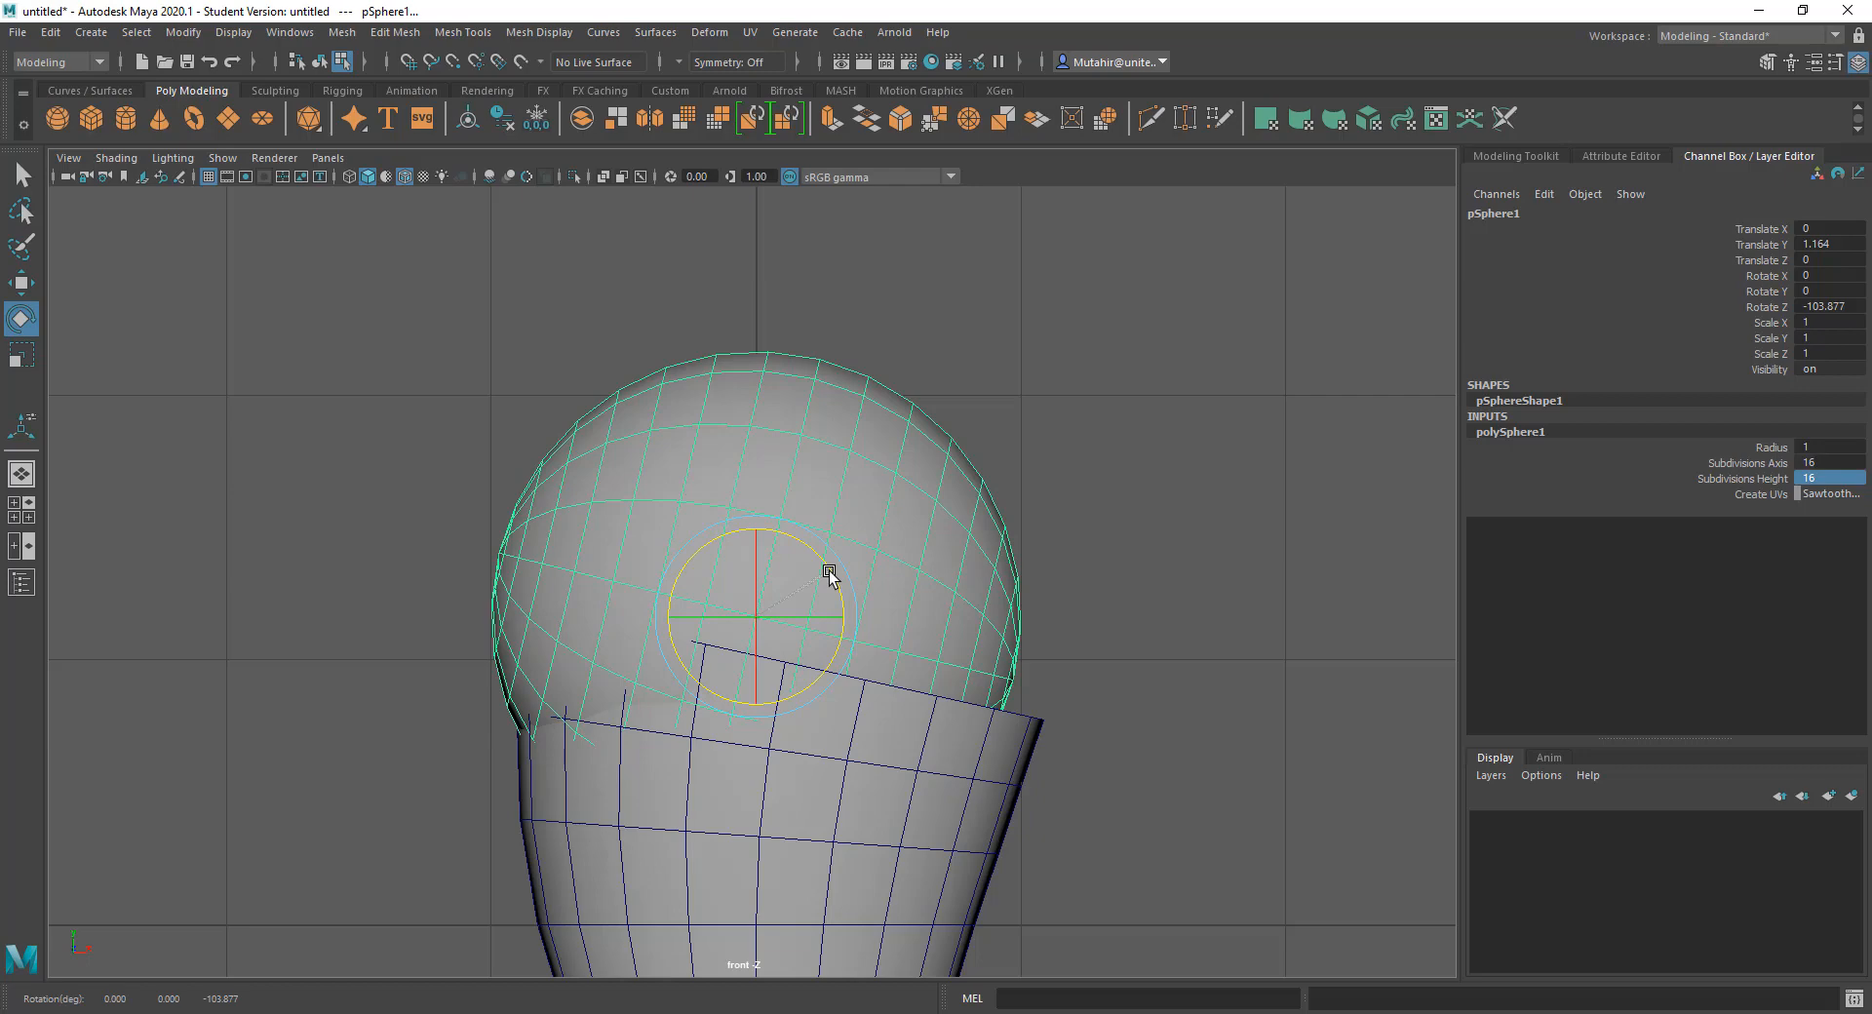
# Step: Undo the last rotation, set the sphere's Z rotation to about -102.7 degrees instead, and return to the perspective view
pyautogui.hotkey('ctrl', 'z')
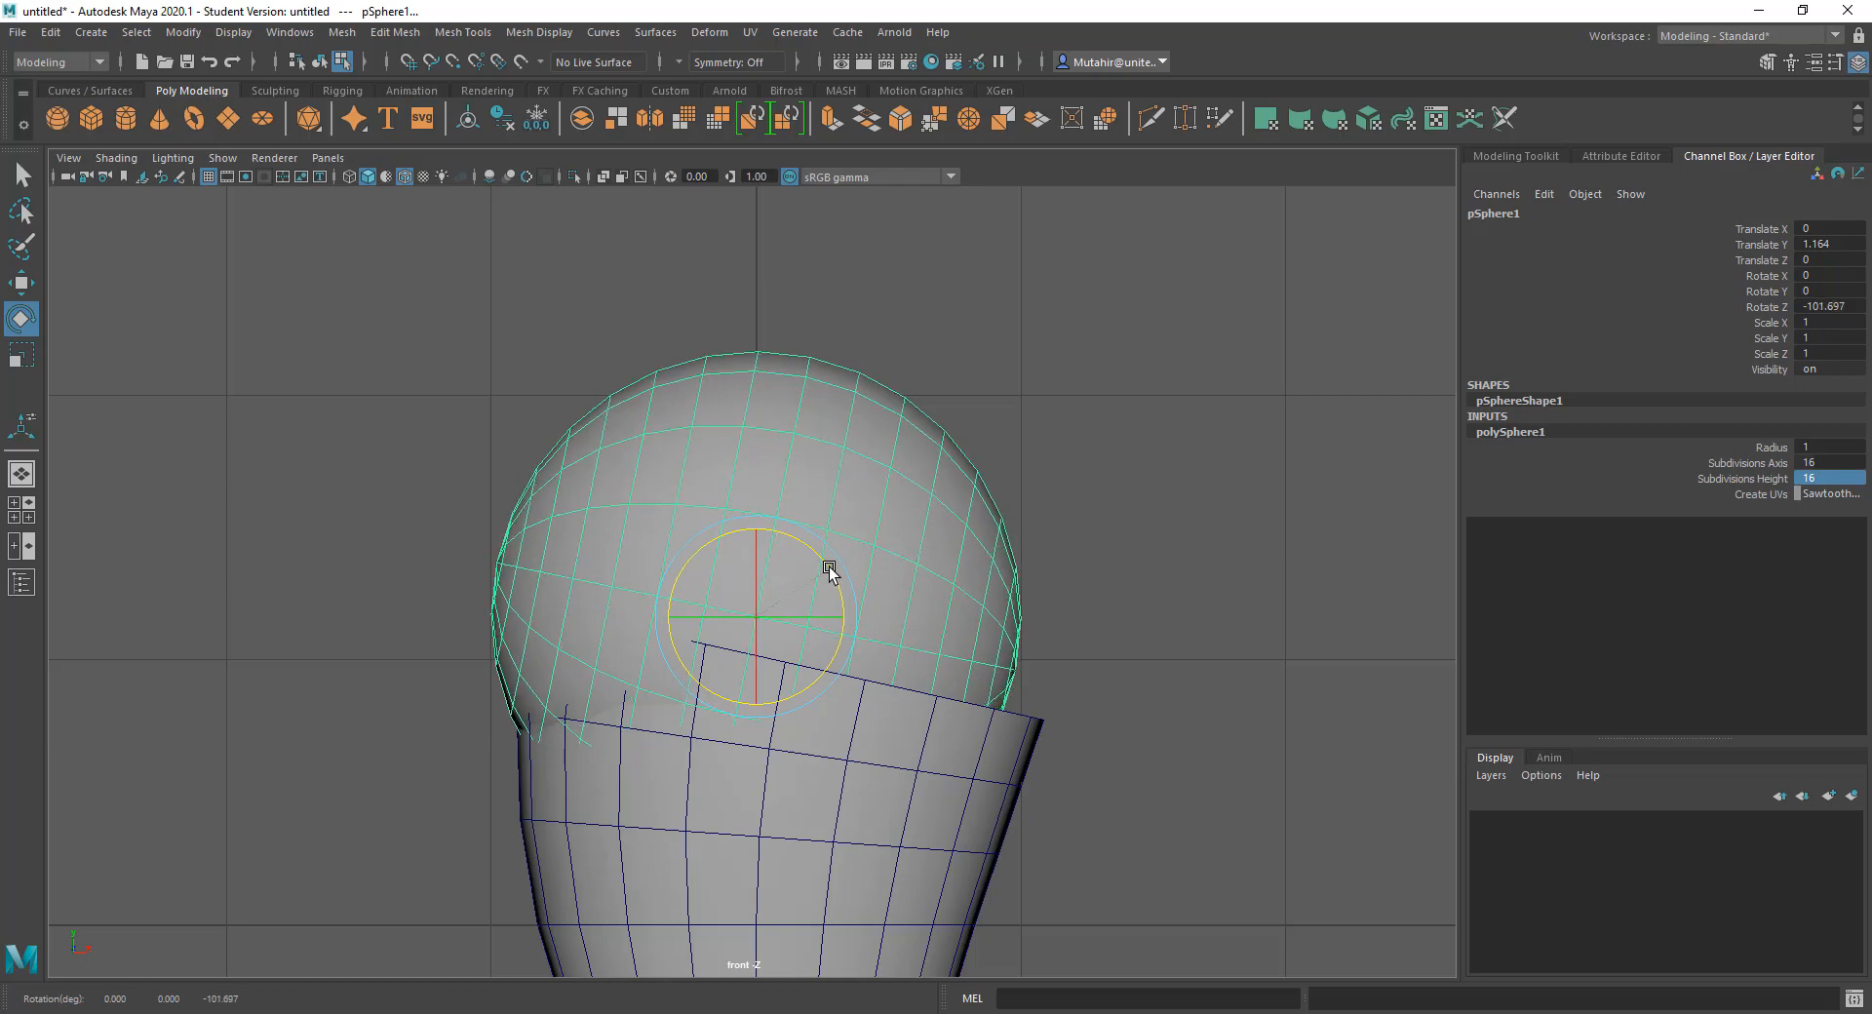
pyautogui.moveTo(829, 571); pyautogui.dragTo(808, 544)
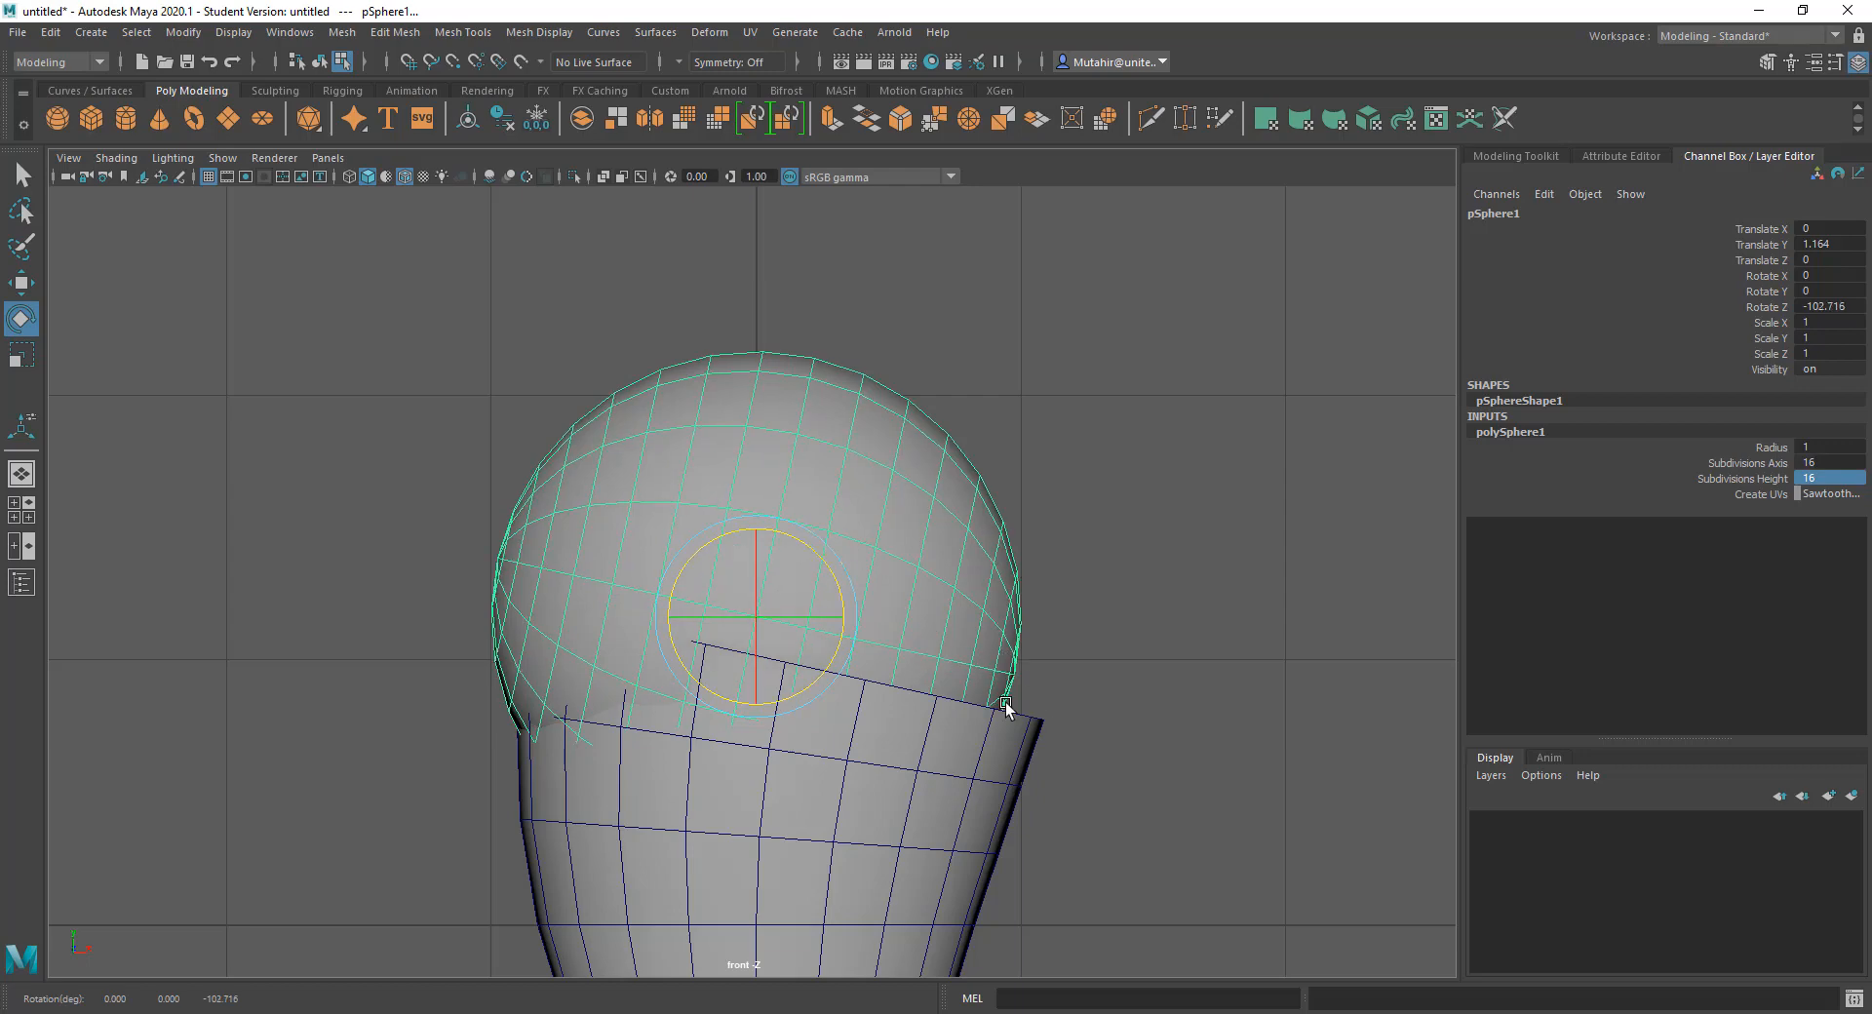
pyautogui.press('space')
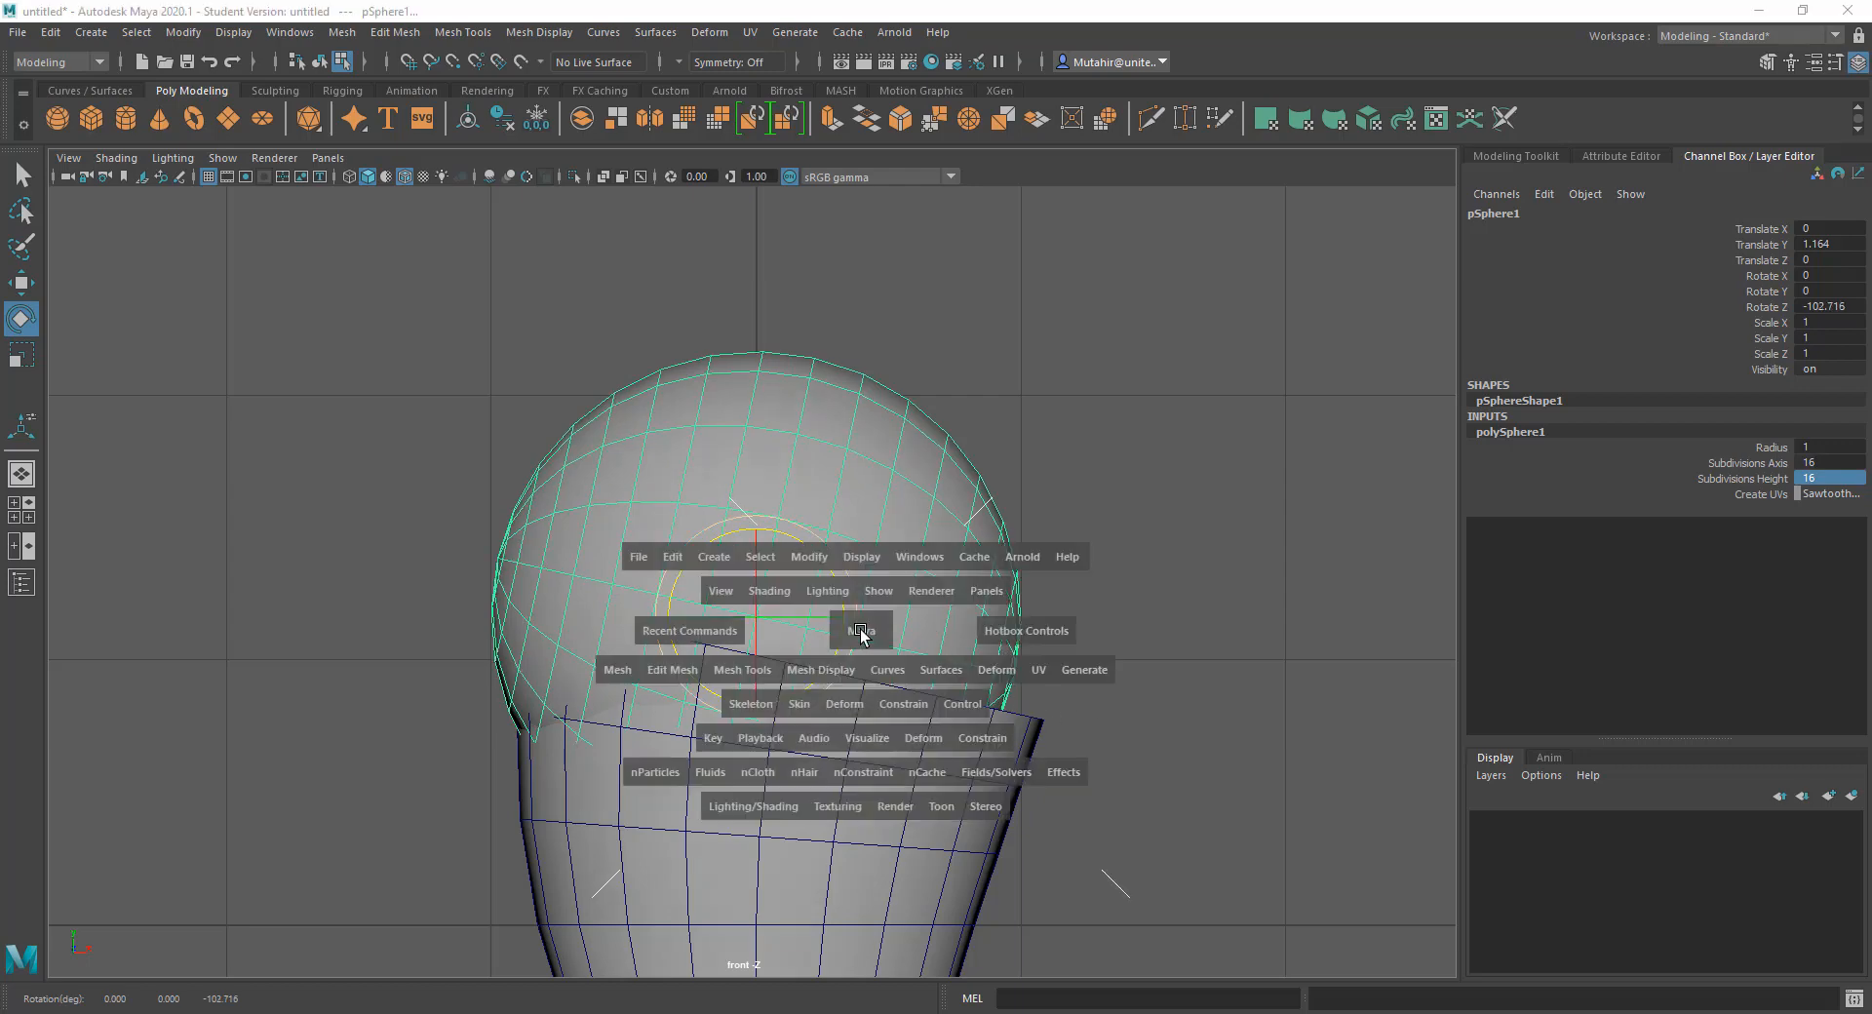
pyautogui.moveTo(860, 630); pyautogui.dragTo(874, 585)
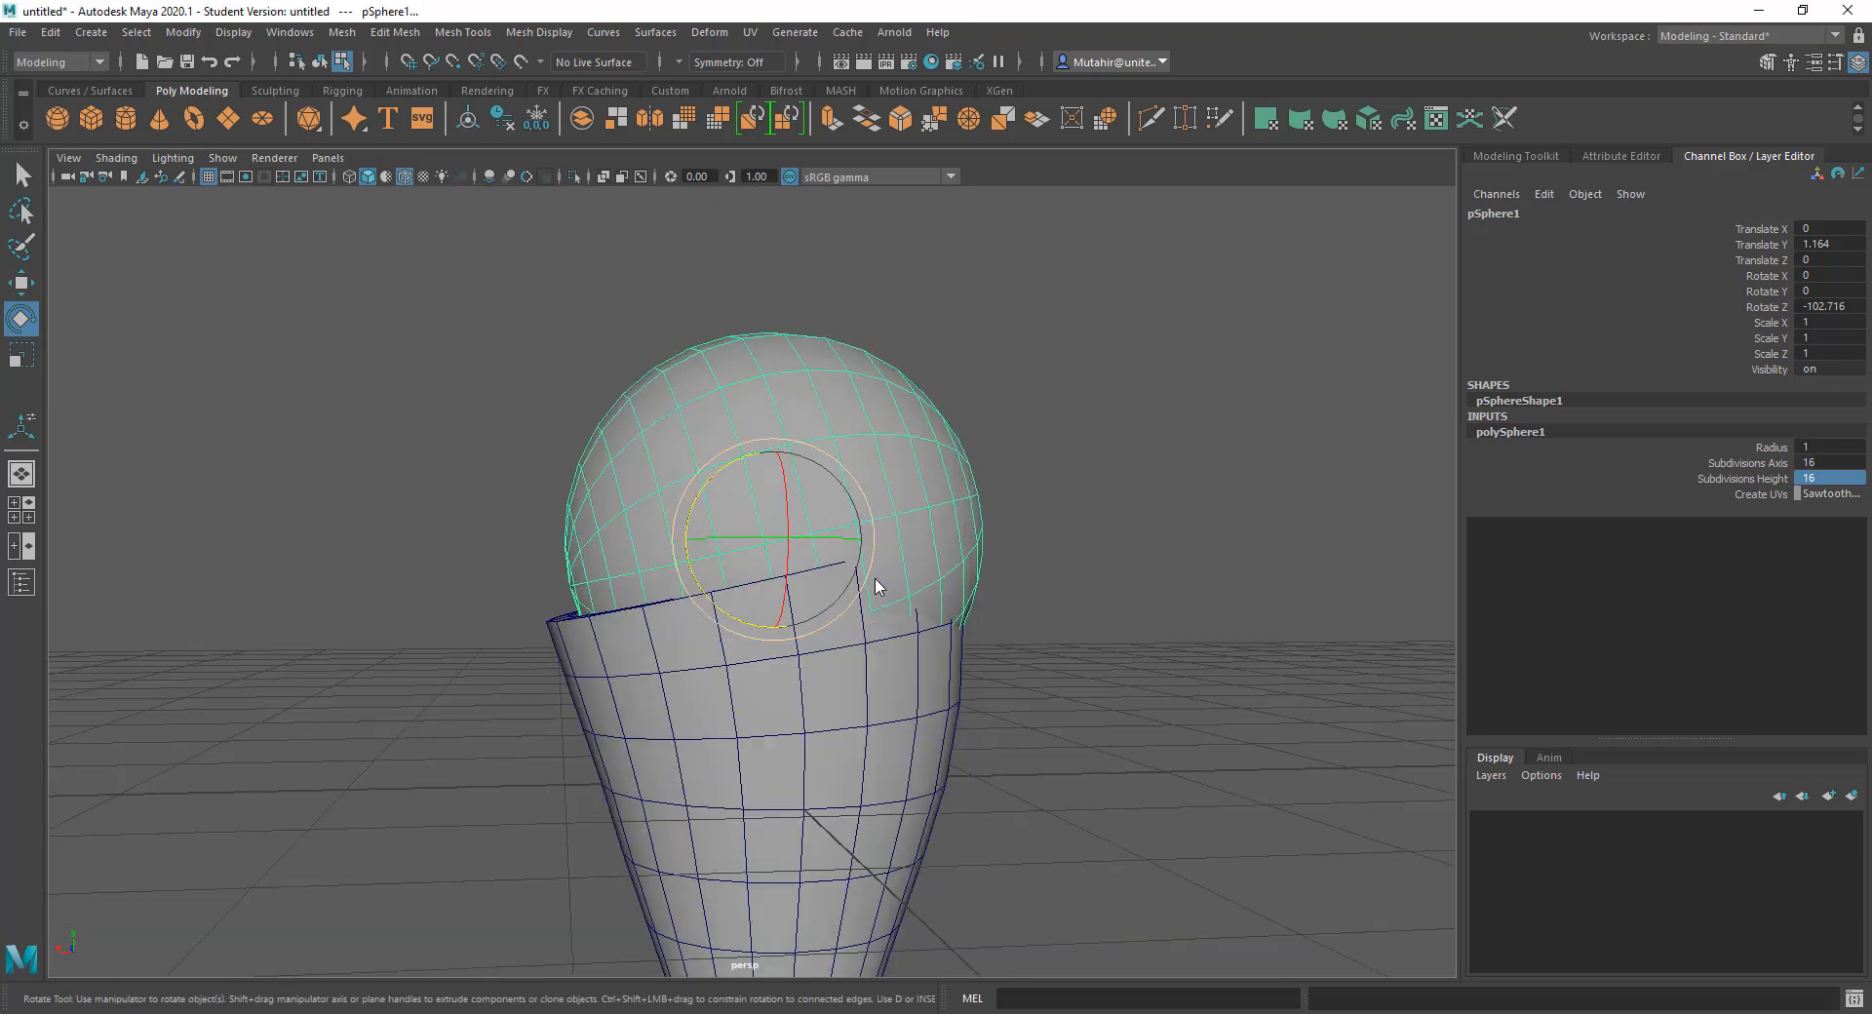
# Step: Set the sphere's Radius to 0.9
pyautogui.press('w')
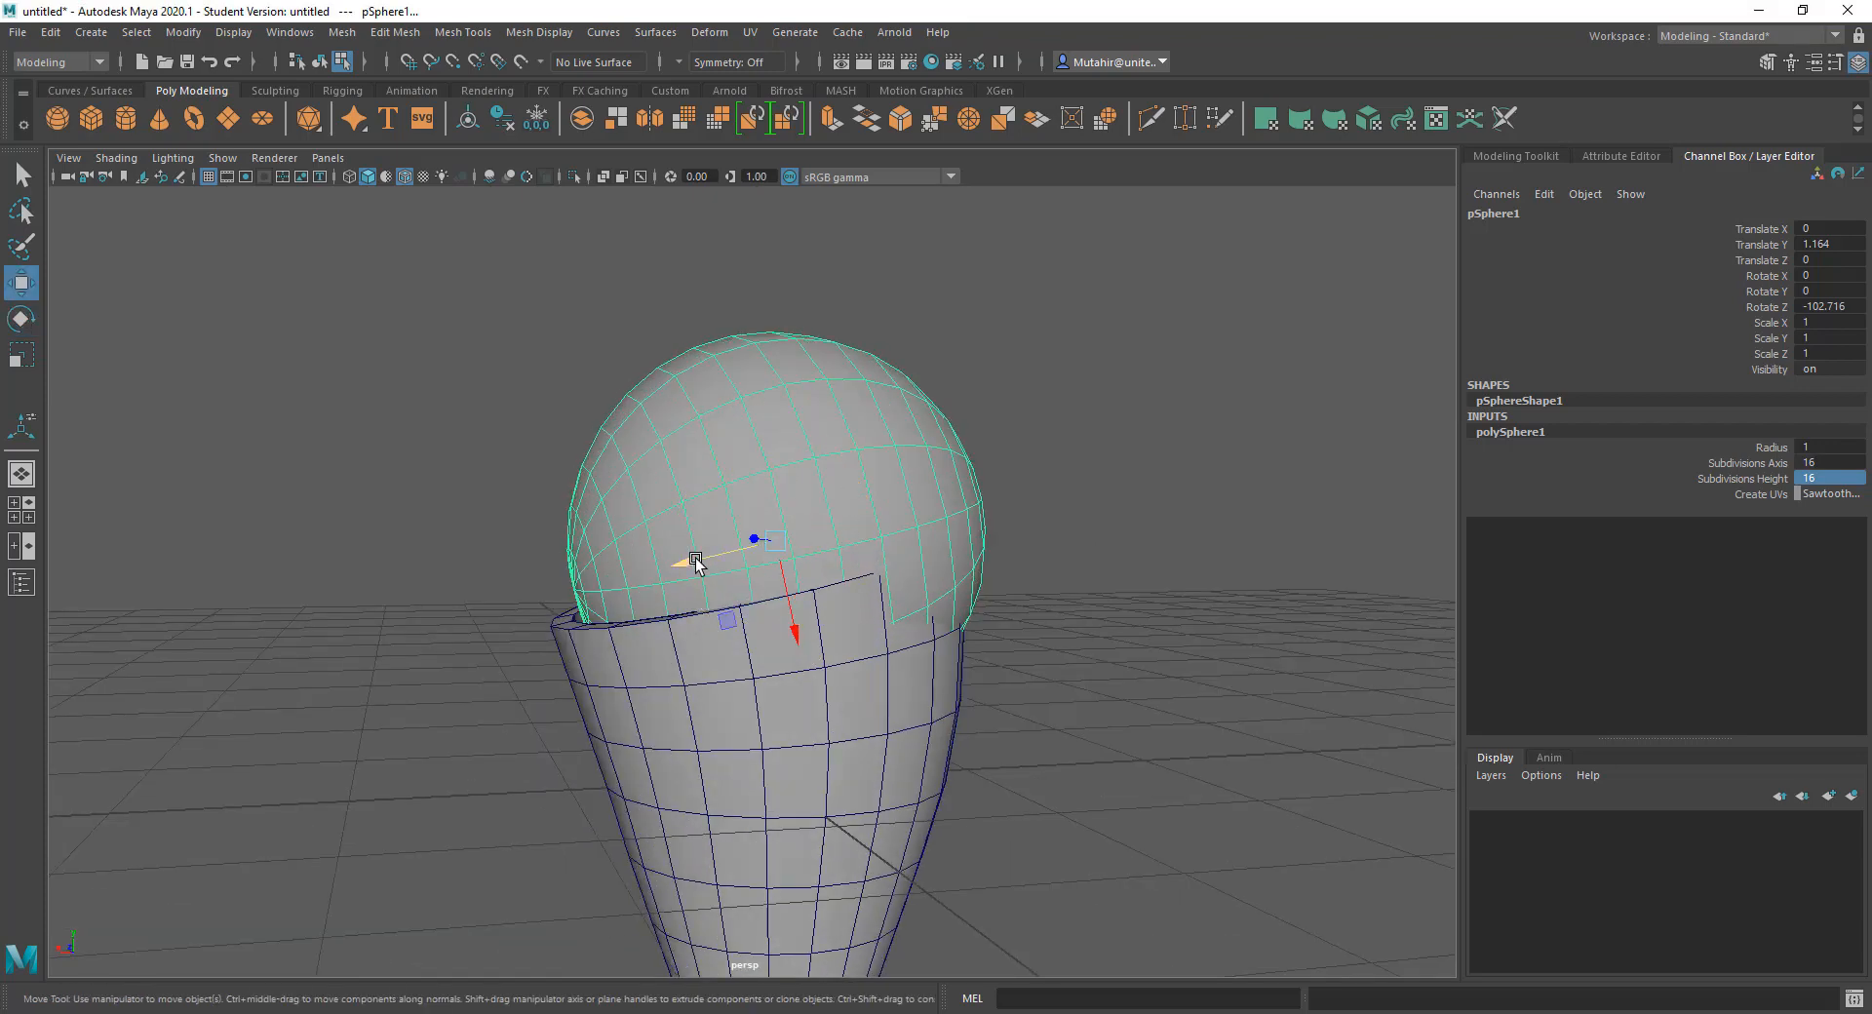
pyautogui.click(1763, 447)
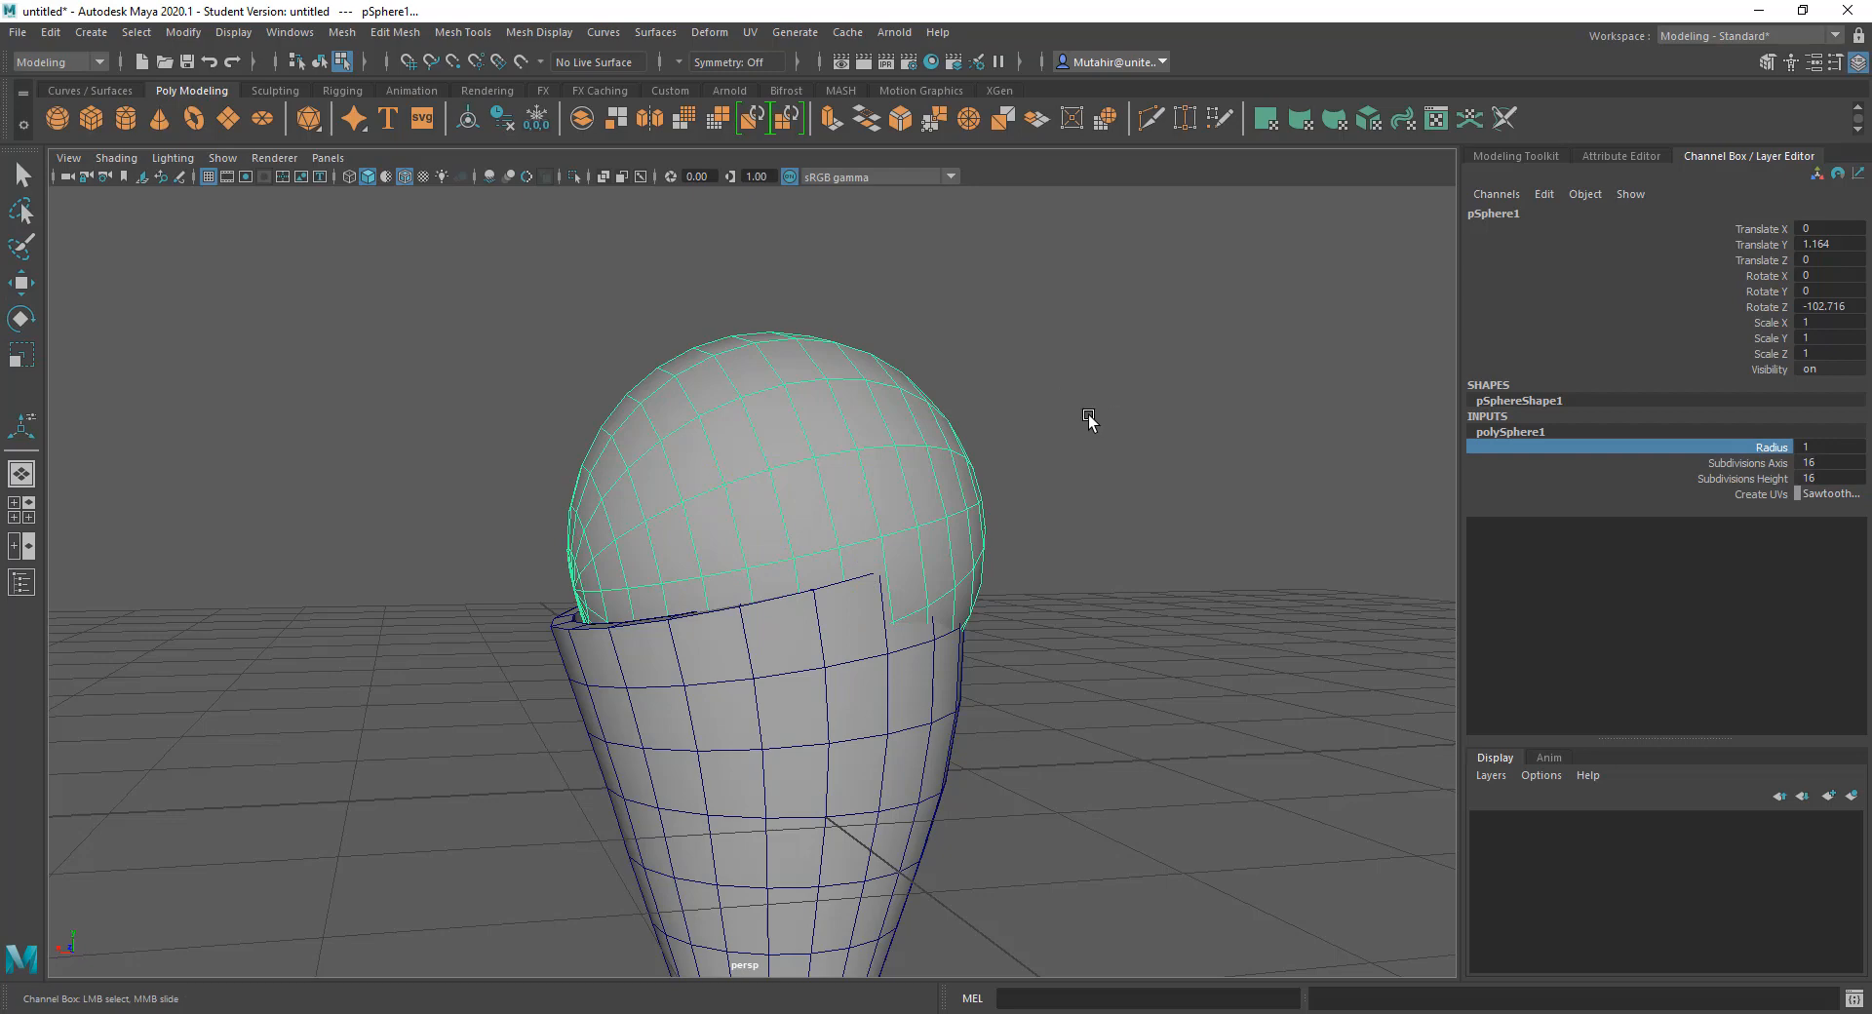
pyautogui.keyDown('alt'); pyautogui.moveTo(1089, 420); pyautogui.dragTo(1141, 452); pyautogui.keyUp('alt')
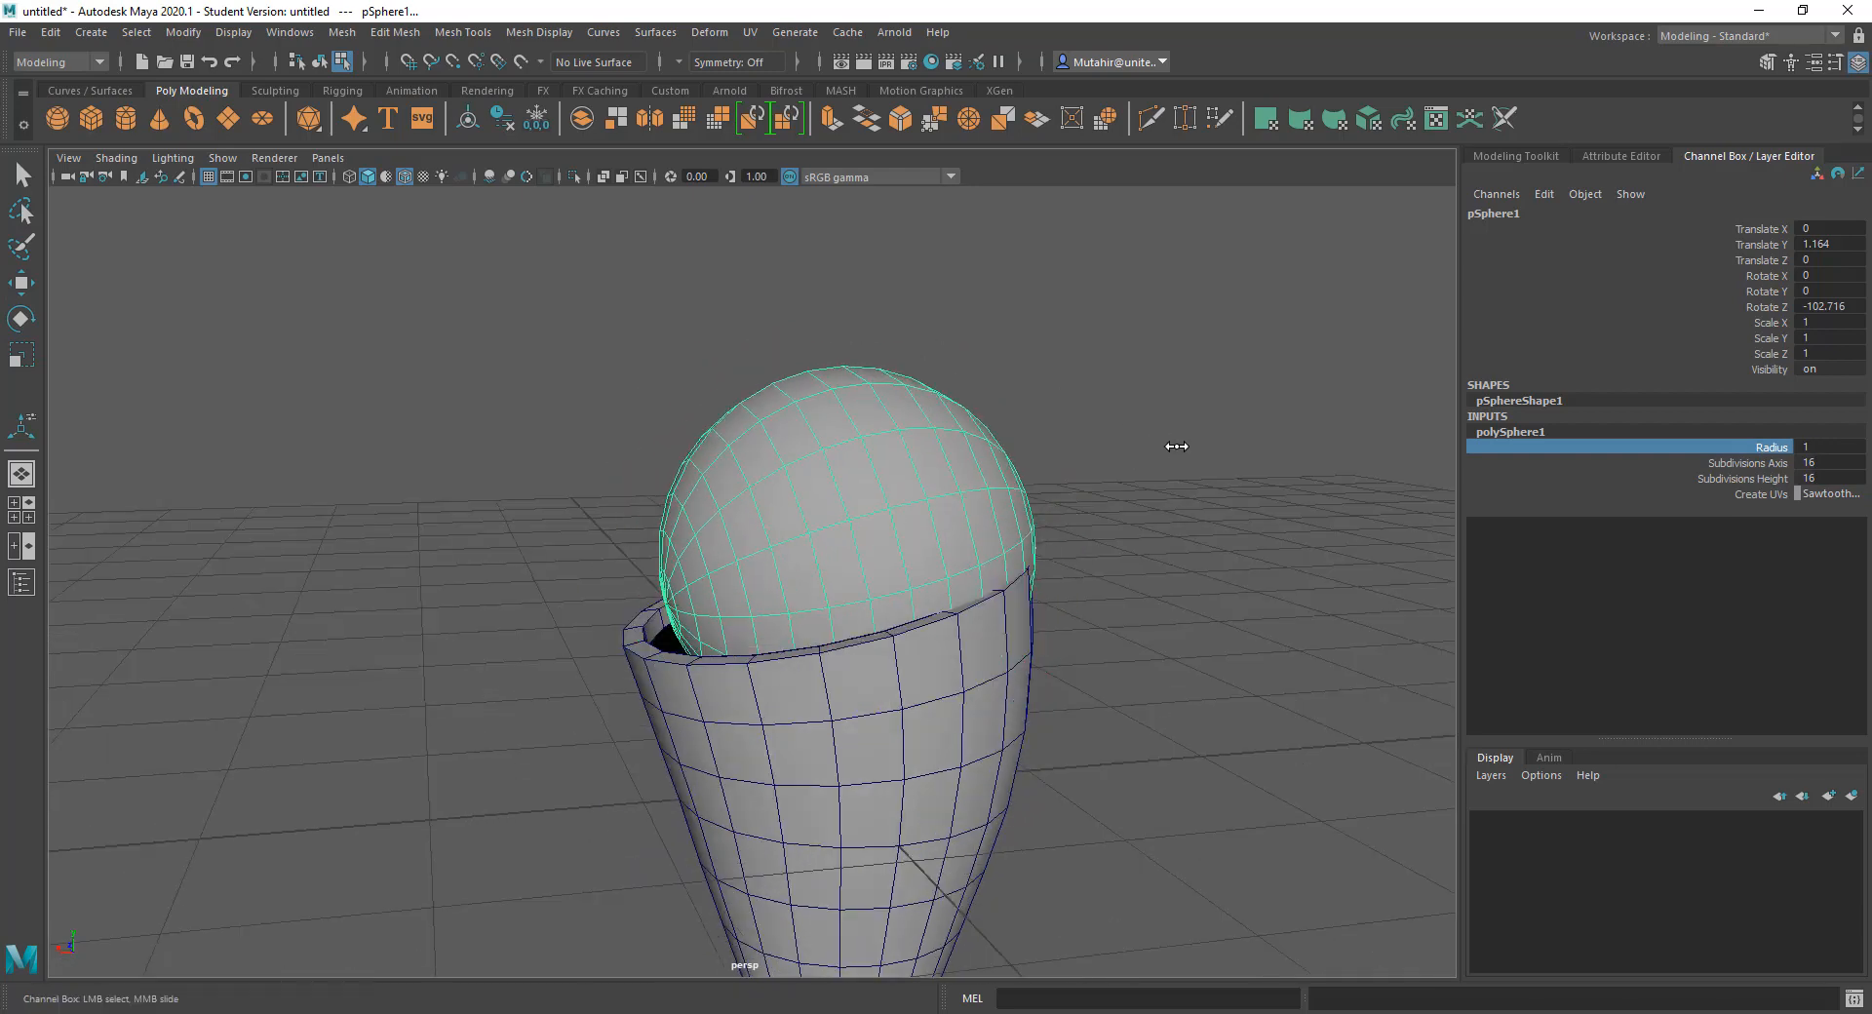
# Step: Move the sphere along its own tilted axis to about X 0.137, Y 1.133 so it sits centred in the cup's opening
pyautogui.press('w')
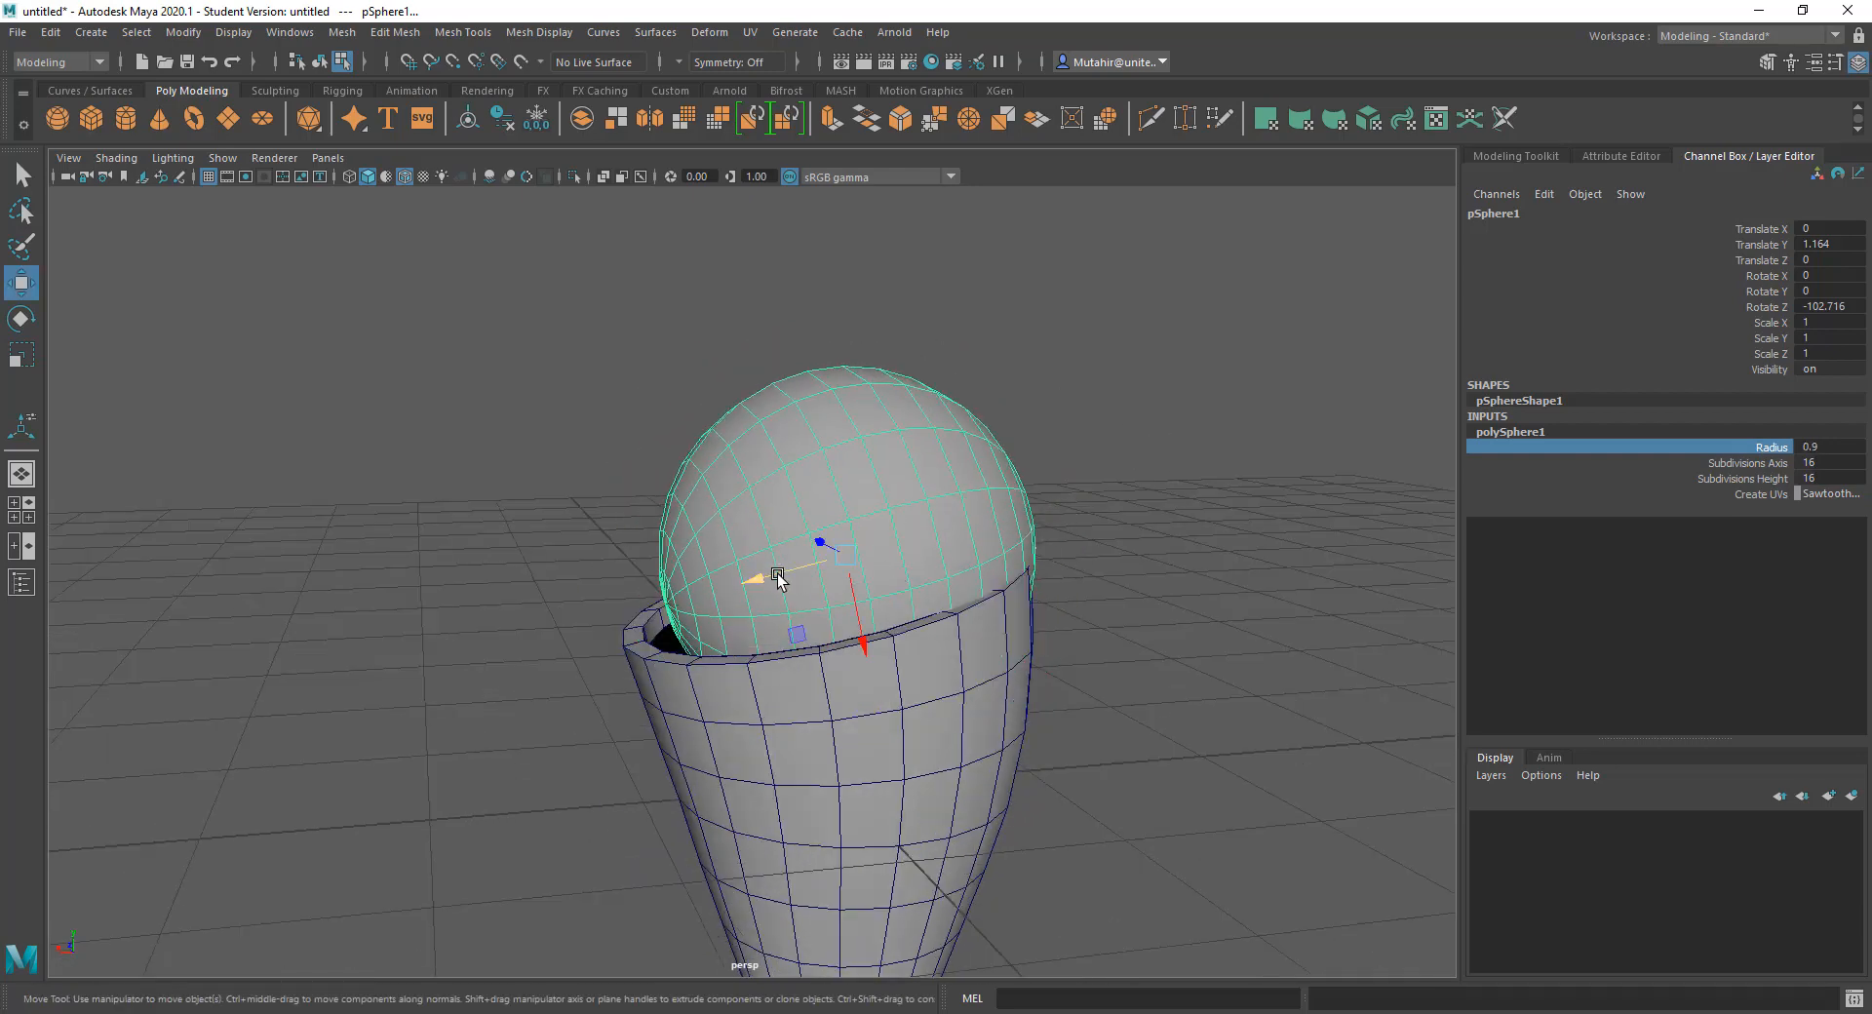
pyautogui.moveTo(767, 576); pyautogui.dragTo(844, 604)
pyautogui.moveTo(723, 632); pyautogui.dragTo(850, 634)
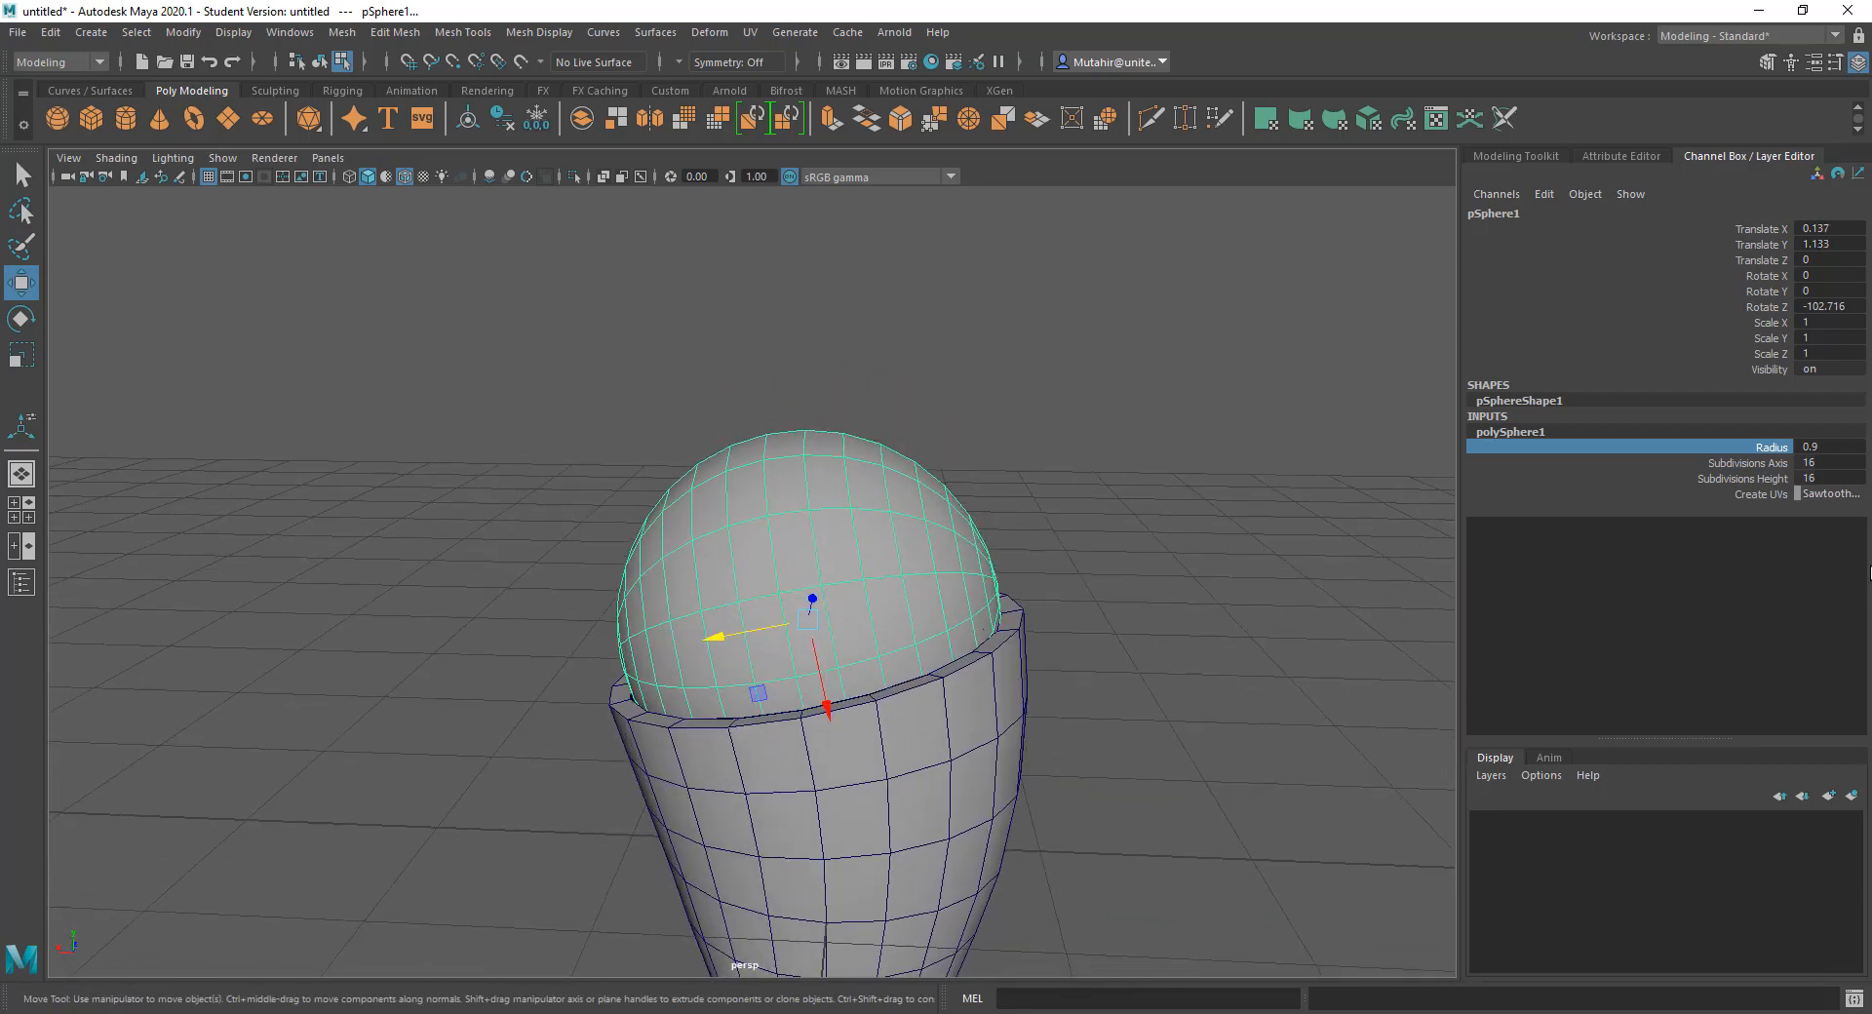
# Step: Try Radius values of 0.8 and 0.85 on the sphere, and set the Radius back to 0.9
pyautogui.doubleClick(1831, 445)
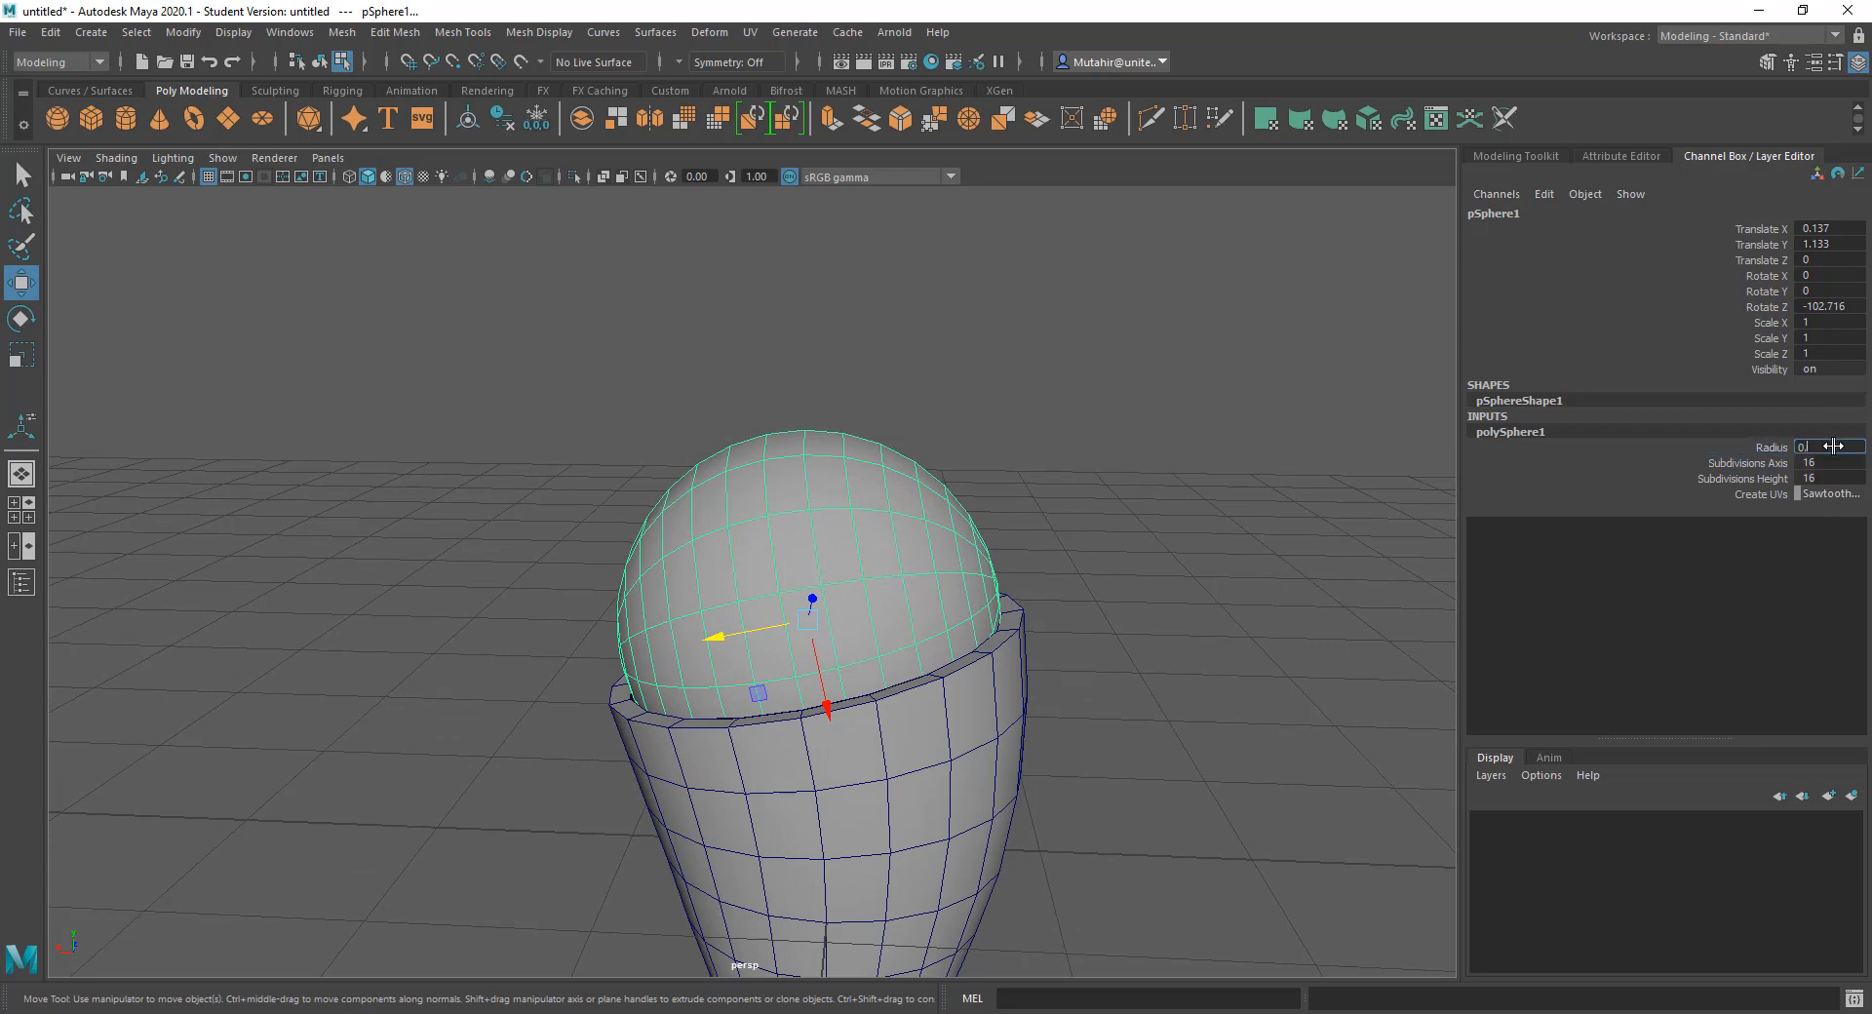
pyautogui.write('0.8')
pyautogui.press('Return')
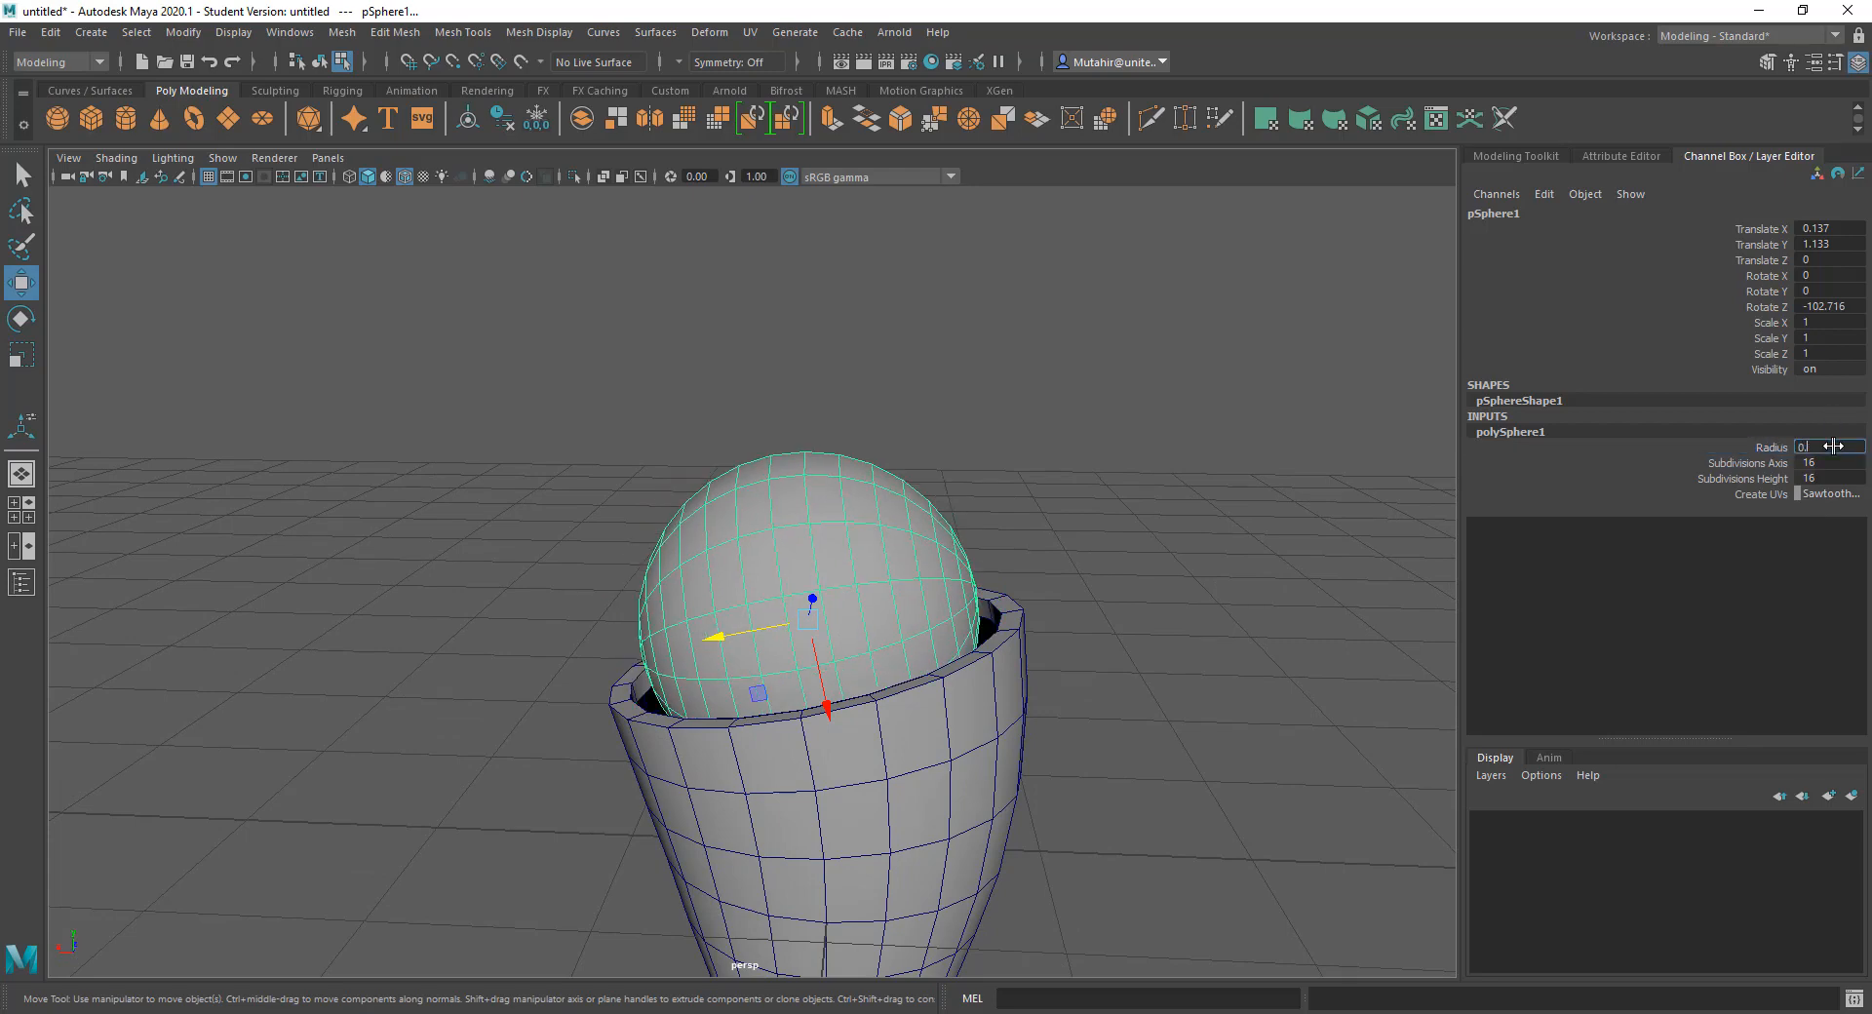
pyautogui.write('5')
pyautogui.press('Return')
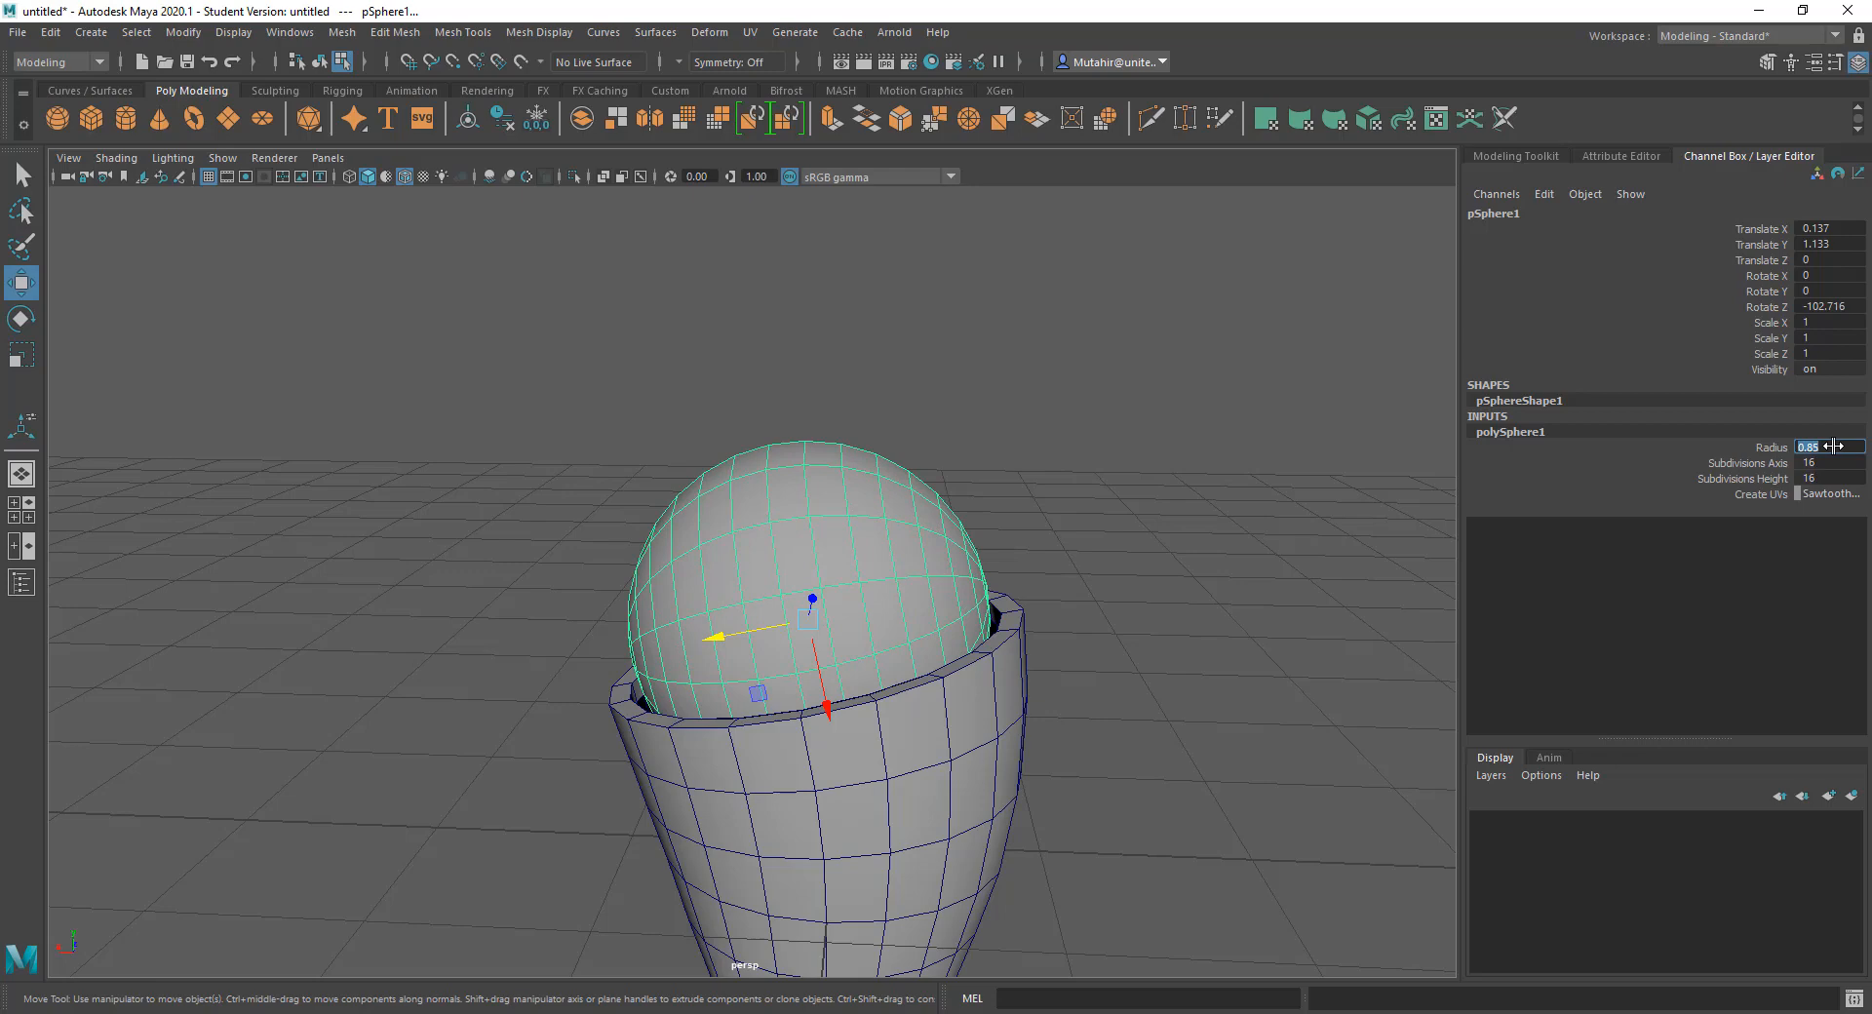
pyautogui.write('0.9')
pyautogui.press('Return')
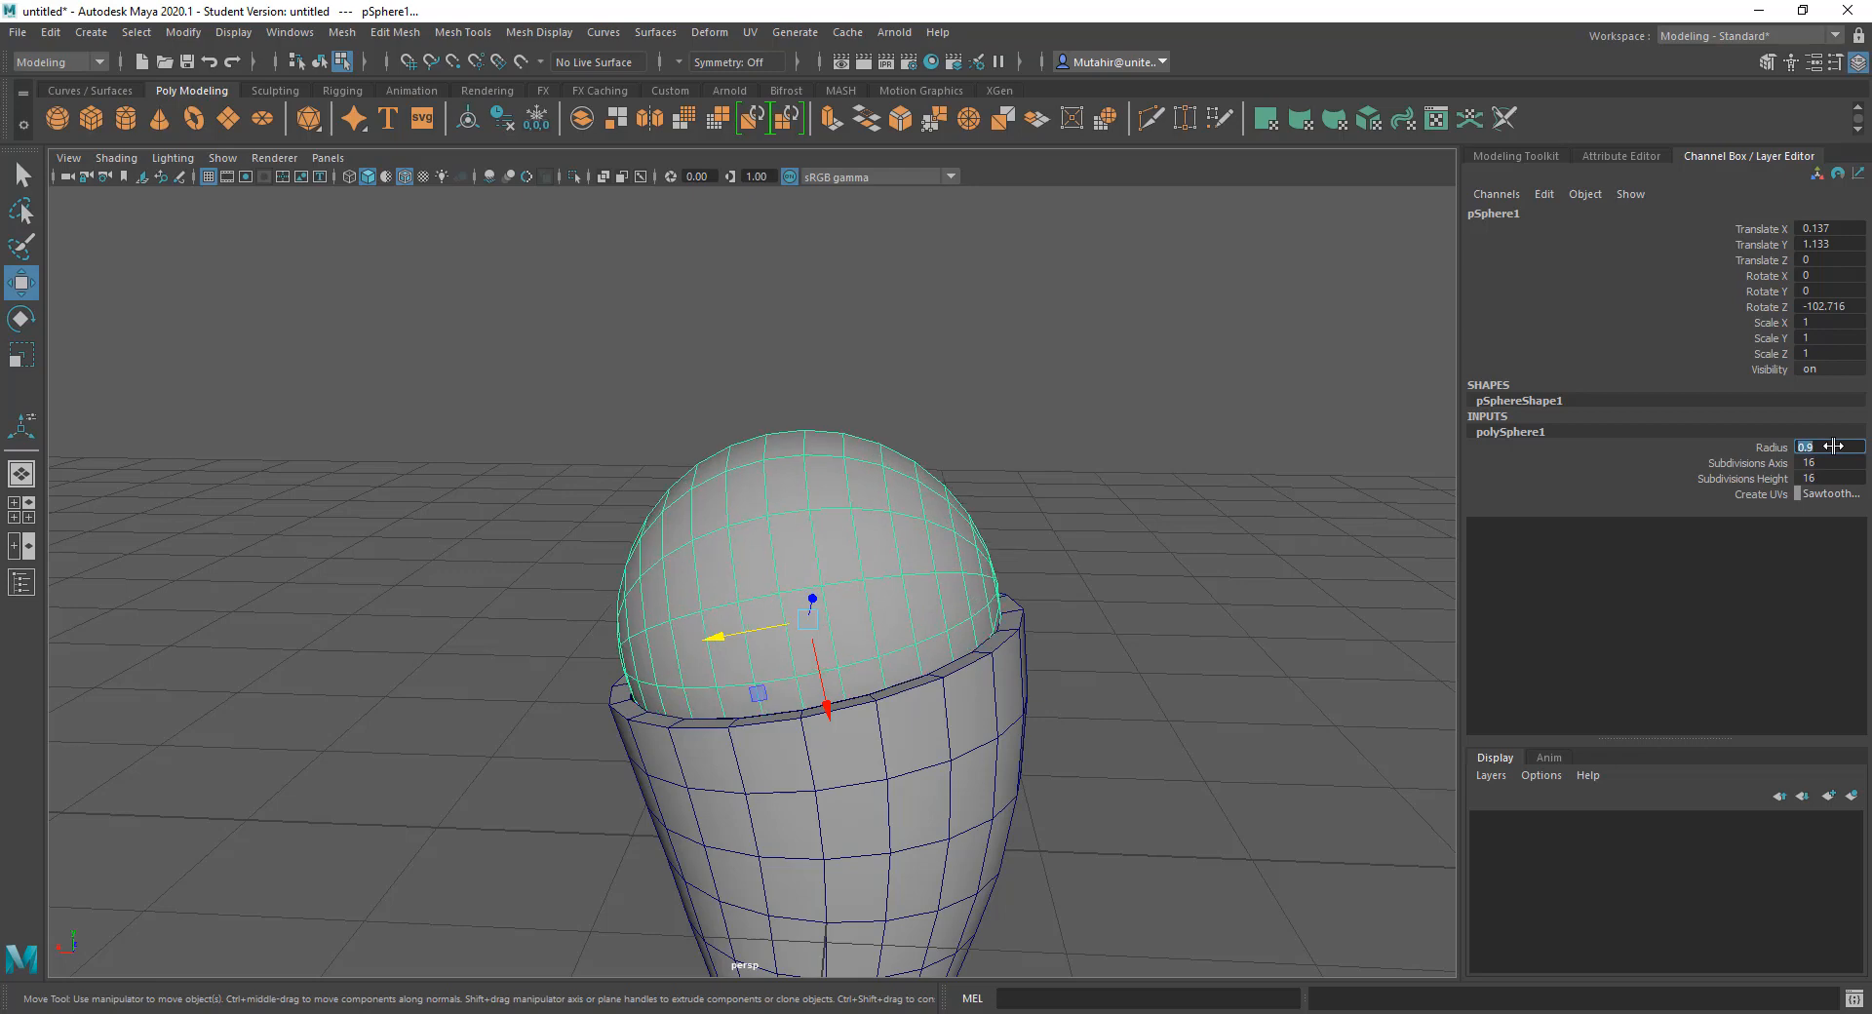
# Step: Nudge the sphere along its tilted axis to about X 0.142, Y 1.132 and deselect it
pyautogui.keyDown('alt'); pyautogui.moveTo(876, 674); pyautogui.dragTo(879, 671); pyautogui.keyUp('alt')
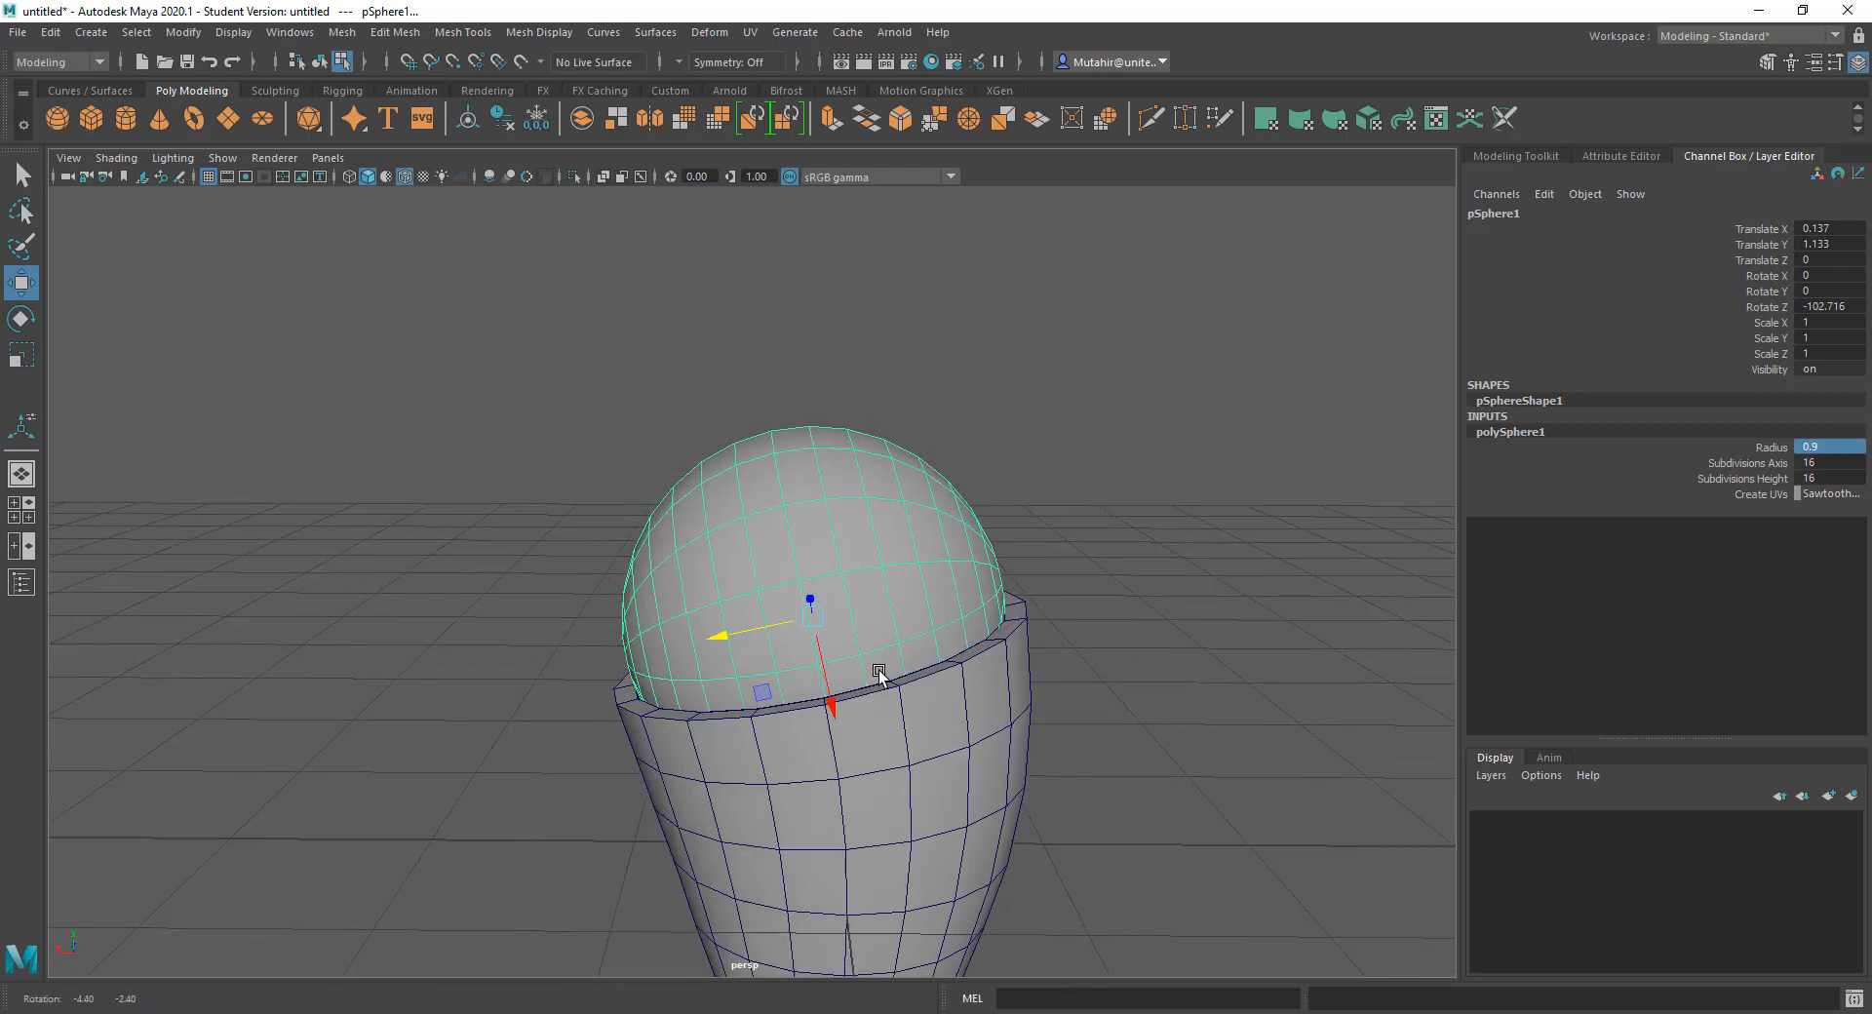
pyautogui.moveTo(722, 636); pyautogui.dragTo(726, 648)
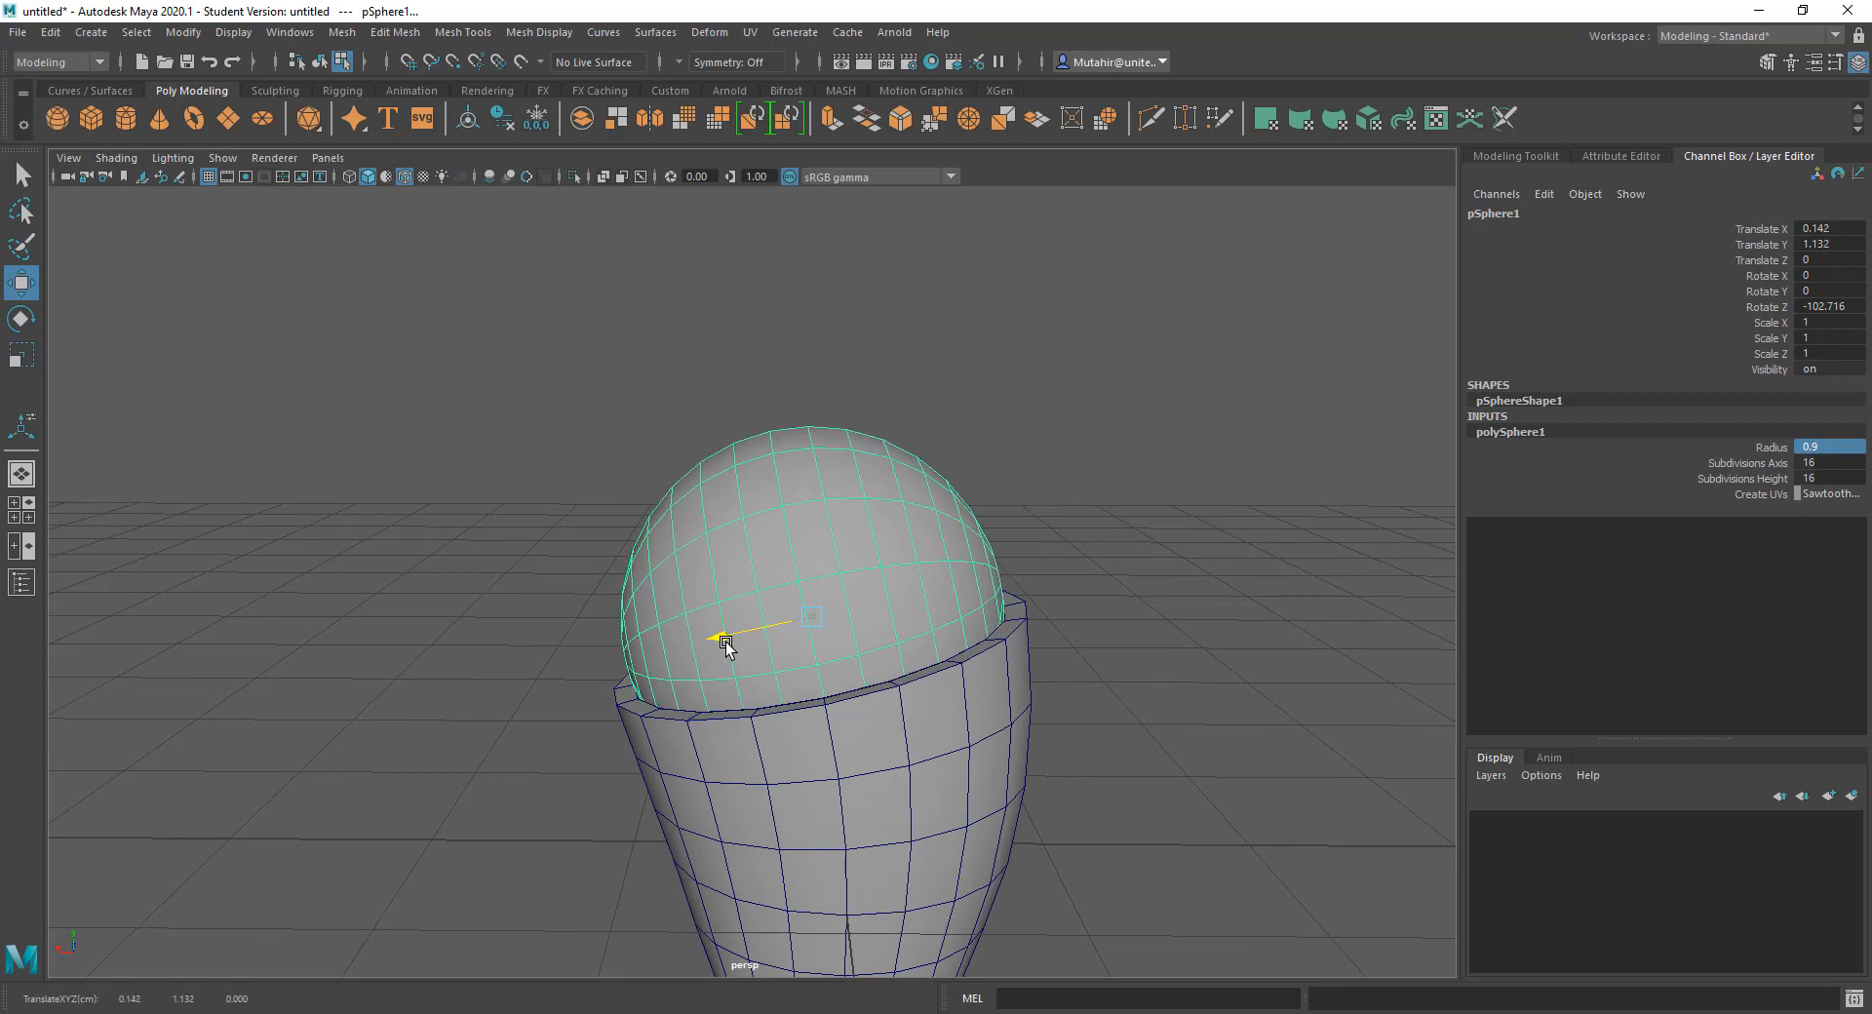
pyautogui.click(1162, 546)
pyautogui.keyDown('alt'); pyautogui.moveTo(1163, 546); pyautogui.dragTo(849, 606); pyautogui.keyUp('alt')
pyautogui.click(786, 556)
pyautogui.rightClick(898, 527)
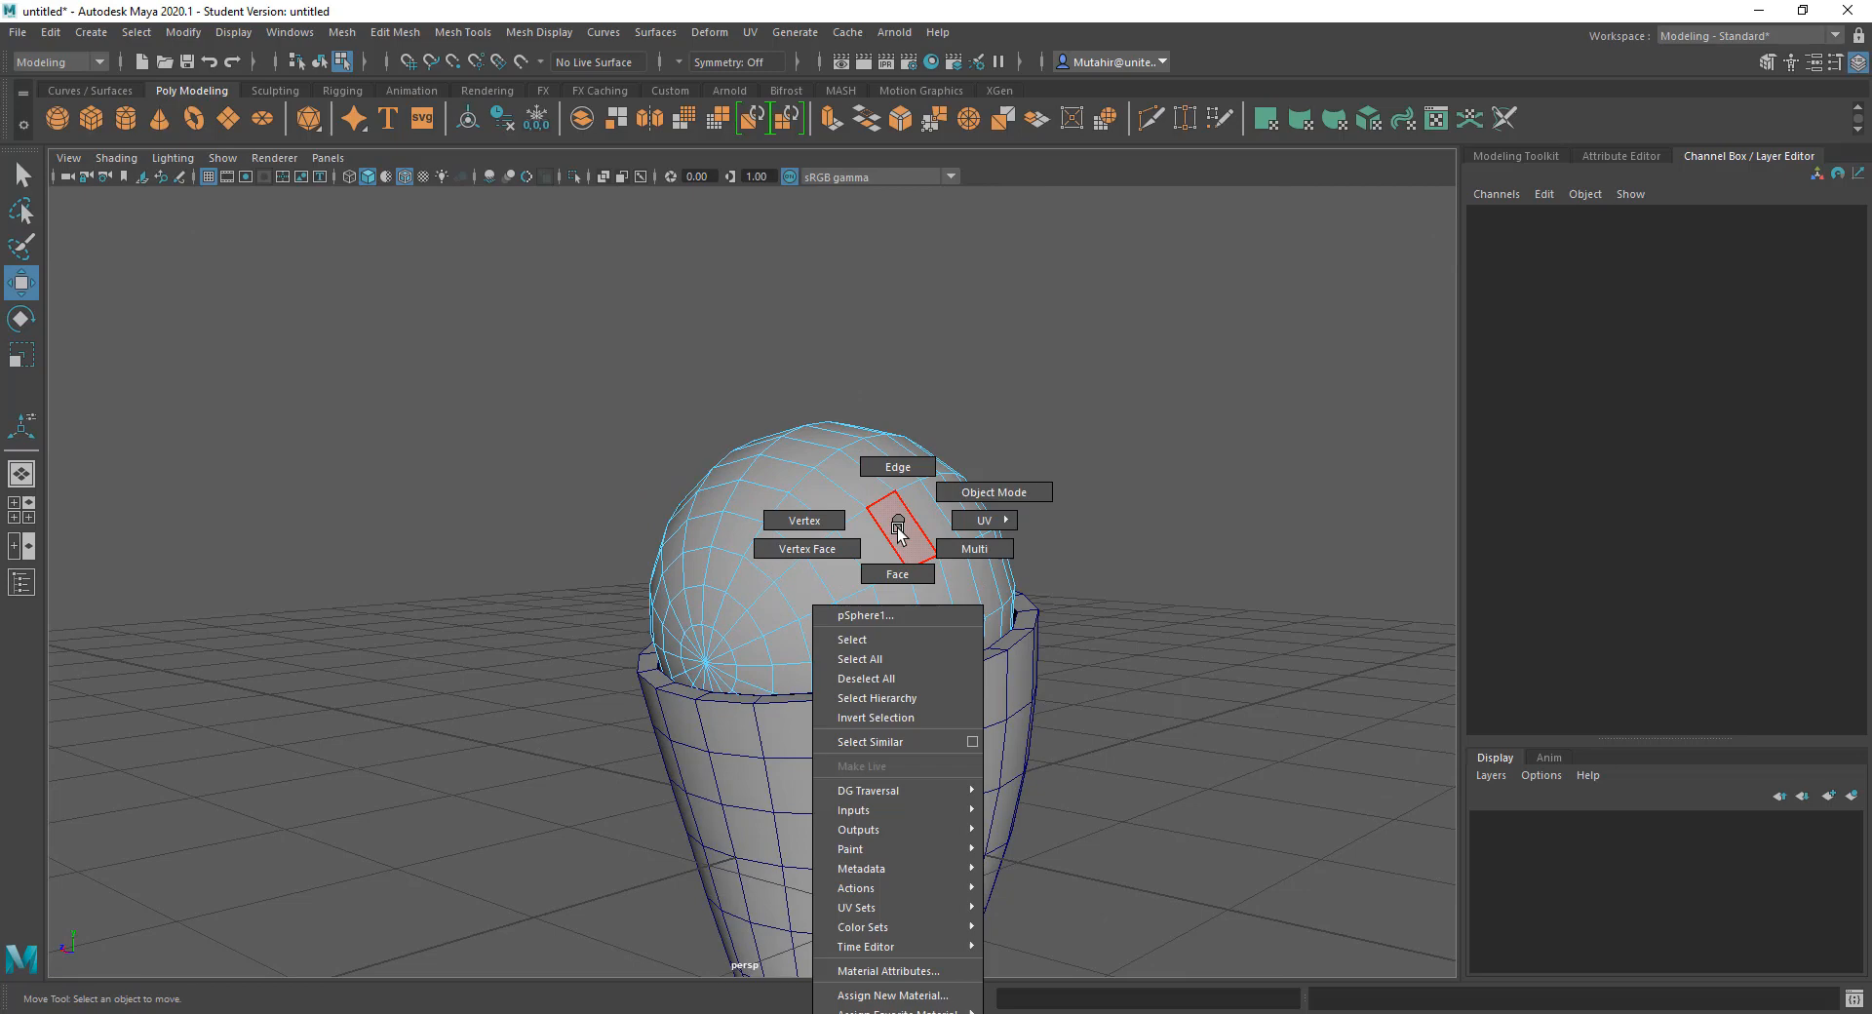
pyautogui.click(993, 493)
pyautogui.keyDown('alt'); pyautogui.moveTo(1002, 569); pyautogui.dragTo(1011, 589); pyautogui.keyUp('alt')
pyautogui.press('q')
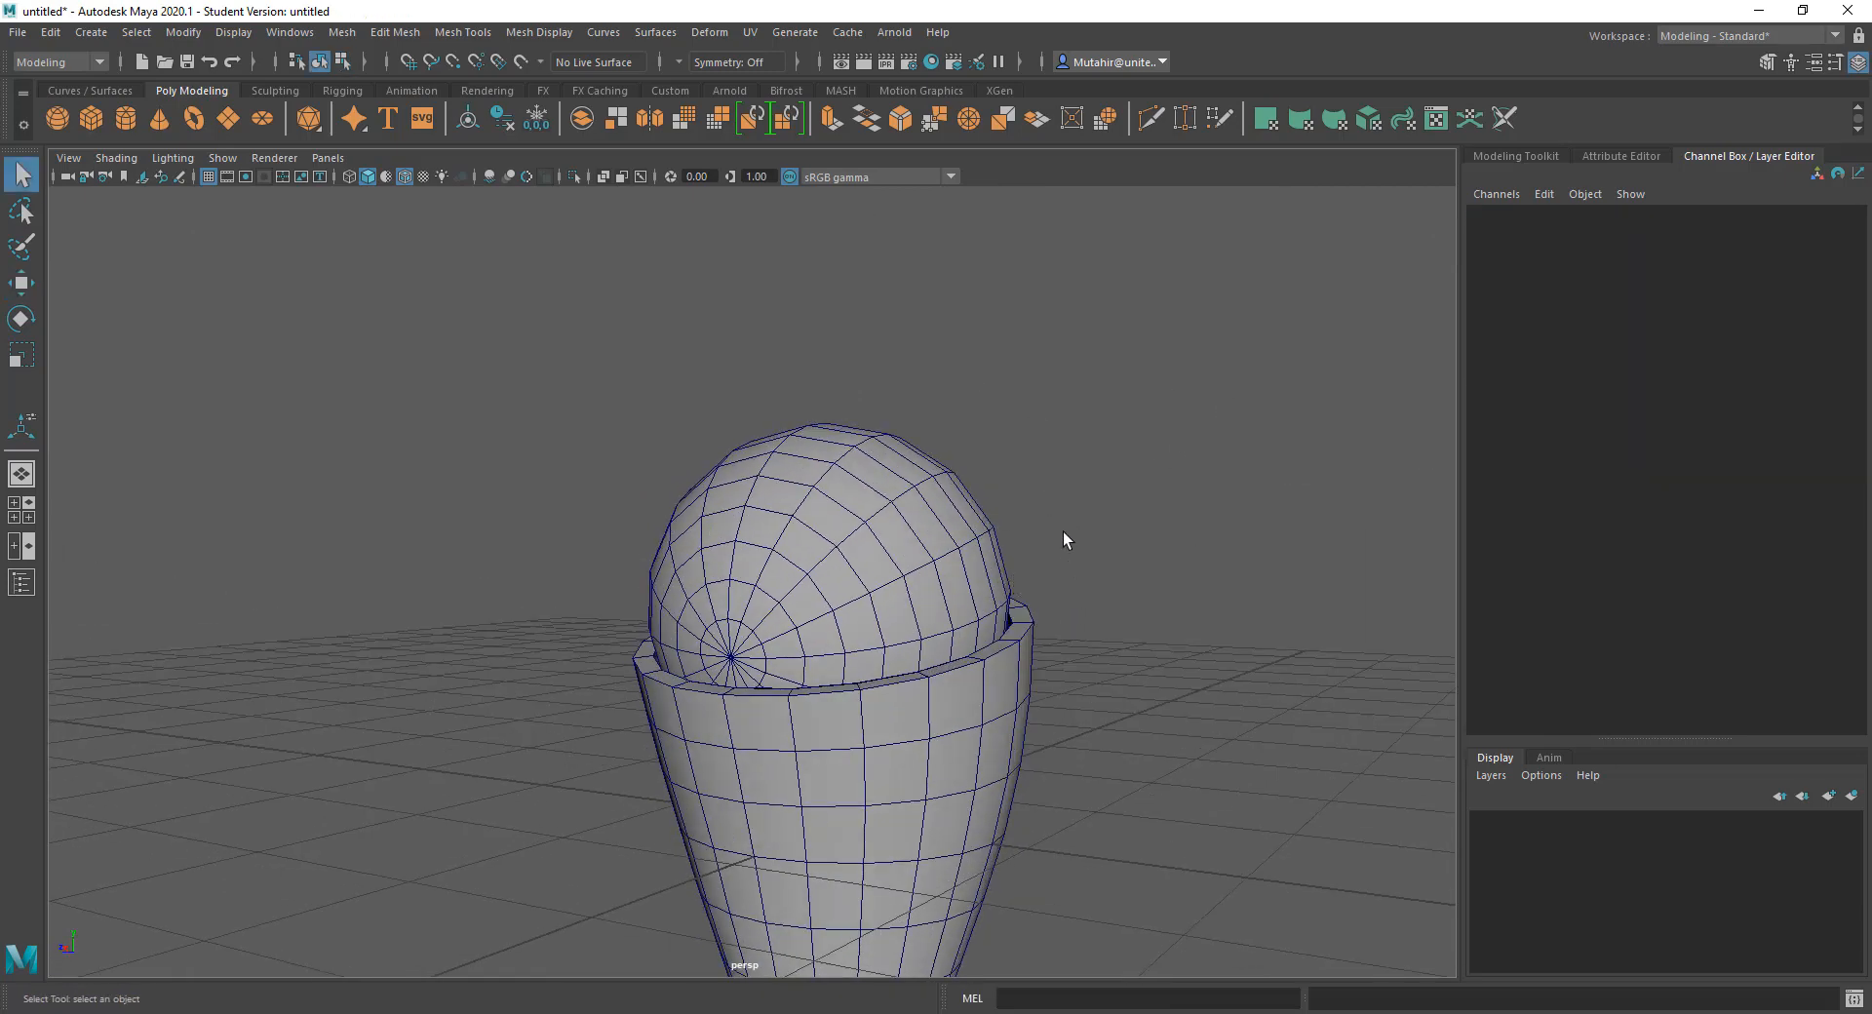
pyautogui.keyDown('alt'); pyautogui.moveTo(1063, 531); pyautogui.dragTo(909, 546); pyautogui.keyUp('alt')
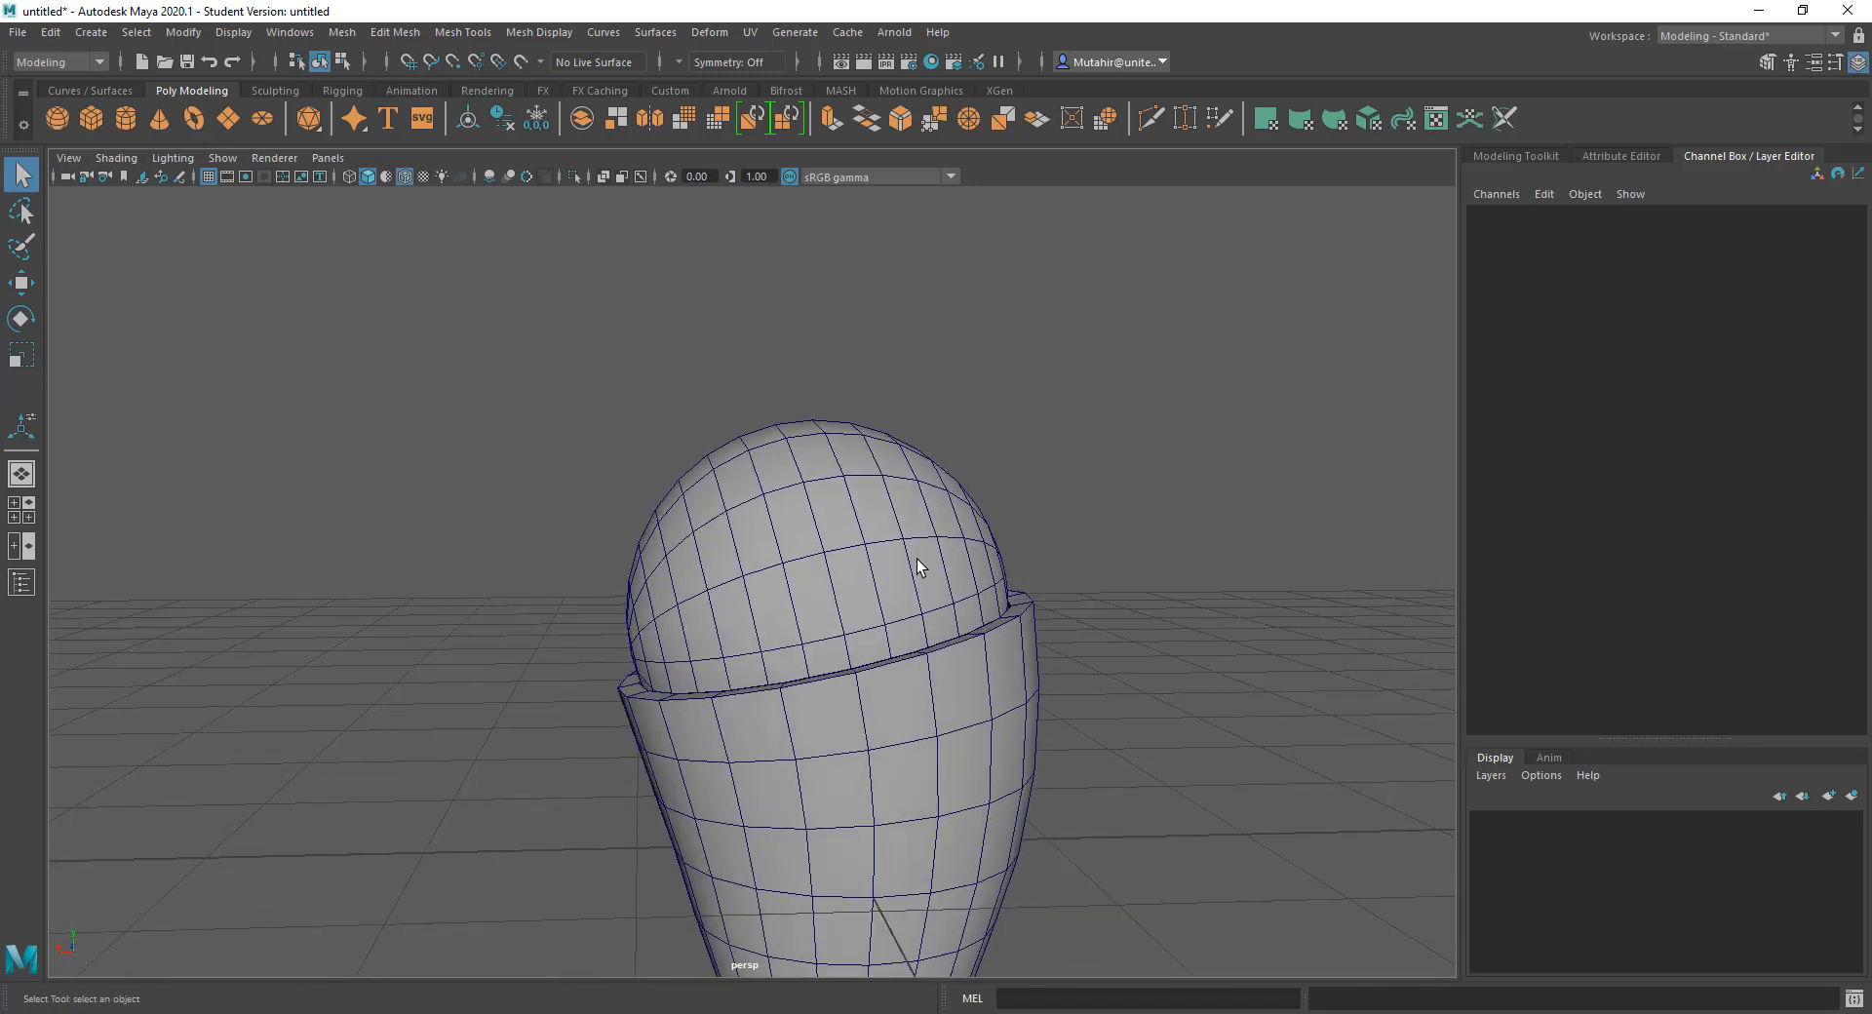
# Step: Switch the sphere to face selection and display the front view in wireframe mode
pyautogui.click(812, 519)
pyautogui.rightClick(827, 475)
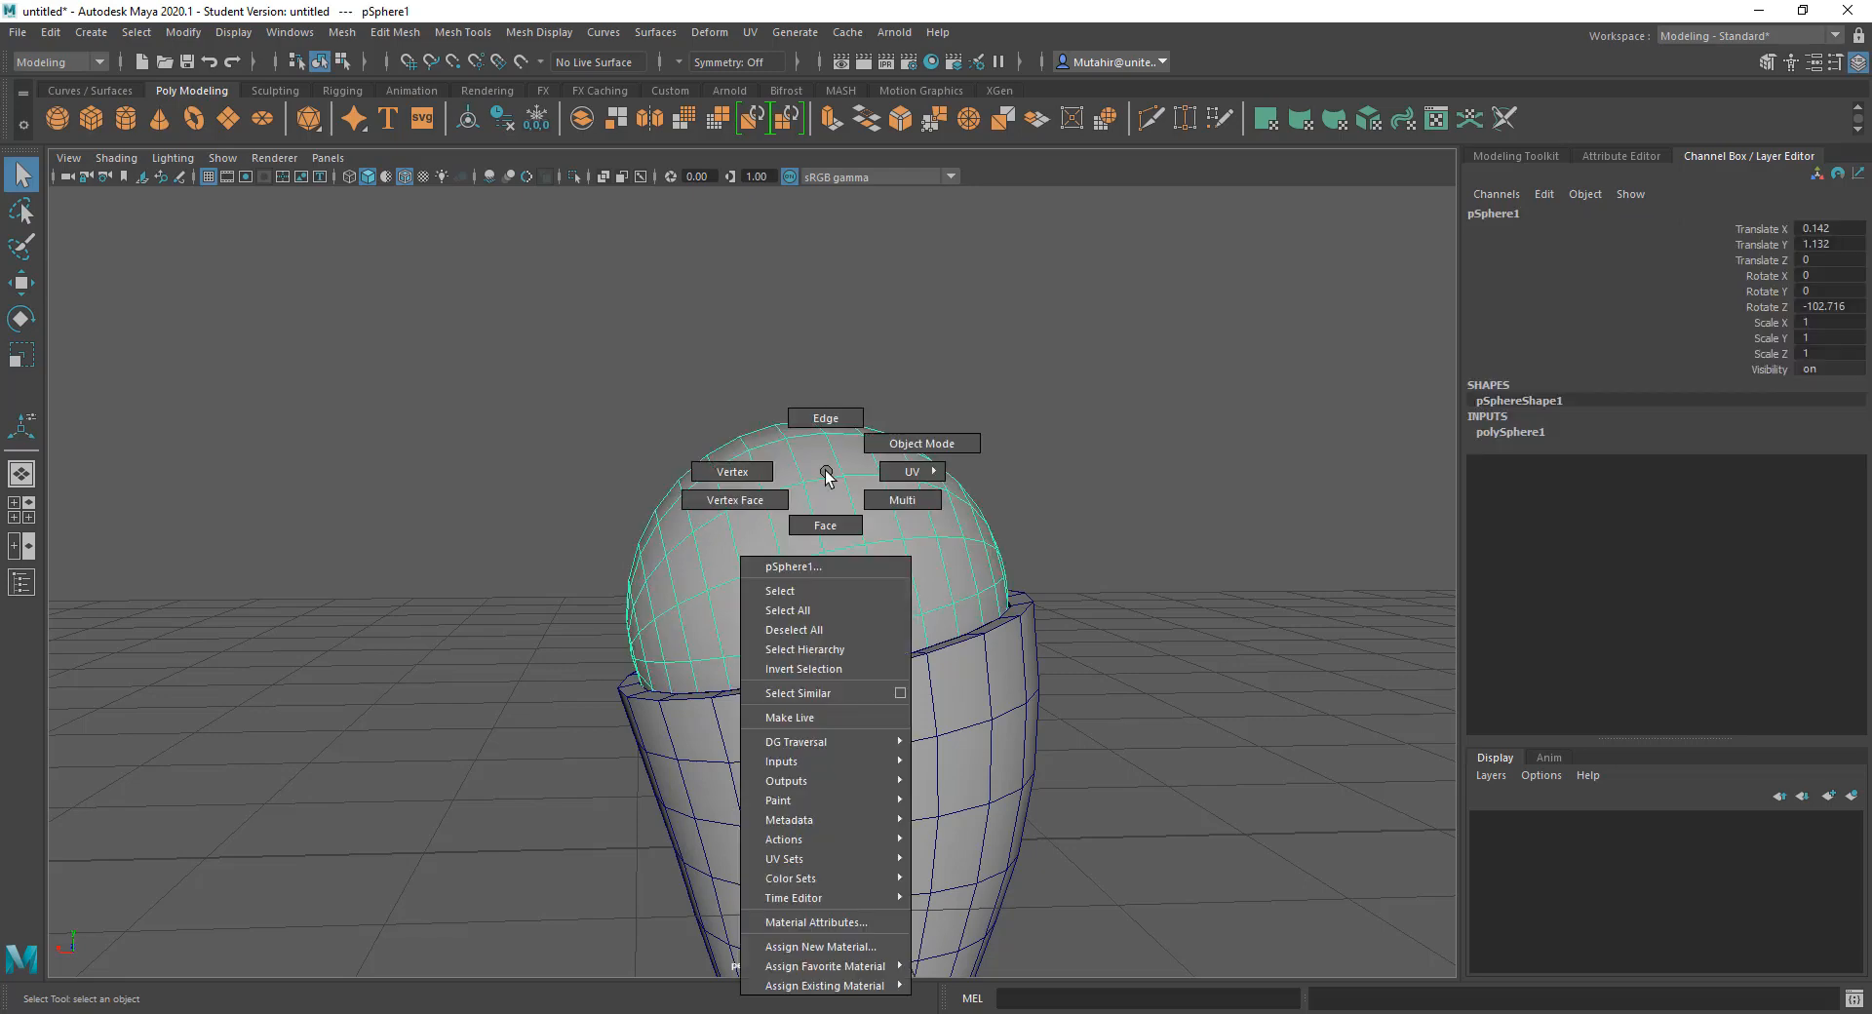
pyautogui.click(825, 526)
pyautogui.keyDown('alt'); pyautogui.moveTo(923, 530); pyautogui.dragTo(840, 492); pyautogui.keyUp('alt')
pyautogui.press('space')
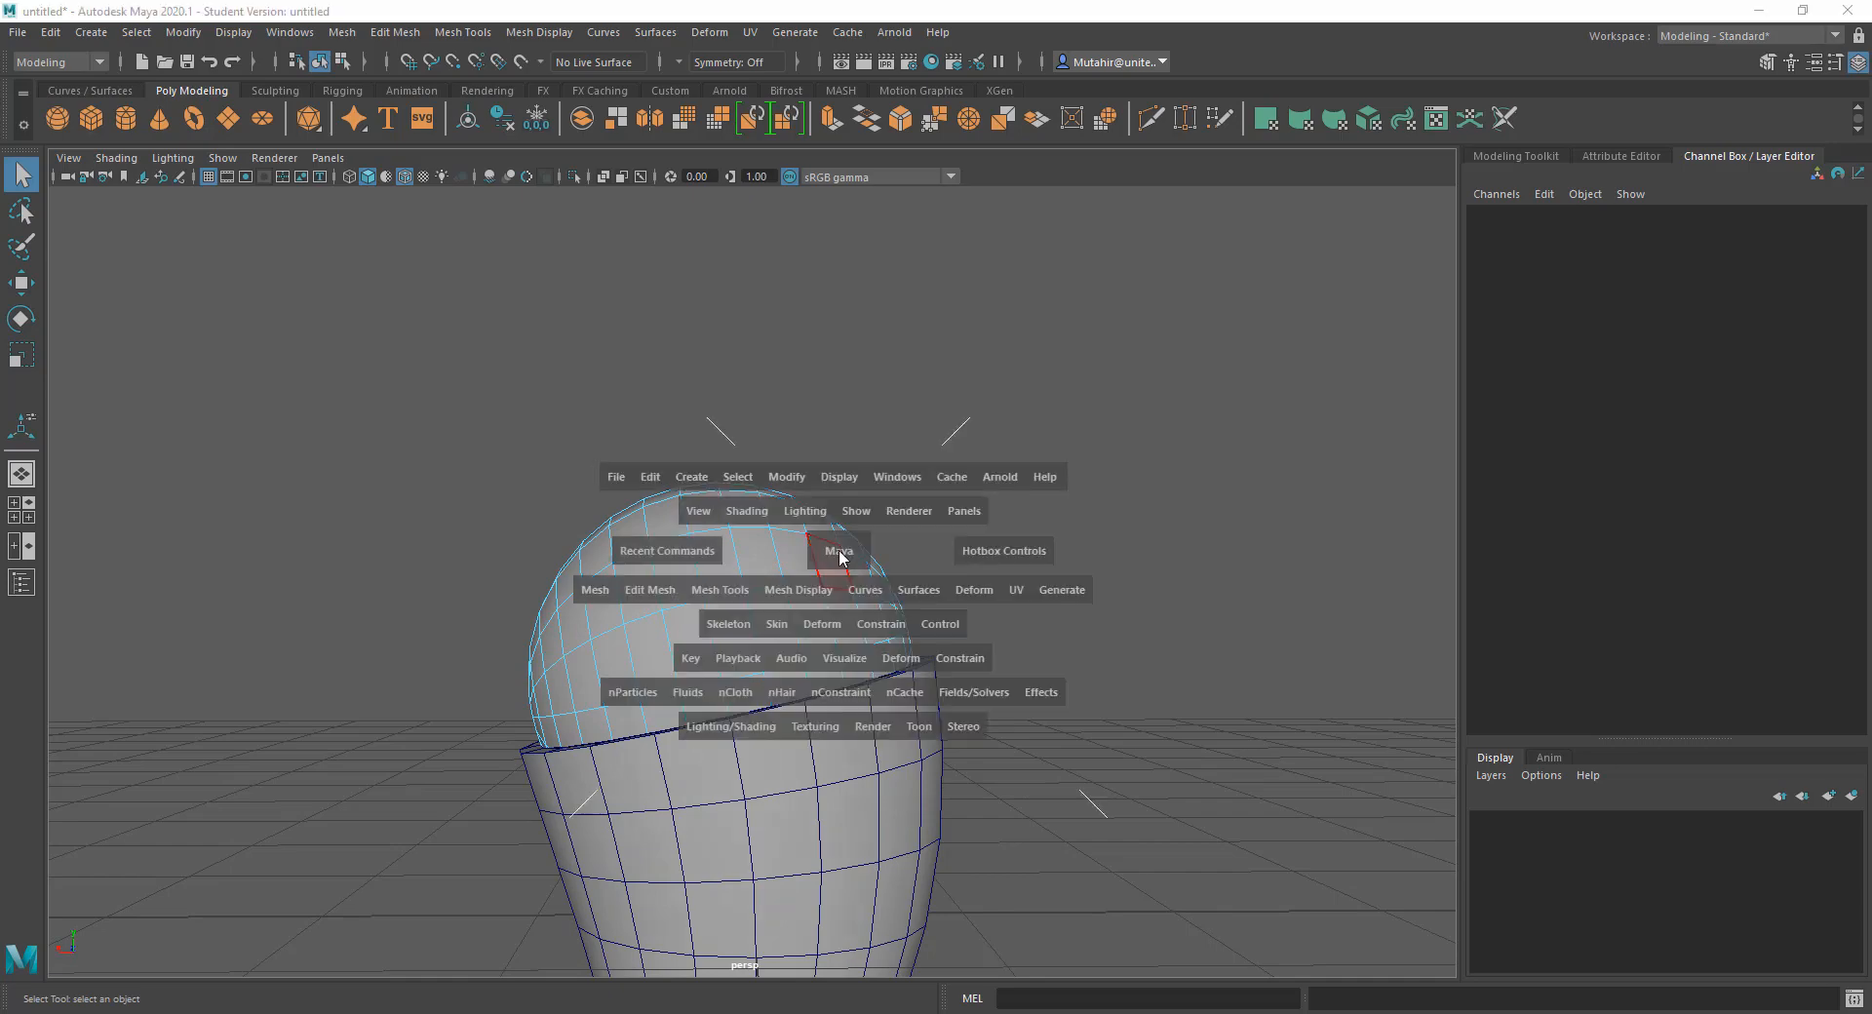
pyautogui.moveTo(839, 556); pyautogui.dragTo(847, 598)
pyautogui.keyDown('alt'); pyautogui.moveTo(848, 598); pyautogui.dragTo(890, 666, button='right'); pyautogui.keyUp('alt')
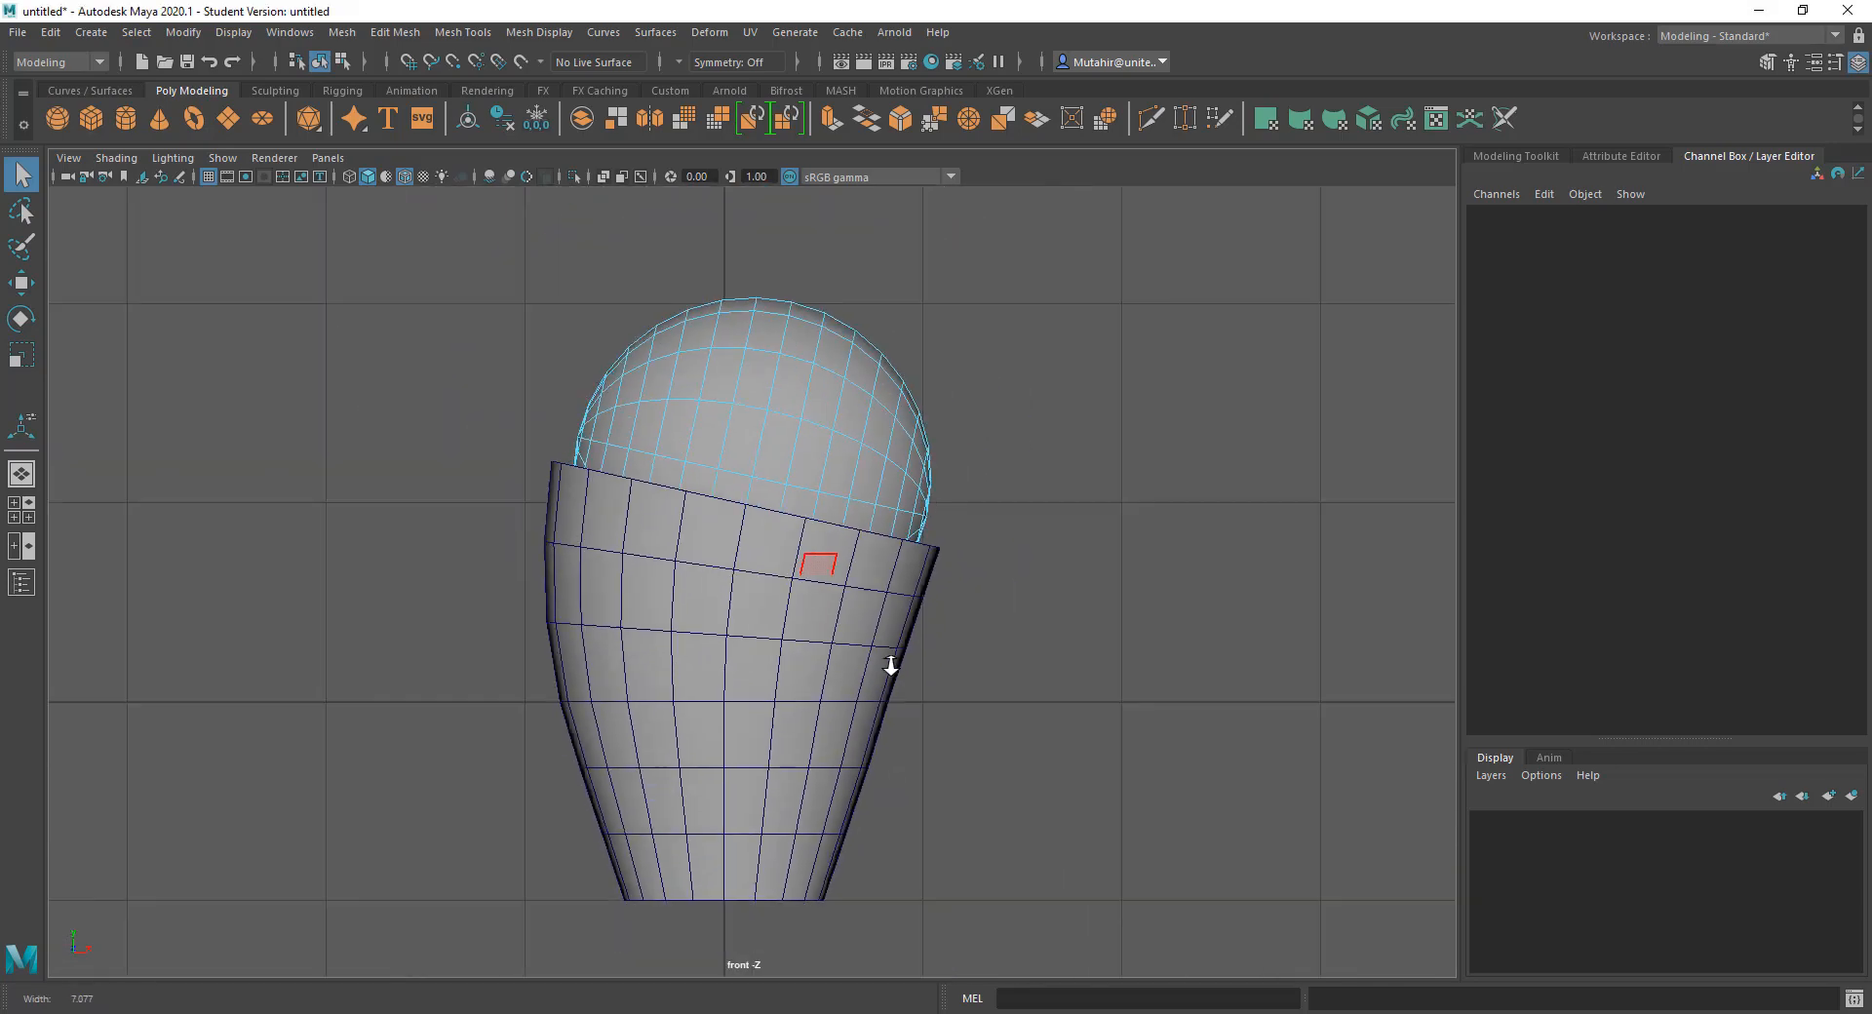
pyautogui.press('4')
pyautogui.keyDown('alt'); pyautogui.moveTo(838, 393); pyautogui.dragTo(840, 437, button='middle'); pyautogui.keyUp('alt')
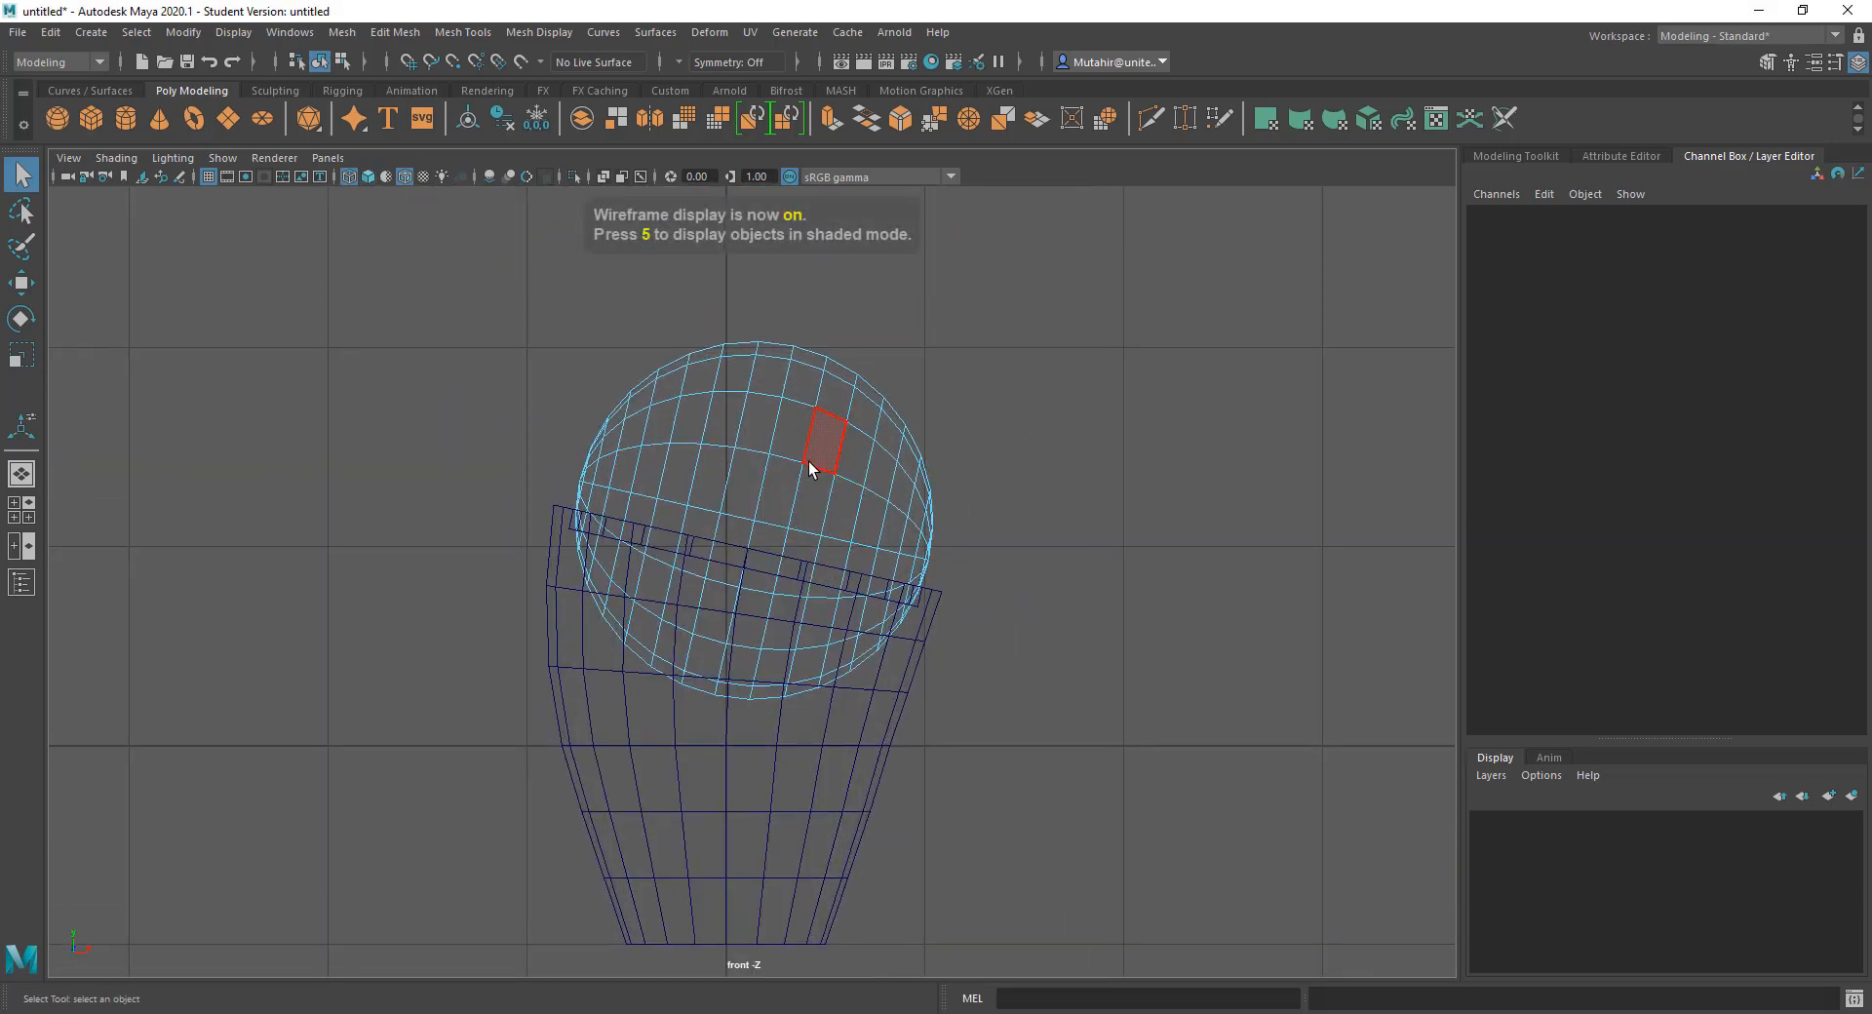
# Step: Select a face loop parallel to the sphere's equator and grow the selection to cover roughly two thirds of the sphere
pyautogui.click(761, 429)
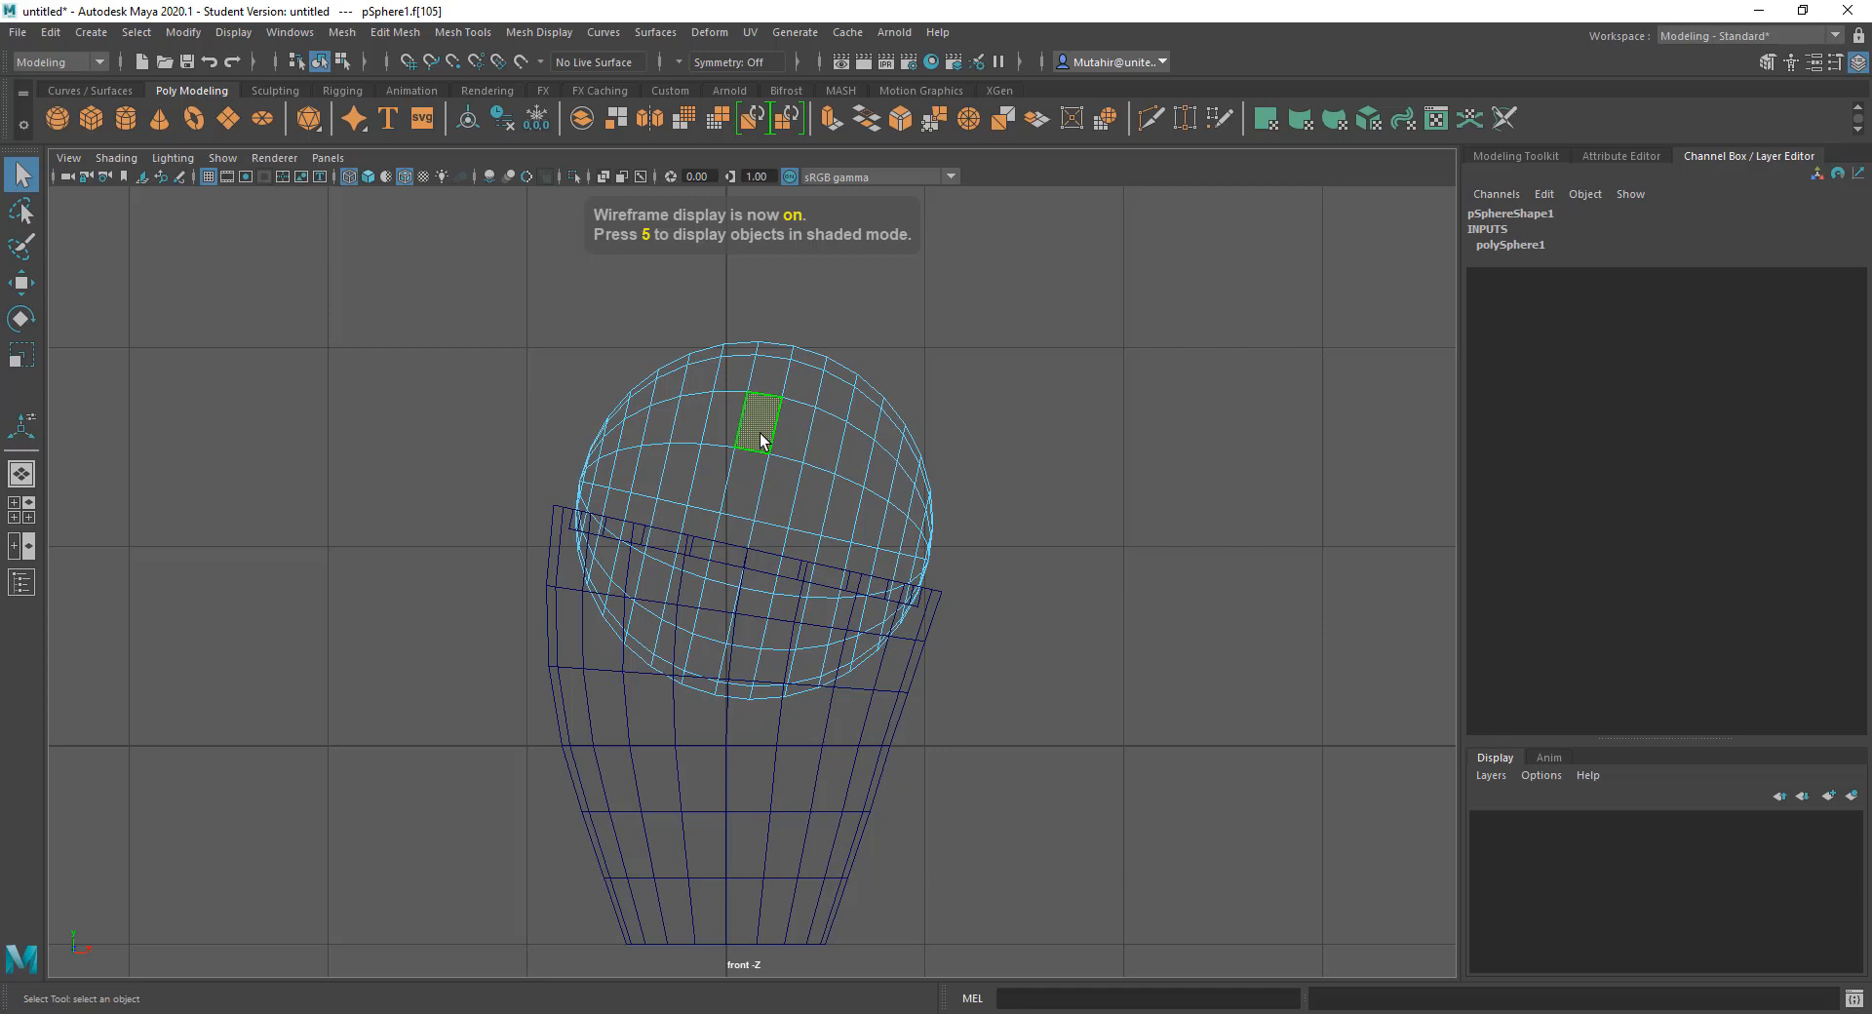
pyautogui.click(663, 422)
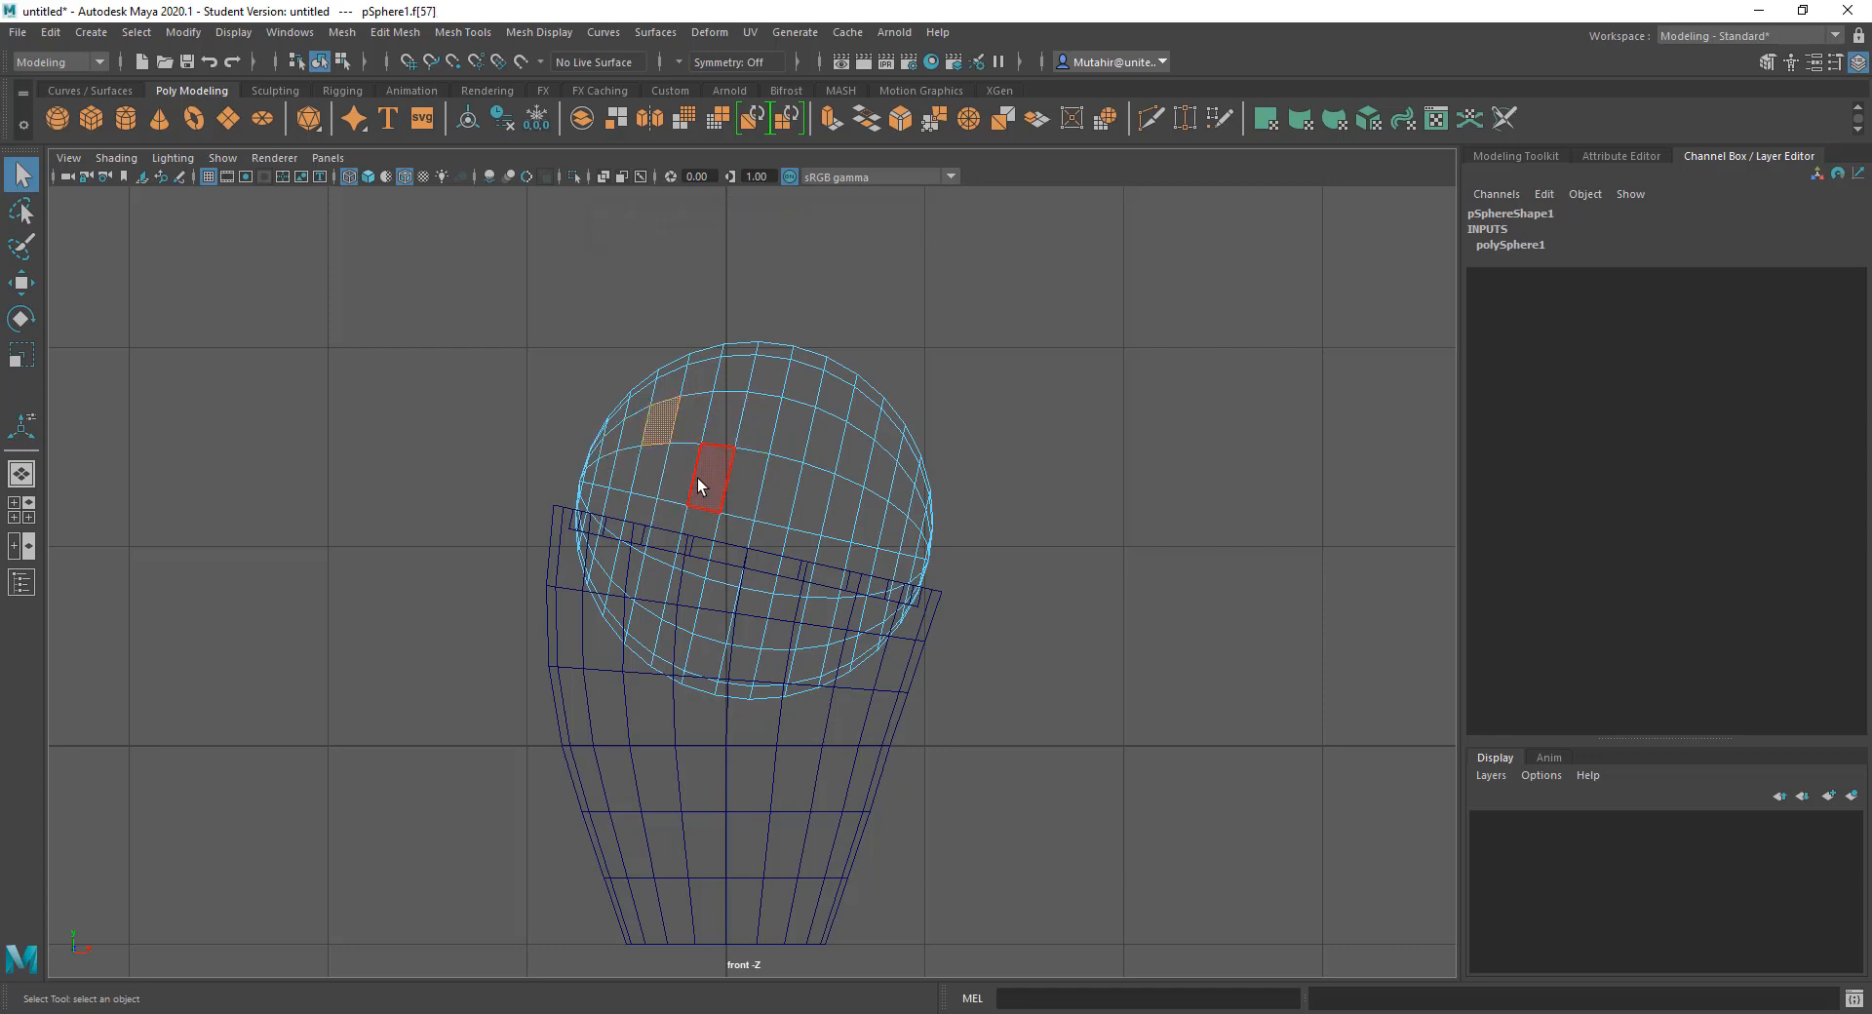
pyautogui.doubleClick(673, 392)
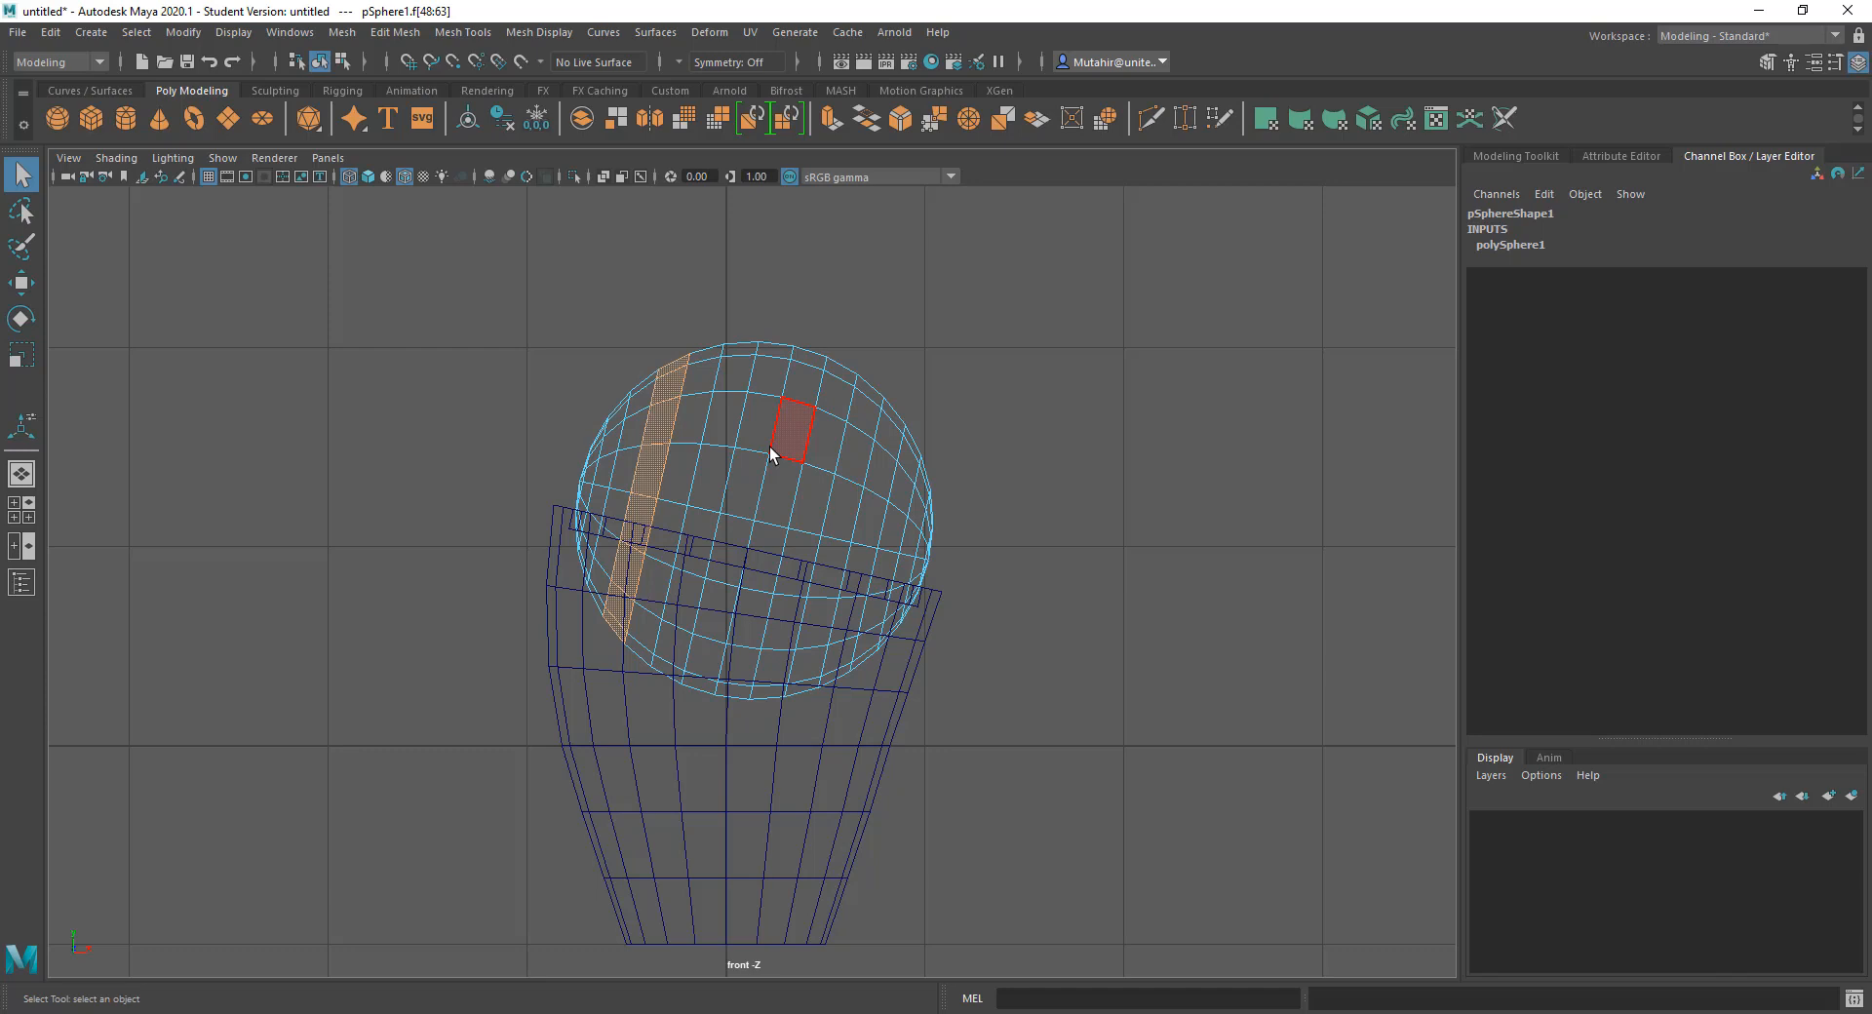
pyautogui.hotkey('shift', '.')
pyautogui.hotkey('shift', '.')
pyautogui.hotkey('shift', '.')
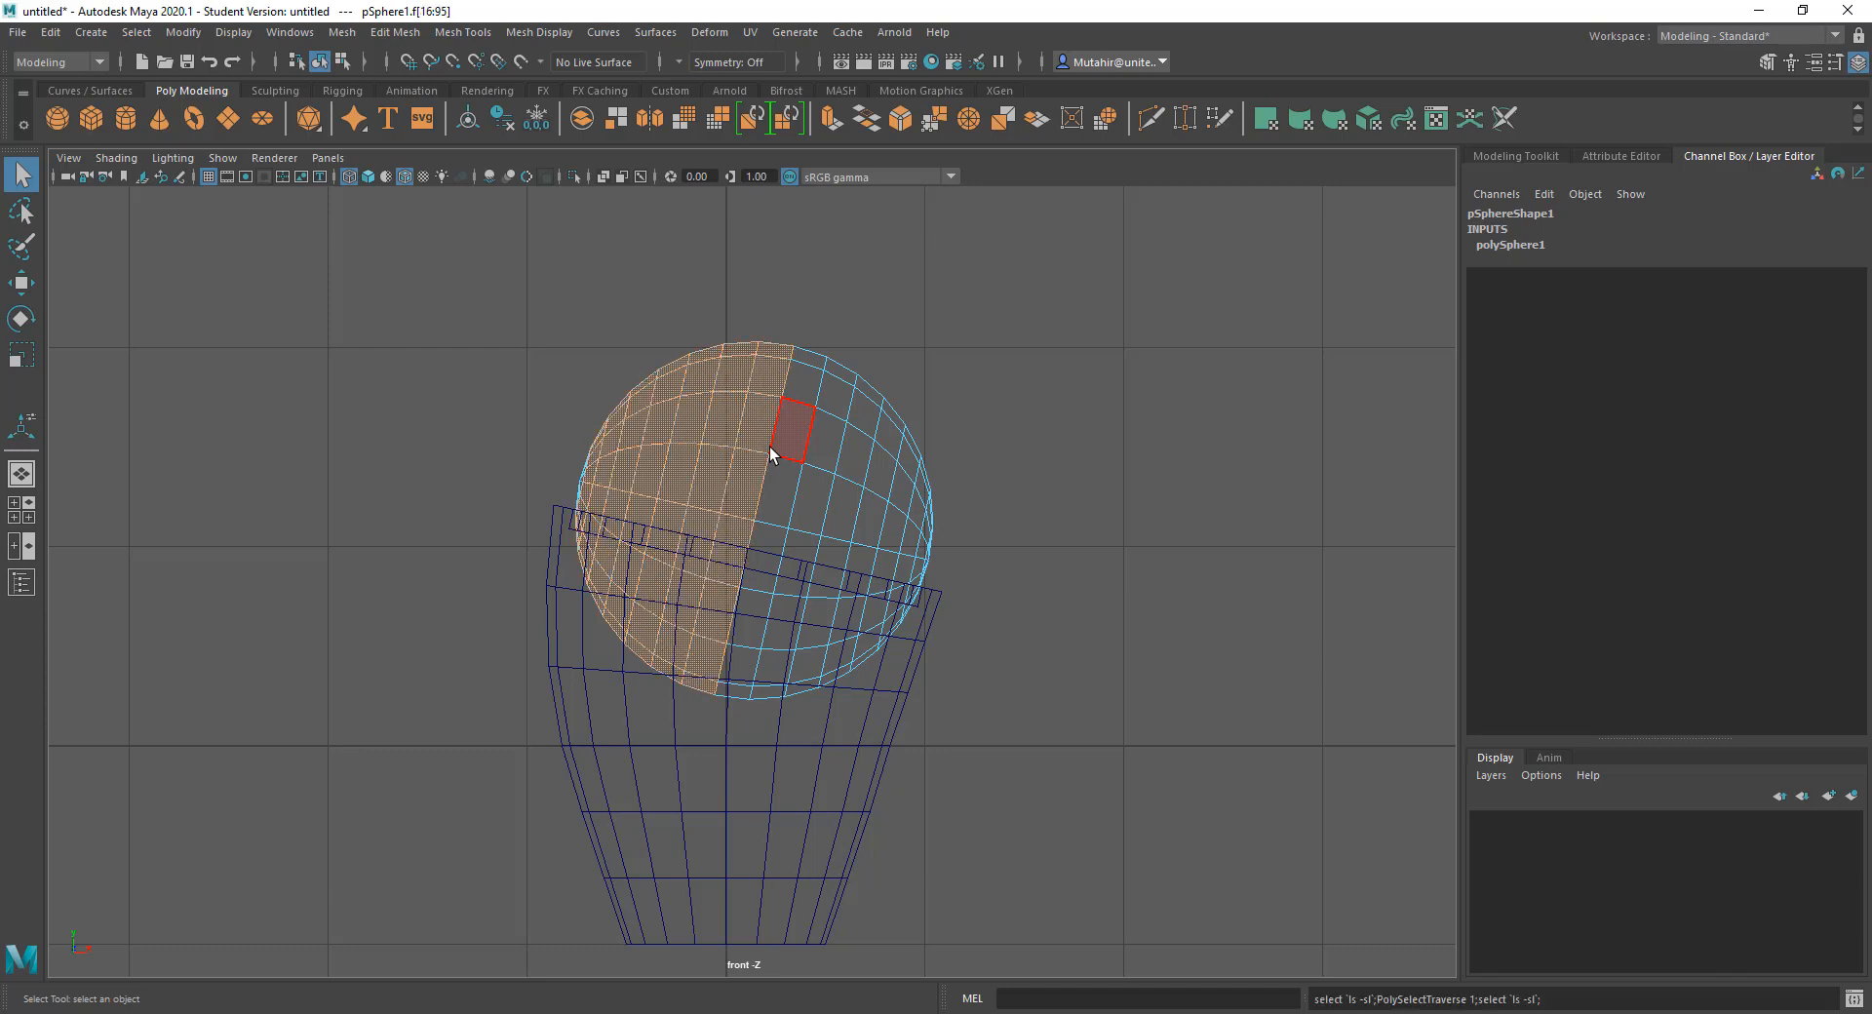
pyautogui.hotkey('shift', '.')
pyautogui.hotkey('shift', '.')
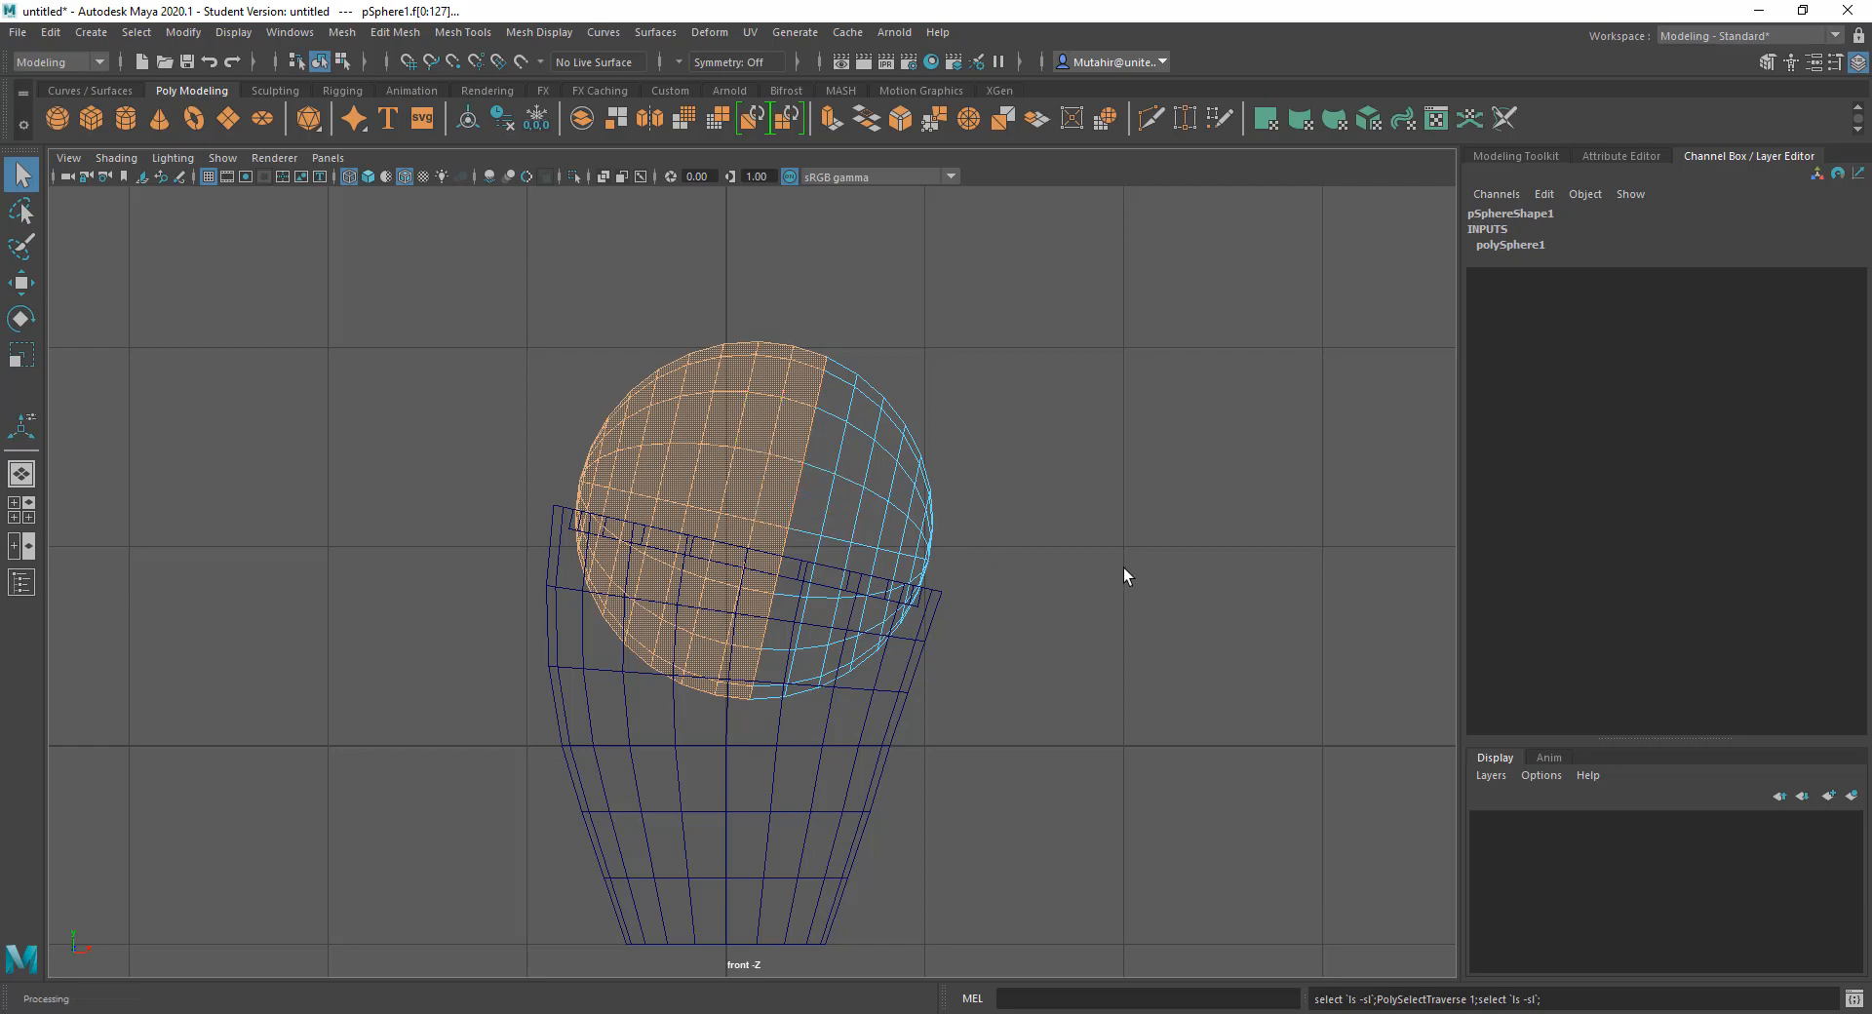
pyautogui.hotkey('shift', '.')
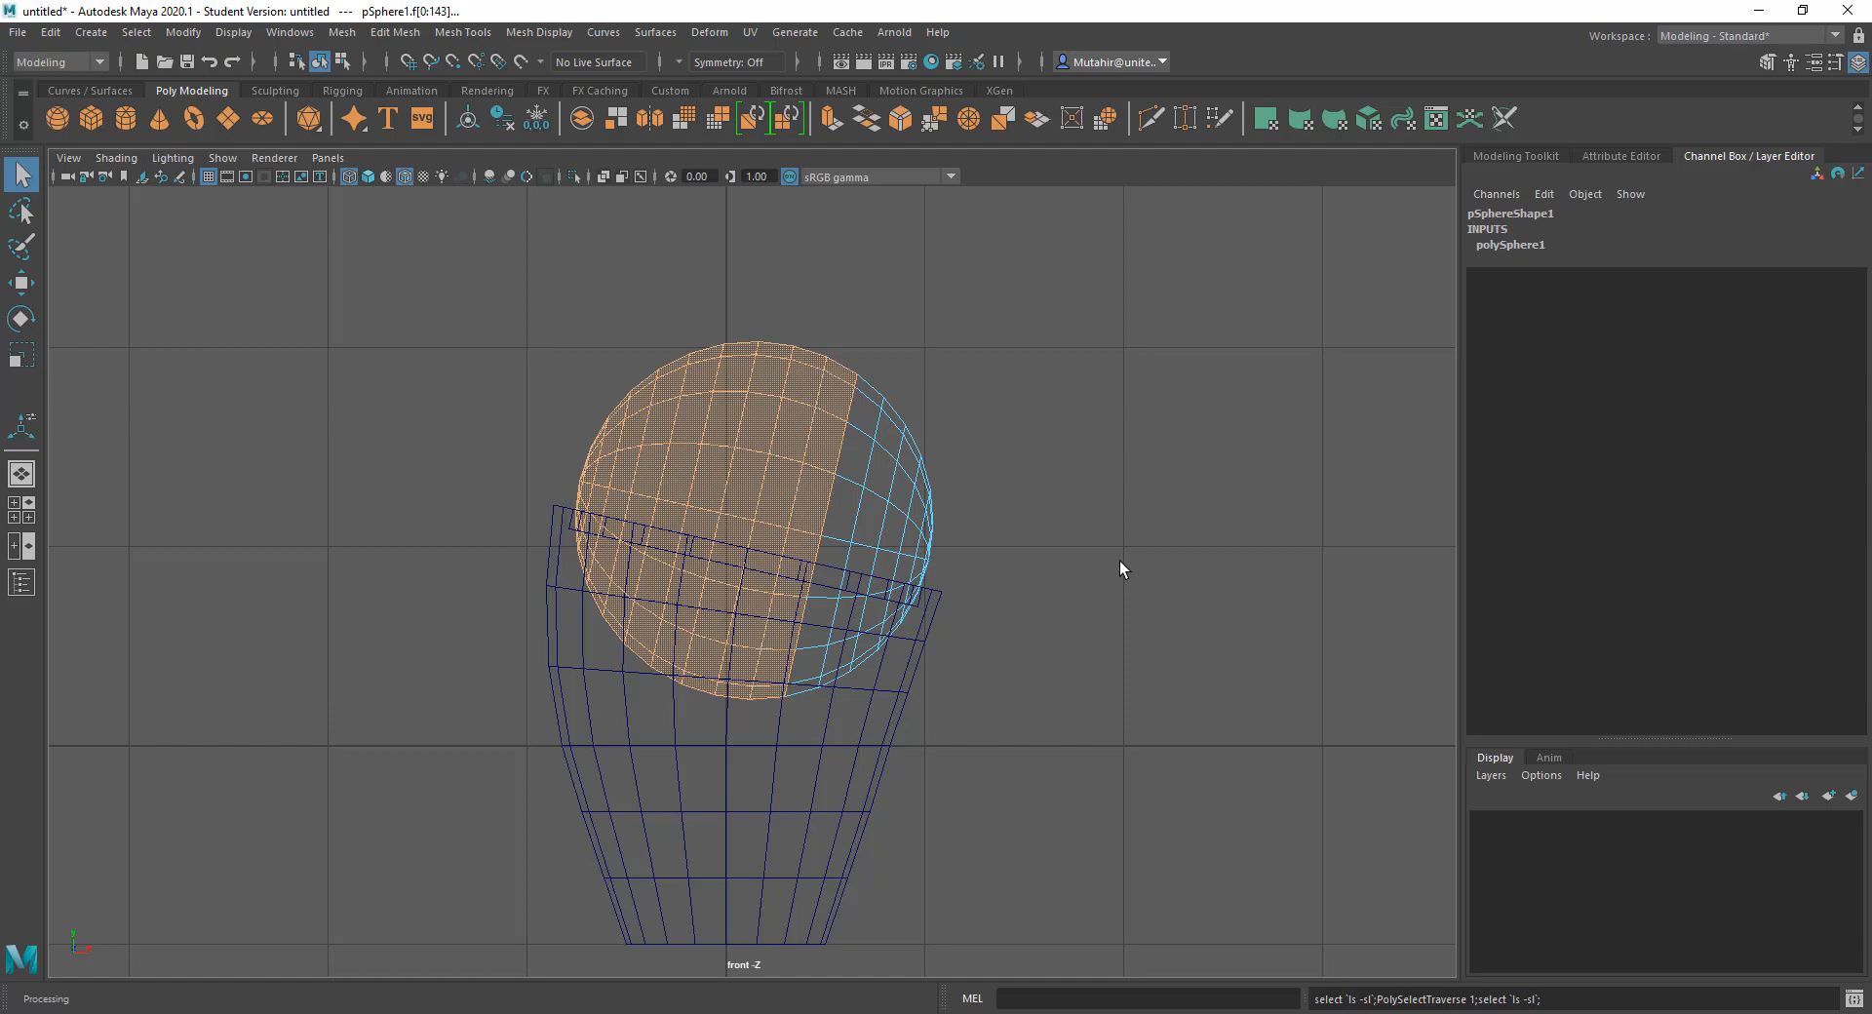
# Step: Return to the perspective view with shaded display and shrink the sphere's face selection by one loop
pyautogui.press('space')
pyautogui.moveTo(1067, 433); pyautogui.dragTo(1068, 384)
pyautogui.press('5')
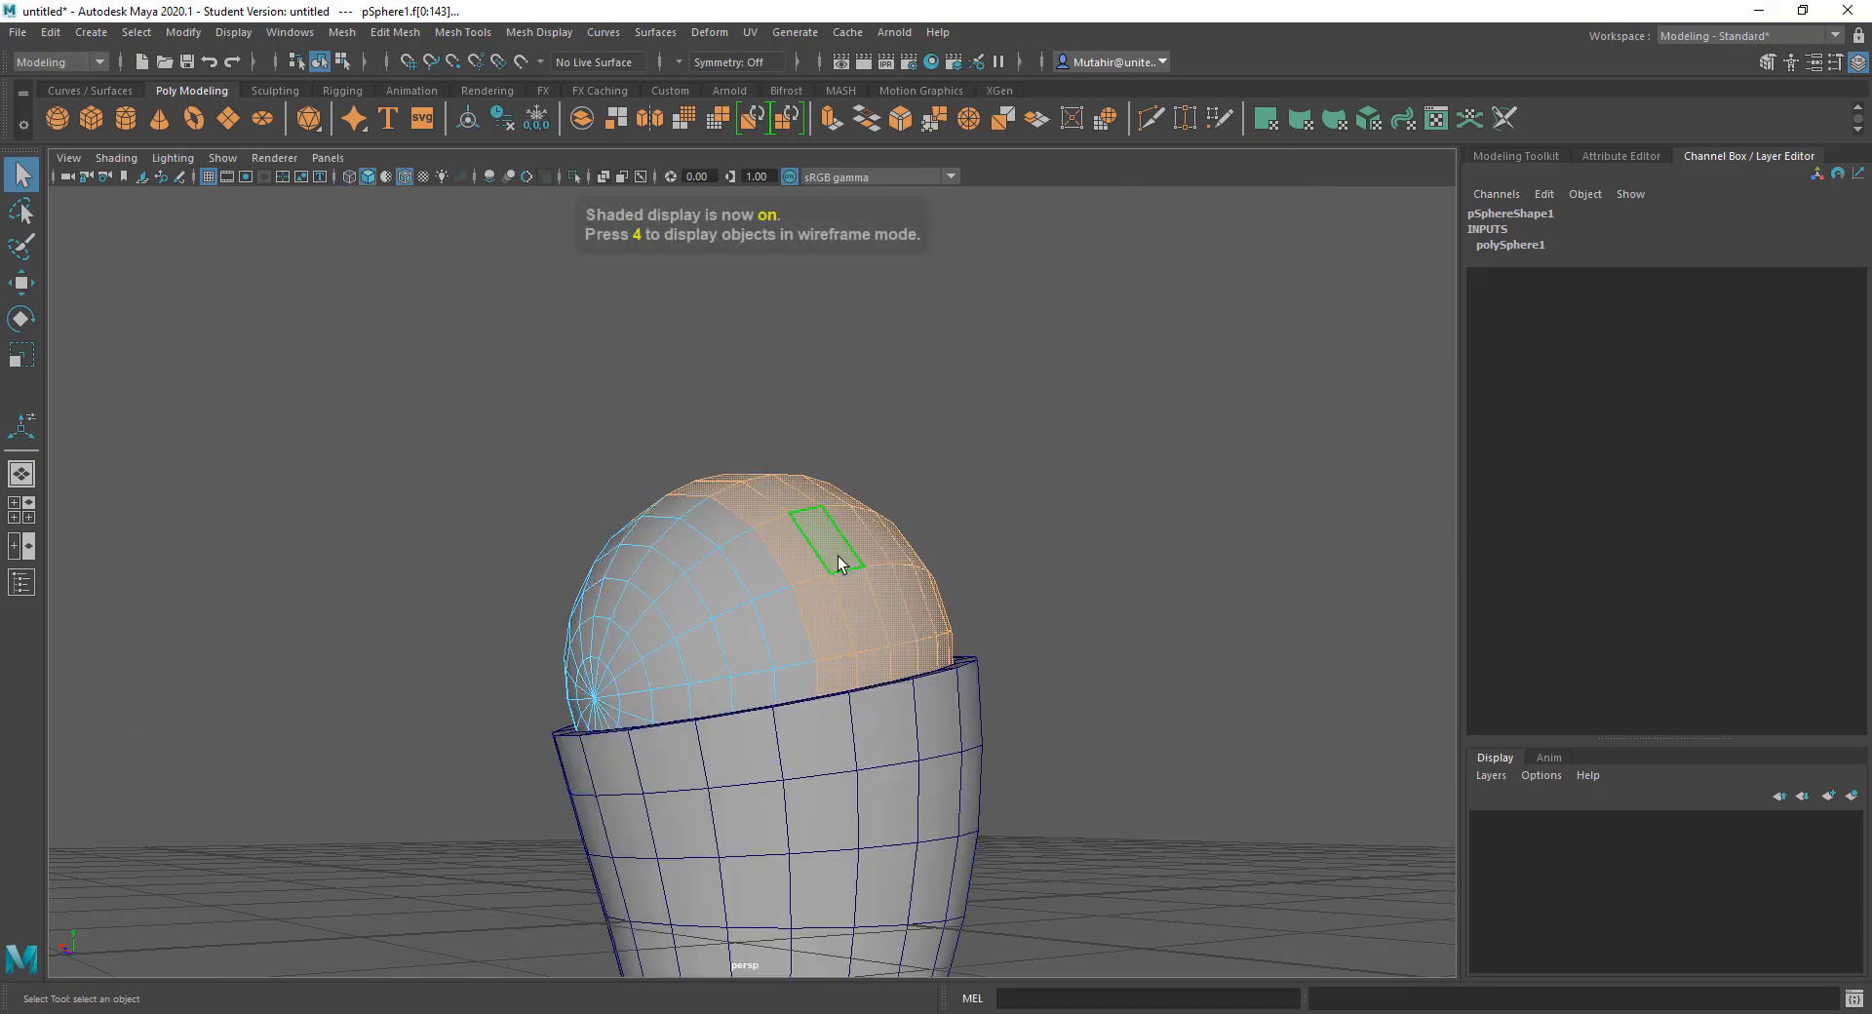
pyautogui.moveTo(836, 556)
pyautogui.keyDown('alt'); pyautogui.mouseDown()
pyautogui.moveTo(862, 600)
pyautogui.moveTo(840, 598)
pyautogui.moveTo(903, 560)
pyautogui.moveTo(1108, 584)
pyautogui.moveTo(839, 580)
pyautogui.moveTo(757, 551)
pyautogui.moveTo(953, 585)
pyautogui.moveTo(945, 543)
pyautogui.moveTo(915, 534)
pyautogui.moveTo(774, 543)
pyautogui.moveTo(766, 563)
pyautogui.mouseUp(); pyautogui.keyUp('alt')
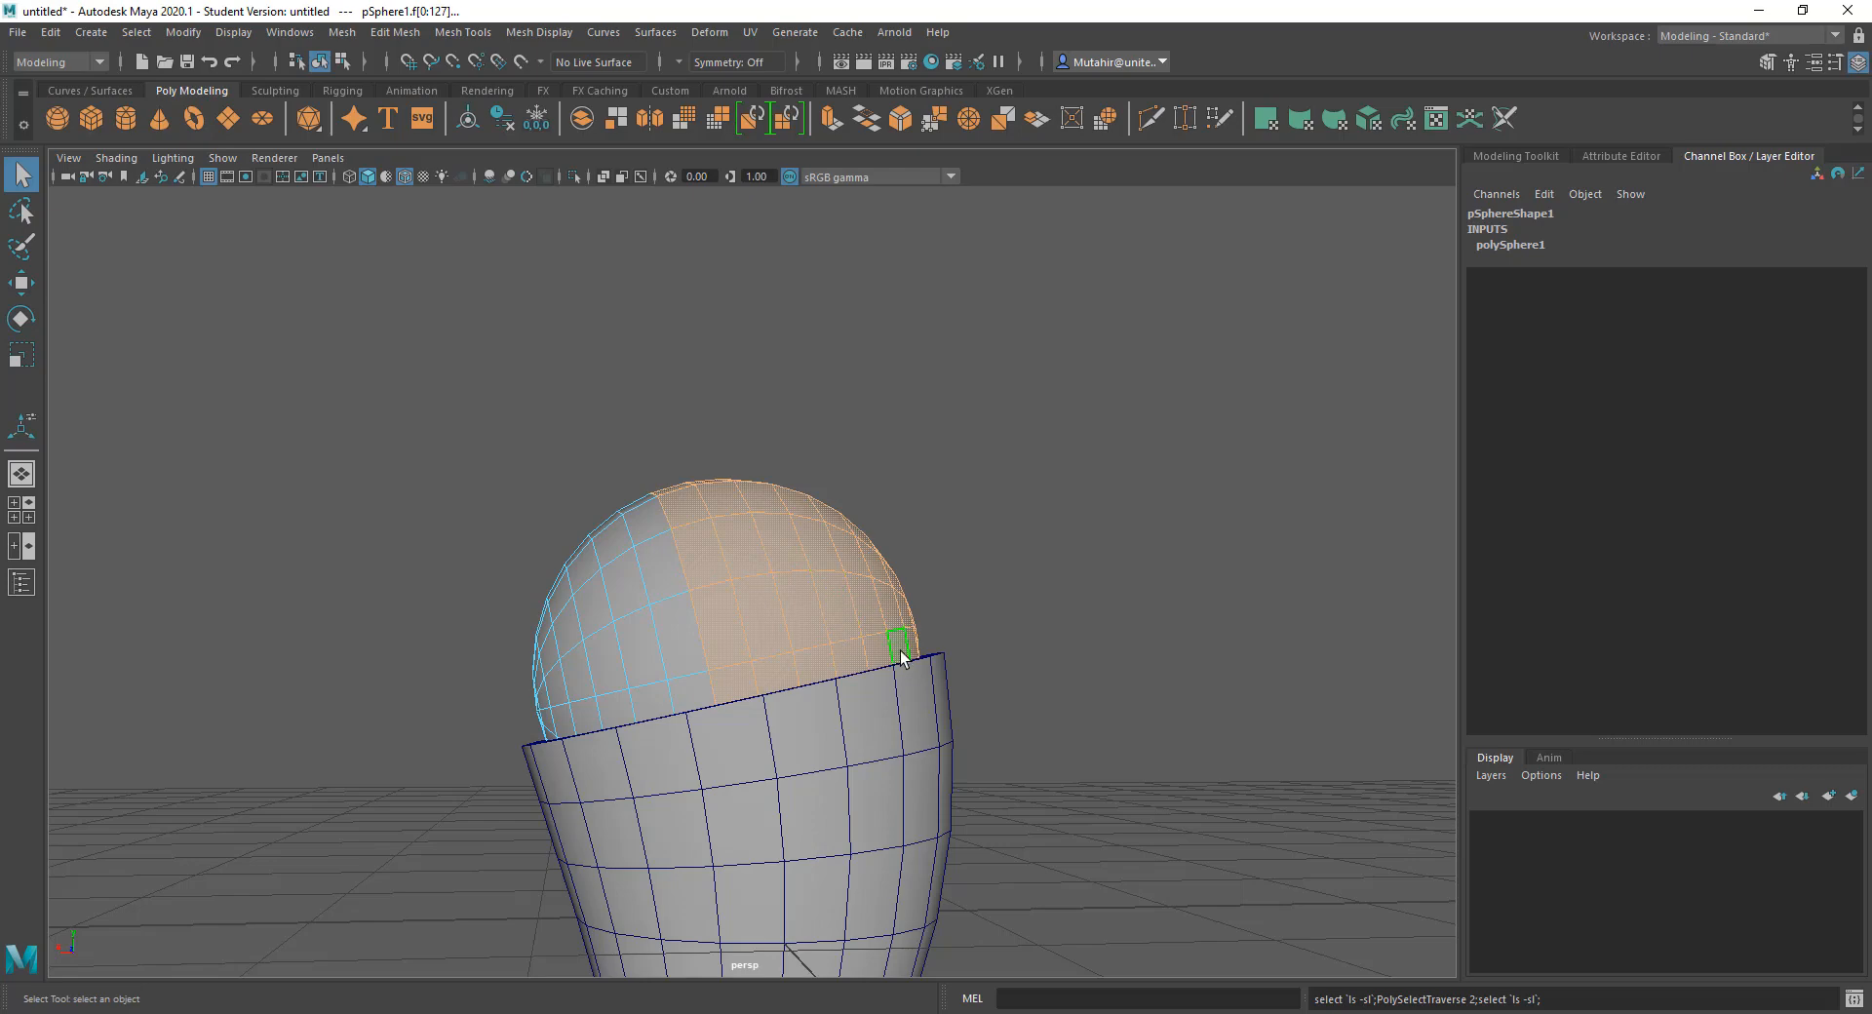
pyautogui.moveTo(895, 648)
pyautogui.keyDown('alt'); pyautogui.mouseDown()
pyautogui.moveTo(780, 669)
pyautogui.moveTo(1003, 659)
pyautogui.moveTo(1017, 637)
pyautogui.moveTo(903, 669)
pyautogui.mouseUp(); pyautogui.keyUp('alt')
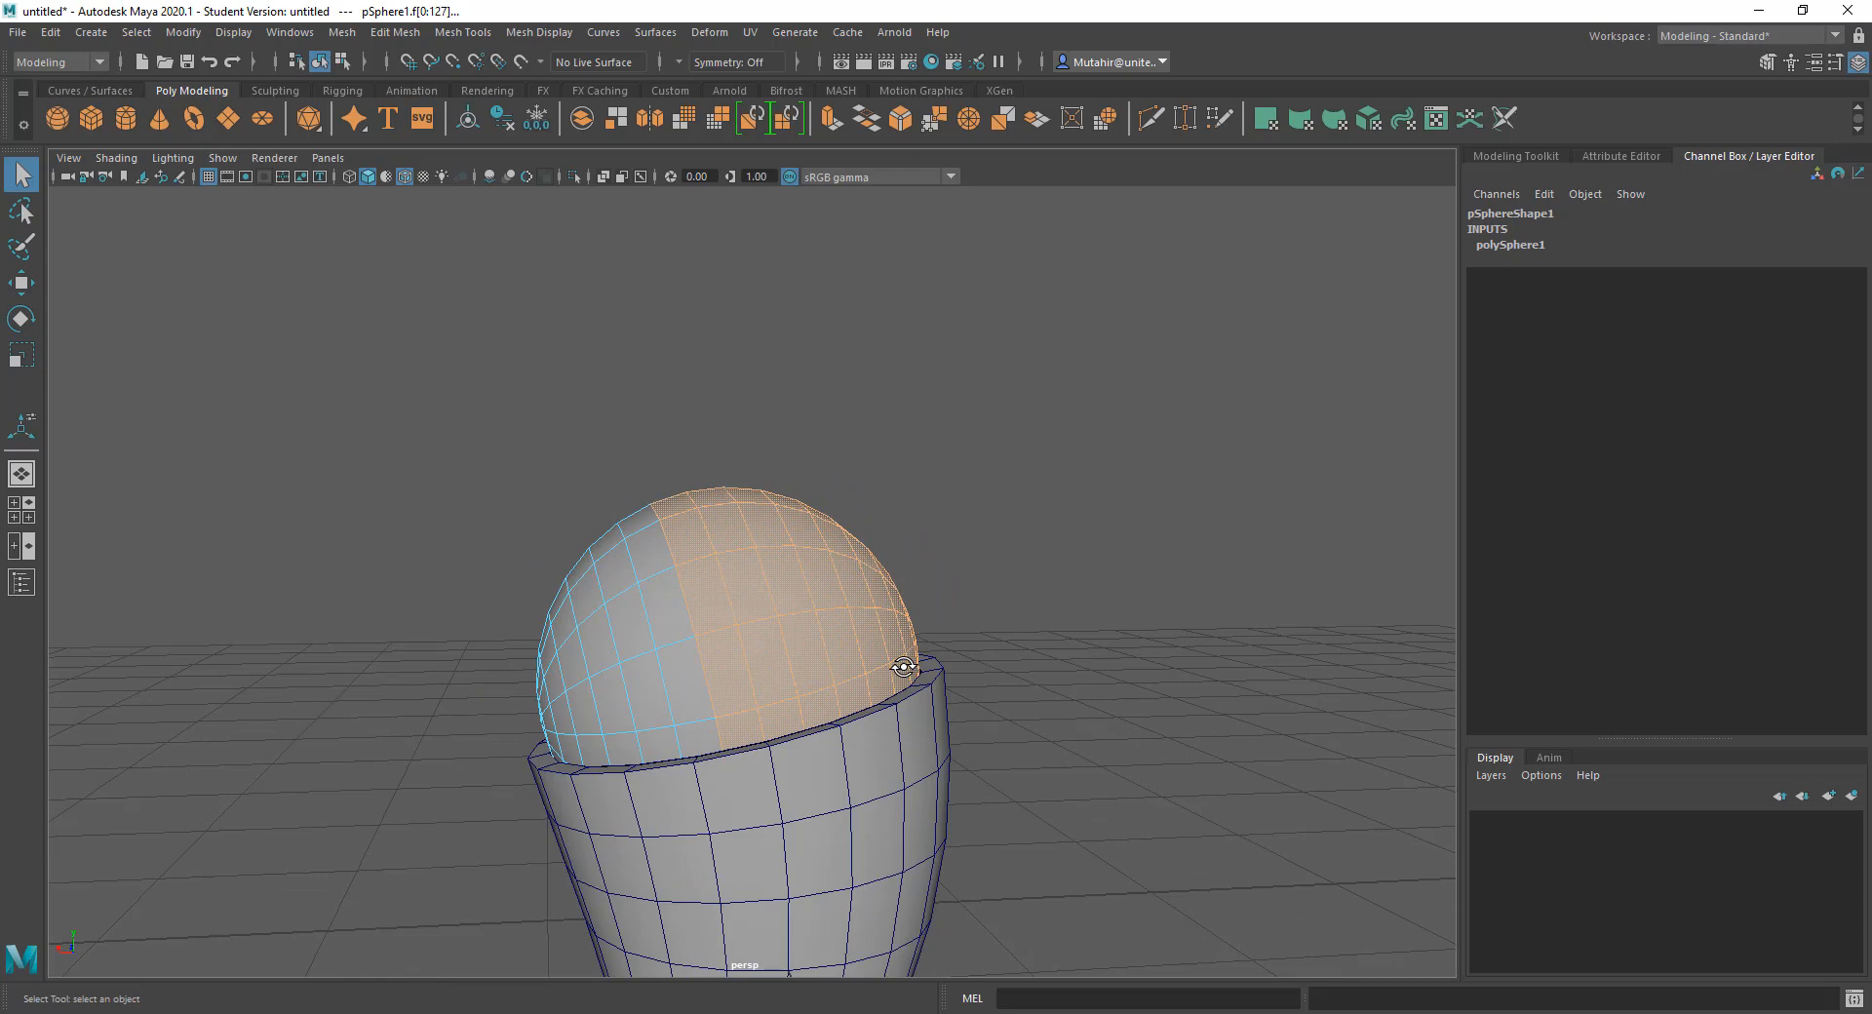
# Step: Duplicate the selected sphere faces as a separate surface
pyautogui.click(343, 33)
pyautogui.moveTo(396, 35)
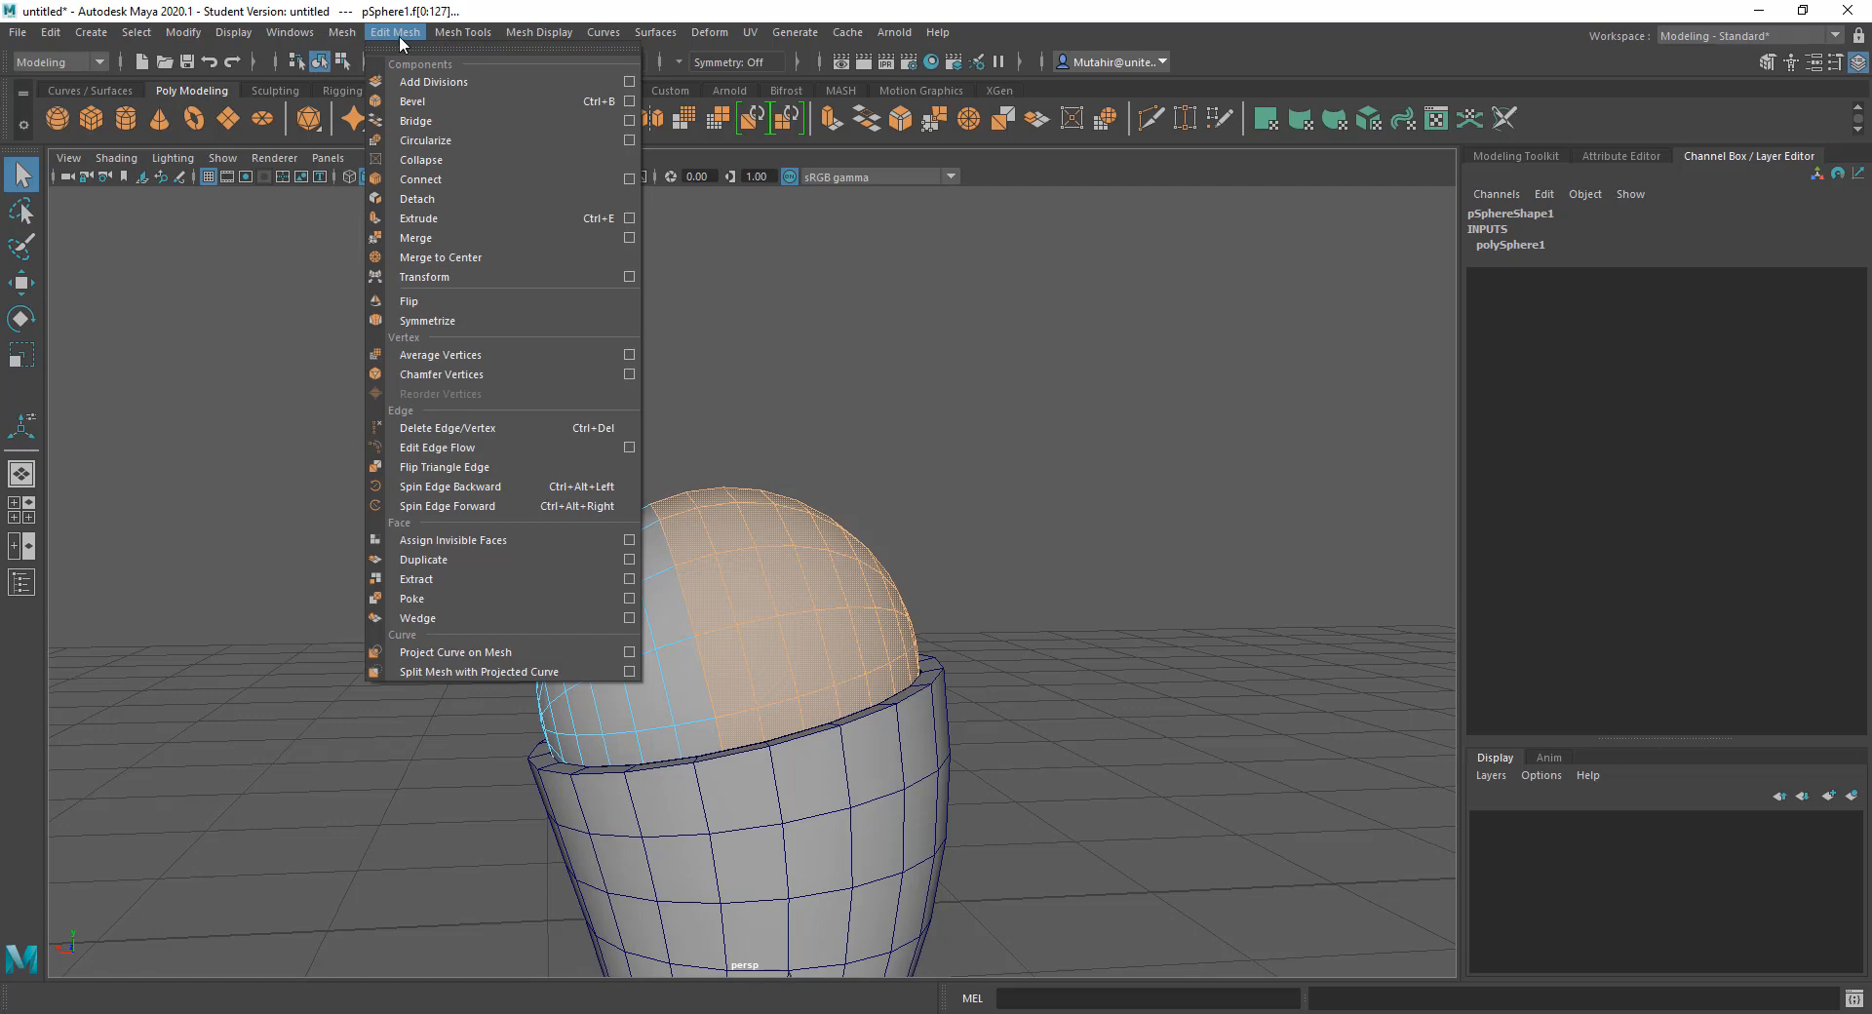
pyautogui.click(450, 559)
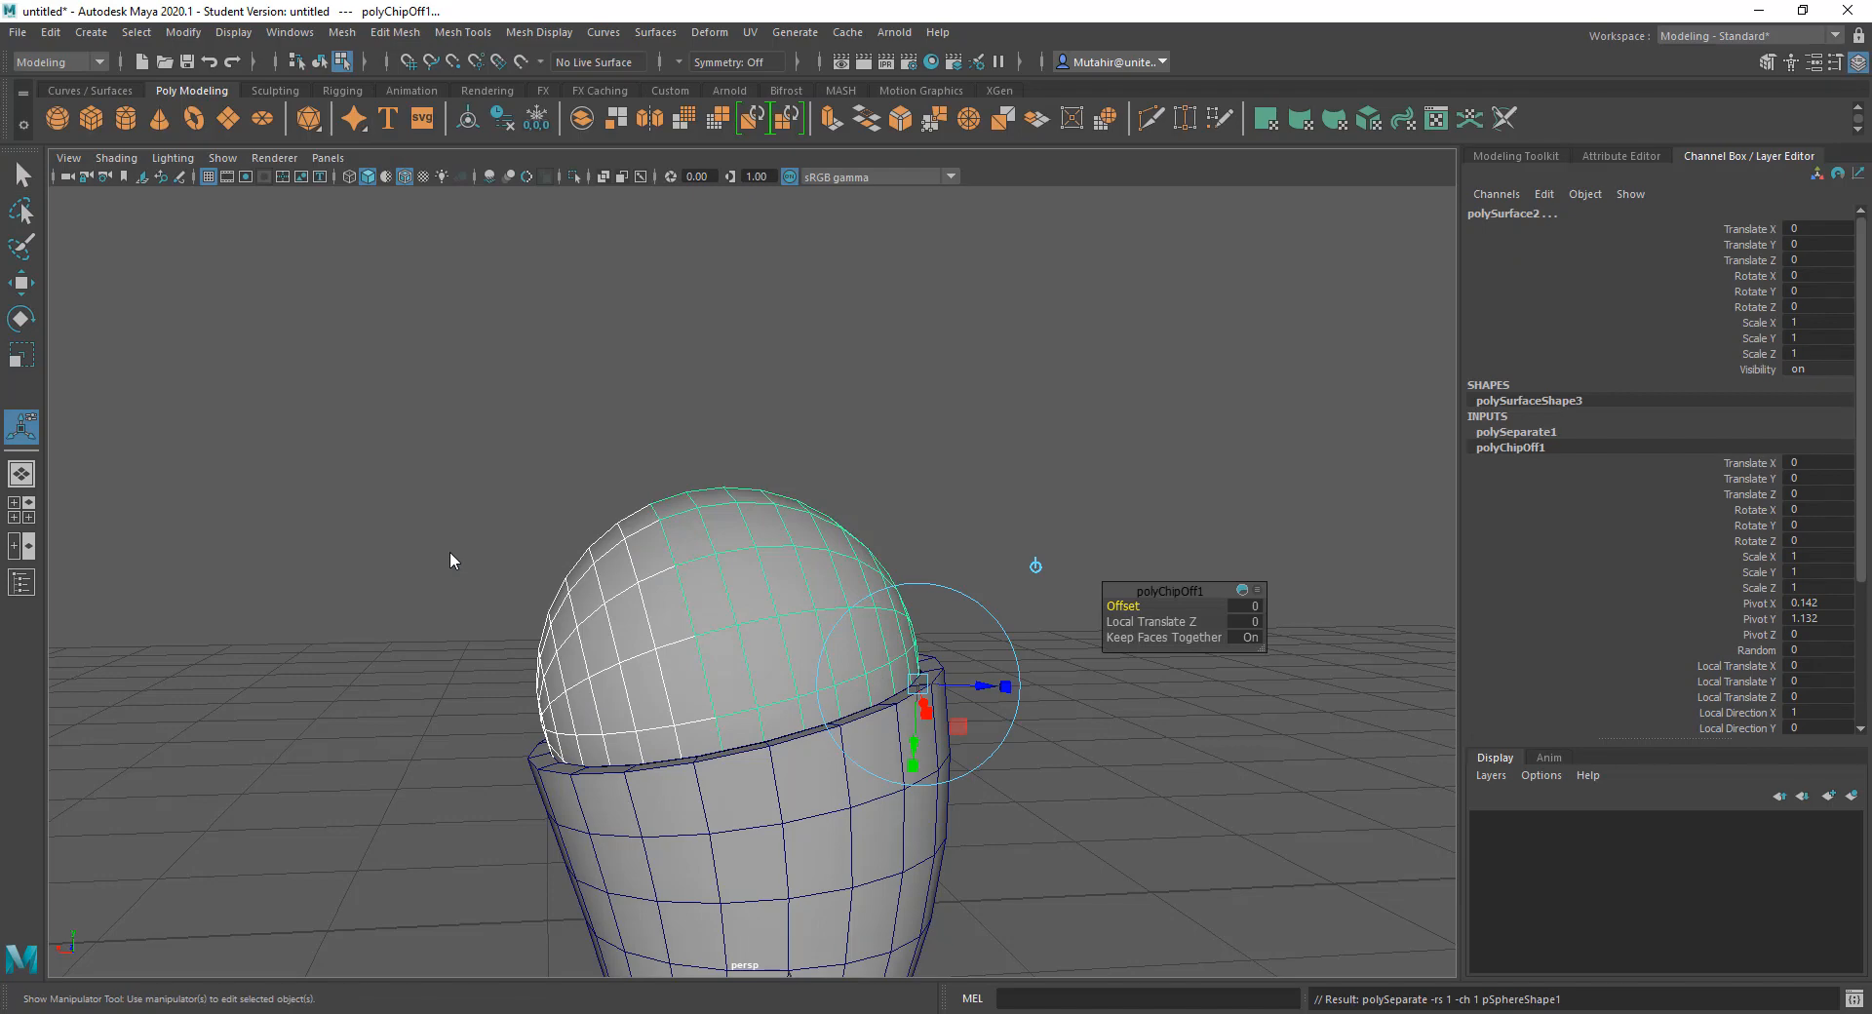
pyautogui.keyDown('alt'); pyautogui.moveTo(861, 568); pyautogui.dragTo(876, 439); pyautogui.keyUp('alt')
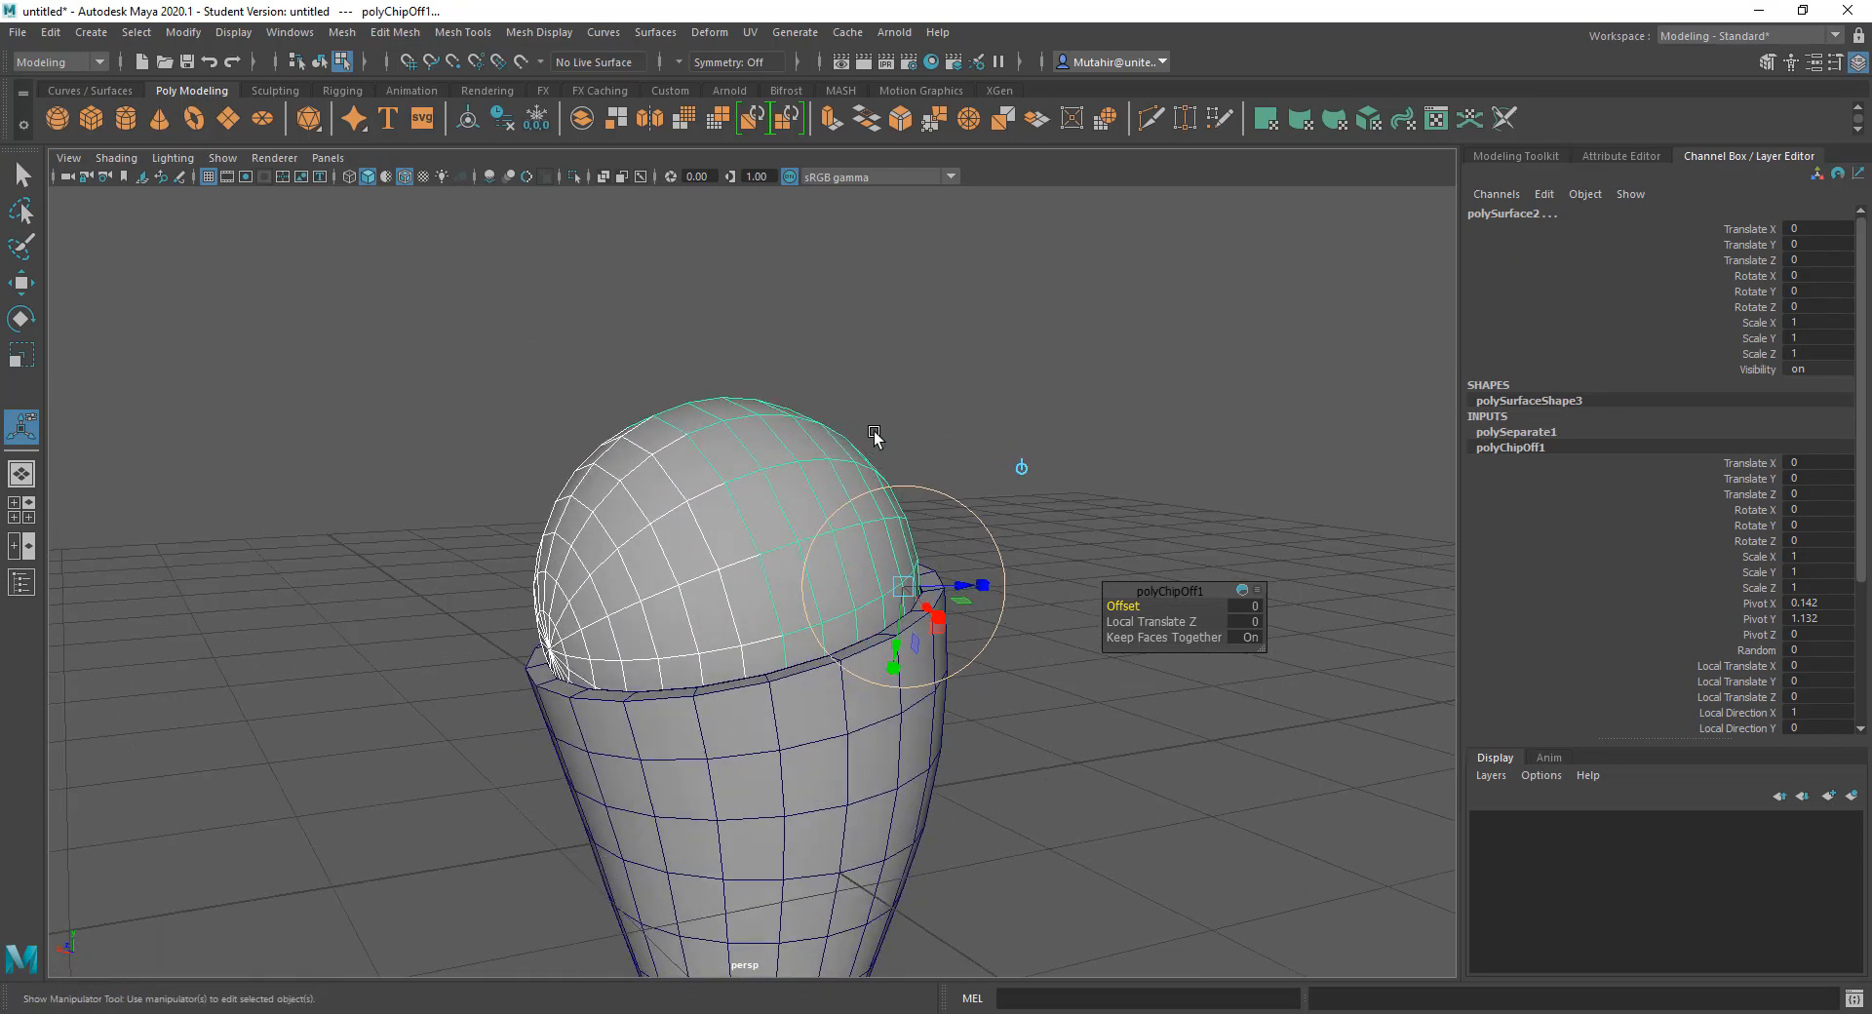
pyautogui.keyDown('alt'); pyautogui.moveTo(903, 320); pyautogui.dragTo(907, 462, button='right'); pyautogui.keyUp('alt')
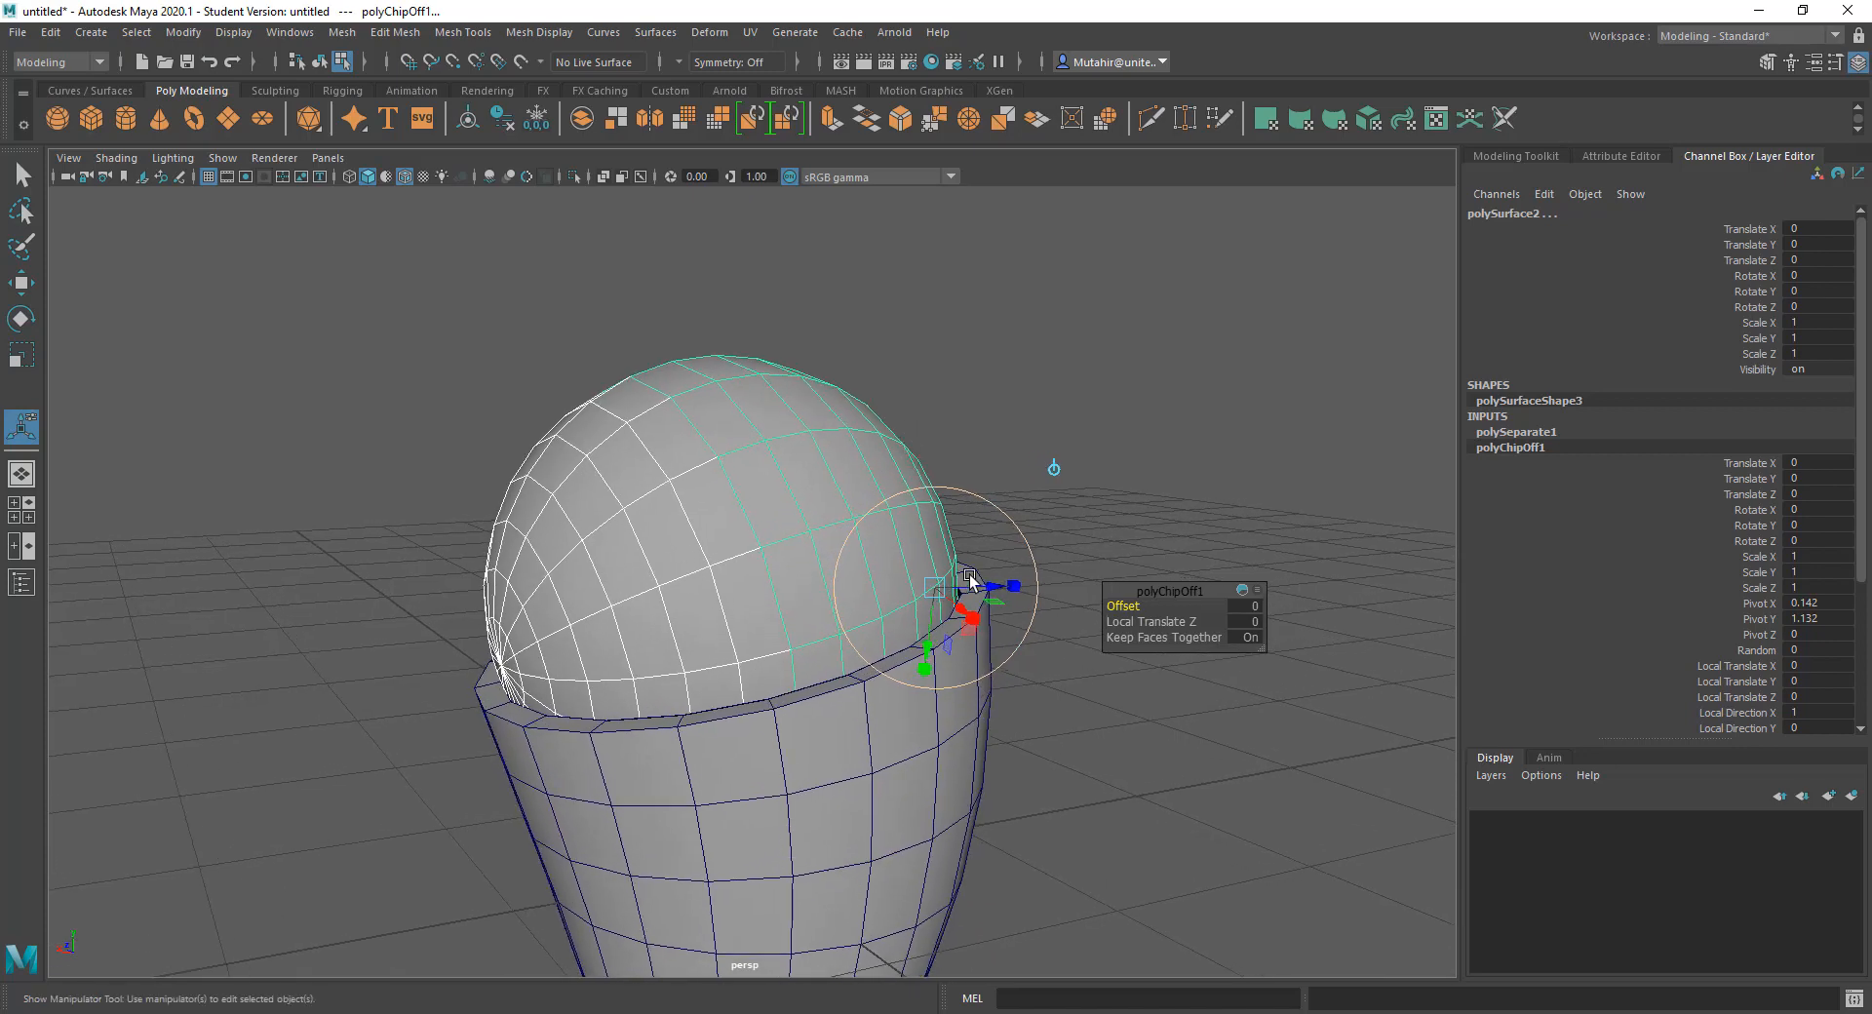
# Step: Move the duplicated sphere faces slightly outward along their local Z direction and clear the selection
pyautogui.moveTo(991, 608)
pyautogui.keyDown('alt'); pyautogui.mouseDown()
pyautogui.moveTo(815, 593)
pyautogui.moveTo(843, 664)
pyautogui.moveTo(945, 656)
pyautogui.moveTo(986, 630)
pyautogui.mouseUp(); pyautogui.keyUp('alt')
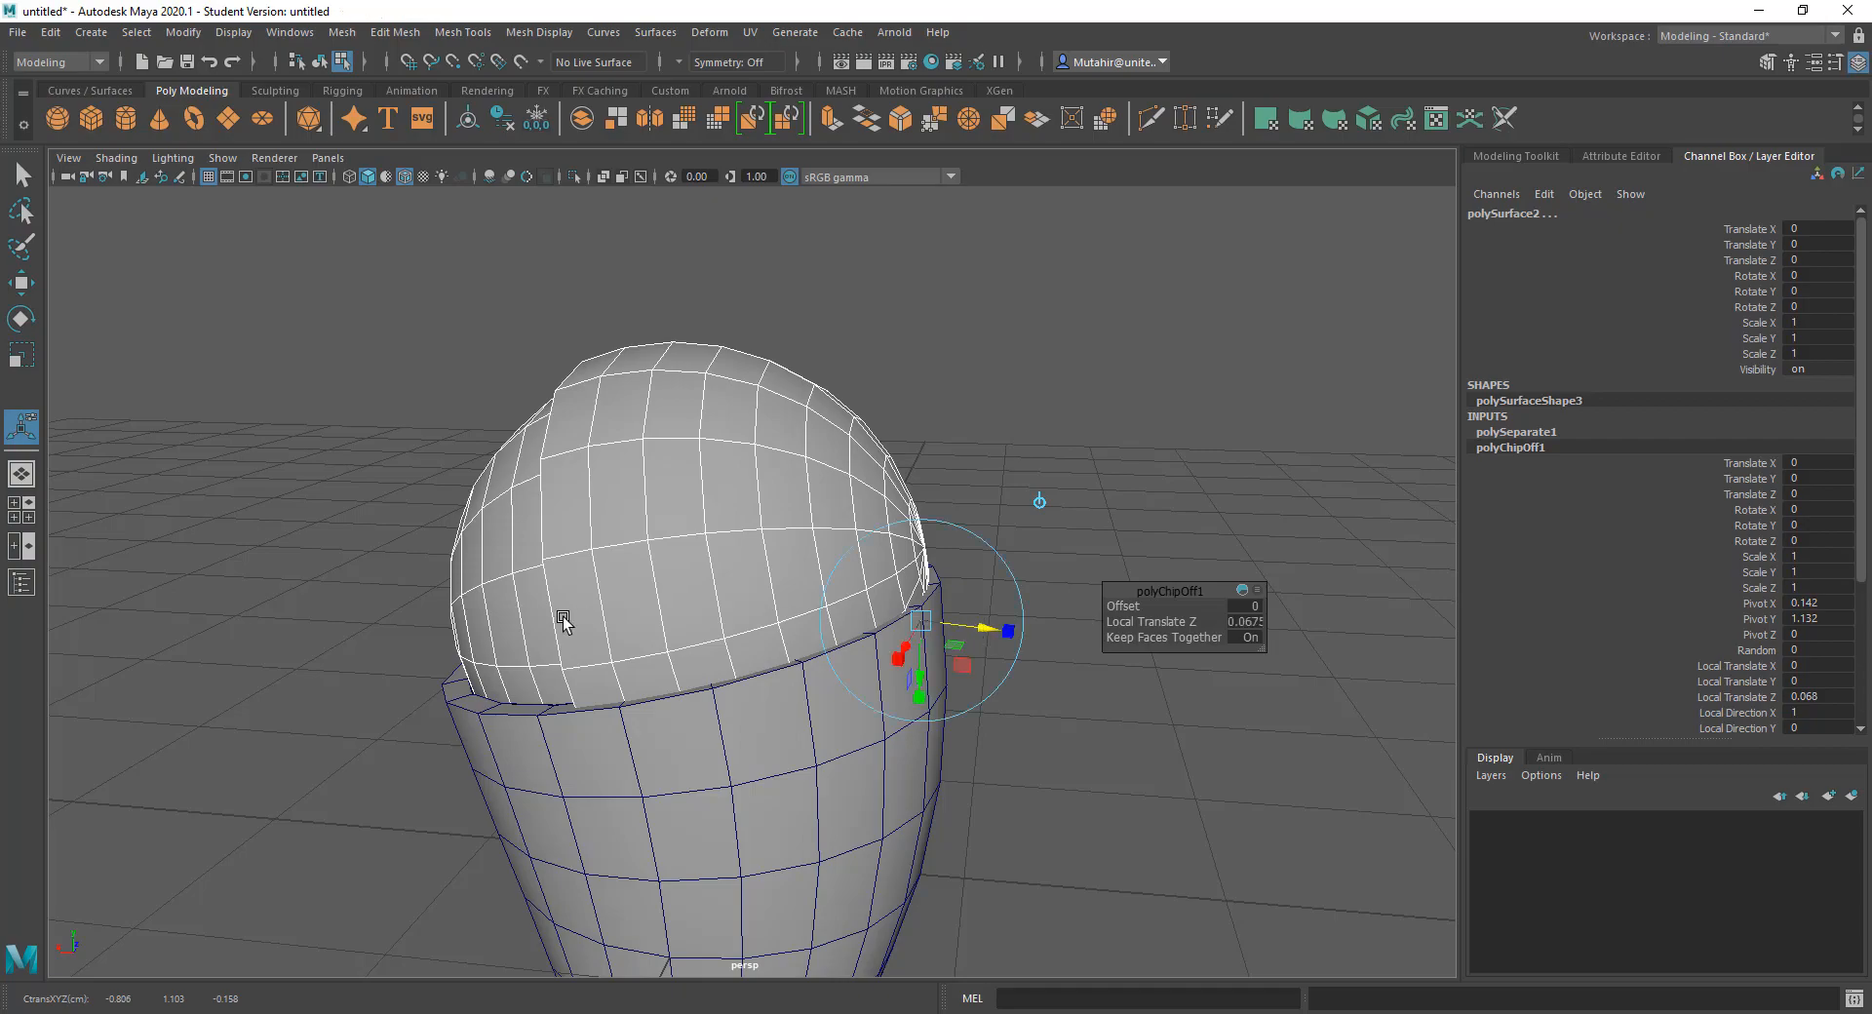
pyautogui.keyDown('alt'); pyautogui.moveTo(563, 621); pyautogui.dragTo(825, 699); pyautogui.keyUp('alt')
pyautogui.keyDown('alt'); pyautogui.moveTo(961, 773); pyautogui.dragTo(854, 751); pyautogui.keyUp('alt')
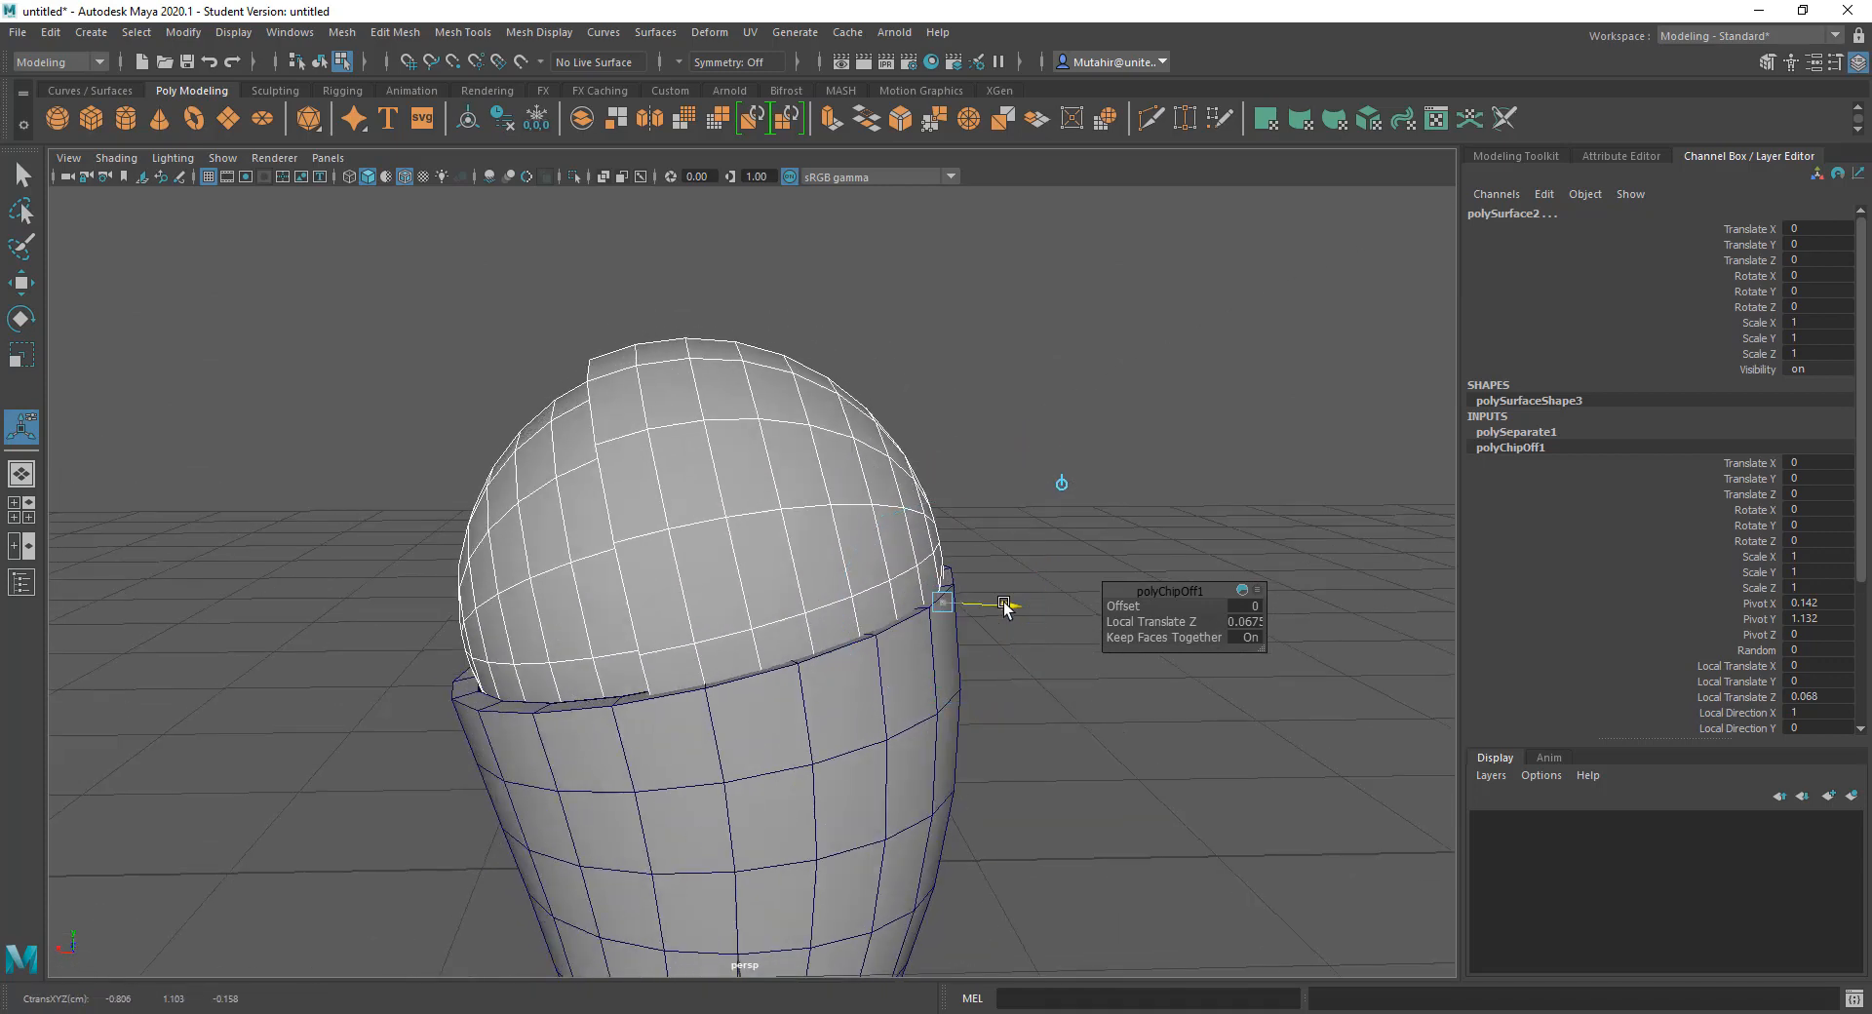
pyautogui.moveTo(1004, 610); pyautogui.dragTo(815, 547)
pyautogui.press('q')
pyautogui.click(903, 347)
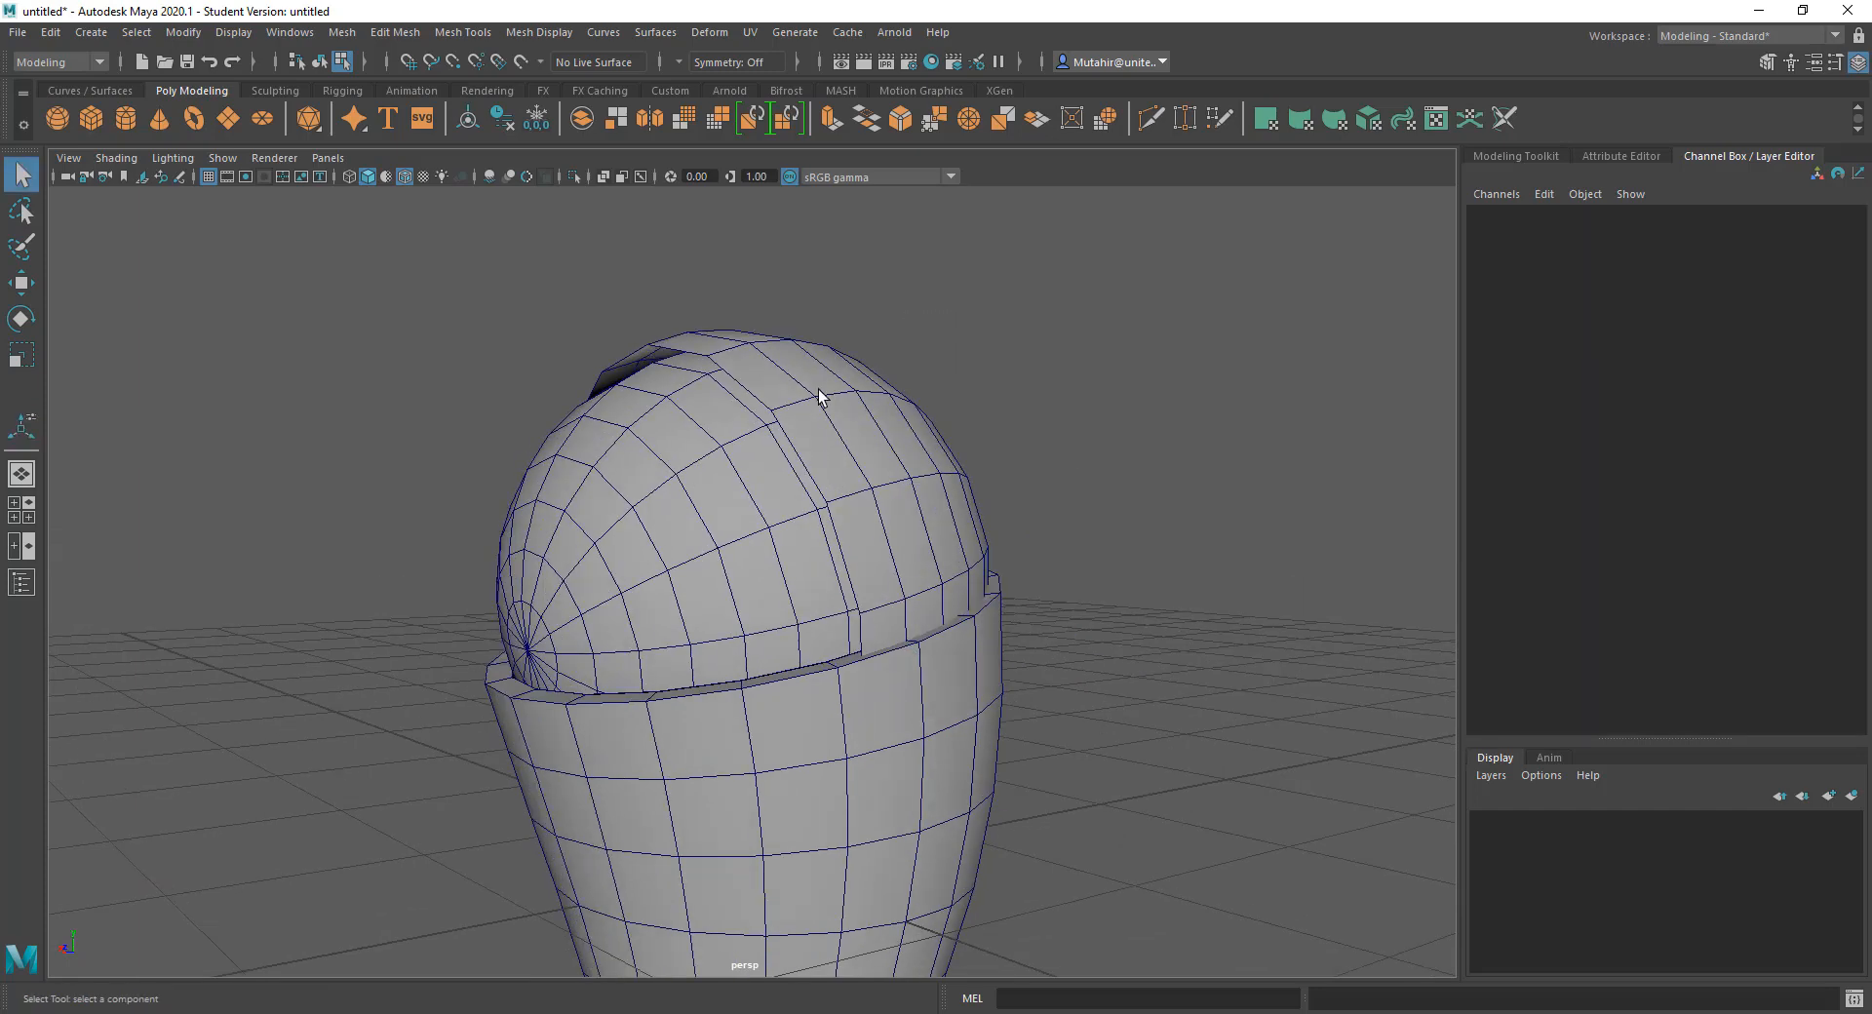
# Step: Switch the offset shell to object mode and select it
pyautogui.keyDown('alt'); pyautogui.moveTo(819, 395); pyautogui.dragTo(869, 426); pyautogui.keyUp('alt')
pyautogui.moveTo(871, 395); pyautogui.dragTo(966, 346, button='right')
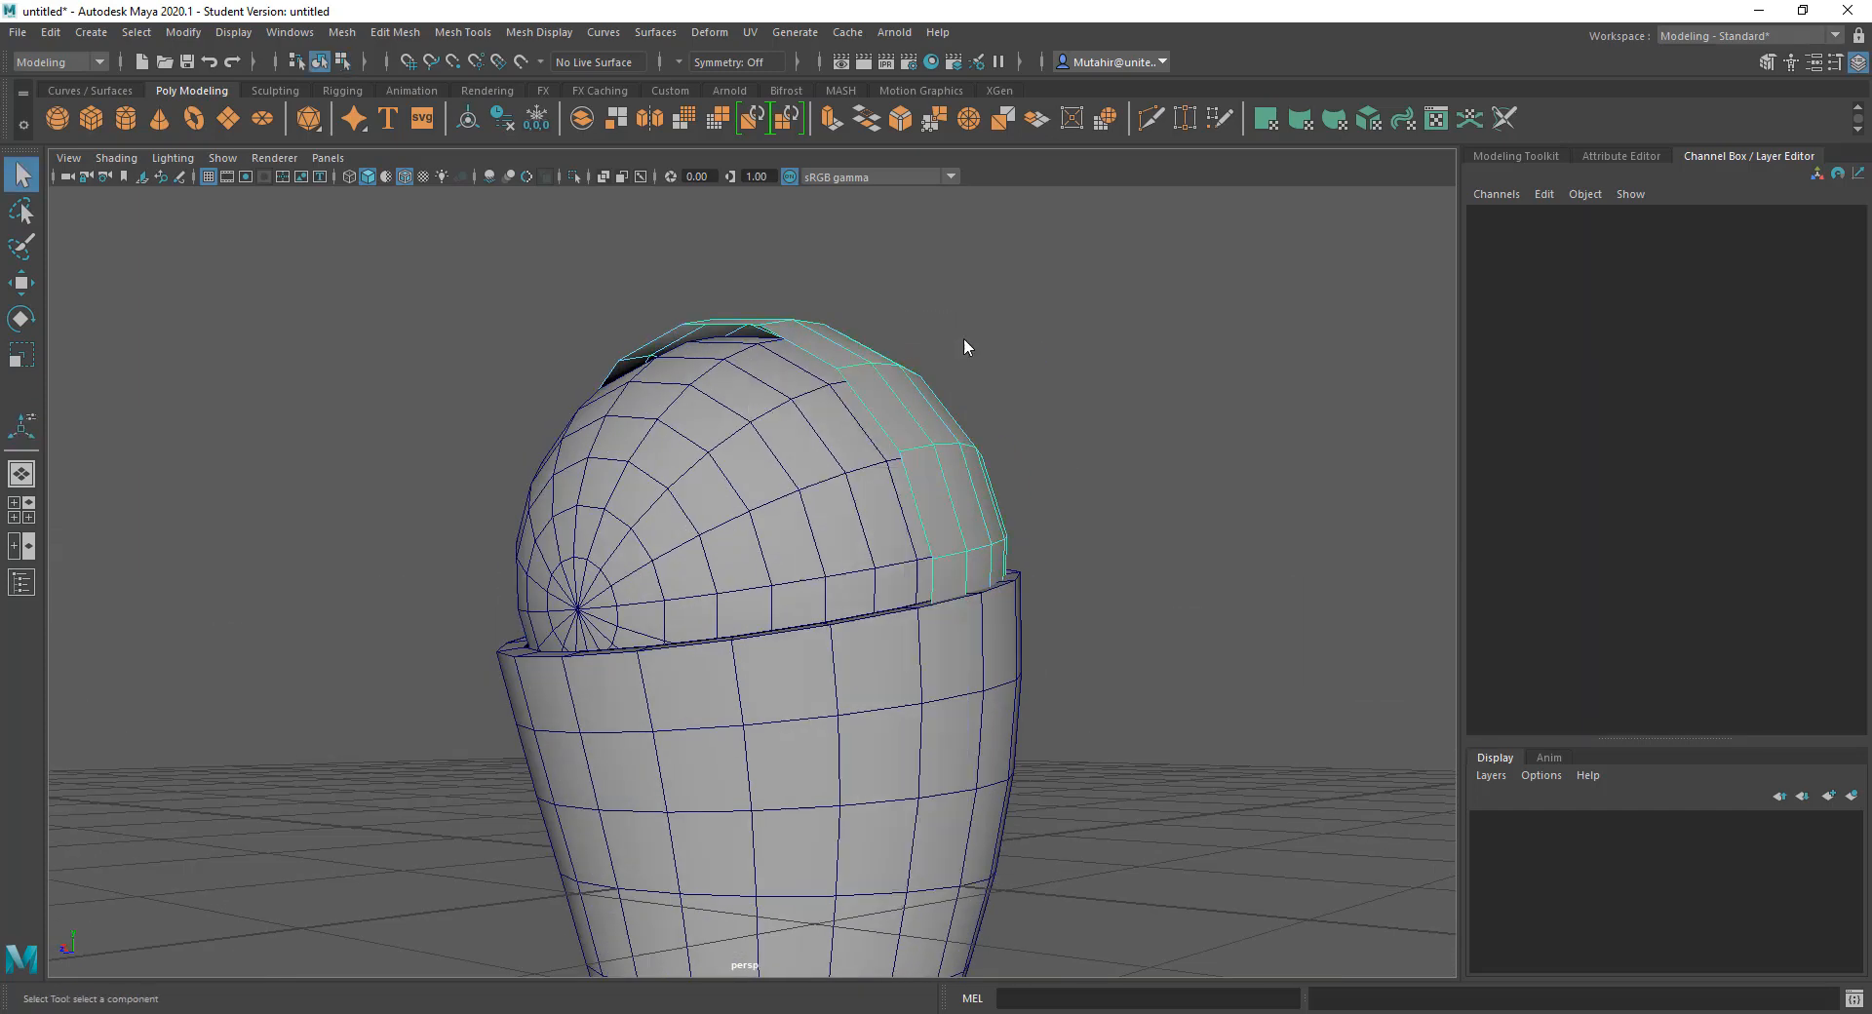
pyautogui.click(903, 448)
# Step: Examine the gap between the offset shell and the sphere from the front, the side and above
pyautogui.keyDown('alt'); pyautogui.moveTo(903, 448); pyautogui.dragTo(948, 499); pyautogui.keyUp('alt')
pyautogui.keyDown('alt'); pyautogui.moveTo(949, 500); pyautogui.dragTo(844, 444, button='middle'); pyautogui.keyUp('alt')
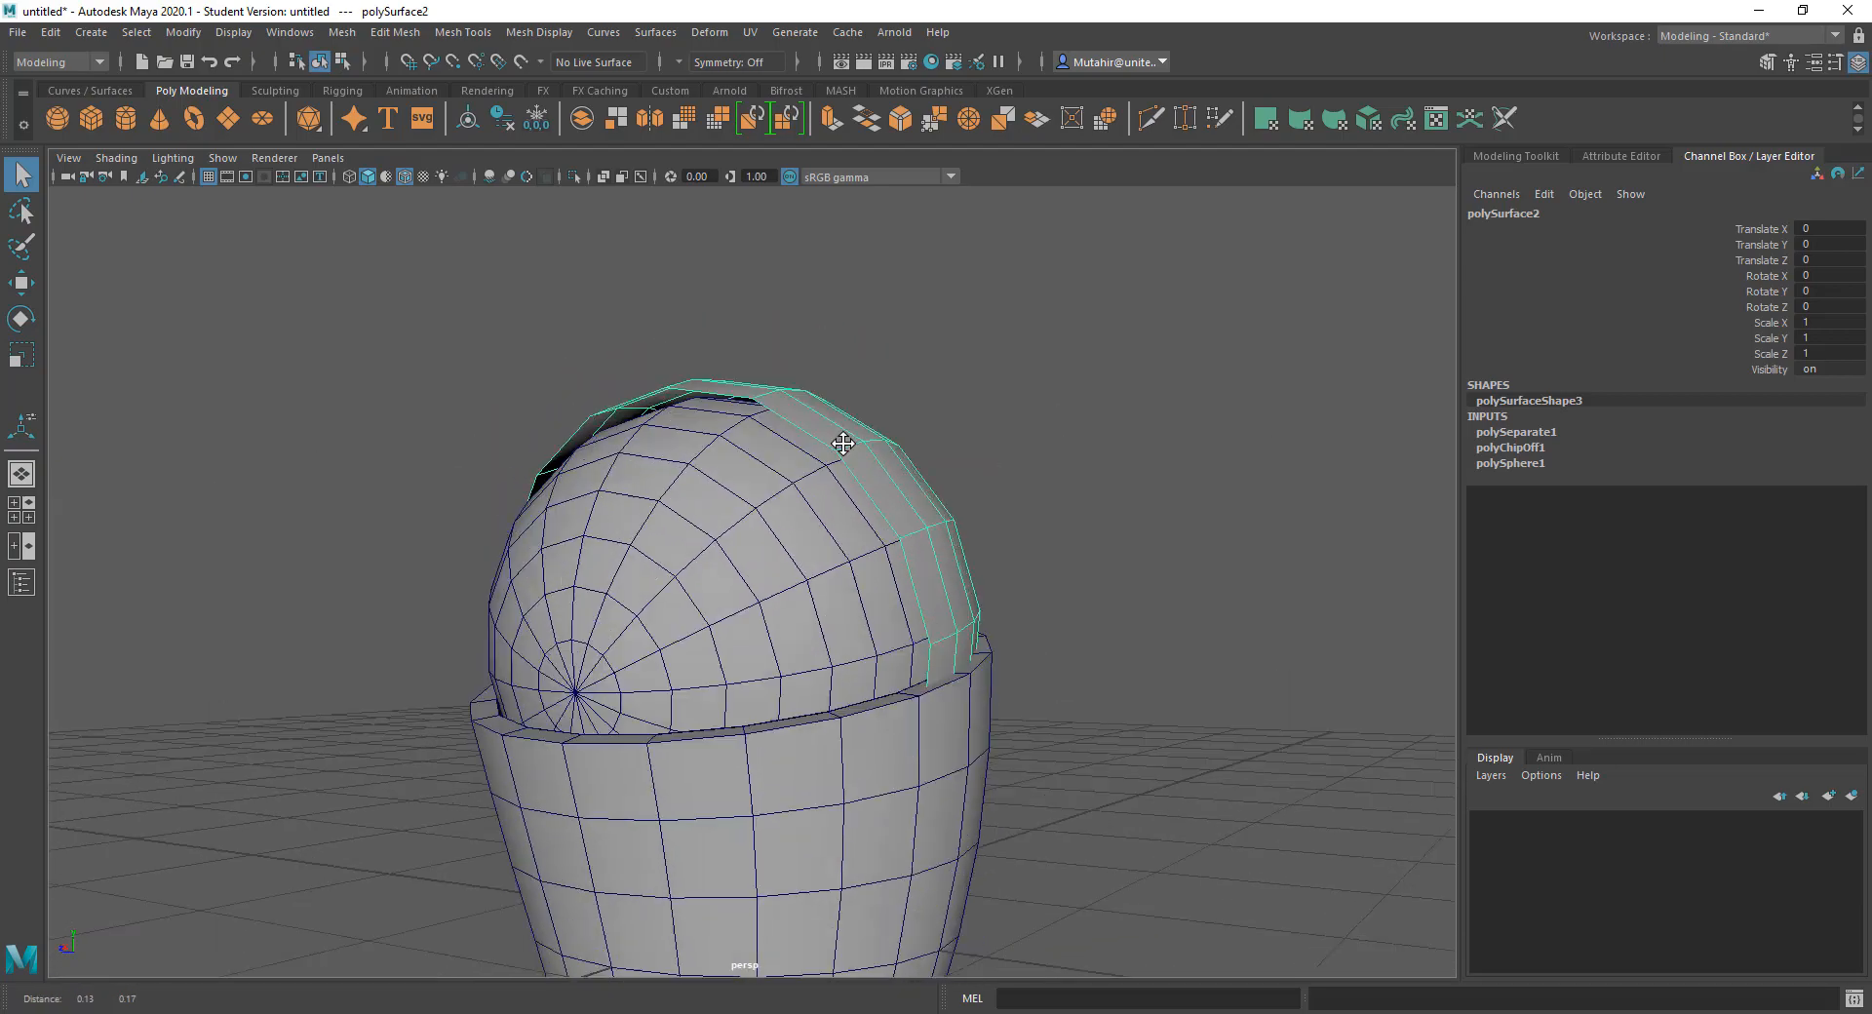
pyautogui.keyDown('alt'); pyautogui.moveTo(843, 444); pyautogui.dragTo(780, 380); pyautogui.keyUp('alt')
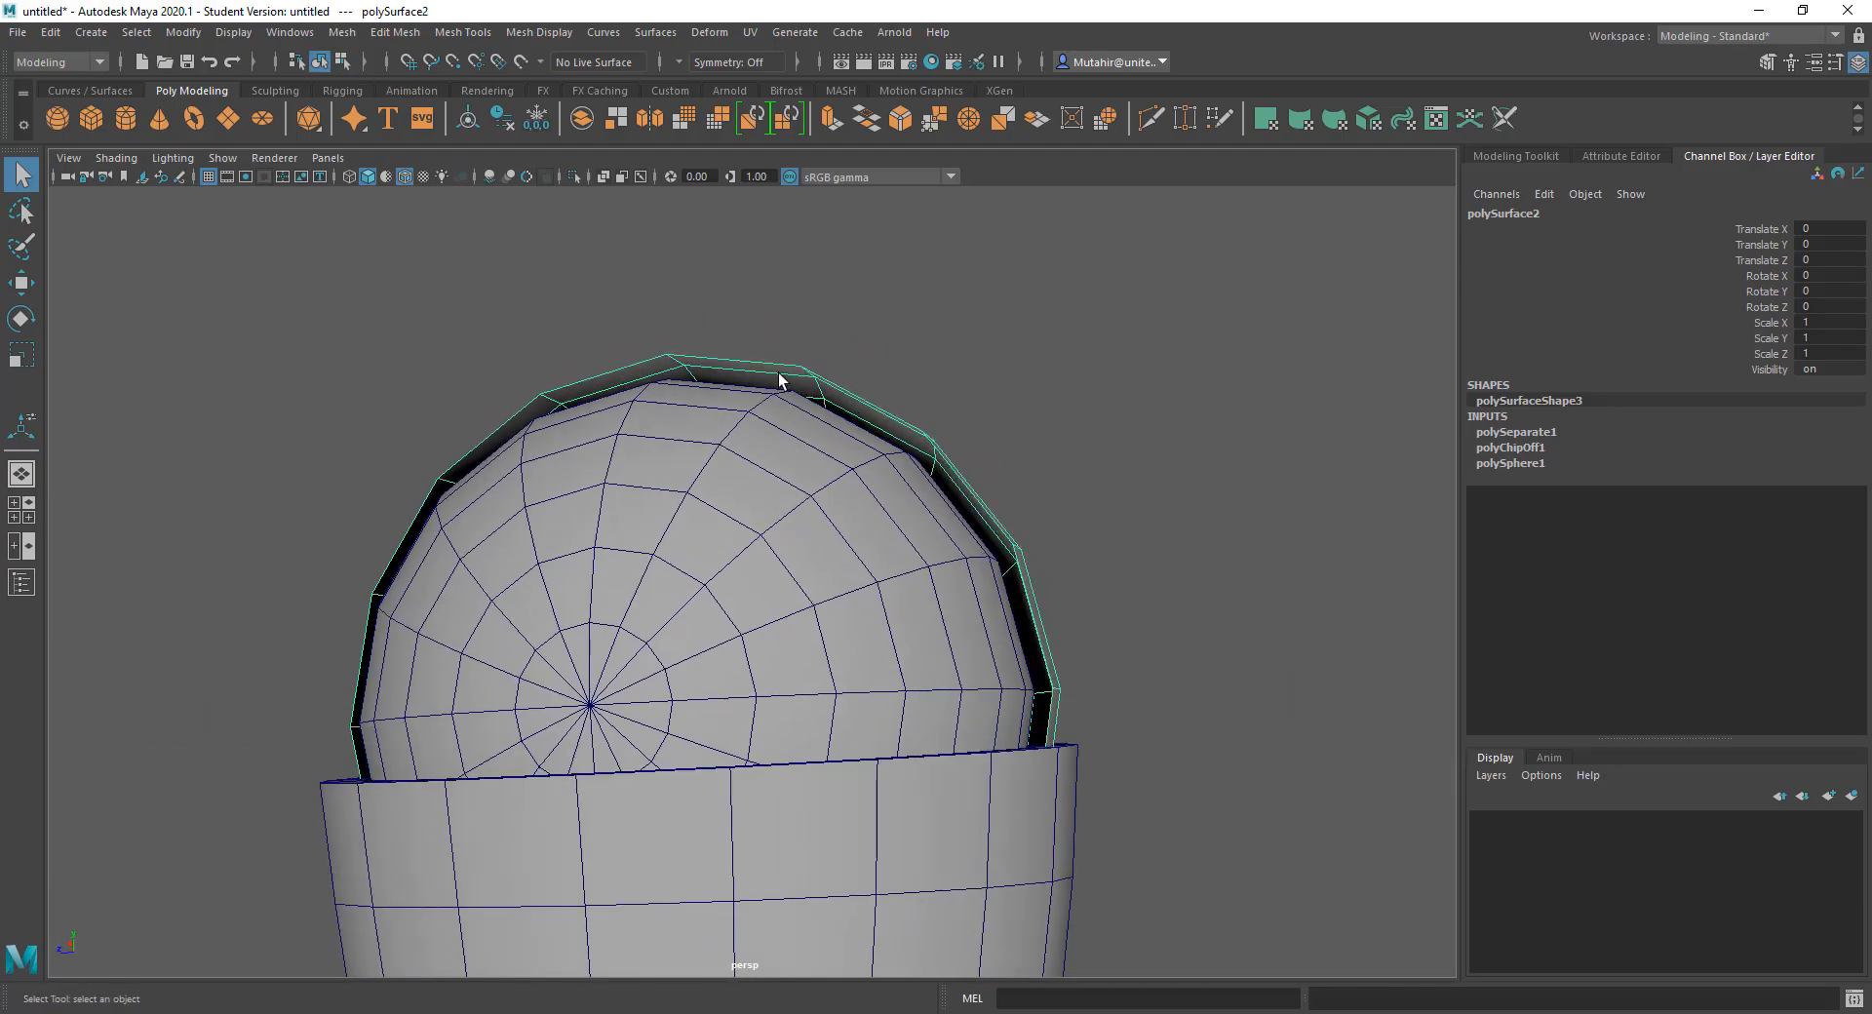
pyautogui.keyDown('alt'); pyautogui.moveTo(894, 427); pyautogui.dragTo(817, 457); pyautogui.keyUp('alt')
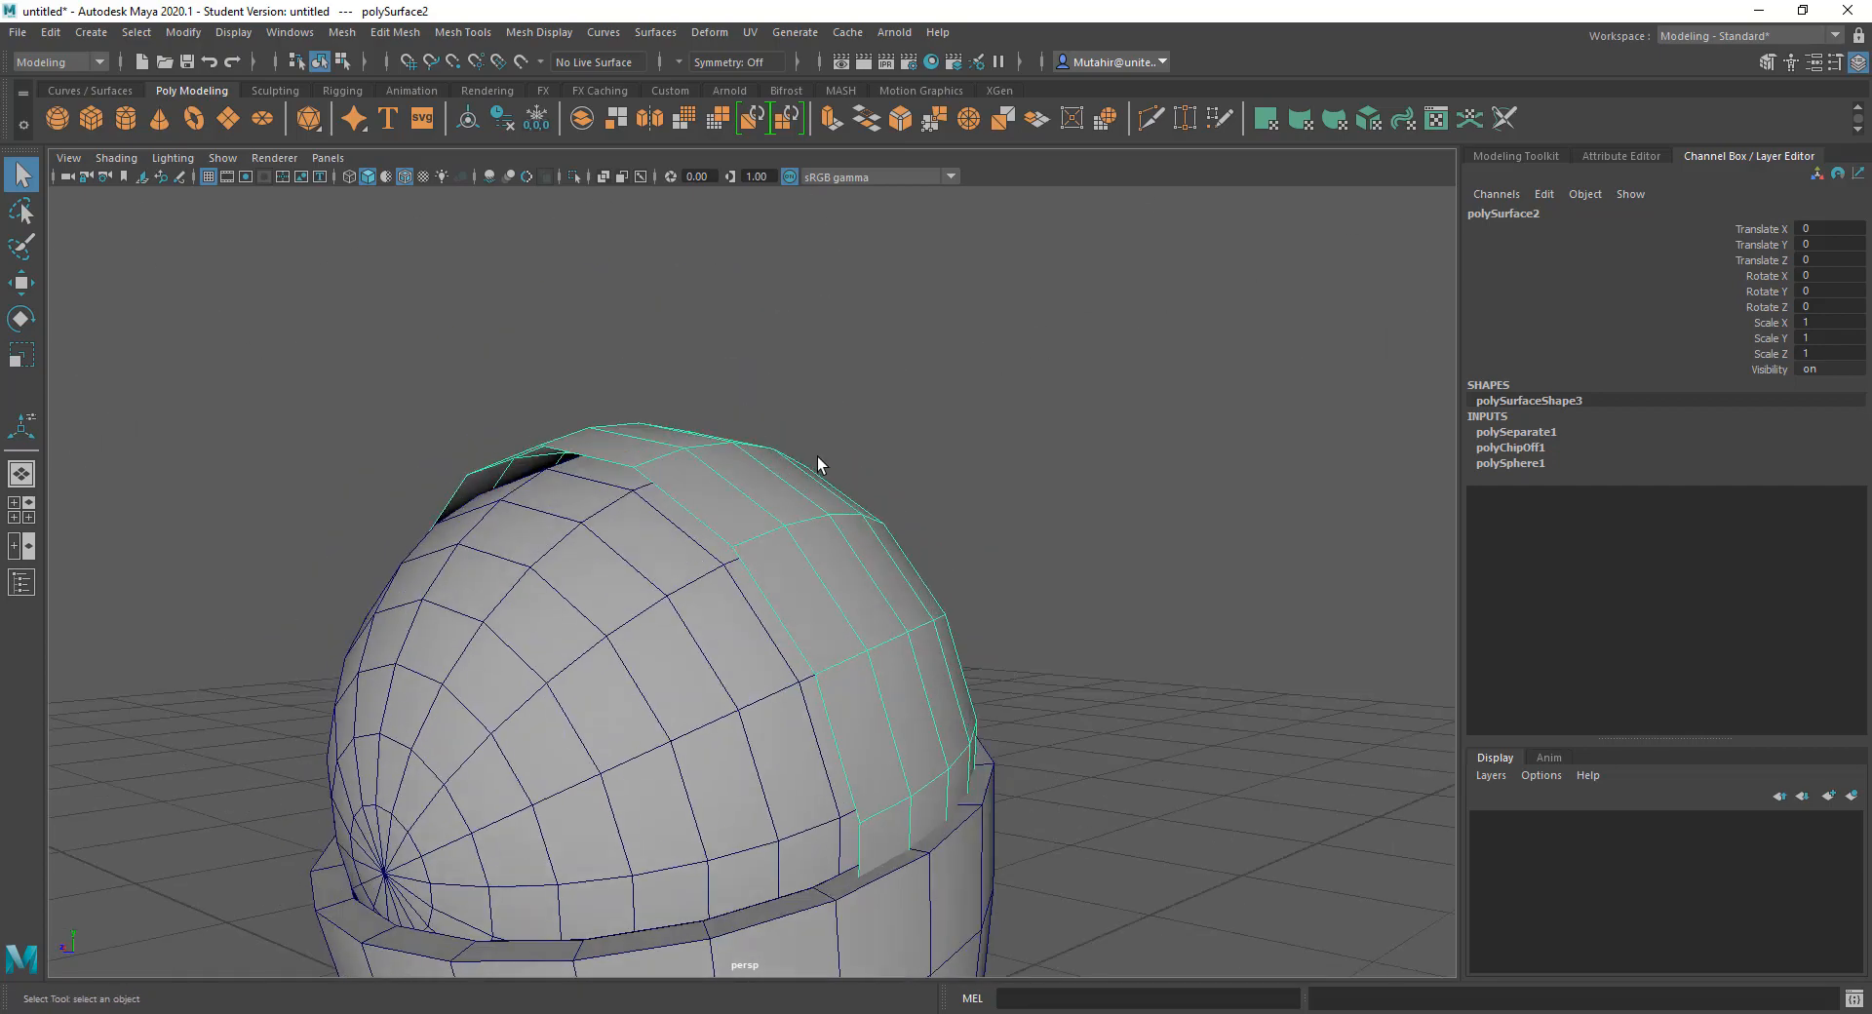
pyautogui.scroll(2, 743, 593)
pyautogui.keyDown('alt'); pyautogui.moveTo(631, 465); pyautogui.dragTo(693, 393); pyautogui.keyUp('alt')
pyautogui.keyDown('alt'); pyautogui.moveTo(825, 427); pyautogui.dragTo(789, 551); pyautogui.keyUp('alt')
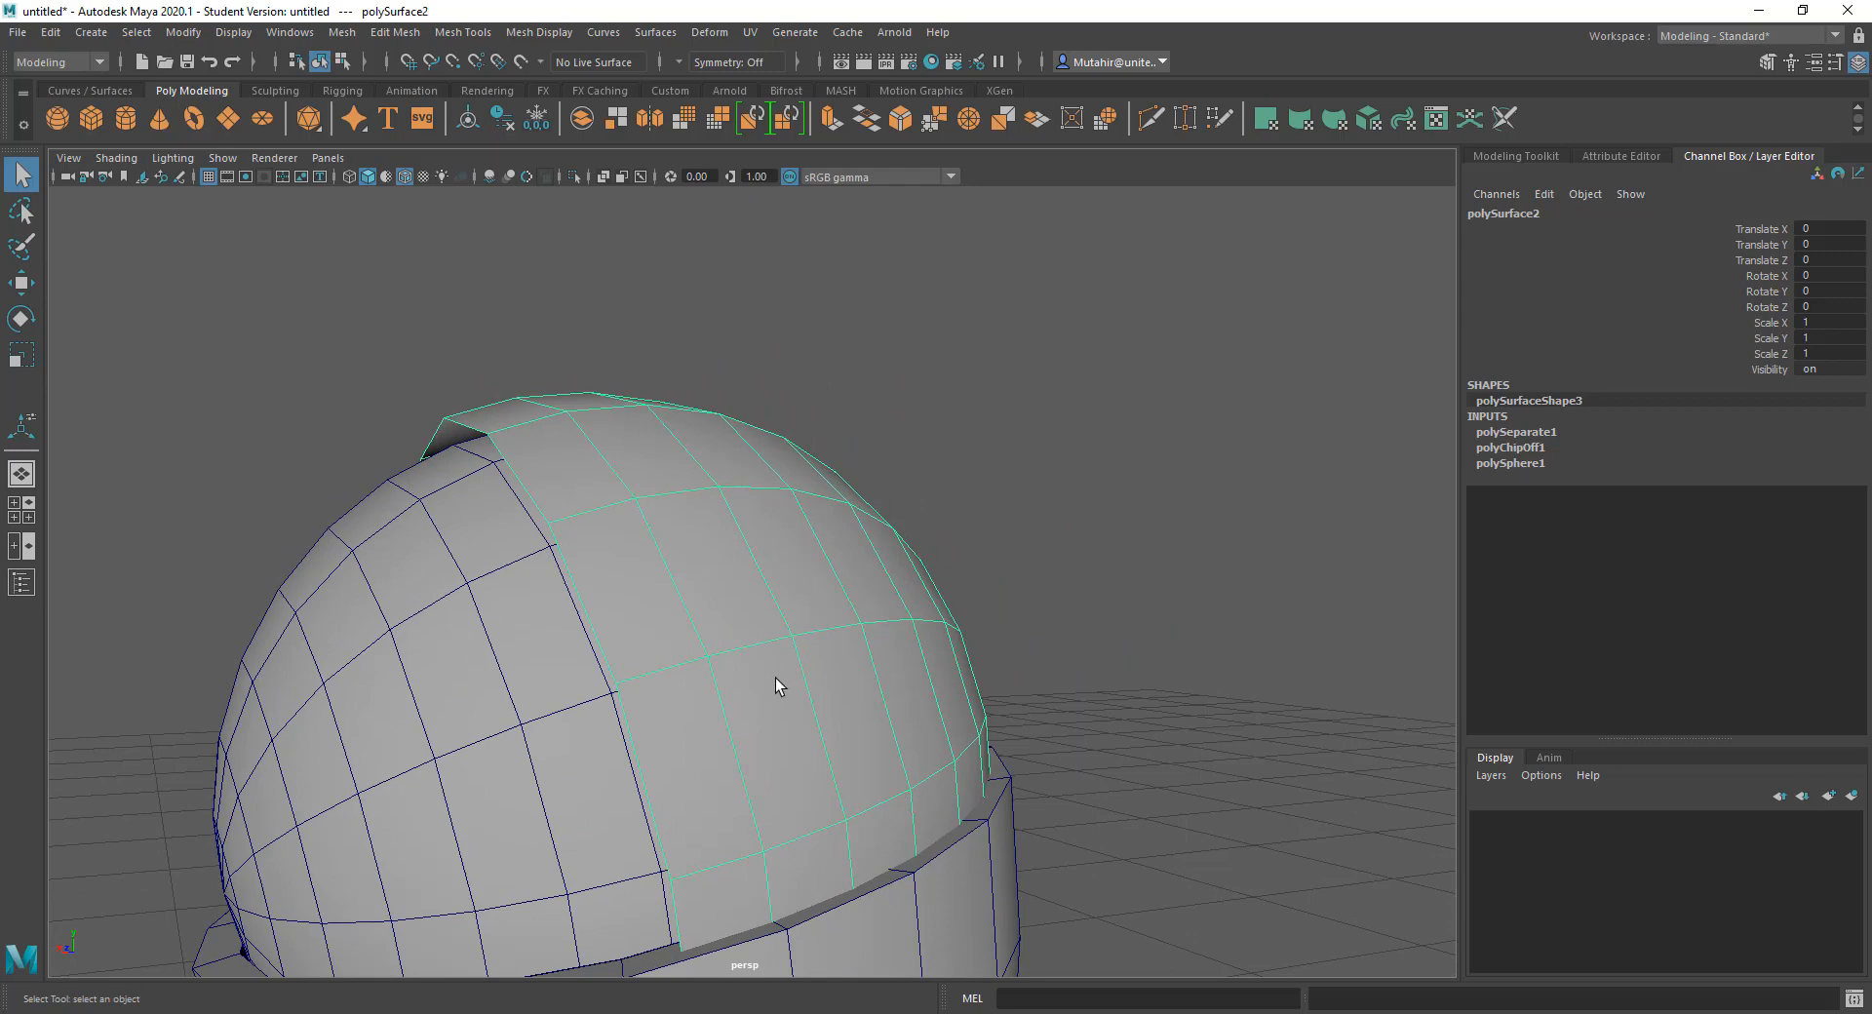
pyautogui.keyDown('alt'); pyautogui.moveTo(776, 677); pyautogui.dragTo(784, 621, button='right'); pyautogui.keyUp('alt')
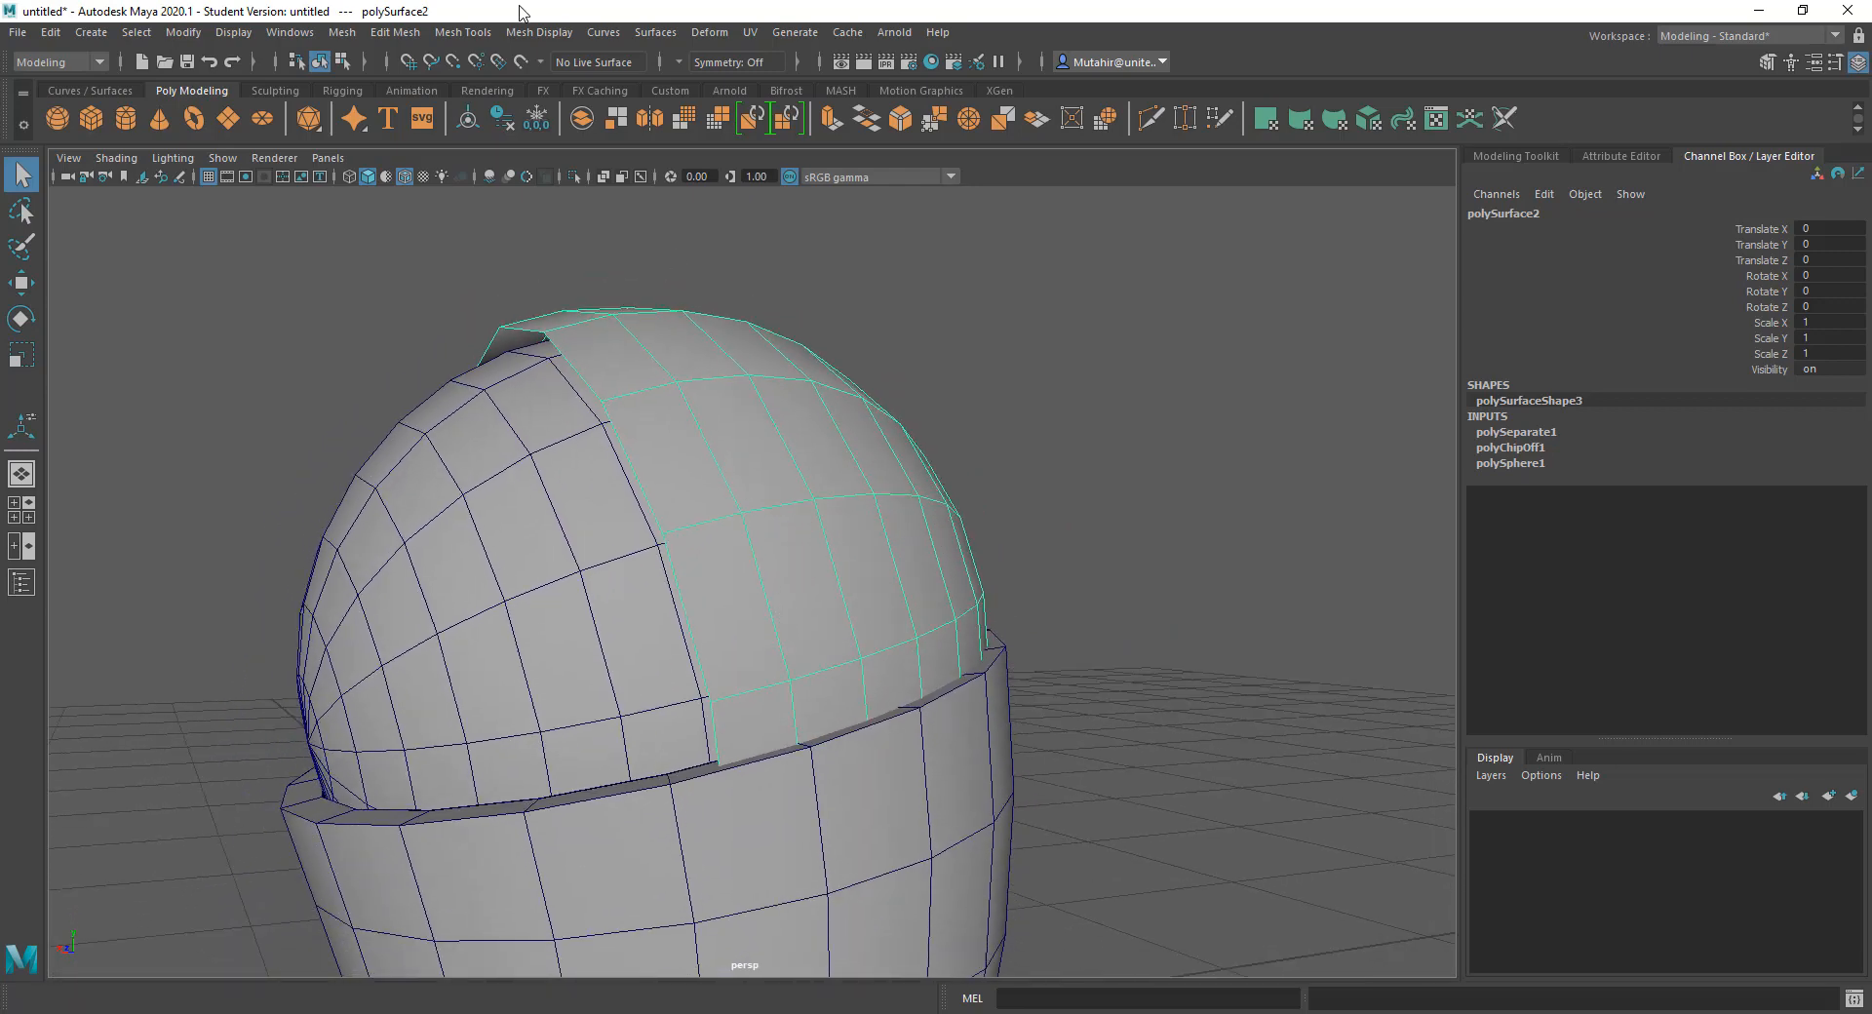
# Step: Extrude all faces of the shell with a thickness of -0.2
pyautogui.click(391, 33)
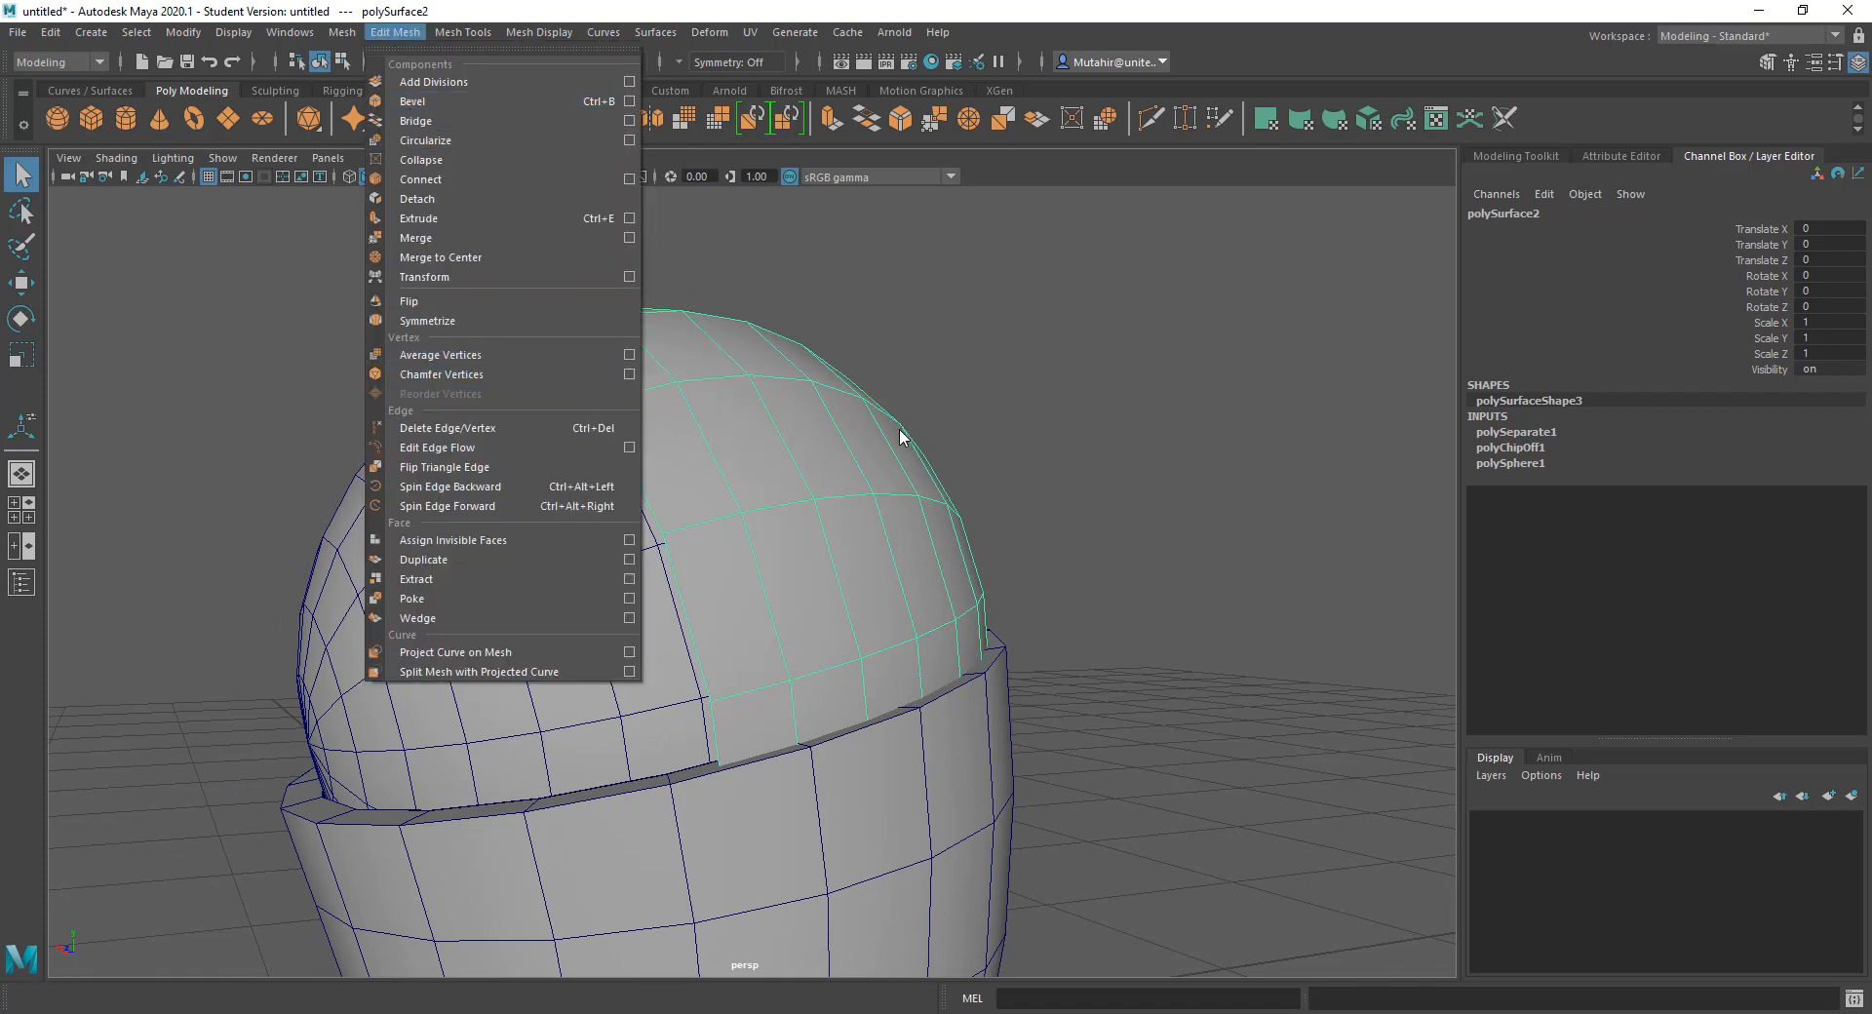
pyautogui.click(452, 218)
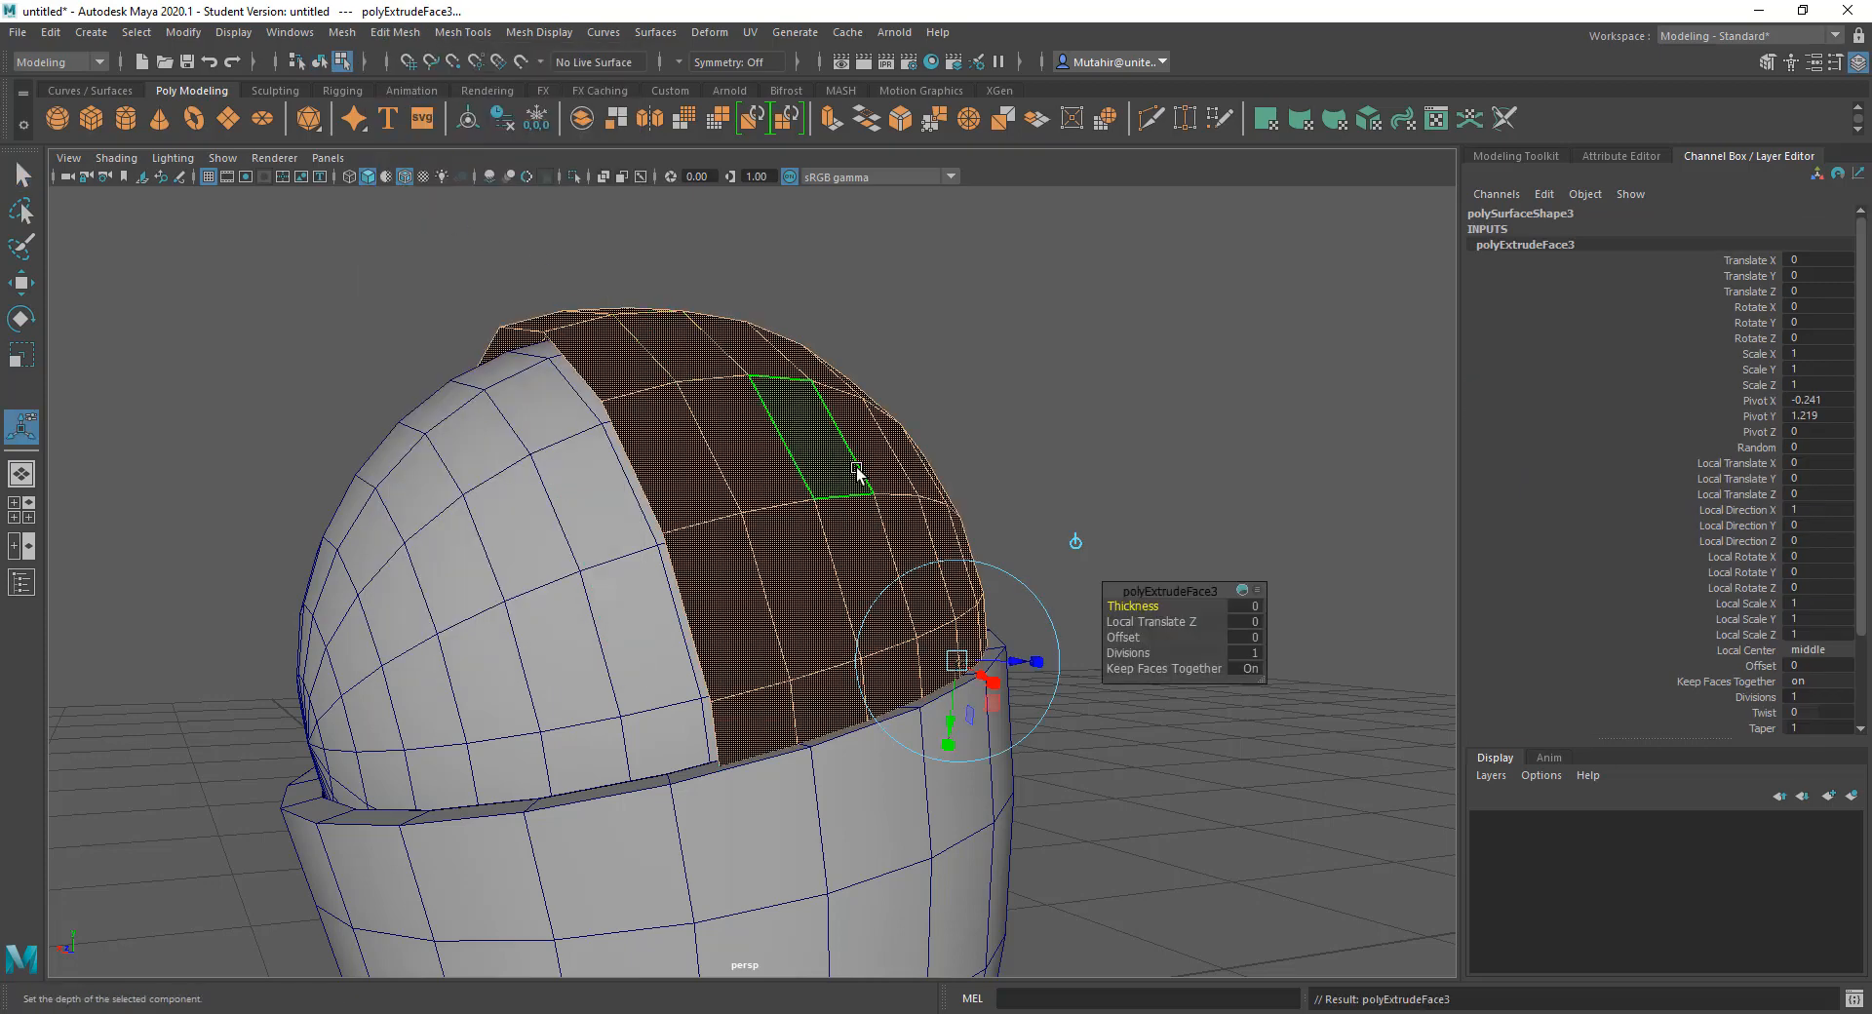
pyautogui.keyDown('alt'); pyautogui.moveTo(958, 389); pyautogui.dragTo(897, 512); pyautogui.keyUp('alt')
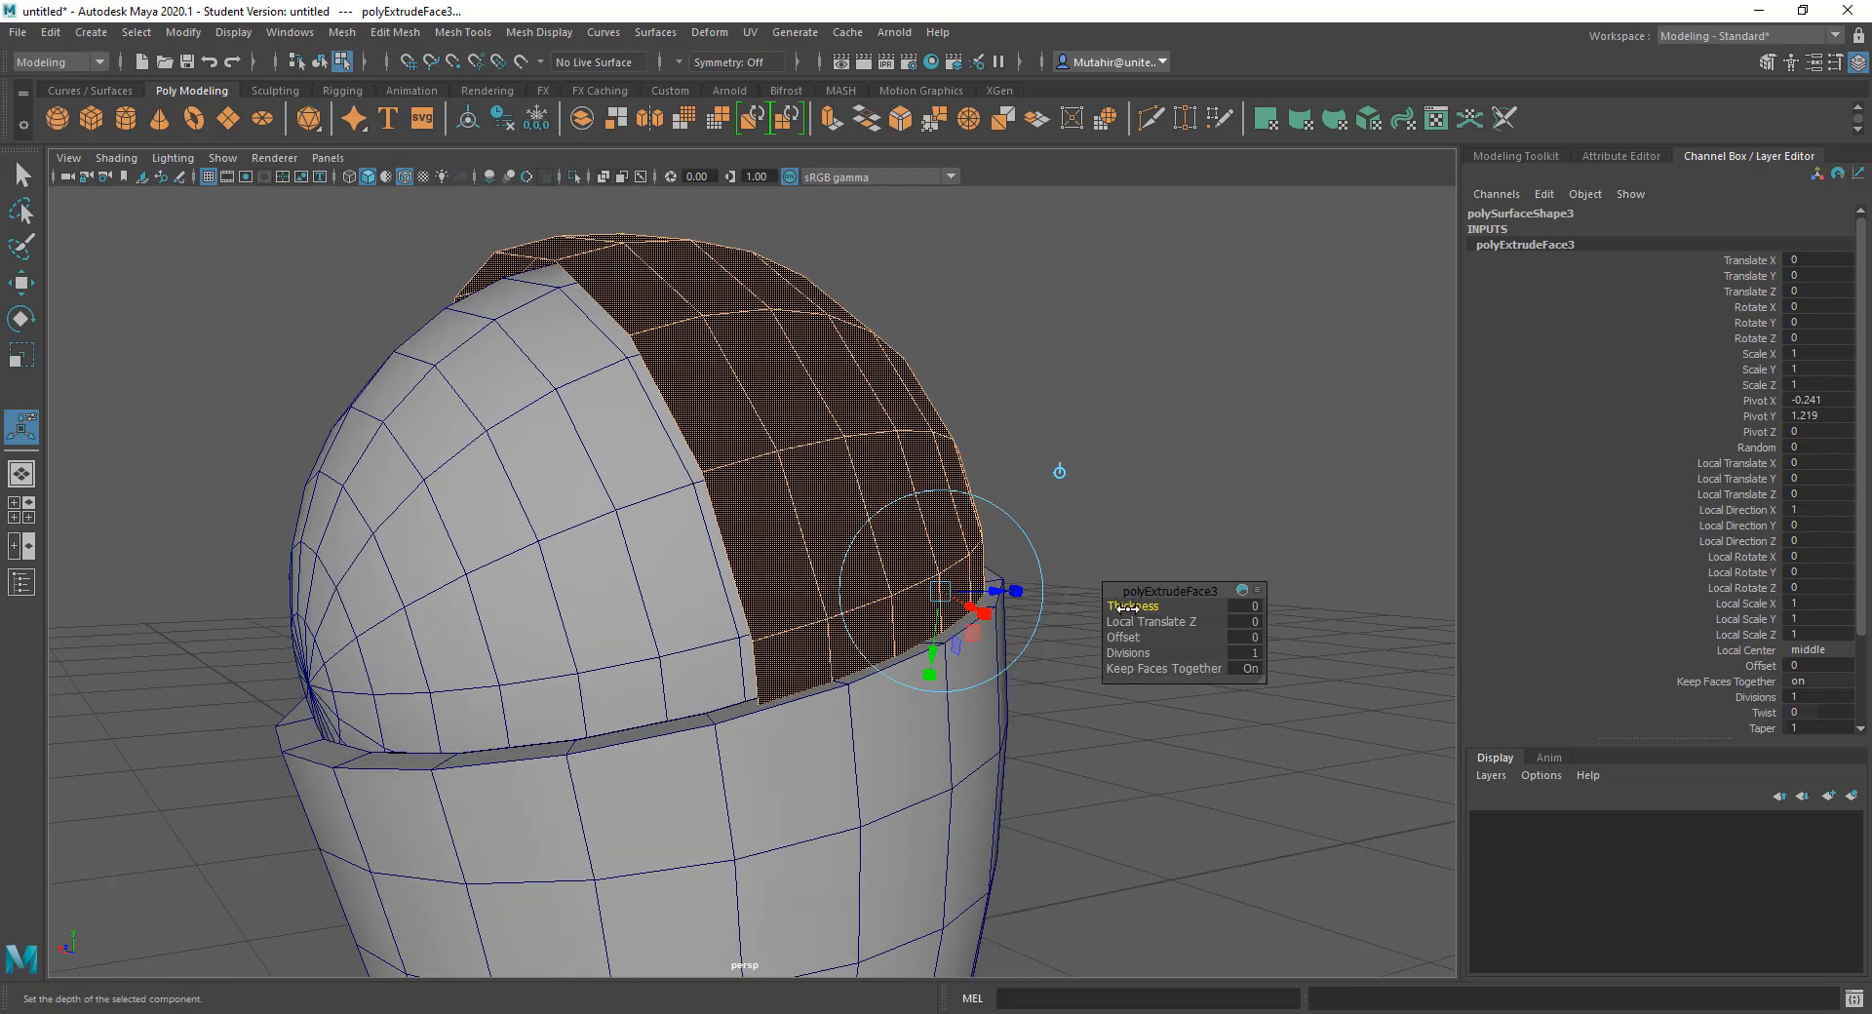
pyautogui.moveTo(1128, 606); pyautogui.dragTo(760, 445)
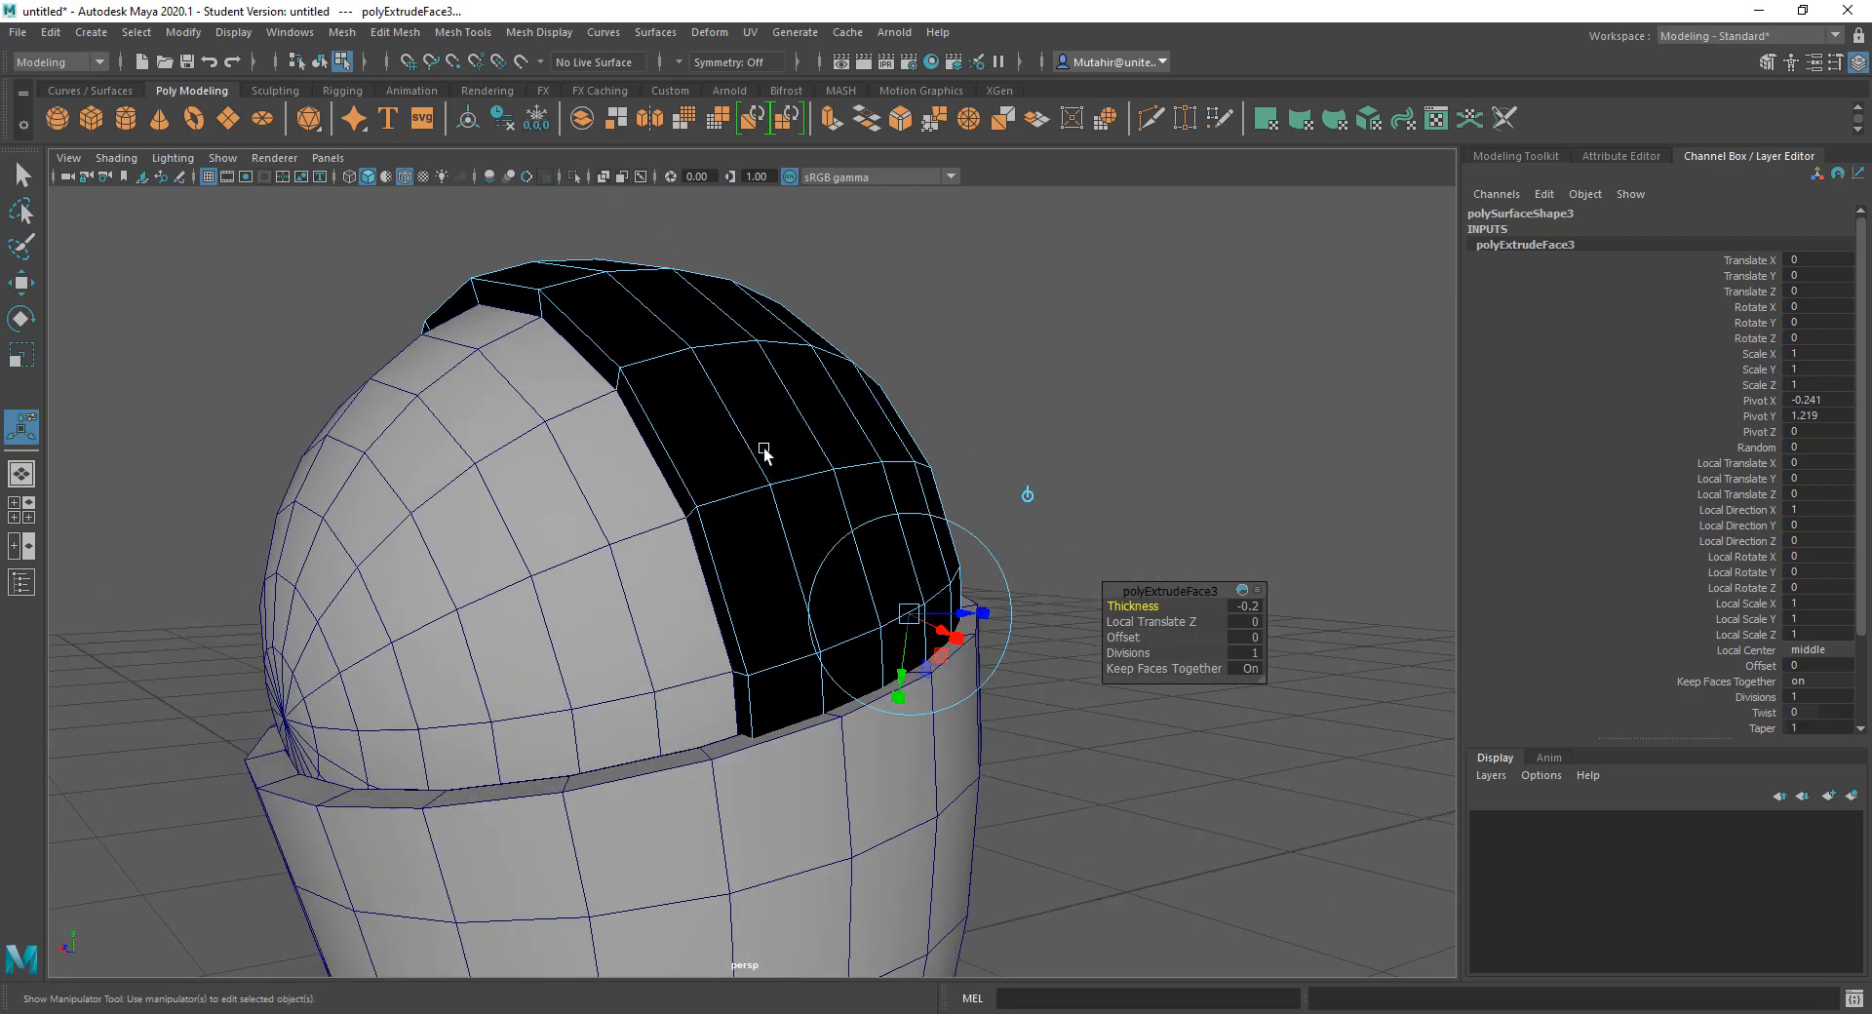
pyautogui.press('q')
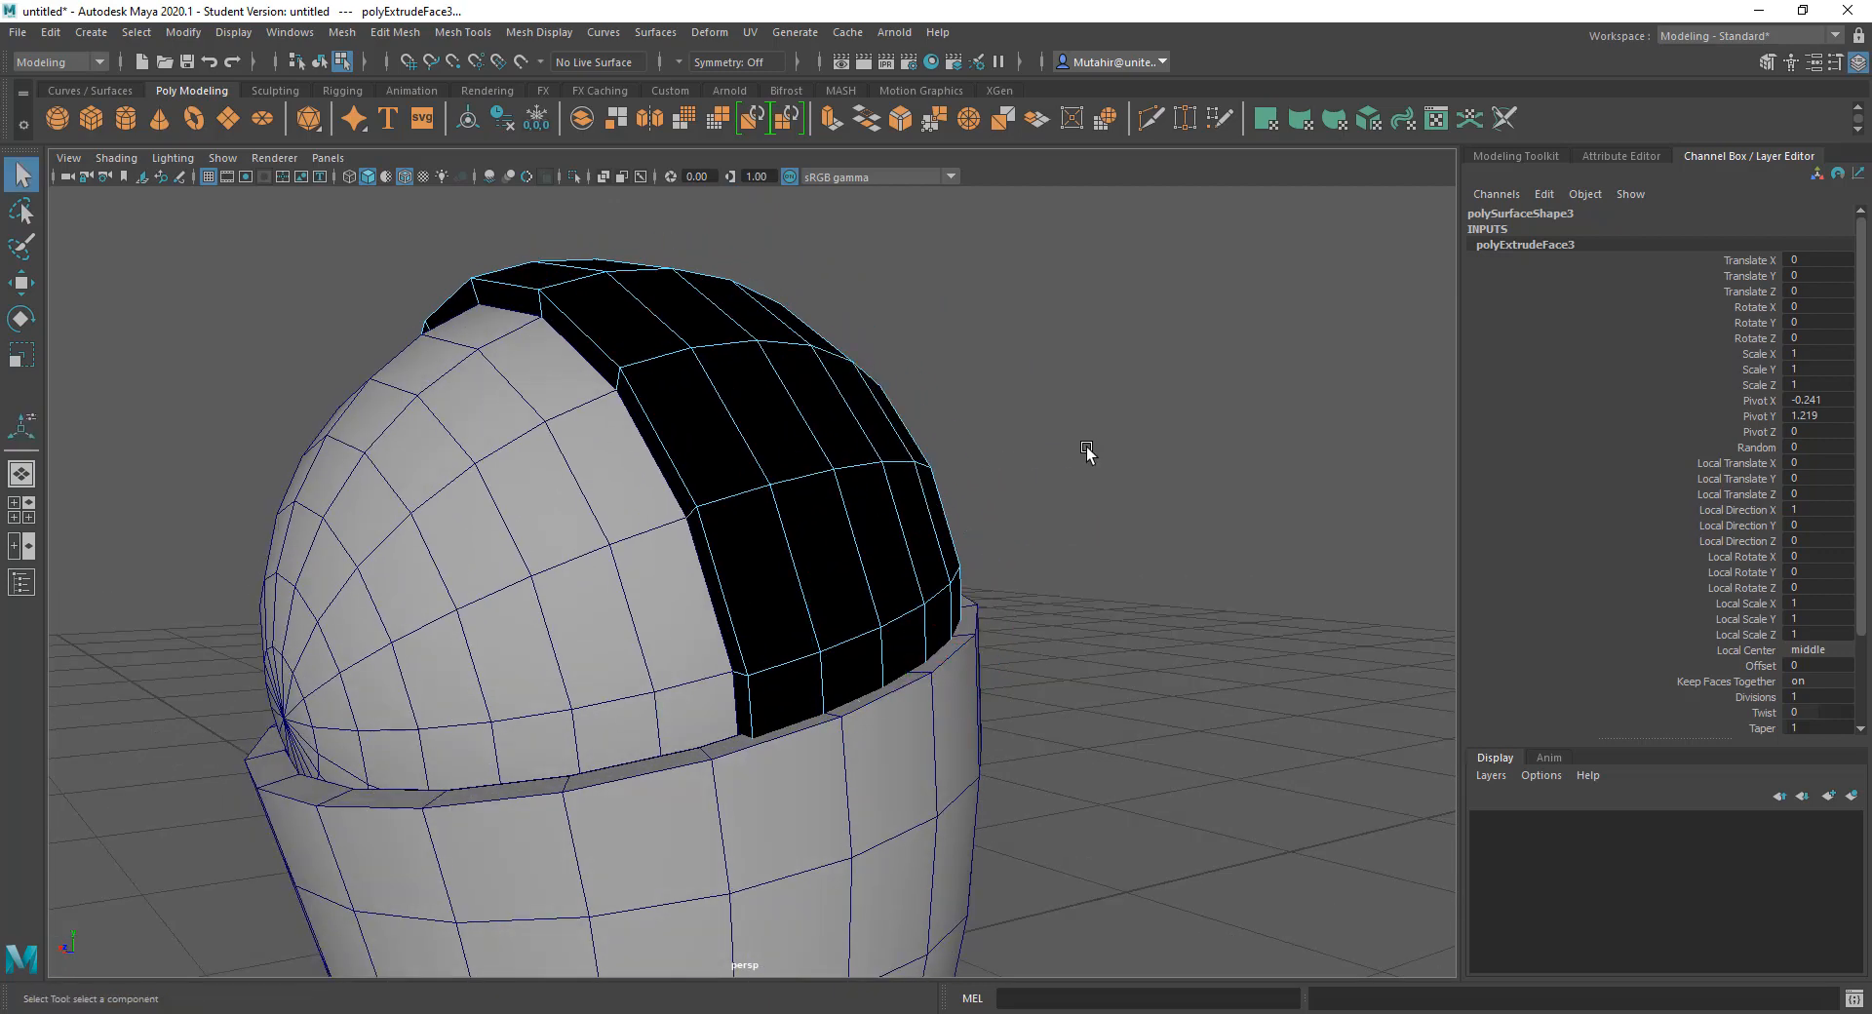
# Step: Return the thickened shell to object mode, reverse its normals and clear the selection
pyautogui.keyDown('alt'); pyautogui.moveTo(912, 418); pyautogui.dragTo(887, 419); pyautogui.keyUp('alt')
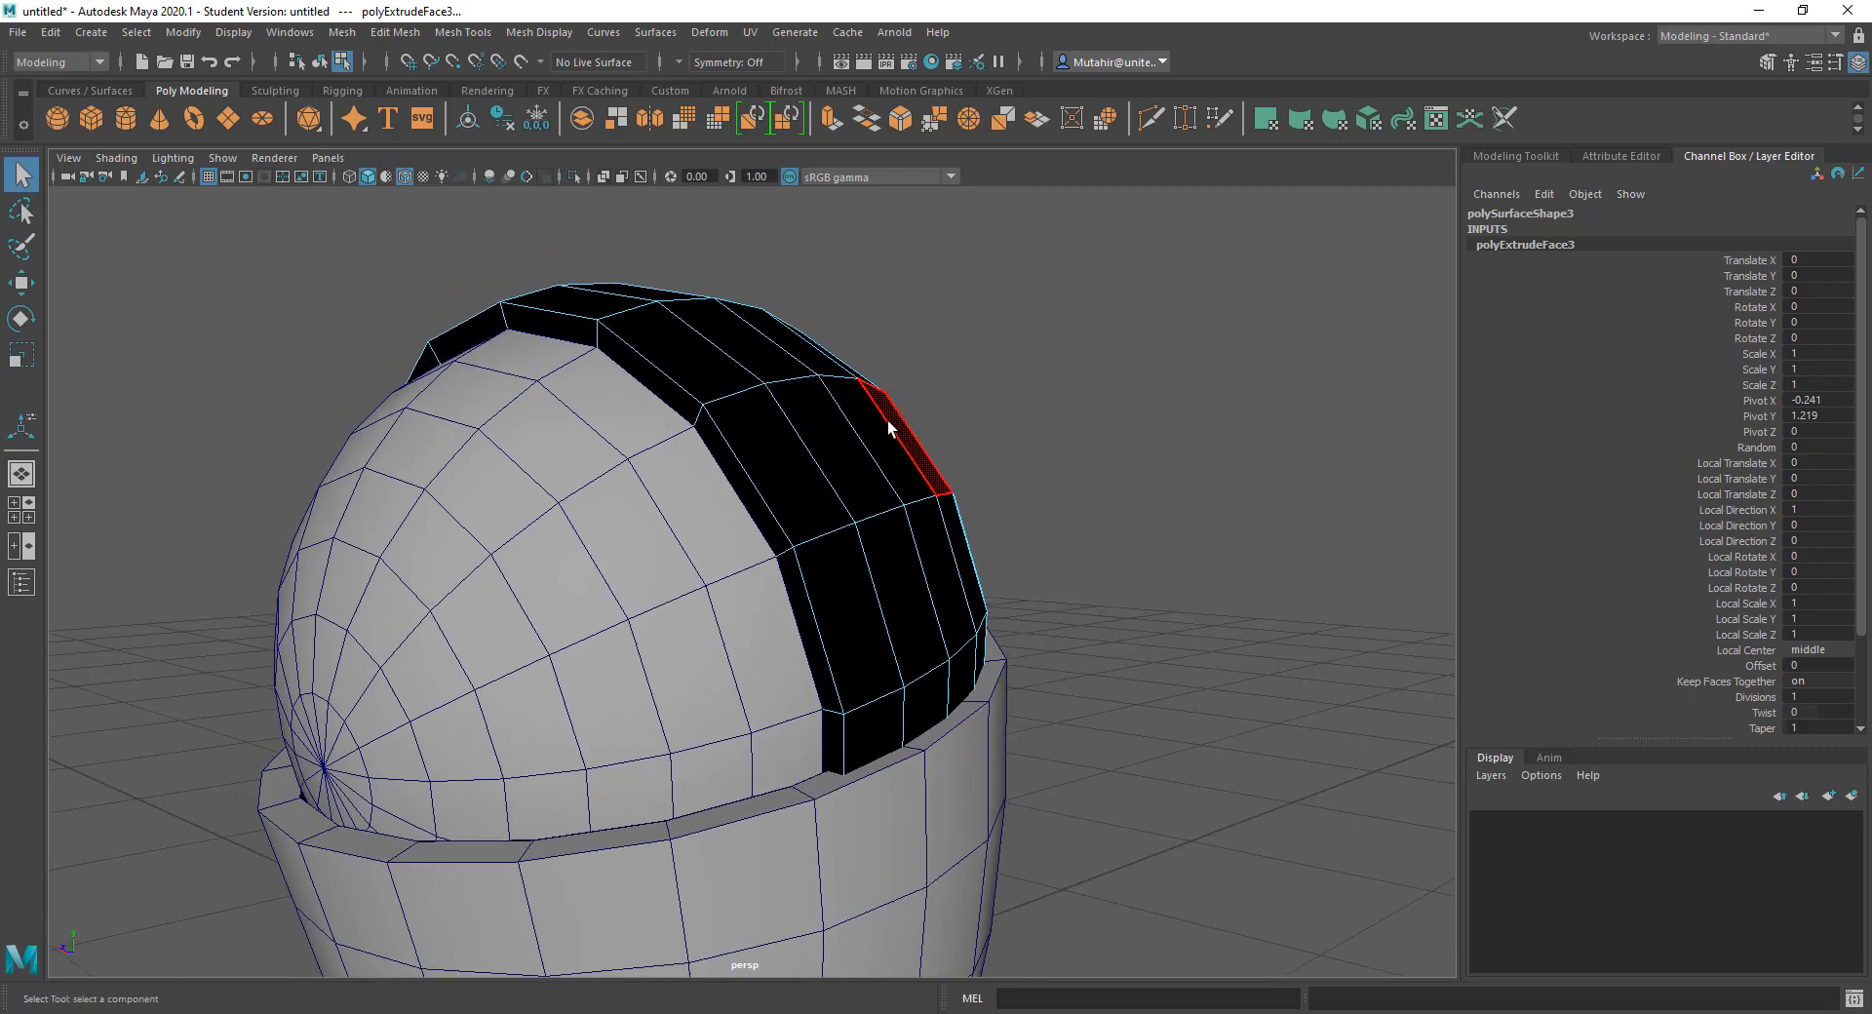
pyautogui.moveTo(888, 419); pyautogui.dragTo(962, 383, button='right')
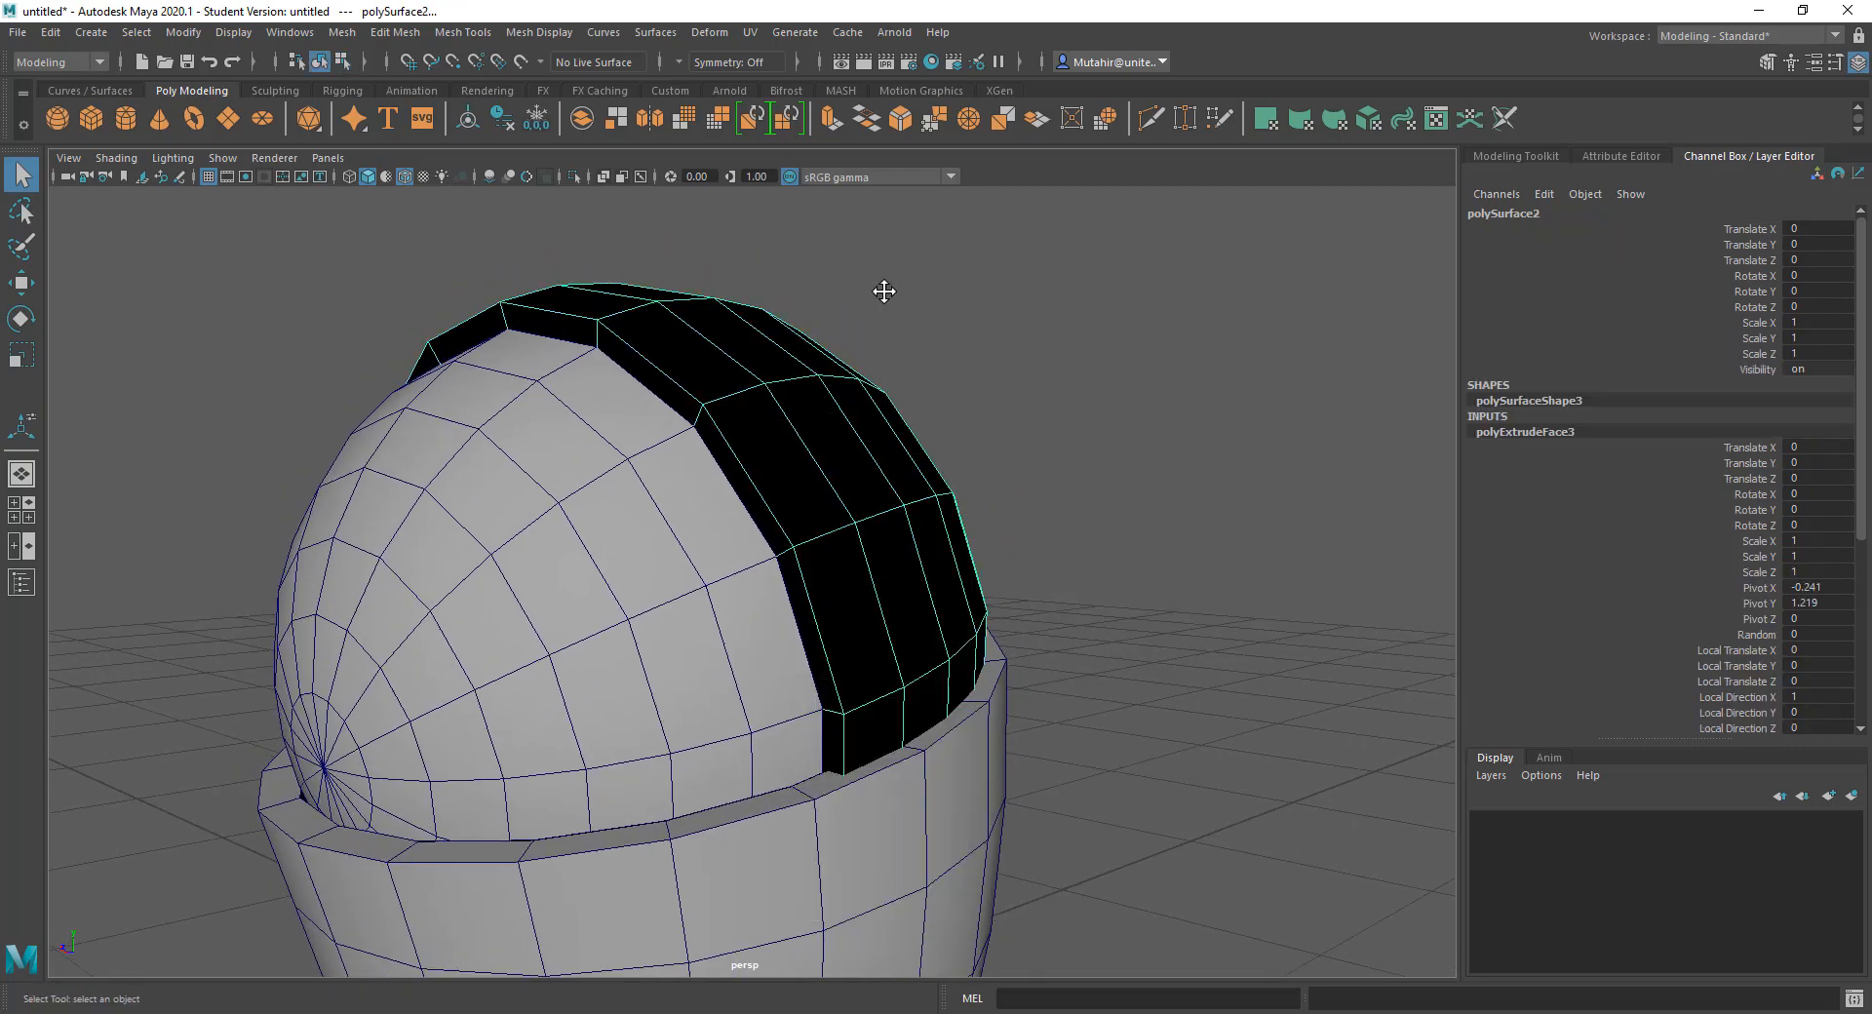
pyautogui.click(458, 32)
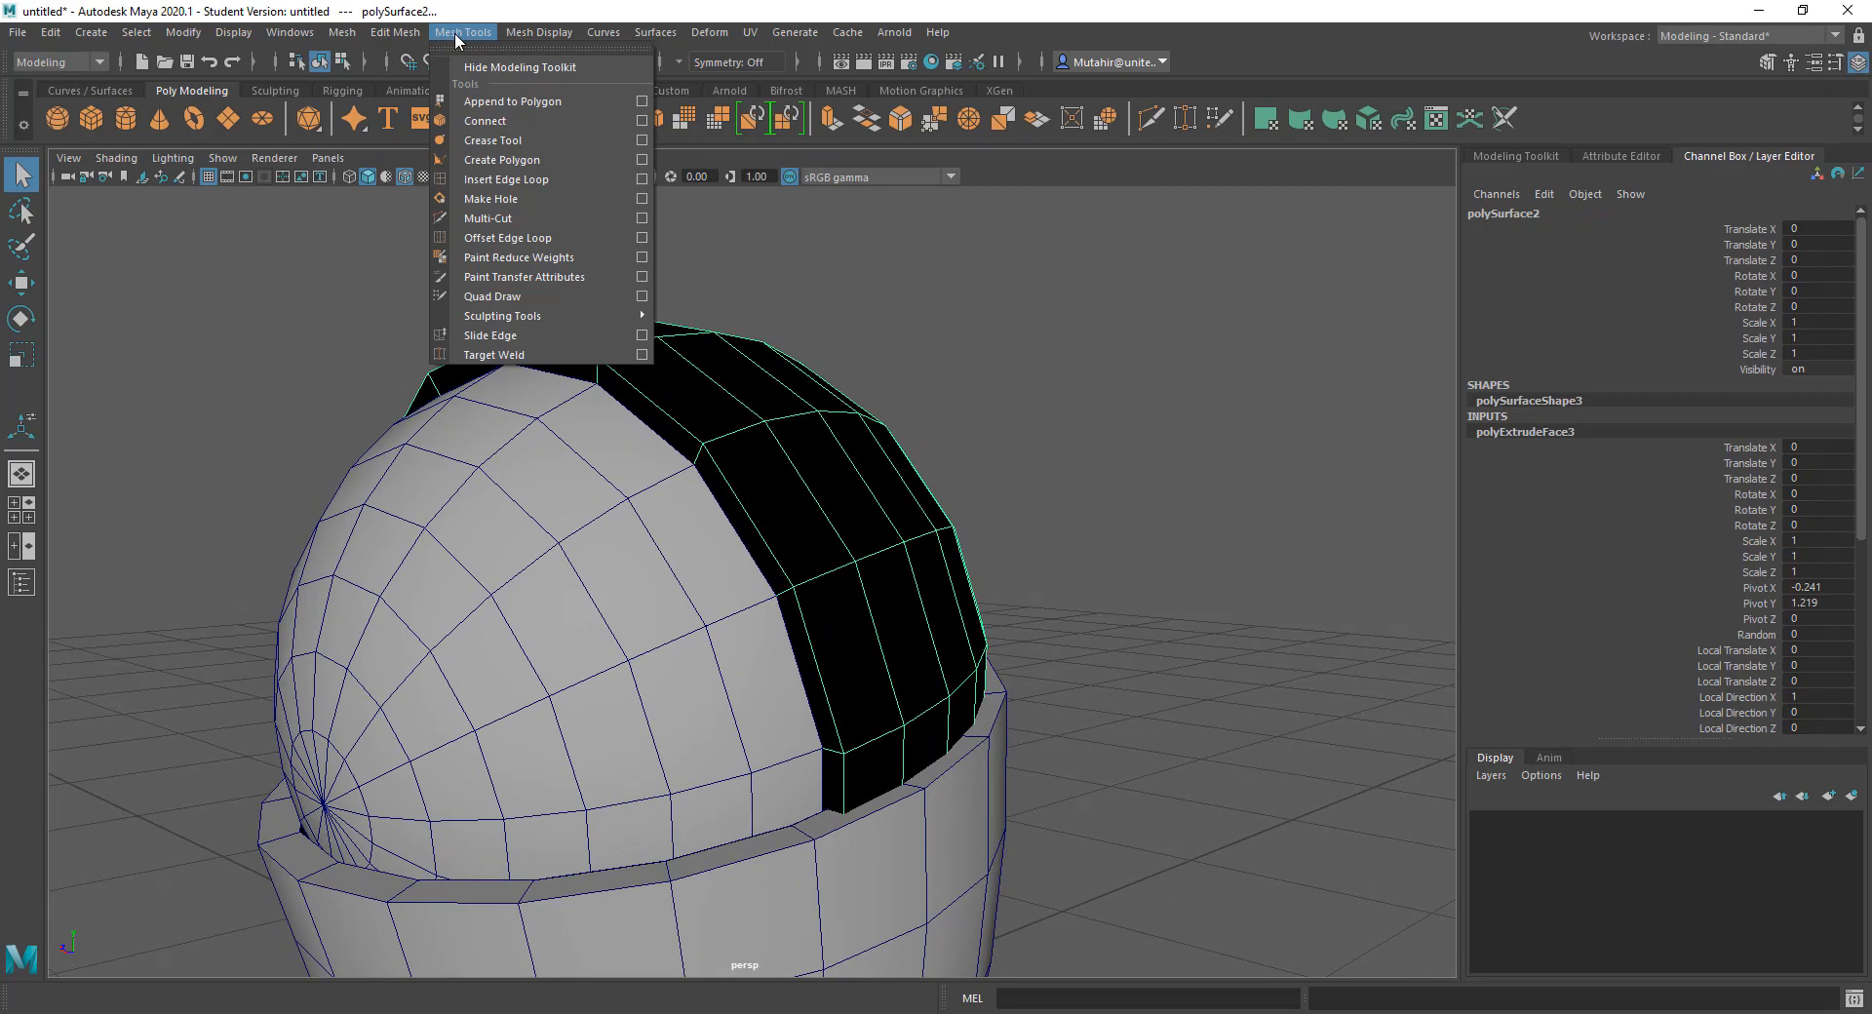
pyautogui.moveTo(406, 32)
pyautogui.moveTo(546, 35)
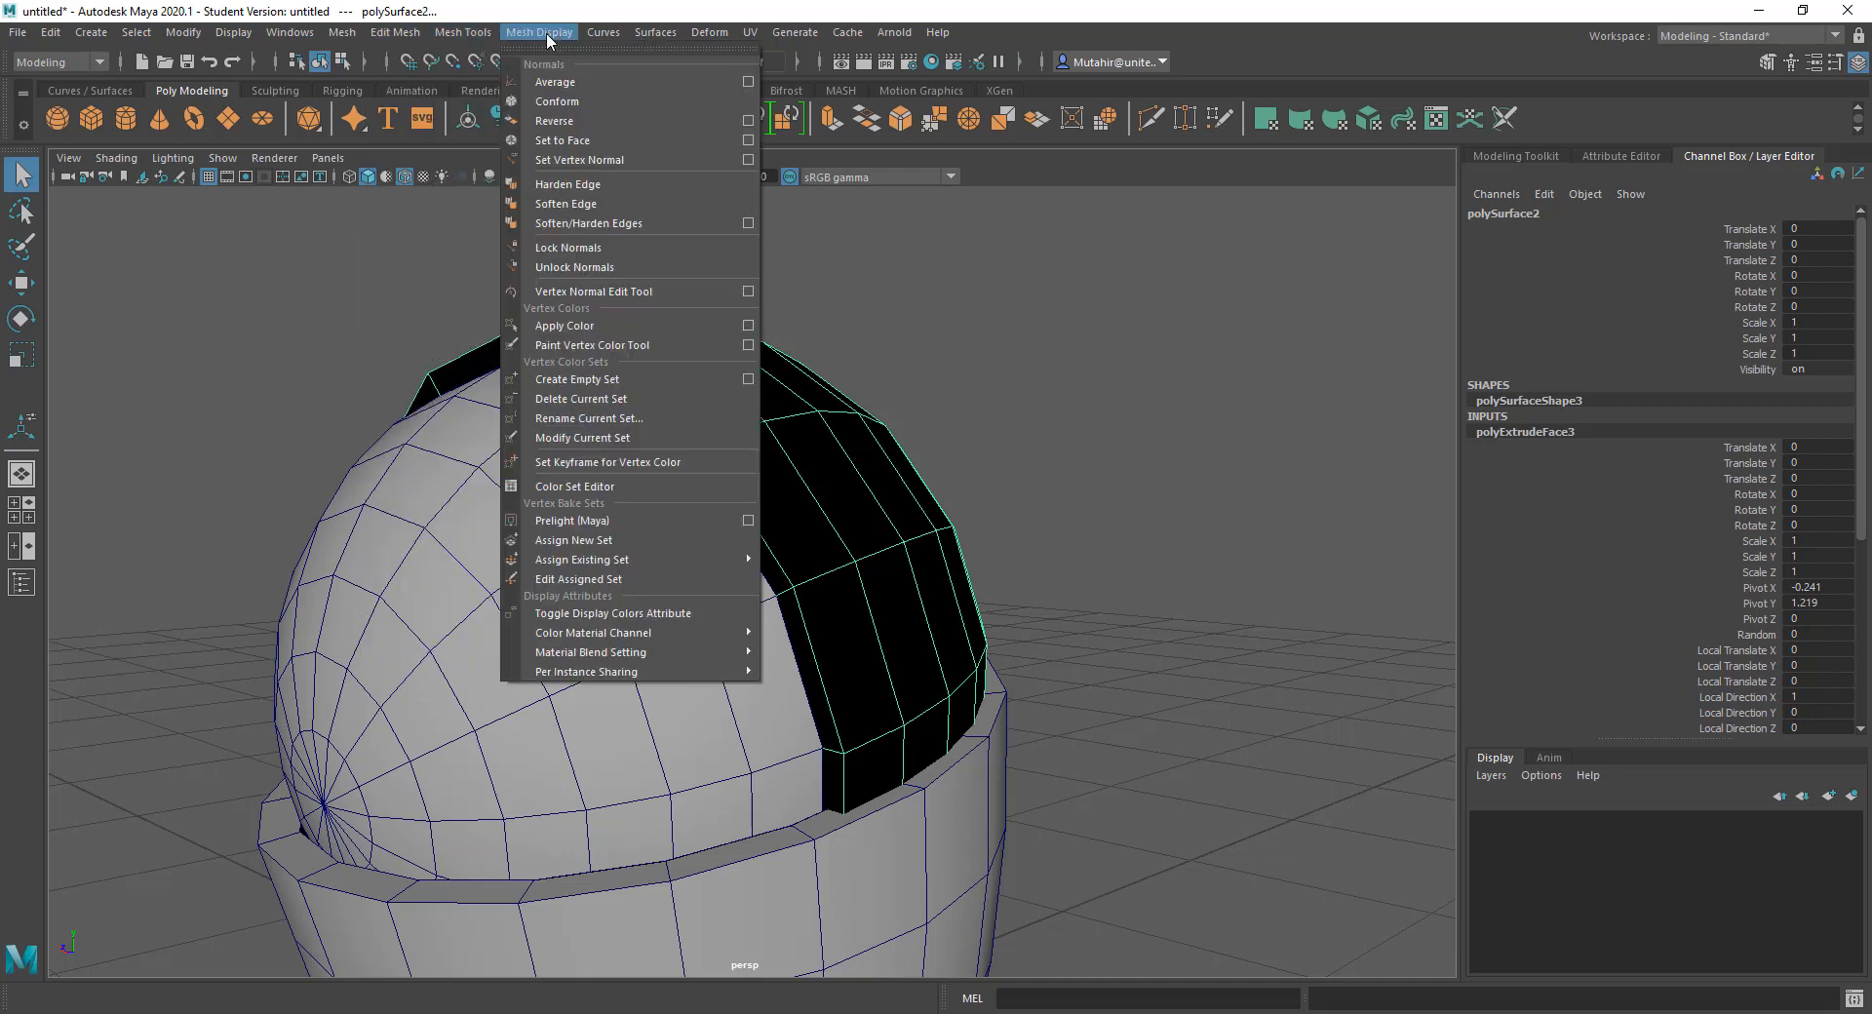
pyautogui.click(564, 122)
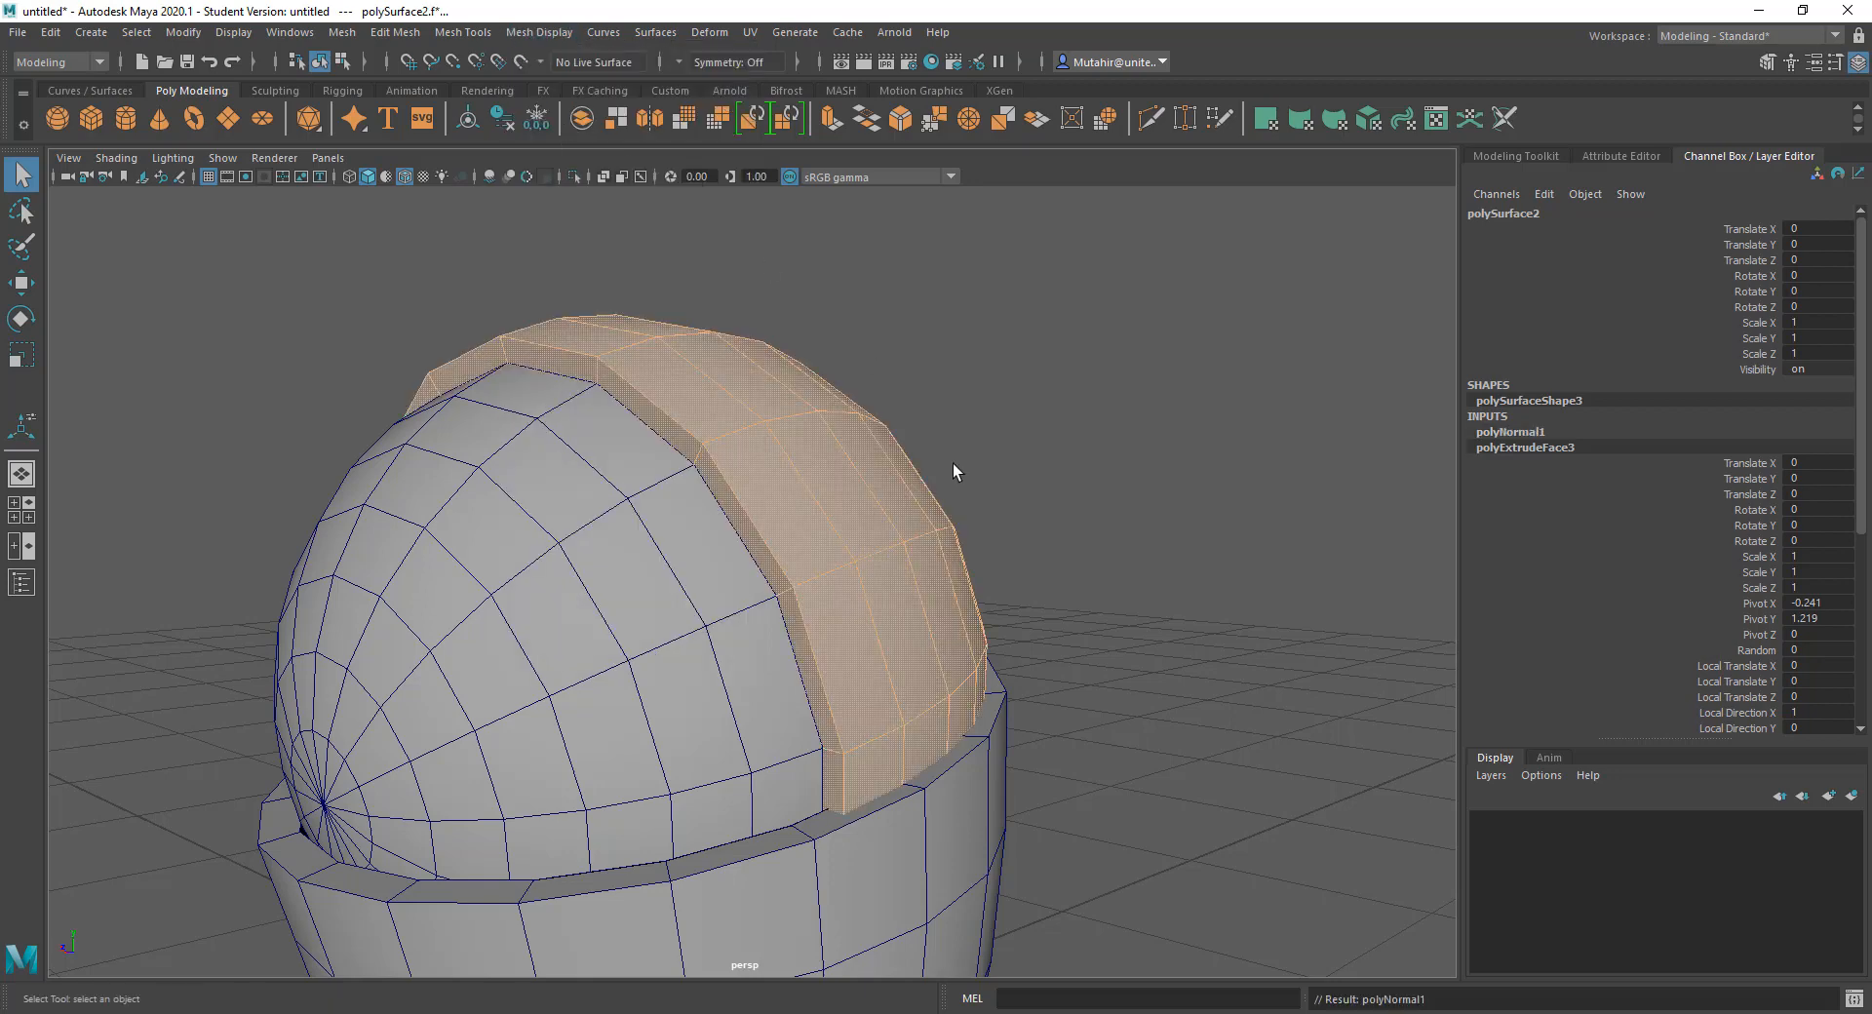
pyautogui.click(1118, 424)
pyautogui.keyDown('alt'); pyautogui.moveTo(1068, 515); pyautogui.dragTo(756, 414); pyautogui.keyUp('alt')
pyautogui.scroll(3, 1032, 572)
pyautogui.moveTo(705, 415); pyautogui.dragTo(704, 469, button='right')
pyautogui.click(563, 412)
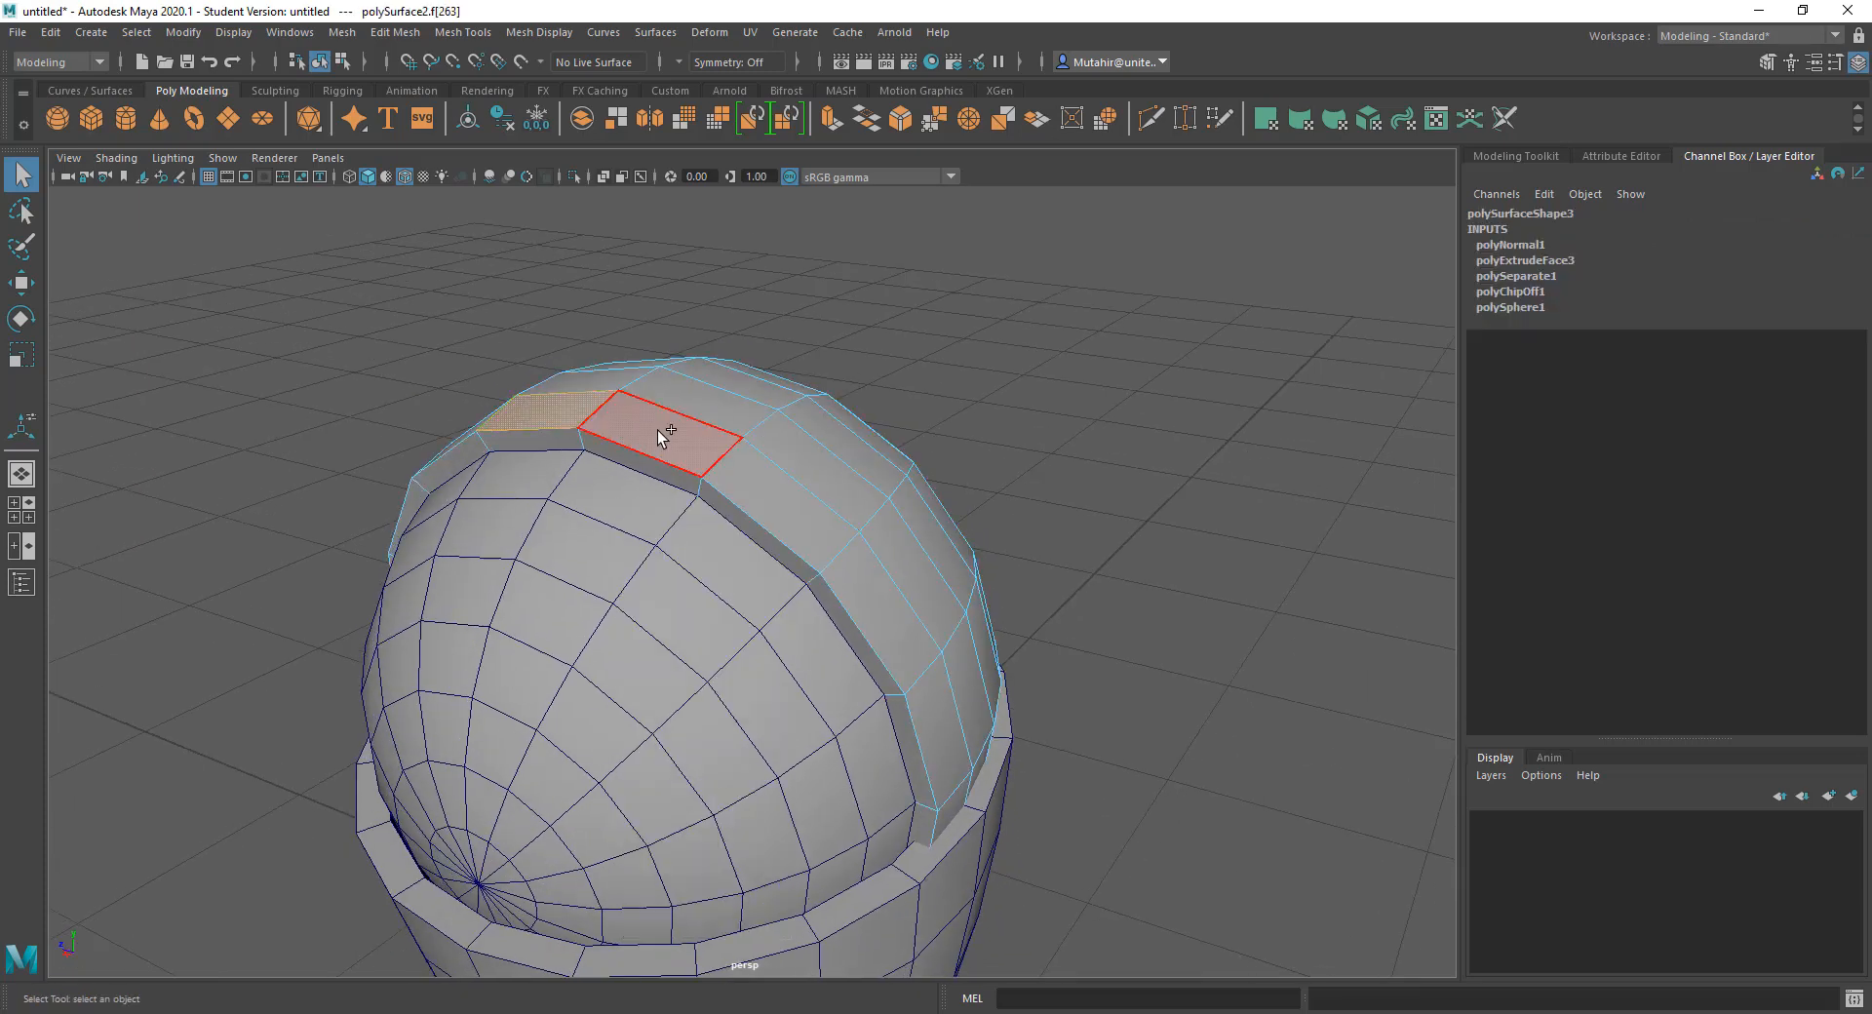
pyautogui.keyDown('shift'); pyautogui.click(657, 430); pyautogui.keyUp('shift')
pyautogui.keyDown('alt'); pyautogui.moveTo(842, 457); pyautogui.dragTo(649, 548); pyautogui.keyUp('alt')
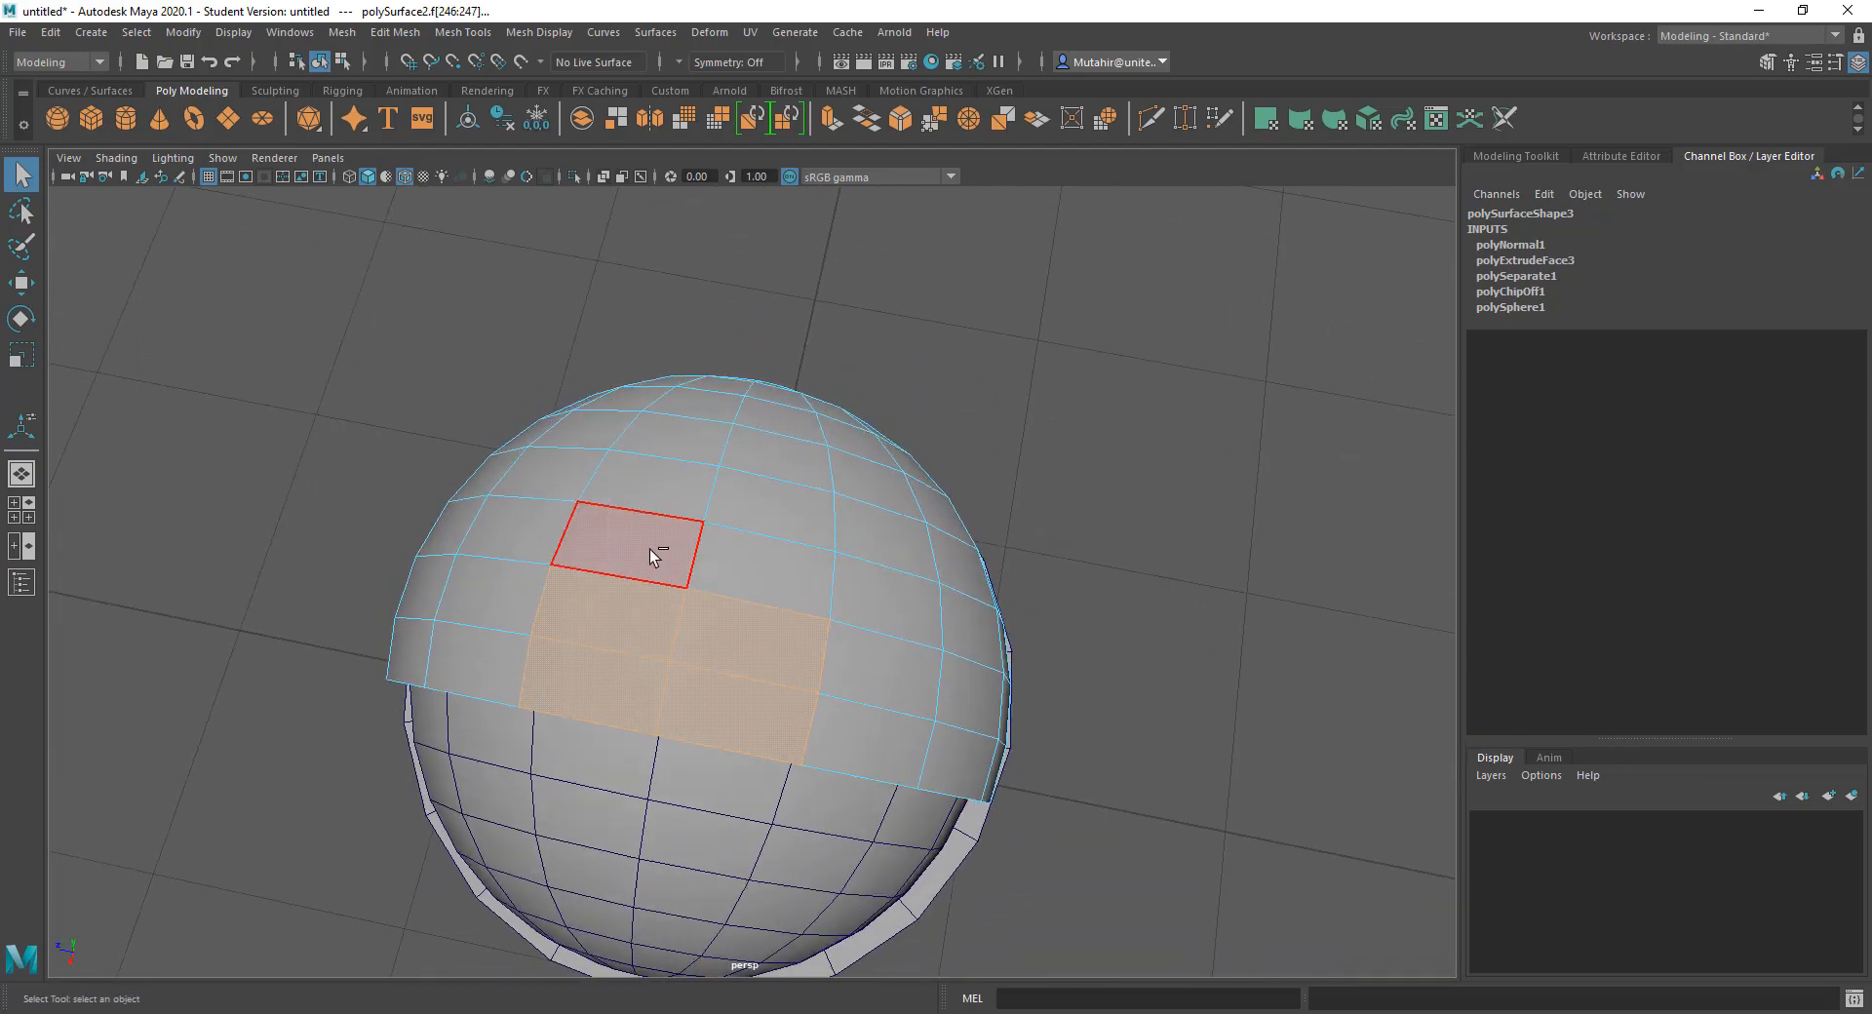
pyautogui.keyDown('ctrl'); pyautogui.click(700, 459); pyautogui.keyUp('ctrl')
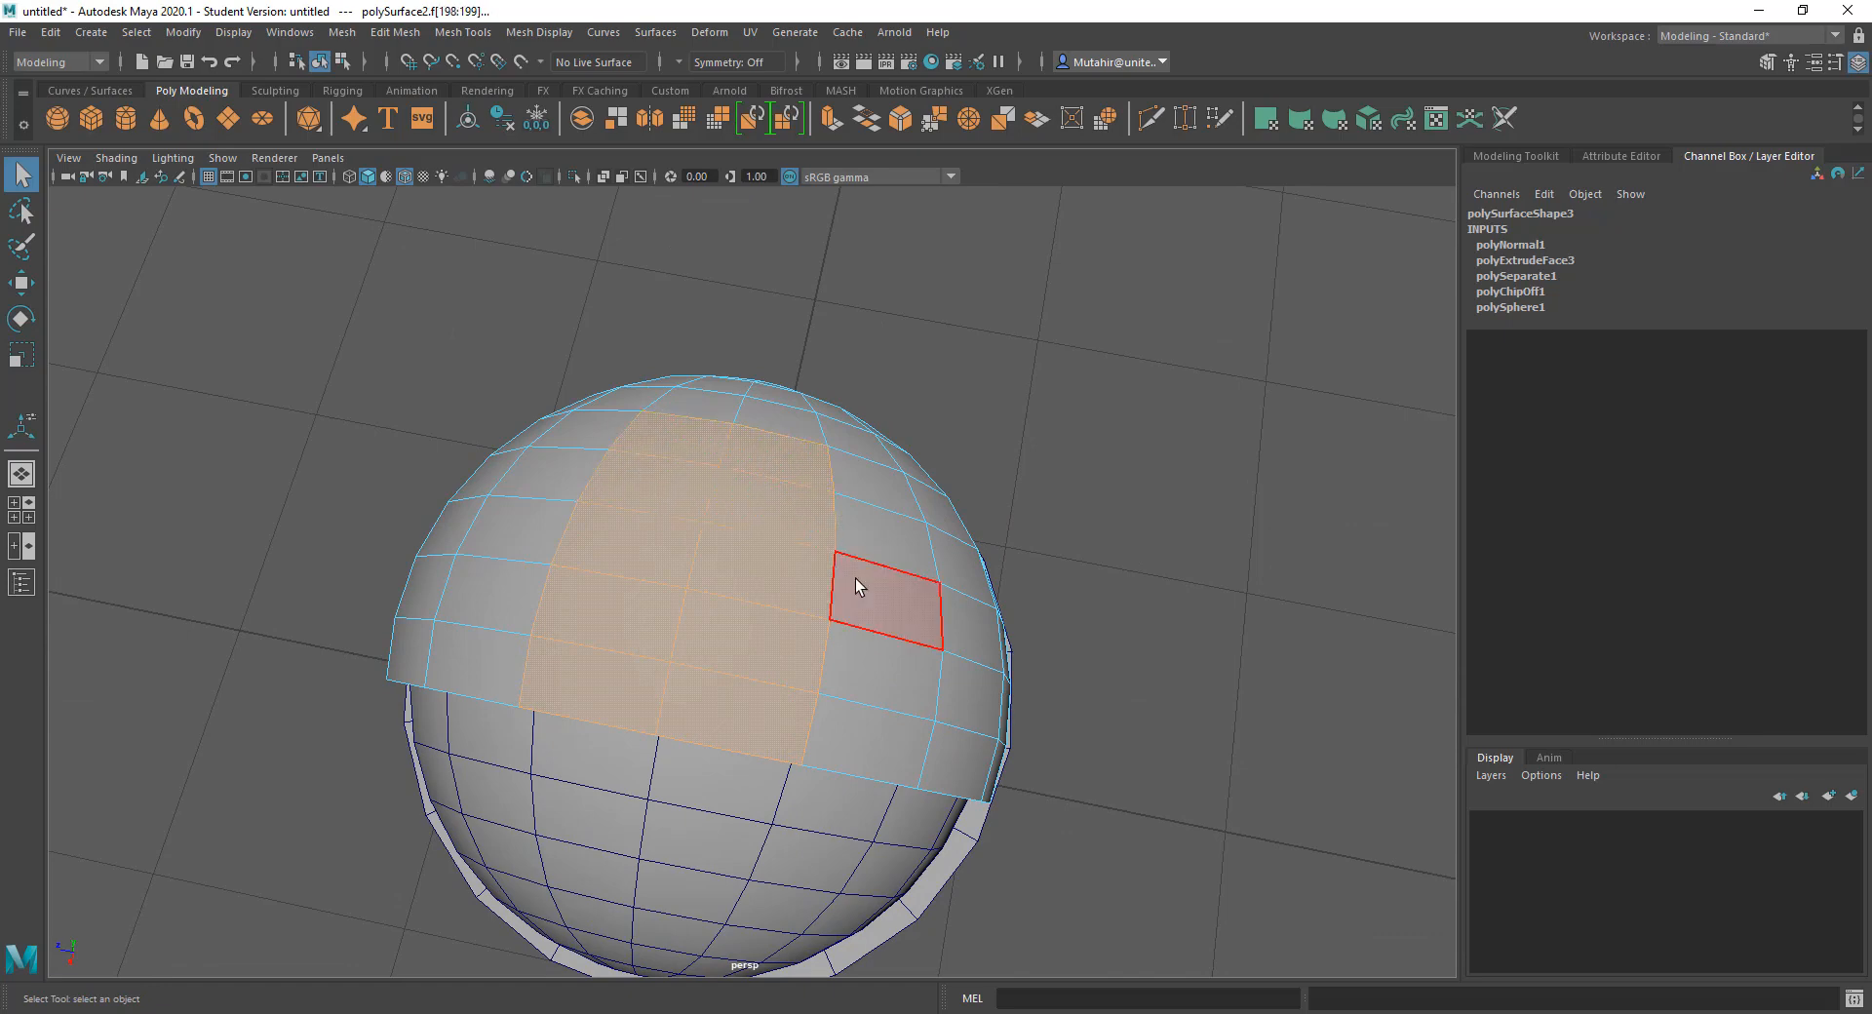
pyautogui.keyDown('alt'); pyautogui.moveTo(857, 585); pyautogui.dragTo(756, 493); pyautogui.keyUp('alt')
pyautogui.keyDown('alt'); pyautogui.moveTo(805, 374); pyautogui.dragTo(882, 362); pyautogui.keyUp('alt')
pyautogui.keyDown('alt'); pyautogui.moveTo(883, 361); pyautogui.dragTo(861, 456, button='middle'); pyautogui.keyUp('alt')
pyautogui.keyDown('alt'); pyautogui.moveTo(860, 455); pyautogui.dragTo(928, 390); pyautogui.keyUp('alt')
pyautogui.keyDown('alt'); pyautogui.moveTo(926, 252); pyautogui.dragTo(937, 373, button='middle'); pyautogui.keyUp('alt')
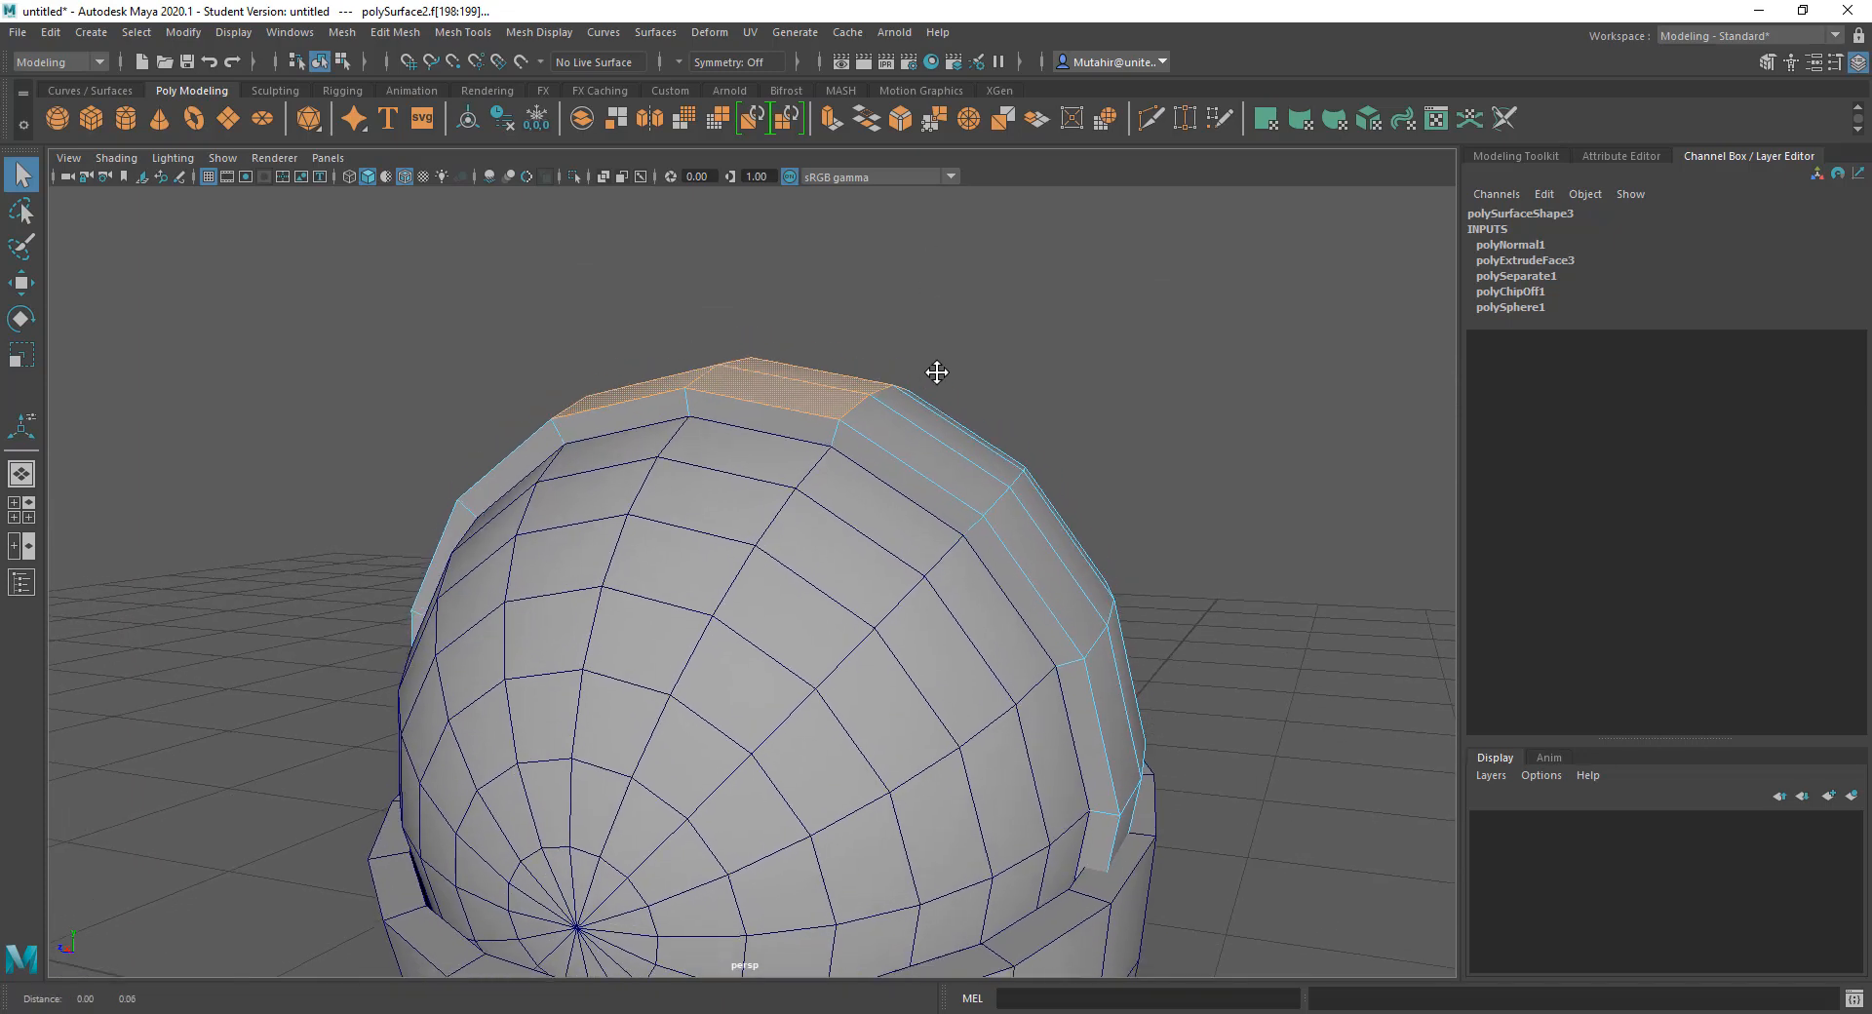
pyautogui.click(958, 330)
# Step: Select the shell as an object, turn on its smooth preview and hide the wireframe overlay on shaded objects
pyautogui.keyDown('alt'); pyautogui.moveTo(957, 329); pyautogui.dragTo(956, 493); pyautogui.keyUp('alt')
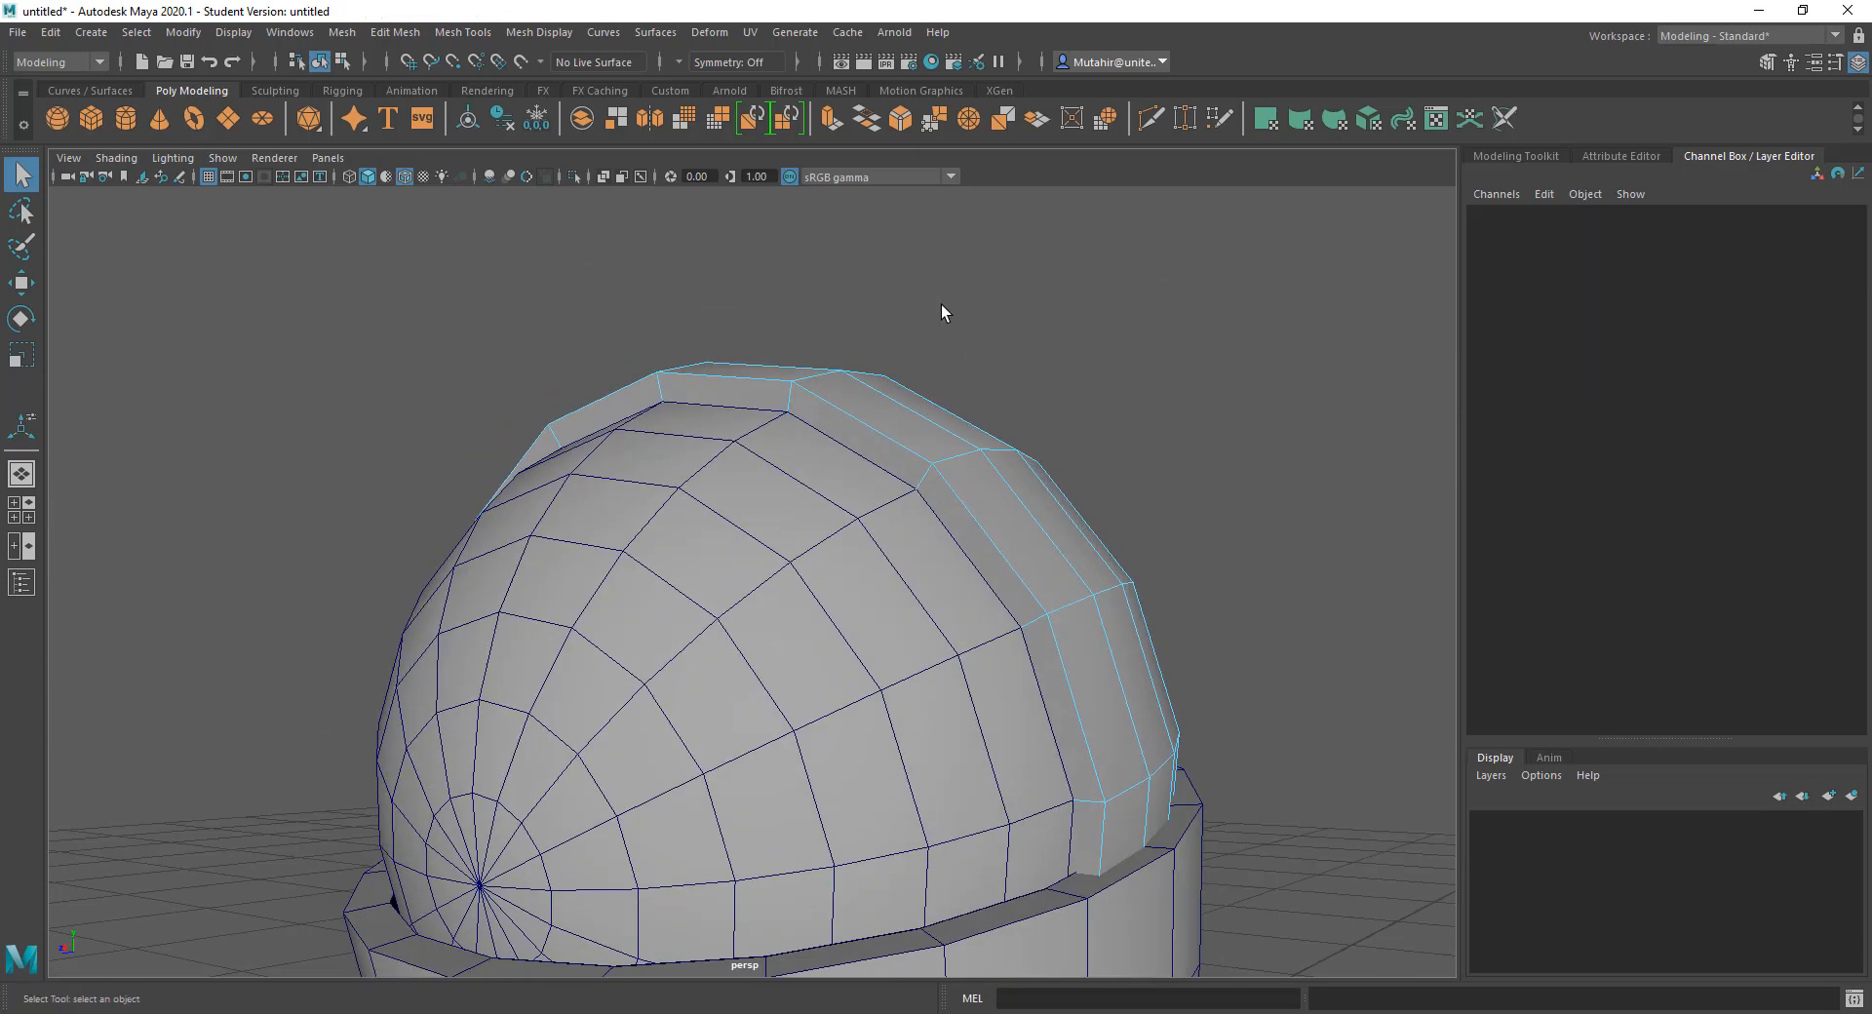
pyautogui.keyDown('alt'); pyautogui.moveTo(942, 310); pyautogui.dragTo(920, 346, button='right'); pyautogui.keyUp('alt')
pyautogui.keyDown('alt'); pyautogui.moveTo(967, 536); pyautogui.dragTo(975, 585); pyautogui.keyUp('alt')
pyautogui.press('3')
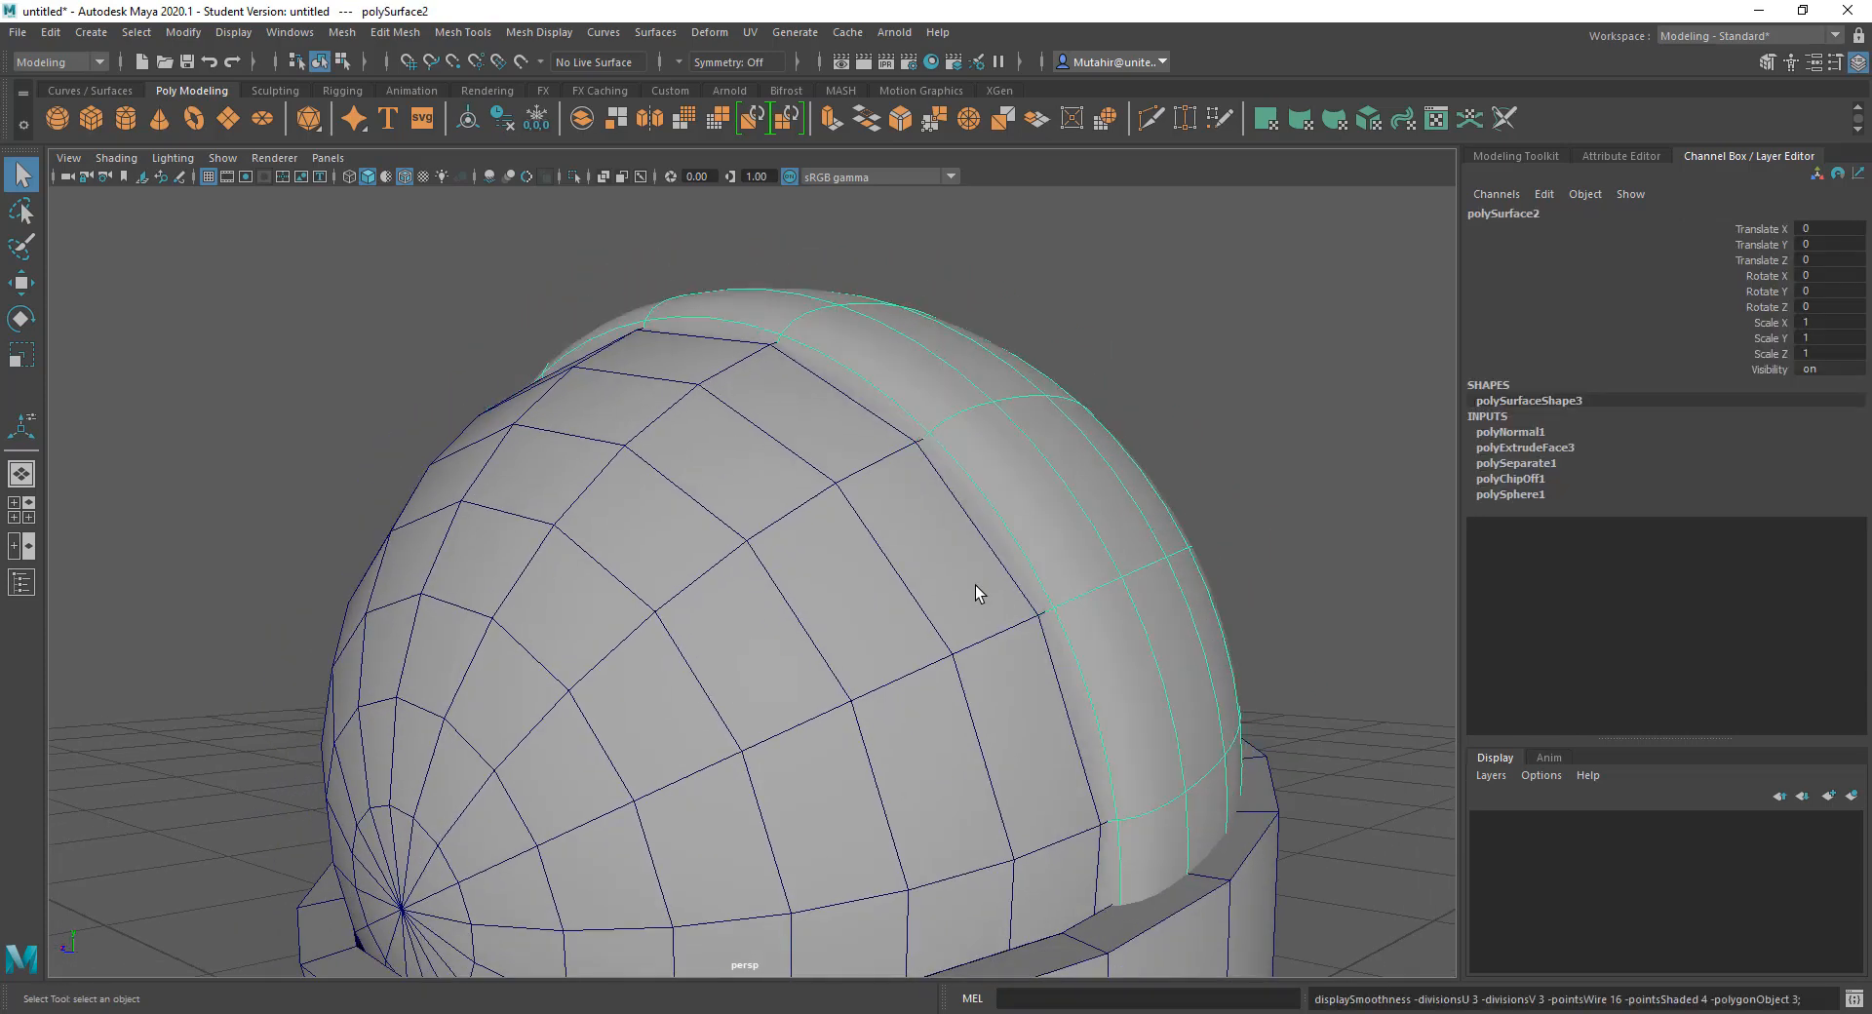
pyautogui.click(1151, 368)
pyautogui.click(409, 175)
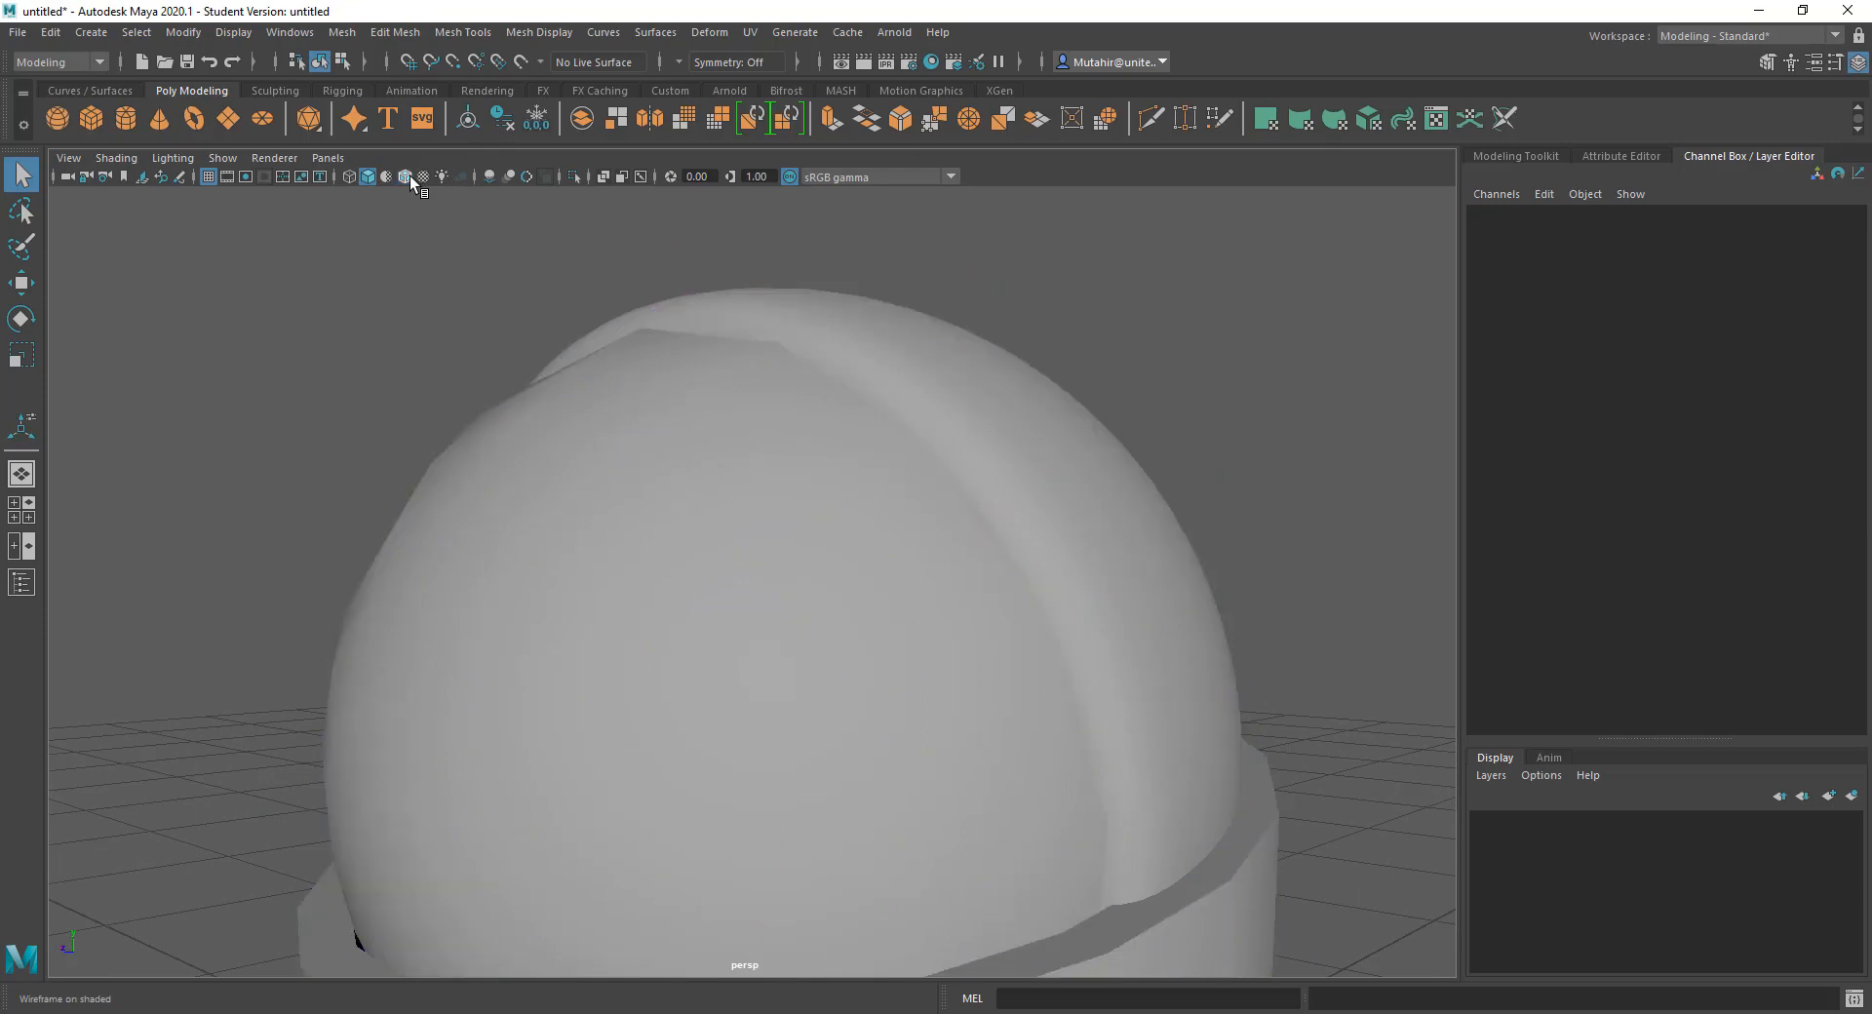
# Step: Display the sphere with smooth preview and return the shell to its unsmoothed display
pyautogui.moveTo(966, 566)
pyautogui.keyDown('alt'); pyautogui.mouseDown()
pyautogui.moveTo(1157, 623)
pyautogui.moveTo(1254, 614)
pyautogui.moveTo(881, 582)
pyautogui.moveTo(920, 535)
pyautogui.moveTo(937, 581)
pyautogui.mouseUp(); pyautogui.keyUp('alt')
pyautogui.click(793, 519)
pyautogui.keyDown('alt'); pyautogui.moveTo(793, 516); pyautogui.dragTo(955, 523); pyautogui.keyUp('alt')
pyautogui.click(962, 540)
pyautogui.press('1')
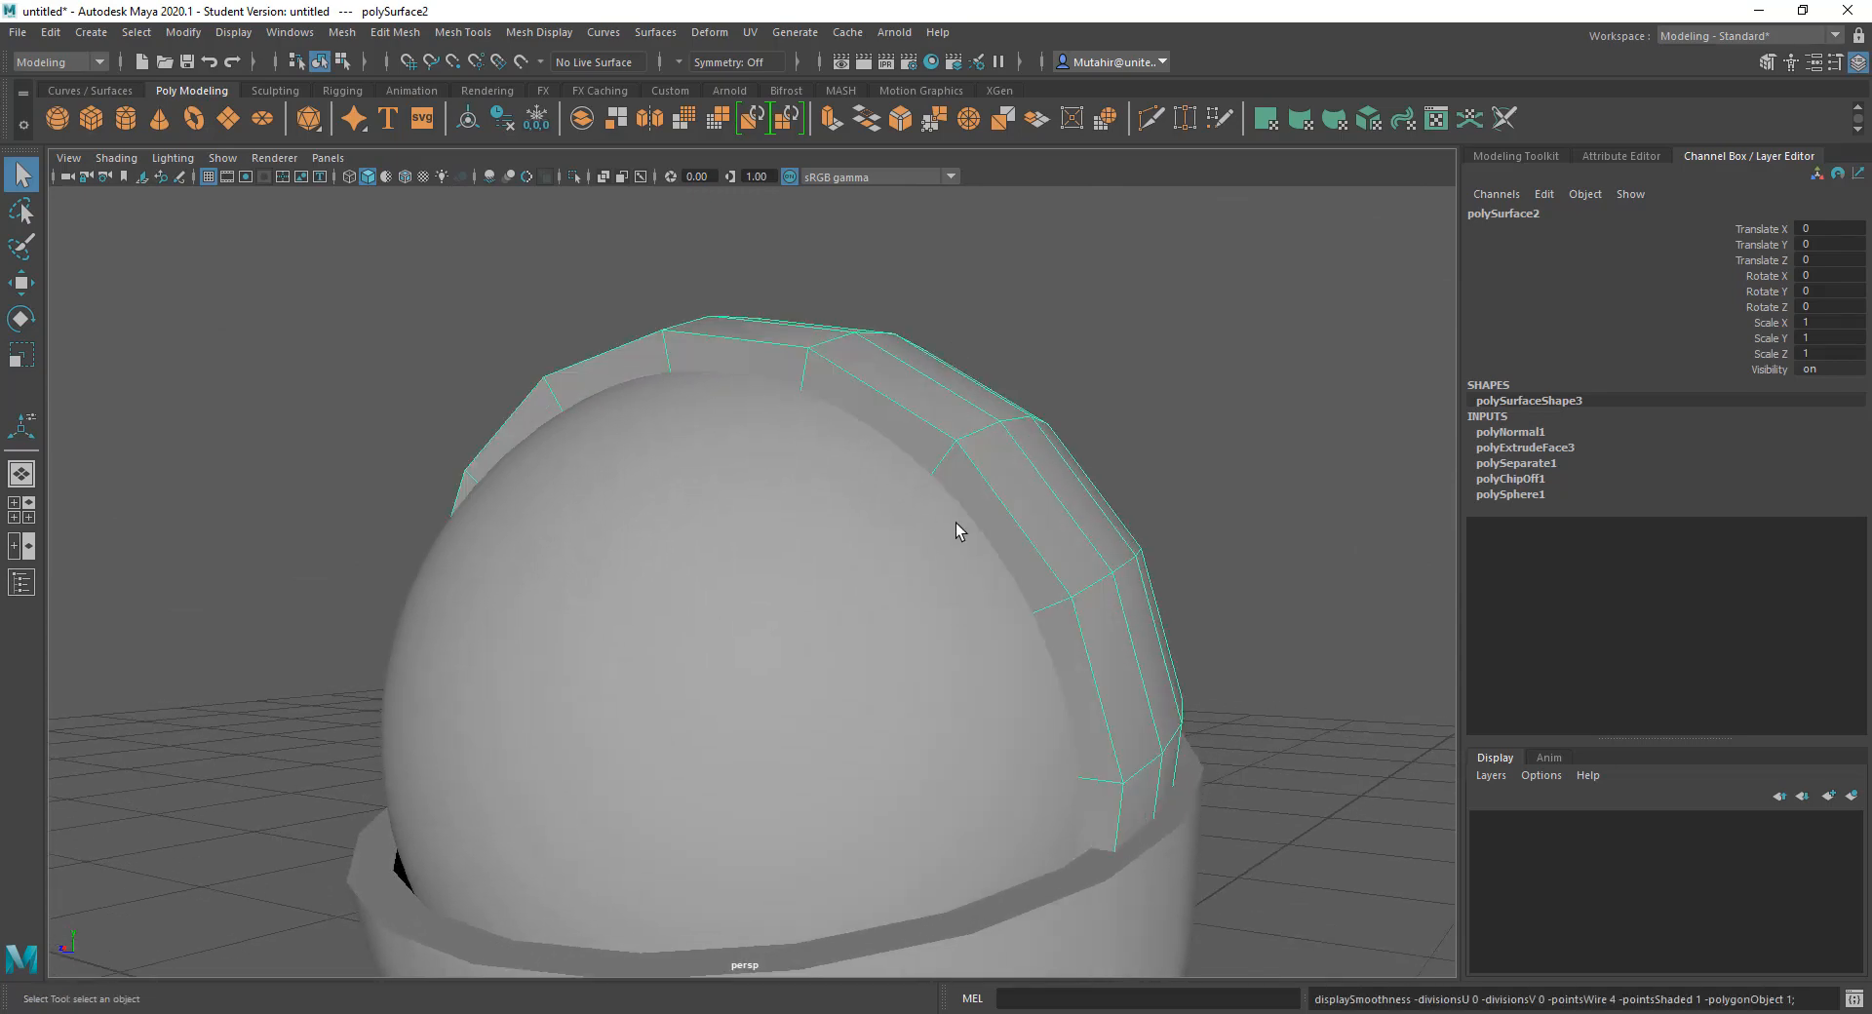
# Step: Insert an edge loop along the shell's front thickness face, close to its outer edge
pyautogui.keyDown('alt'); pyautogui.moveTo(869, 387); pyautogui.dragTo(815, 390, button='right'); pyautogui.keyUp('alt')
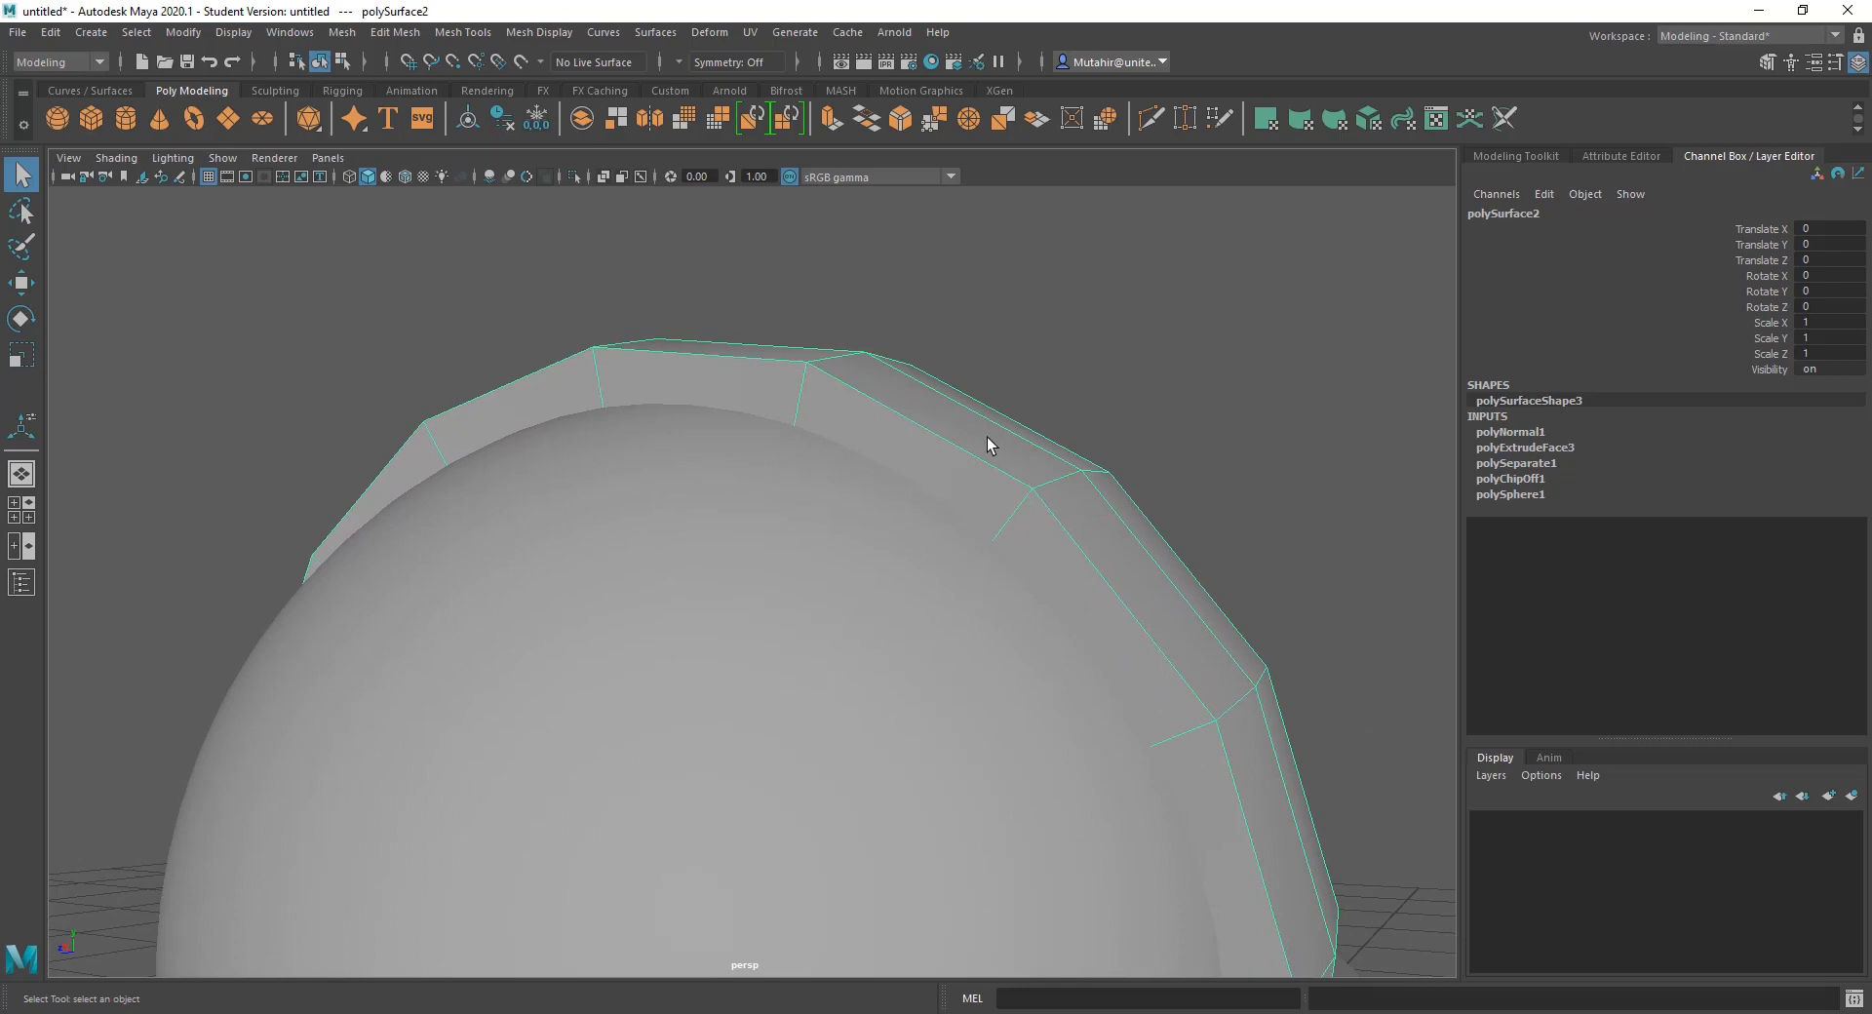
pyautogui.keyDown('alt'); pyautogui.moveTo(1055, 493); pyautogui.dragTo(922, 441); pyautogui.keyUp('alt')
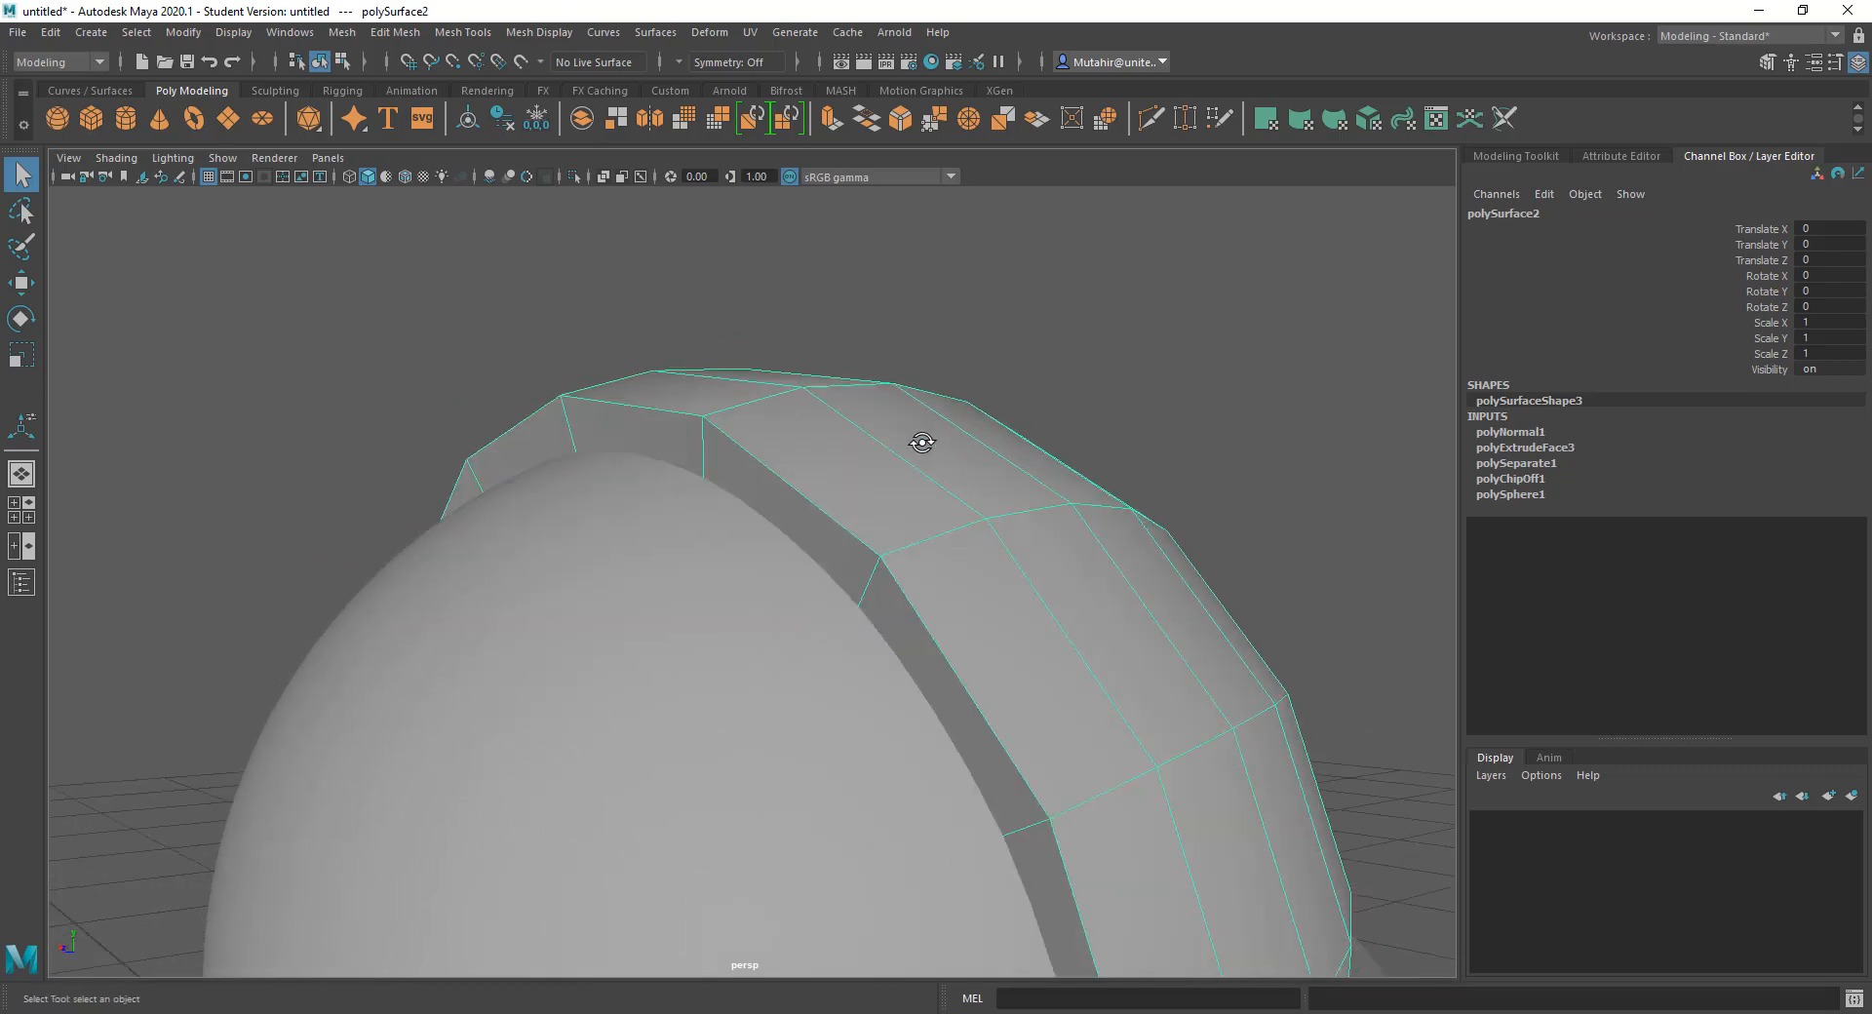
pyautogui.click(382, 35)
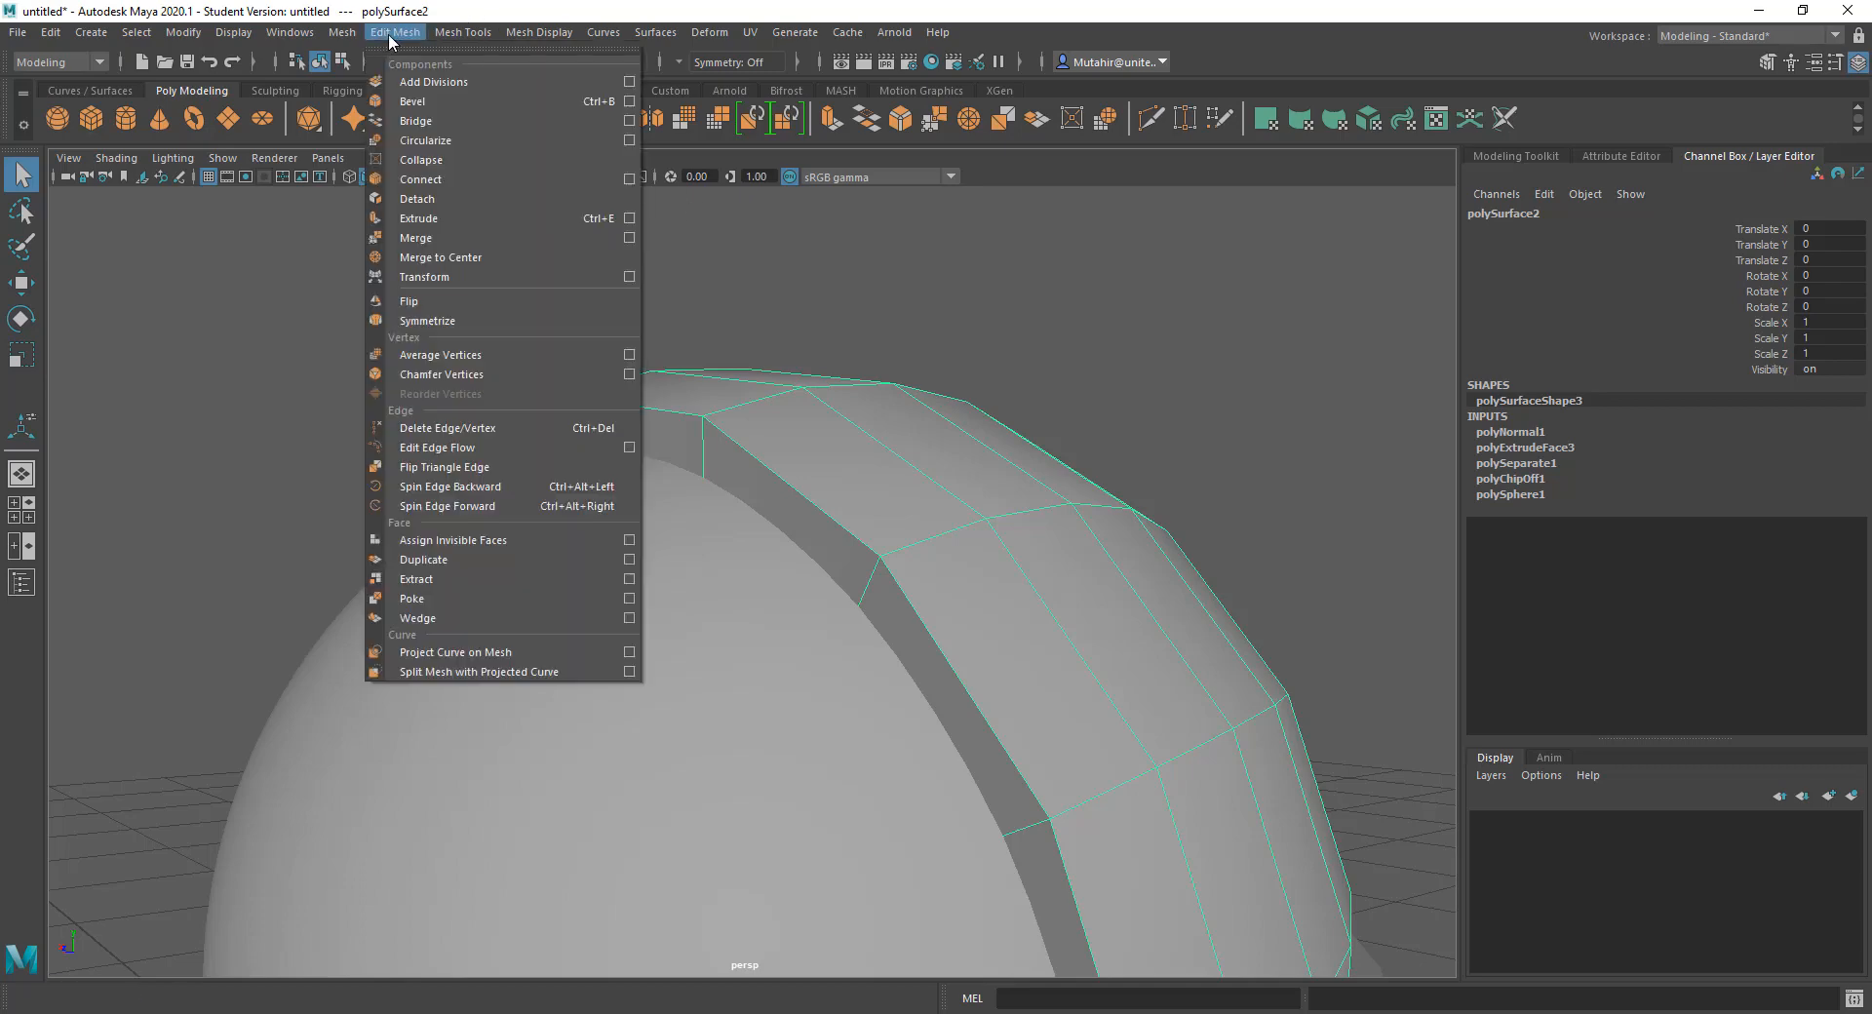
pyautogui.moveTo(470, 37)
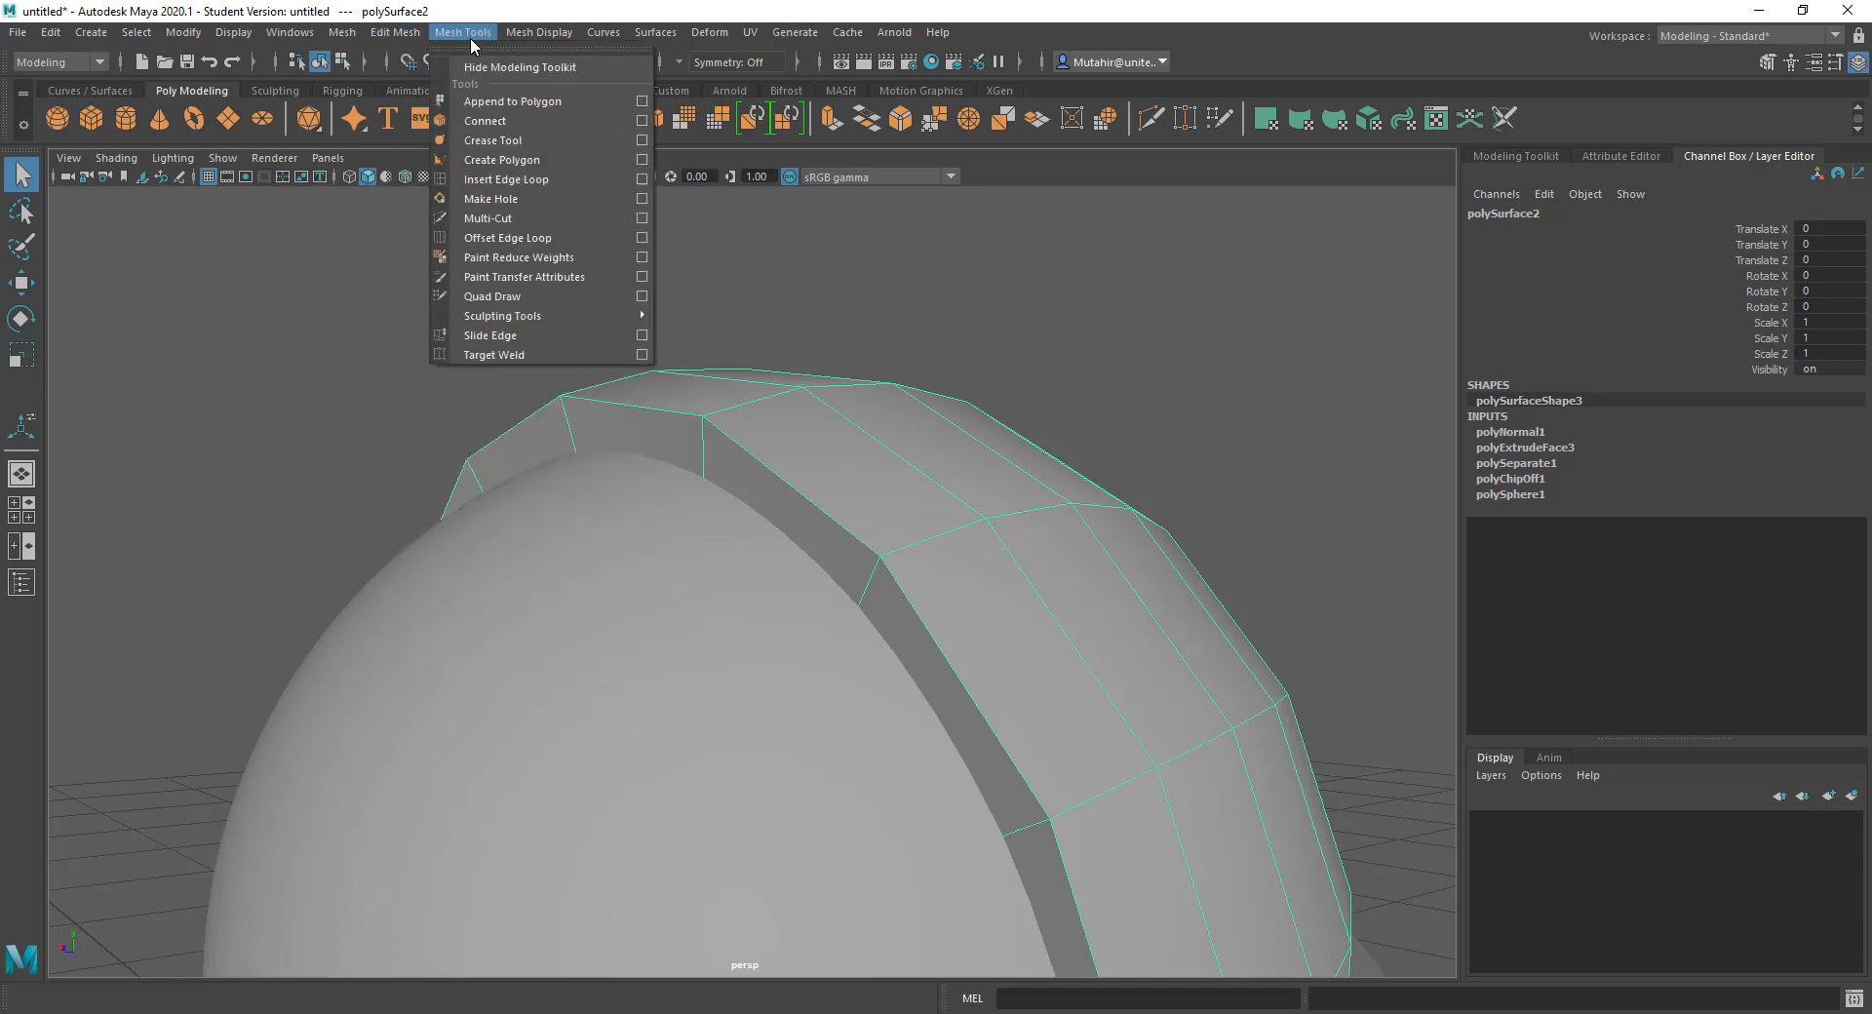
pyautogui.click(561, 178)
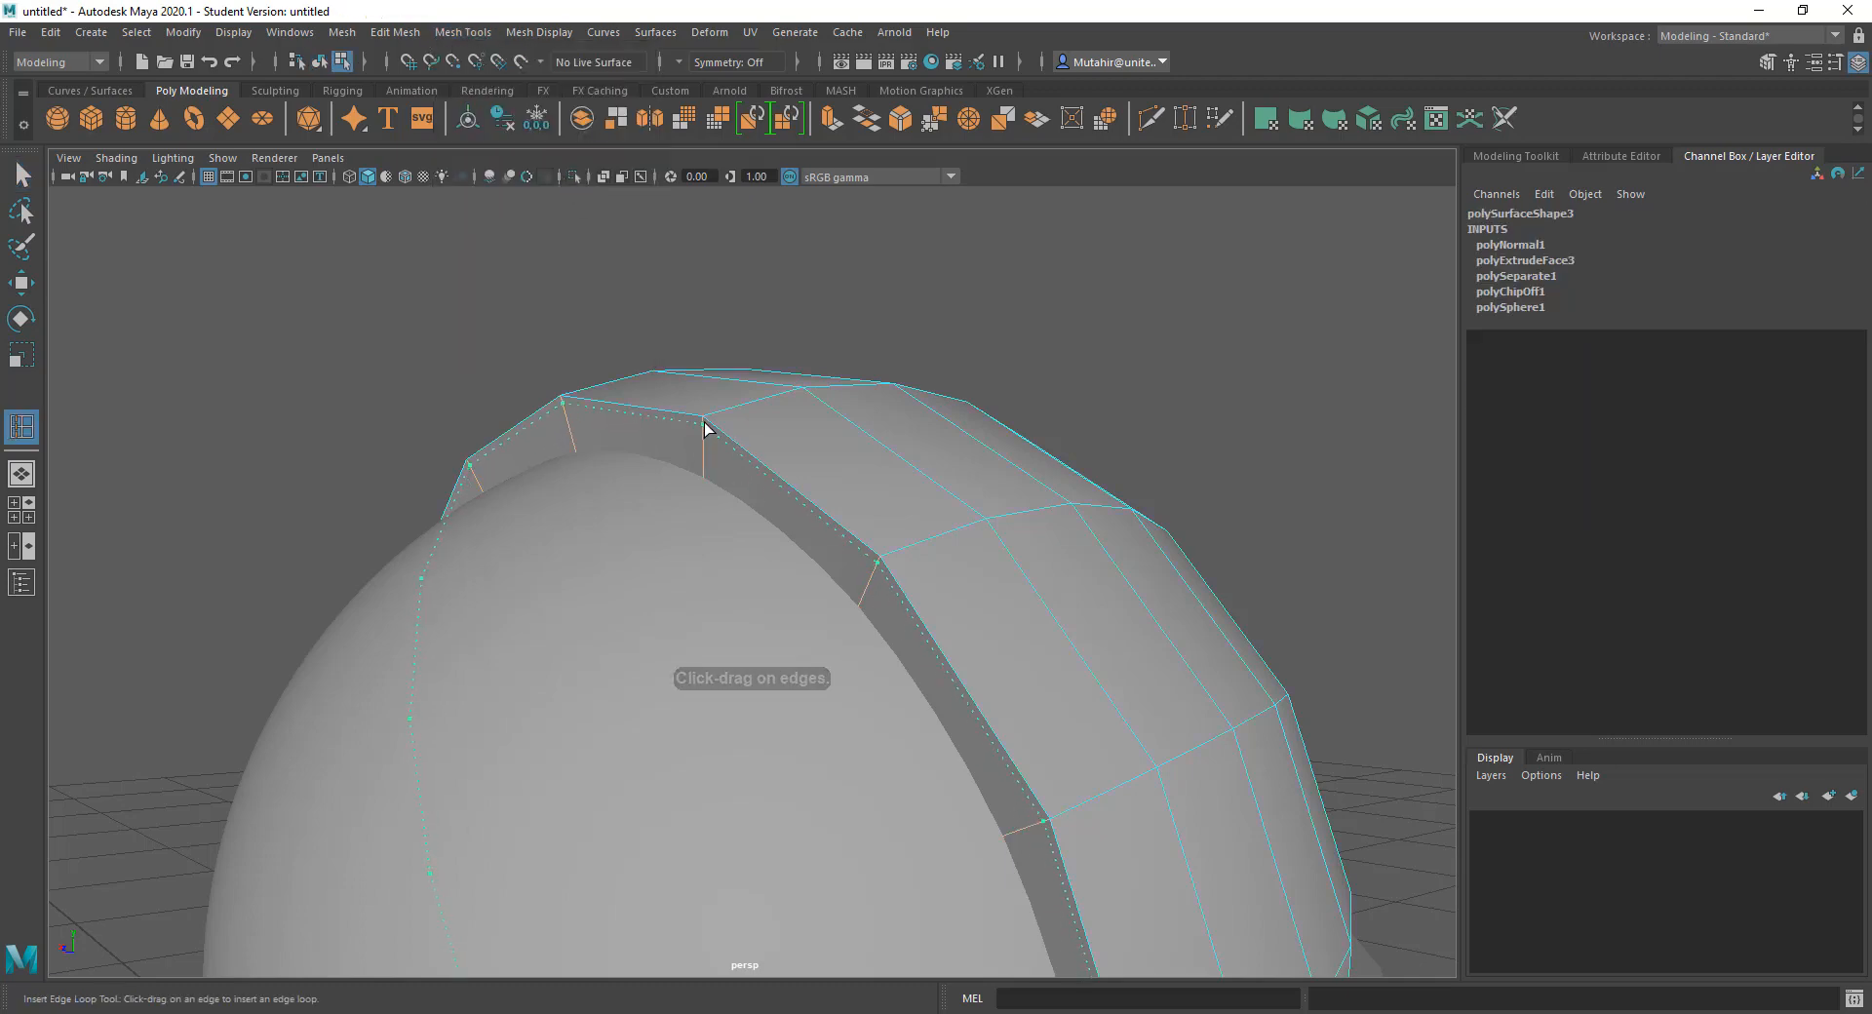
pyautogui.click(705, 424)
pyautogui.keyDown('alt'); pyautogui.moveTo(704, 425); pyautogui.dragTo(758, 488); pyautogui.keyUp('alt')
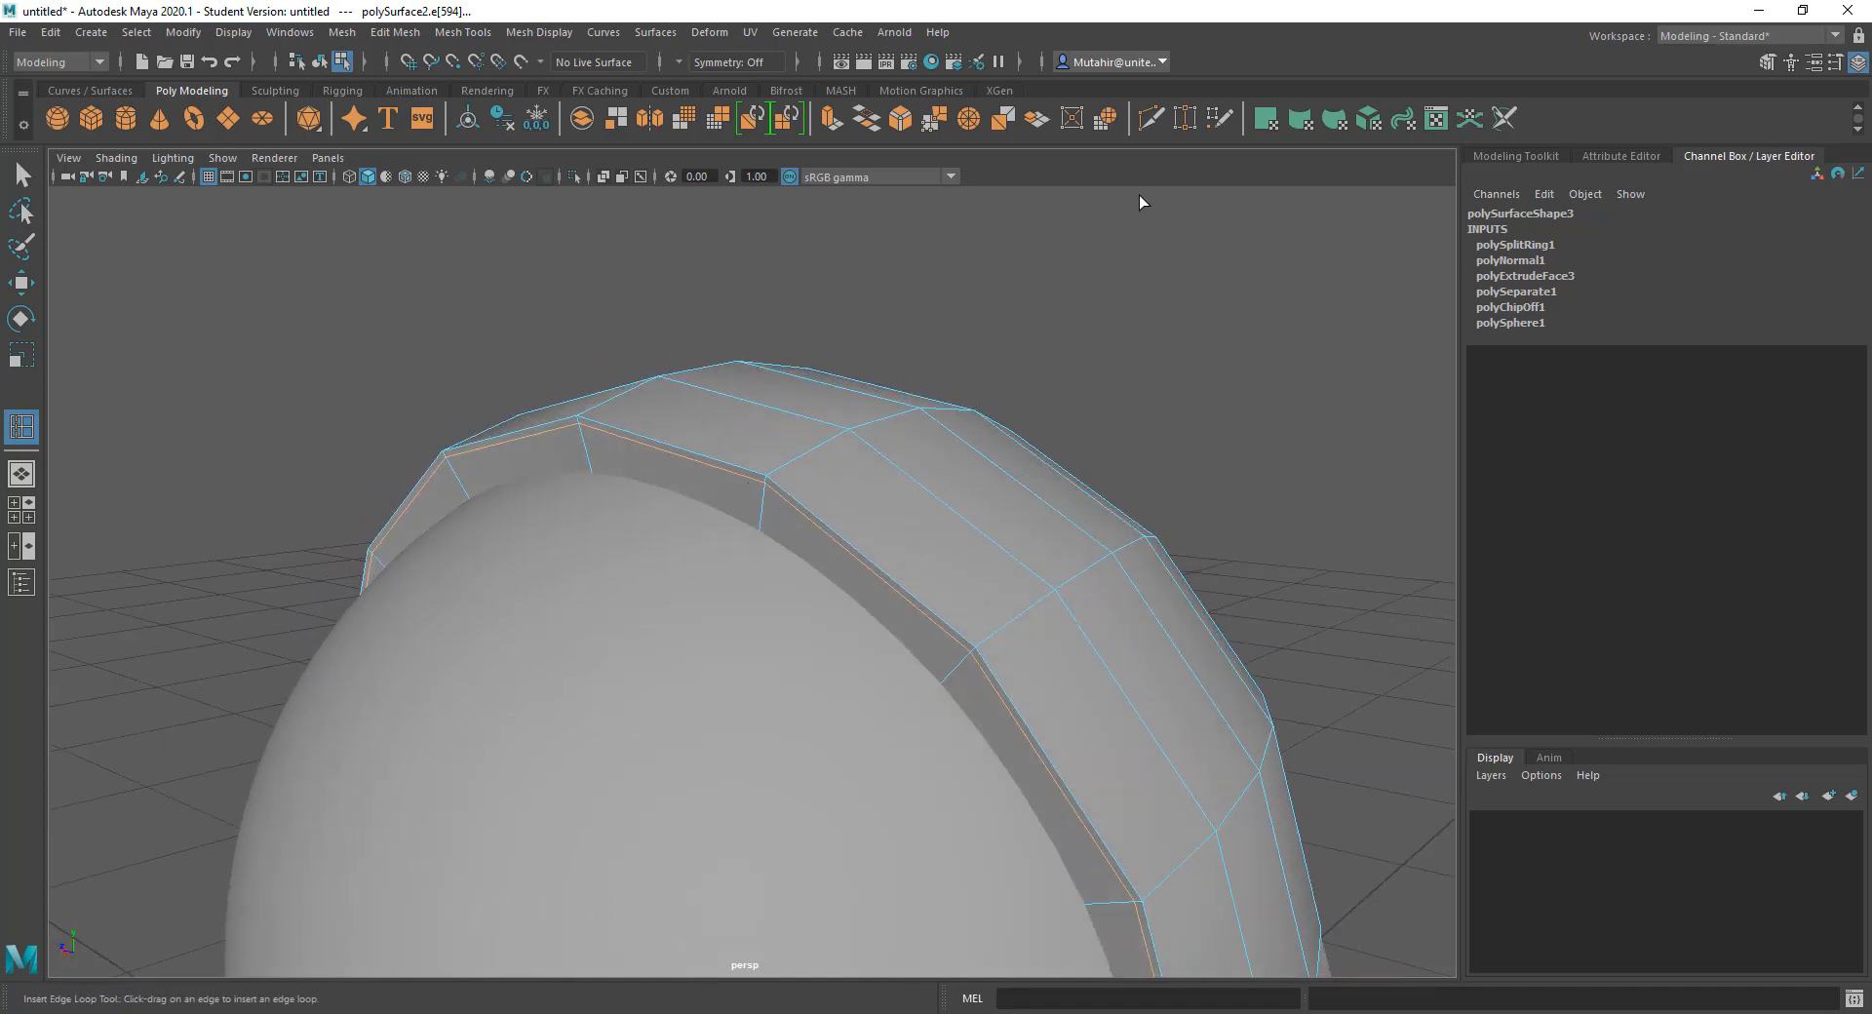
# Step: Insert an edge loop on the shell's outer surface close to its front rim with the Multi-Cut tool
pyautogui.click(1157, 121)
pyautogui.keyDown('alt'); pyautogui.moveTo(1041, 380); pyautogui.dragTo(991, 392); pyautogui.keyUp('alt')
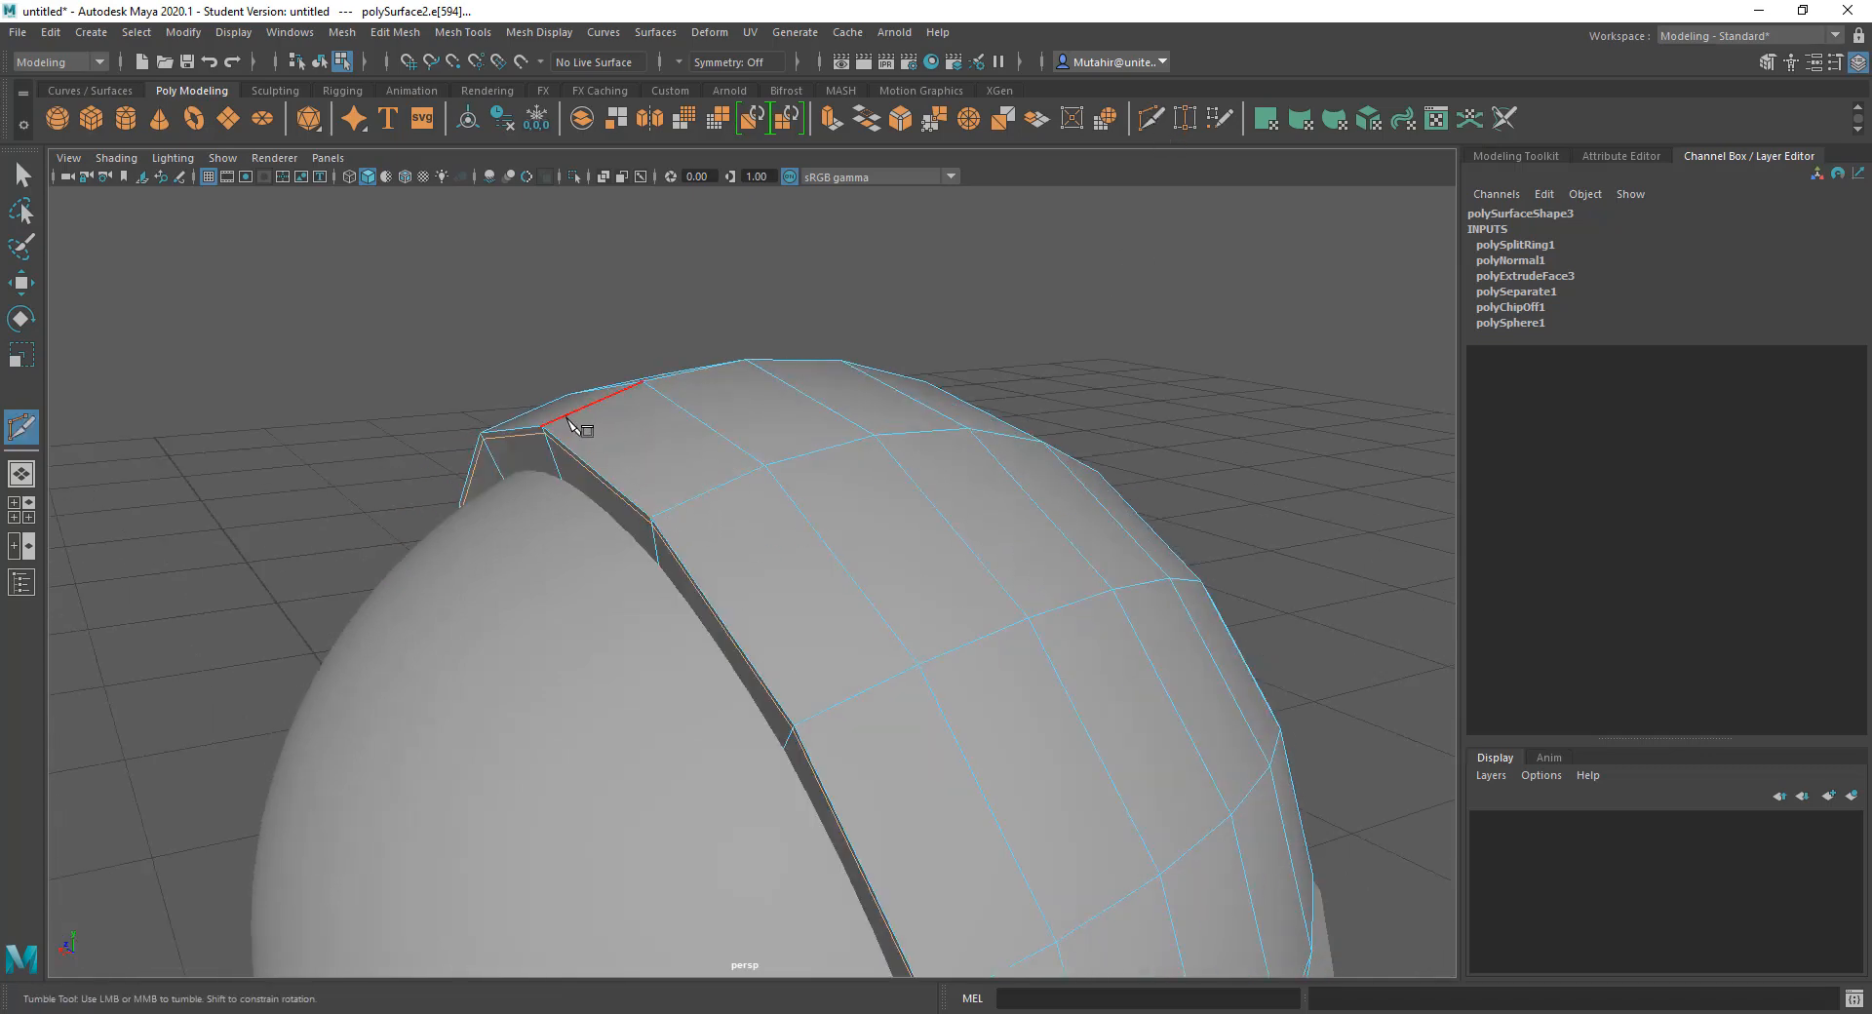
pyautogui.keyDown('ctrl'); pyautogui.click(717, 492); pyautogui.keyUp('ctrl')
pyautogui.keyDown('ctrl'); pyautogui.click(659, 510); pyautogui.keyUp('ctrl')
pyautogui.keyDown('alt'); pyautogui.moveTo(702, 565); pyautogui.dragTo(869, 543); pyautogui.keyUp('alt')
pyautogui.moveTo(857, 609)
pyautogui.keyDown('alt'); pyautogui.mouseDown(button='middle')
pyautogui.moveTo(911, 644)
pyautogui.moveTo(882, 588)
pyautogui.mouseUp(button='middle'); pyautogui.keyUp('alt')
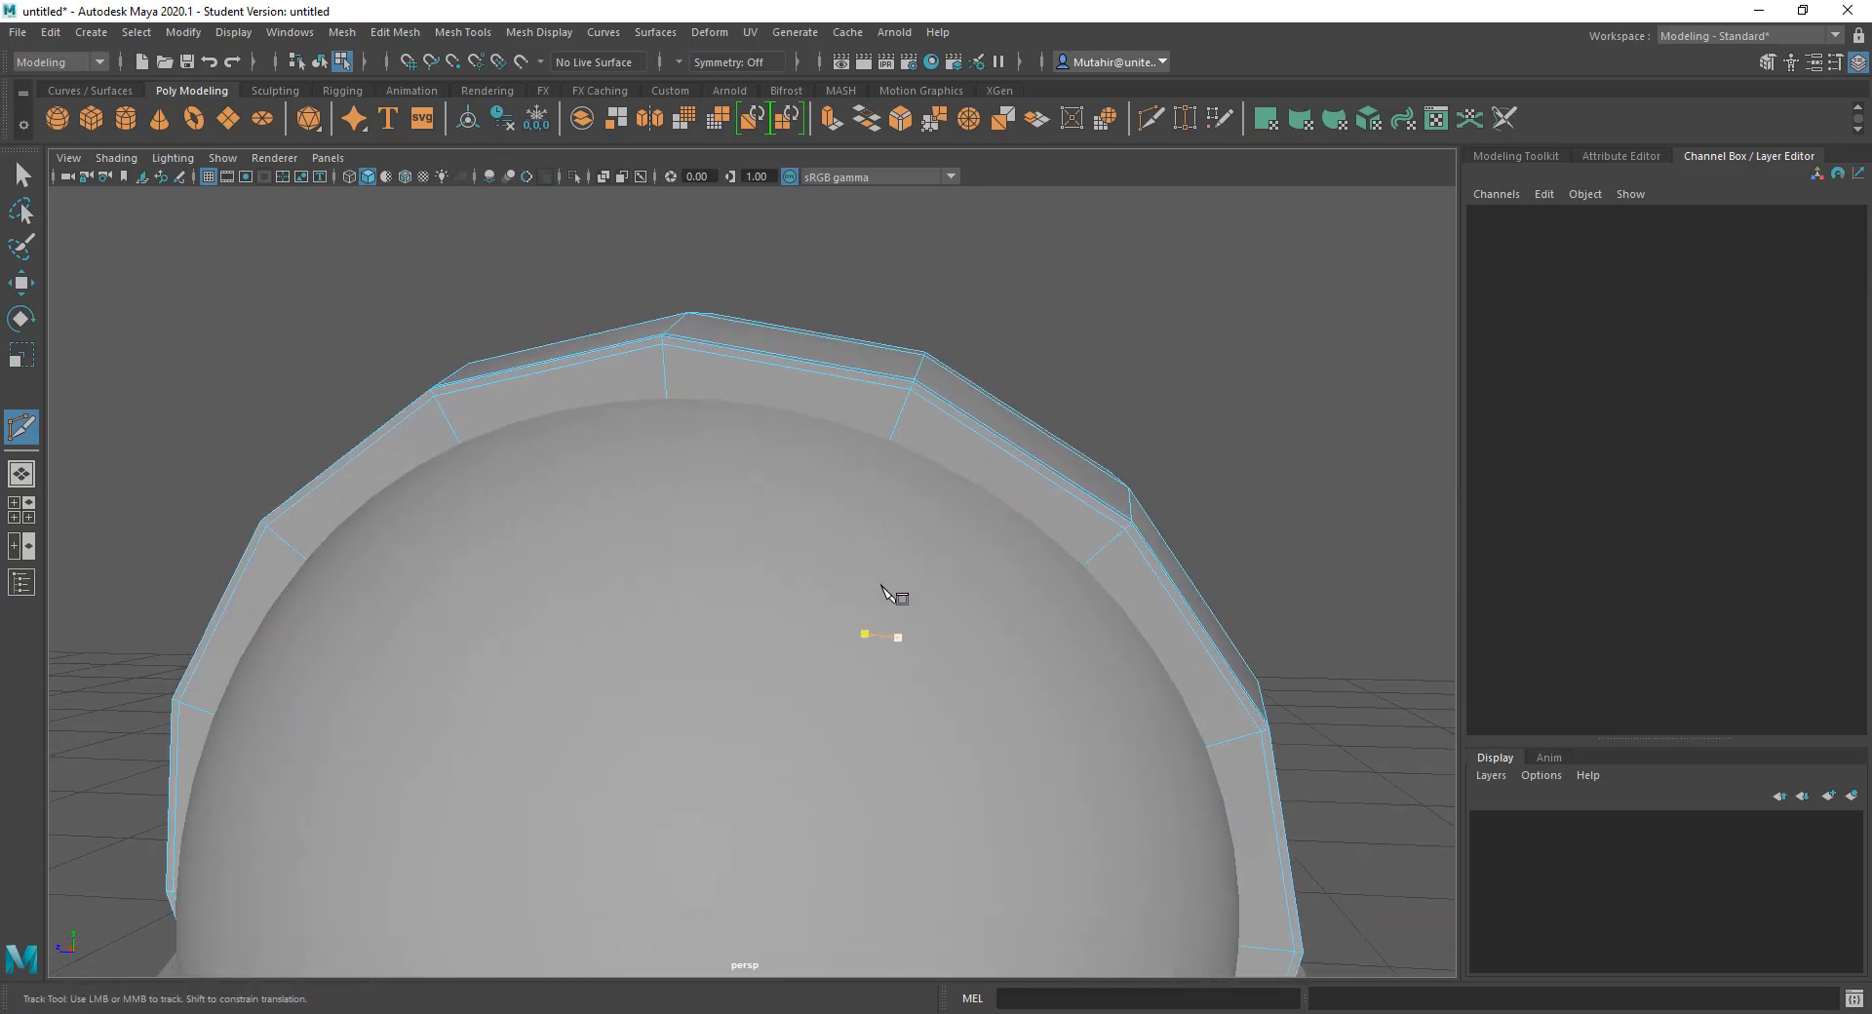
pyautogui.press('4')
pyautogui.moveTo(883, 595)
pyautogui.keyDown('alt'); pyautogui.mouseDown()
pyautogui.moveTo(858, 629)
pyautogui.moveTo(765, 621)
pyautogui.moveTo(770, 585)
pyautogui.moveTo(882, 589)
pyautogui.moveTo(891, 531)
pyautogui.mouseUp(); pyautogui.keyUp('alt')
pyautogui.press('5')
# Step: Return the shell to object mode, turn on its smooth preview and clear the selection
pyautogui.press('q')
pyautogui.moveTo(889, 529); pyautogui.dragTo(978, 484, button='right')
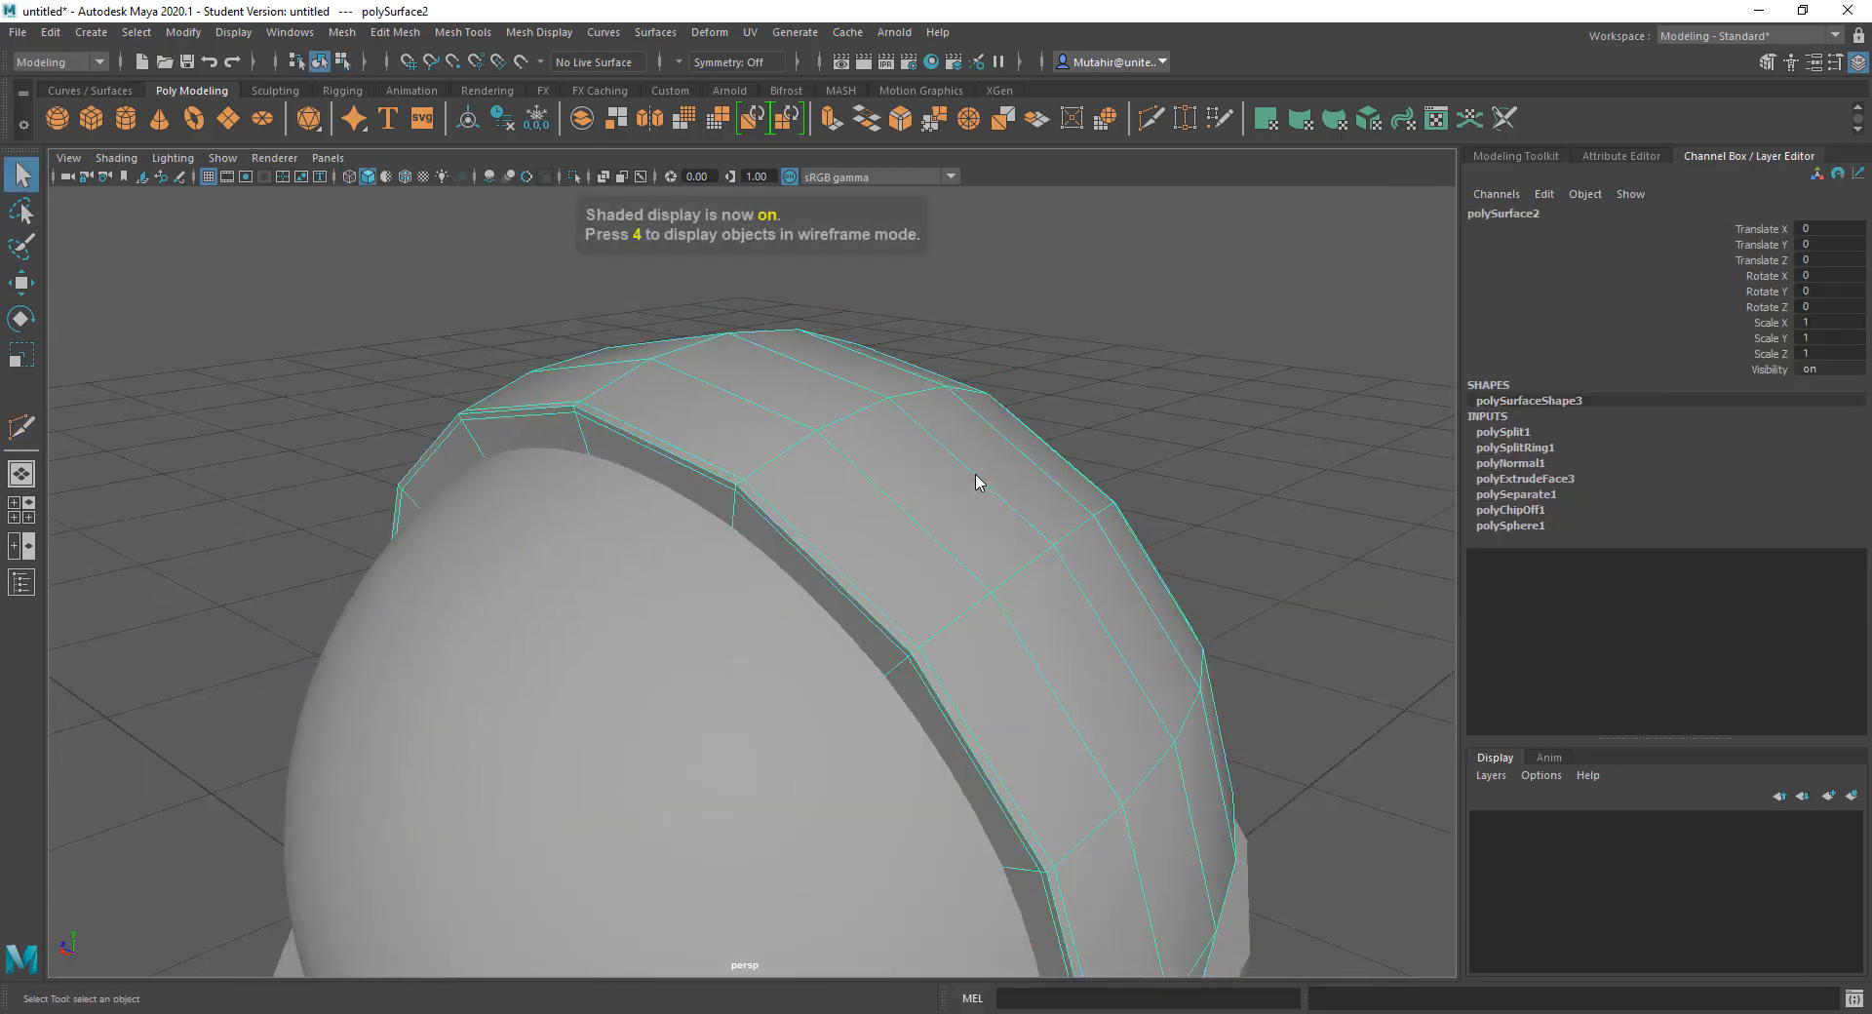
pyautogui.press('3')
pyautogui.click(1121, 424)
pyautogui.keyDown('alt'); pyautogui.moveTo(943, 547); pyautogui.dragTo(911, 516); pyautogui.keyUp('alt')
pyautogui.keyDown('alt'); pyautogui.moveTo(911, 655); pyautogui.dragTo(972, 452, button='right'); pyautogui.keyUp('alt')
pyautogui.keyDown('alt'); pyautogui.moveTo(971, 452); pyautogui.dragTo(946, 602); pyautogui.keyUp('alt')
pyautogui.keyDown('alt'); pyautogui.moveTo(946, 603); pyautogui.dragTo(945, 407, button='middle'); pyautogui.keyUp('alt')
# Step: Display the cup with smooth preview and examine its rim against the sphere and shell
pyautogui.click(1008, 780)
pyautogui.press('3')
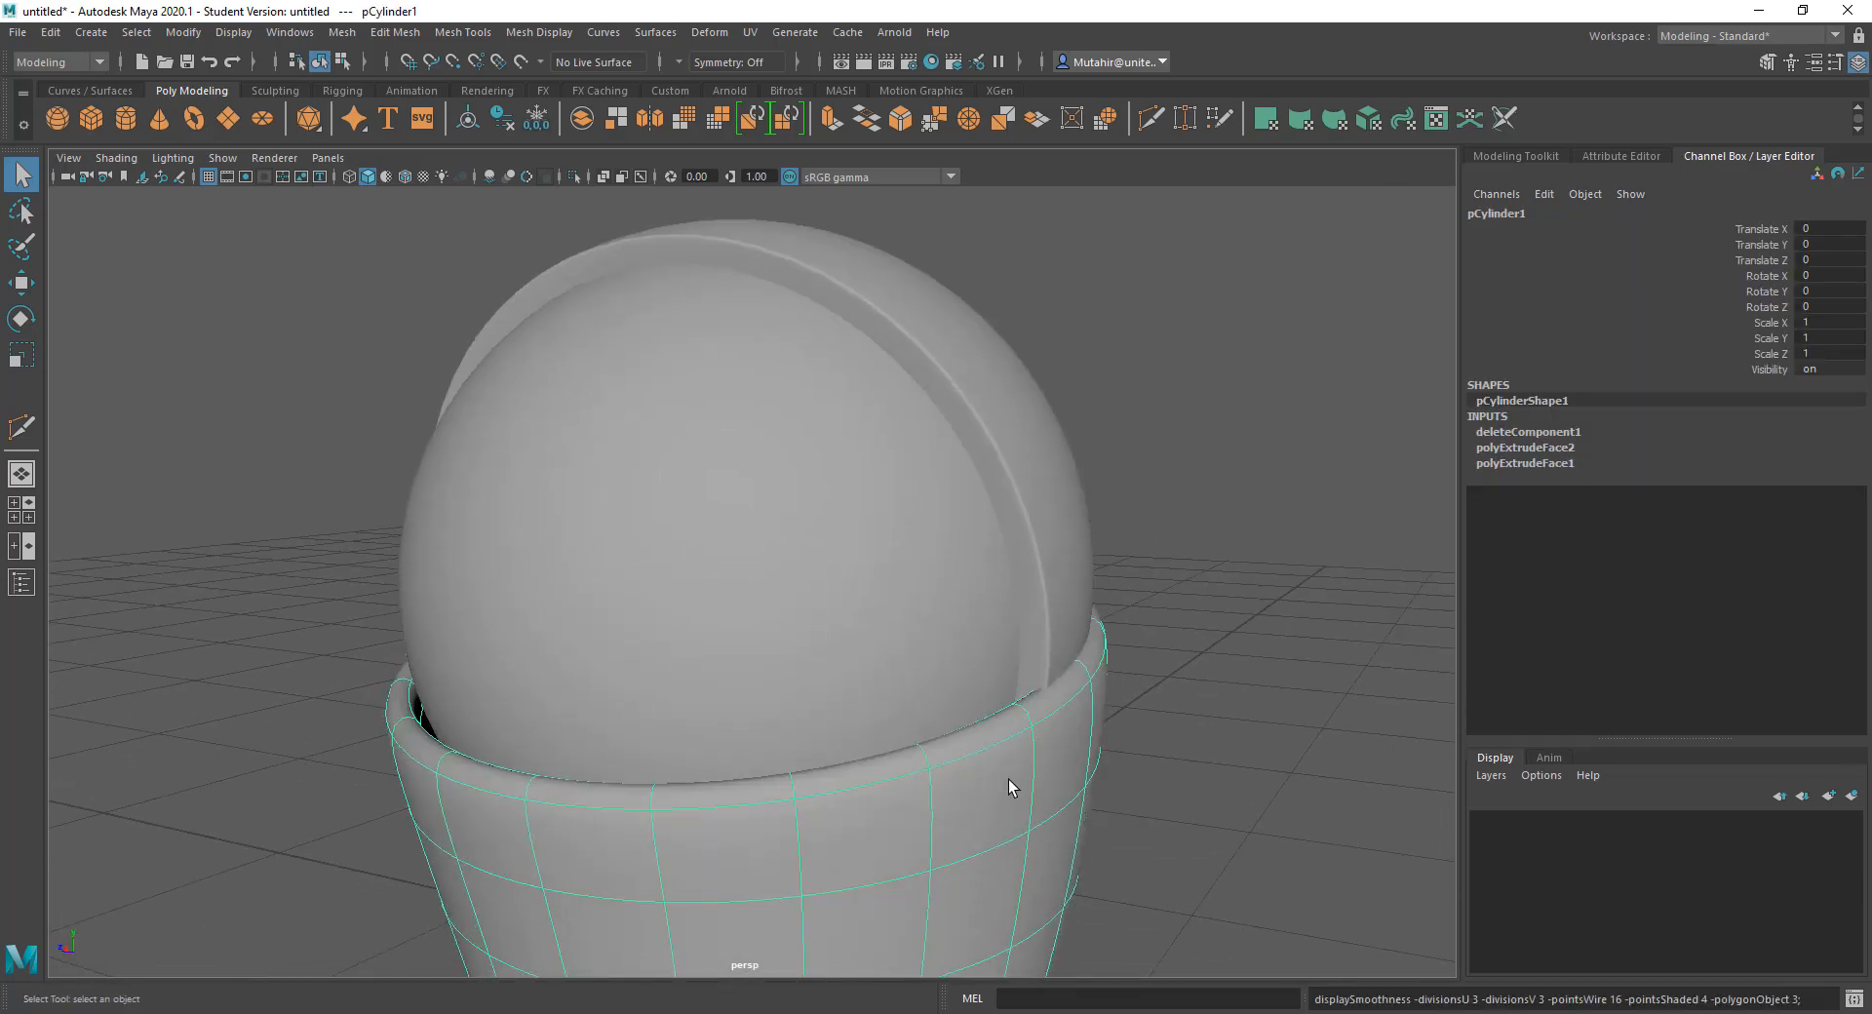
pyautogui.click(1239, 546)
pyautogui.keyDown('alt'); pyautogui.moveTo(1239, 546); pyautogui.dragTo(1039, 745); pyautogui.keyUp('alt')
pyautogui.click(790, 835)
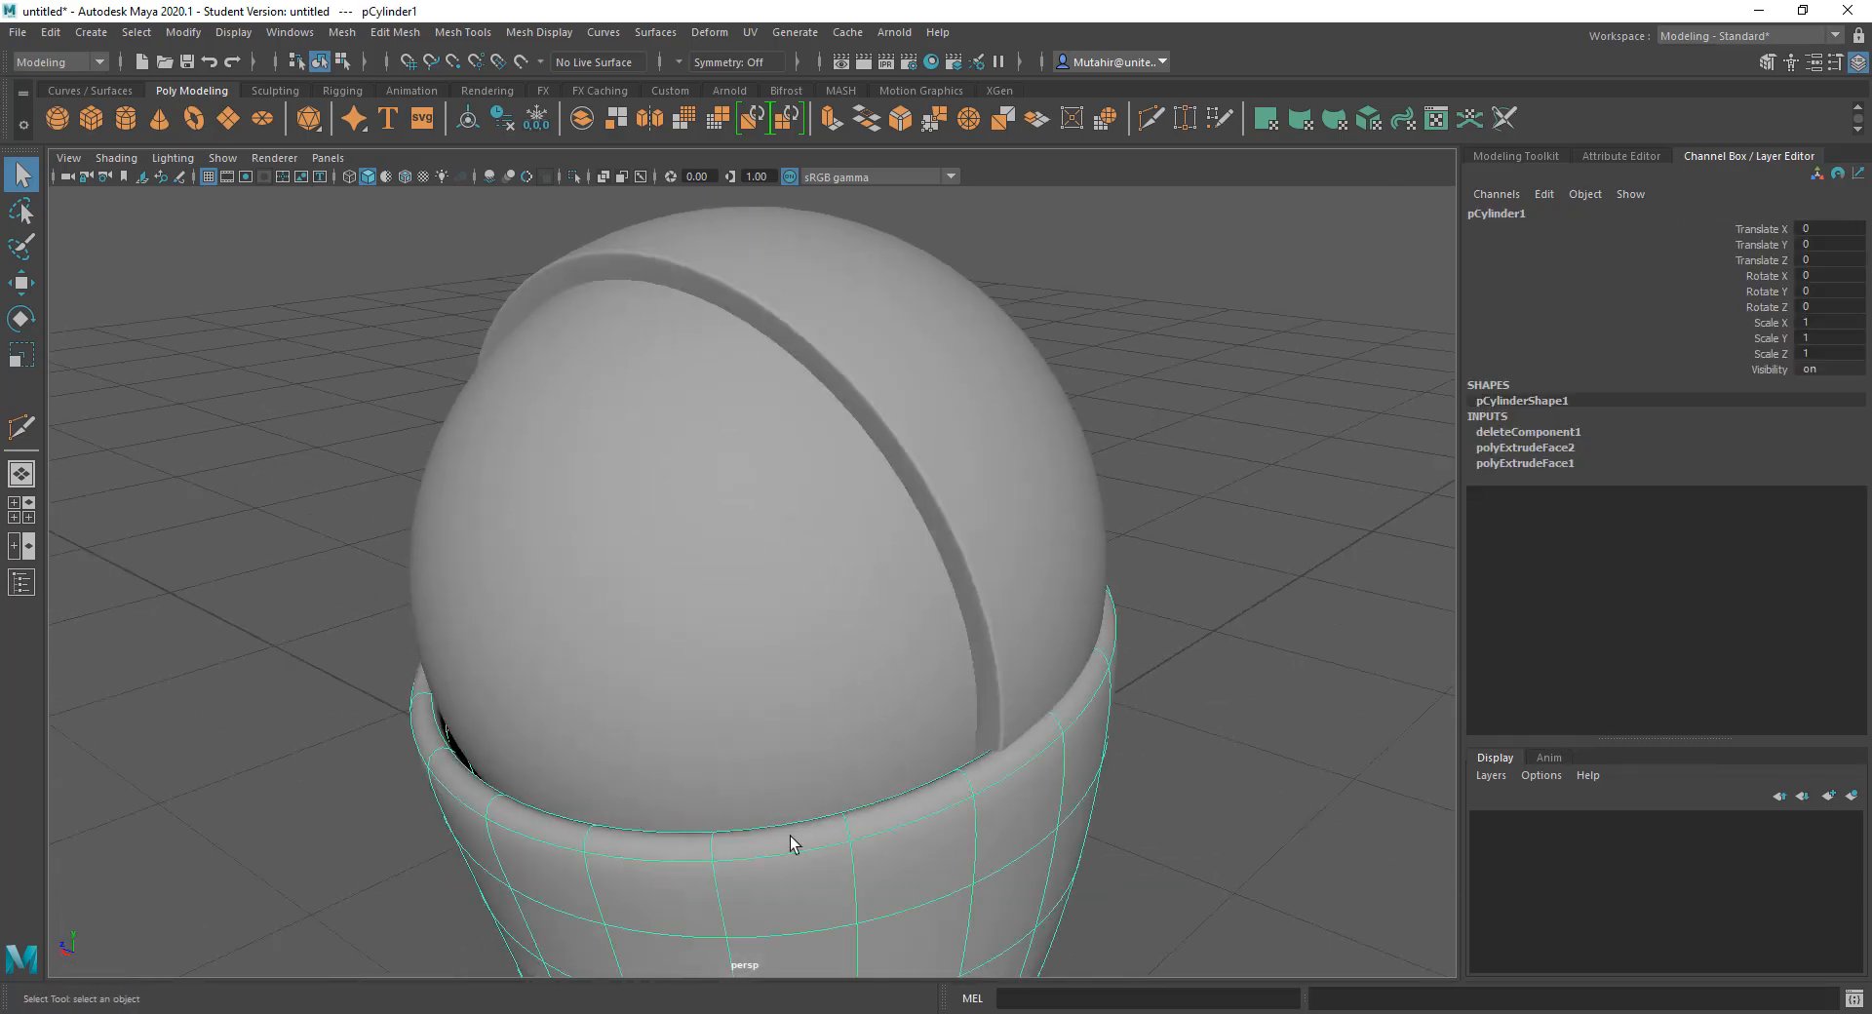
pyautogui.keyDown('alt'); pyautogui.moveTo(498, 814); pyautogui.dragTo(483, 780); pyautogui.keyUp('alt')
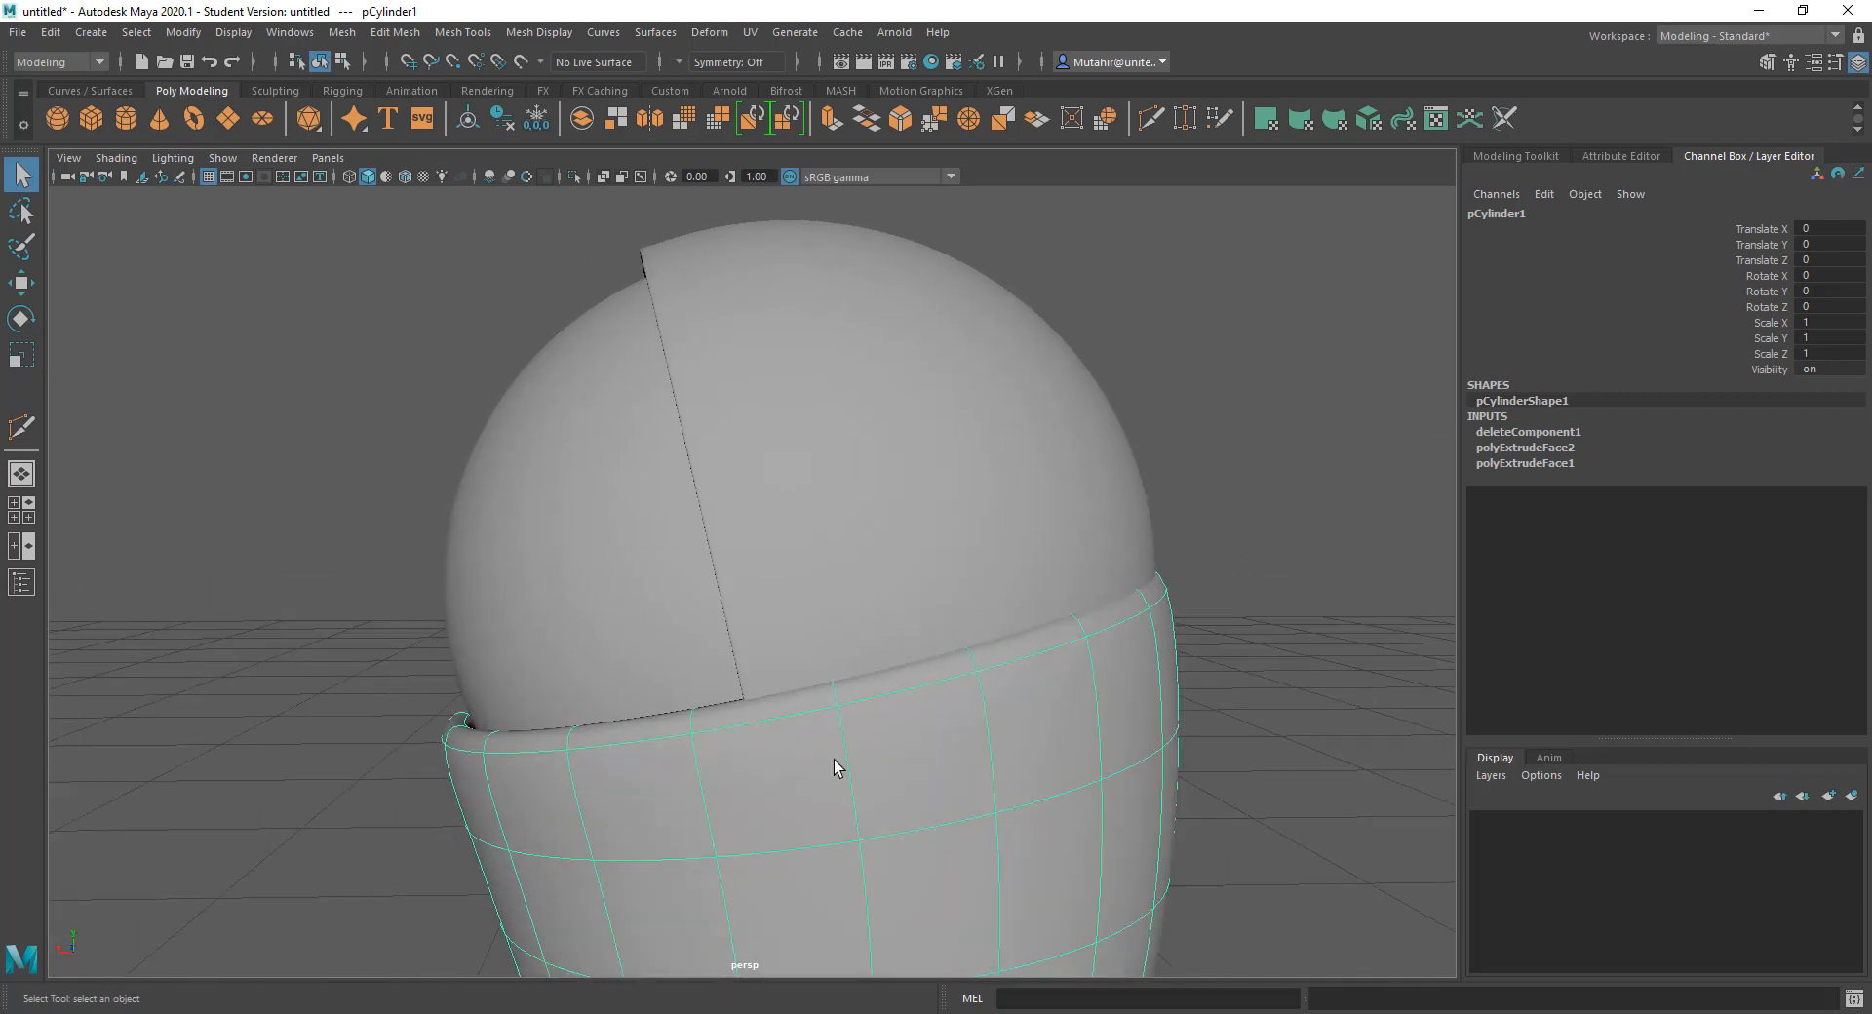
# Step: Return the cup and the shell to their unsmoothed display
pyautogui.keyDown('alt'); pyautogui.moveTo(685, 699); pyautogui.dragTo(797, 493); pyautogui.keyUp('alt')
pyautogui.press('1')
pyautogui.keyDown('alt'); pyautogui.moveTo(966, 531); pyautogui.dragTo(985, 425); pyautogui.keyUp('alt')
pyautogui.keyDown('alt'); pyautogui.moveTo(912, 366); pyautogui.dragTo(849, 635); pyautogui.keyUp('alt')
pyautogui.click(895, 548)
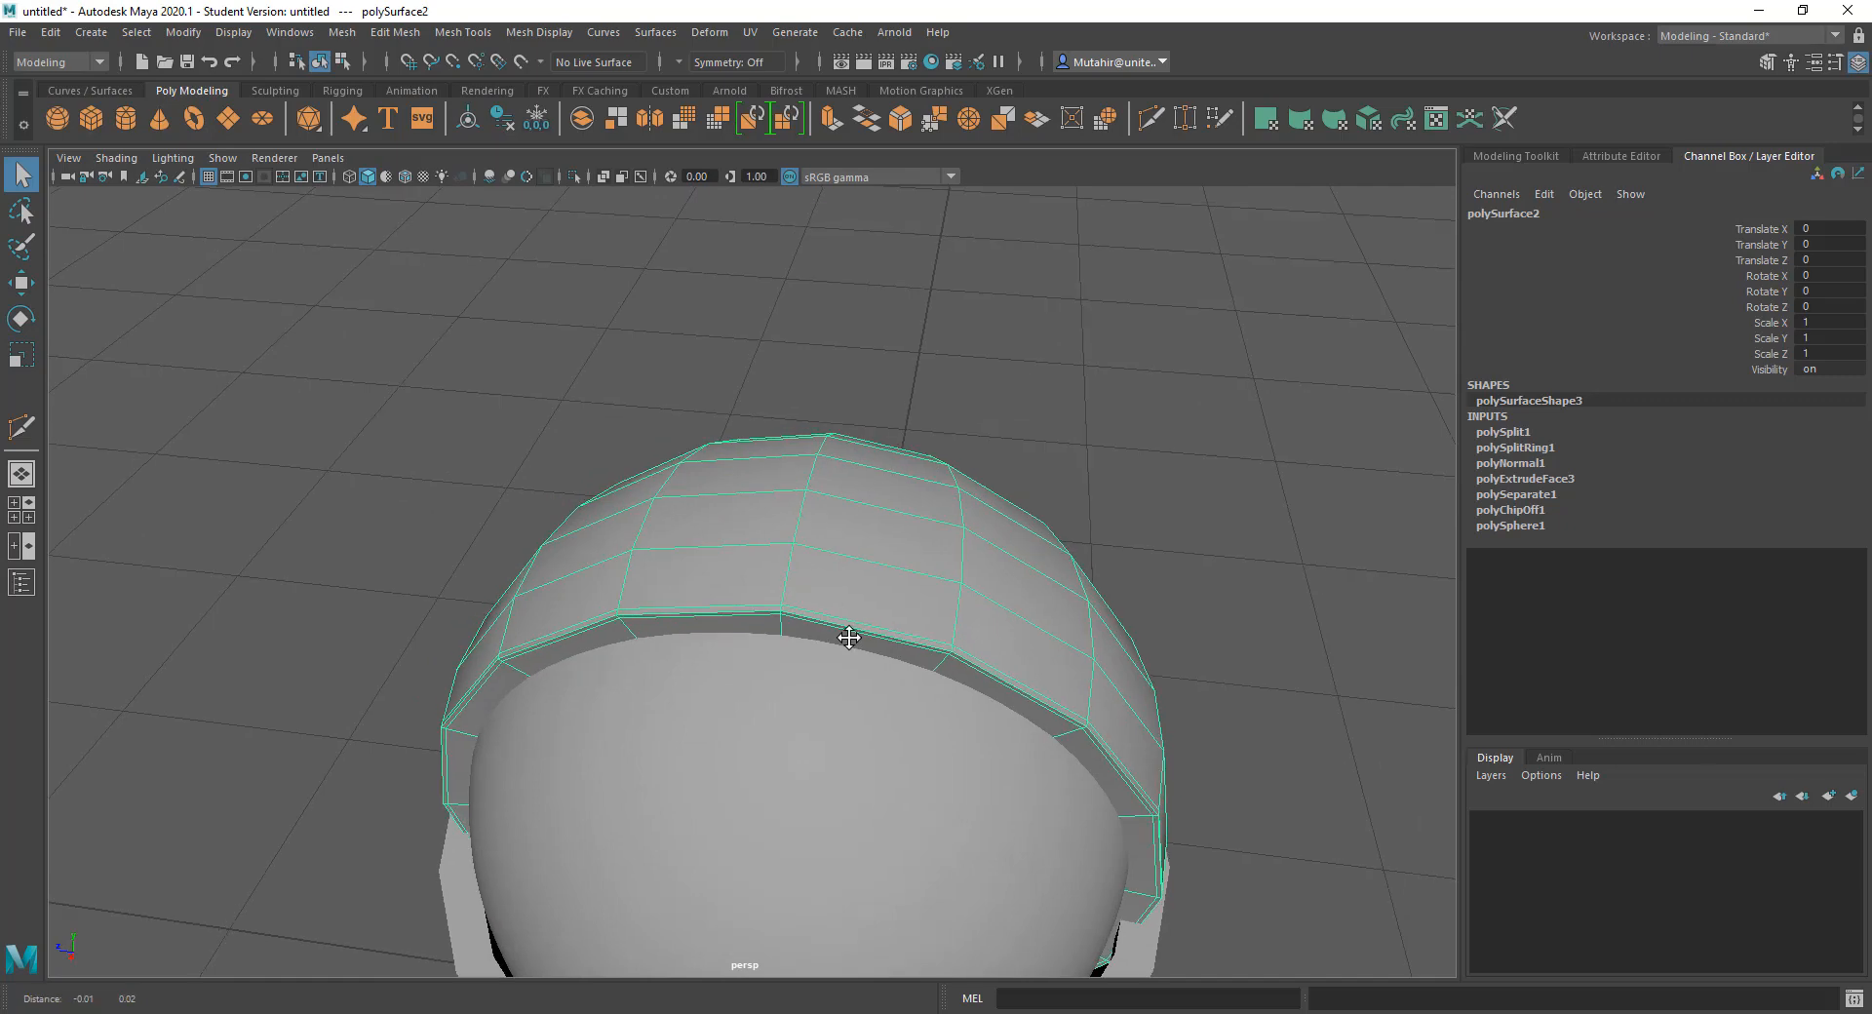
# Step: Select the two central rows of outer faces on the shell's top, five faces long, running back from the front rim
pyautogui.moveTo(744, 520); pyautogui.dragTo(743, 571, button='right')
pyautogui.click(731, 573)
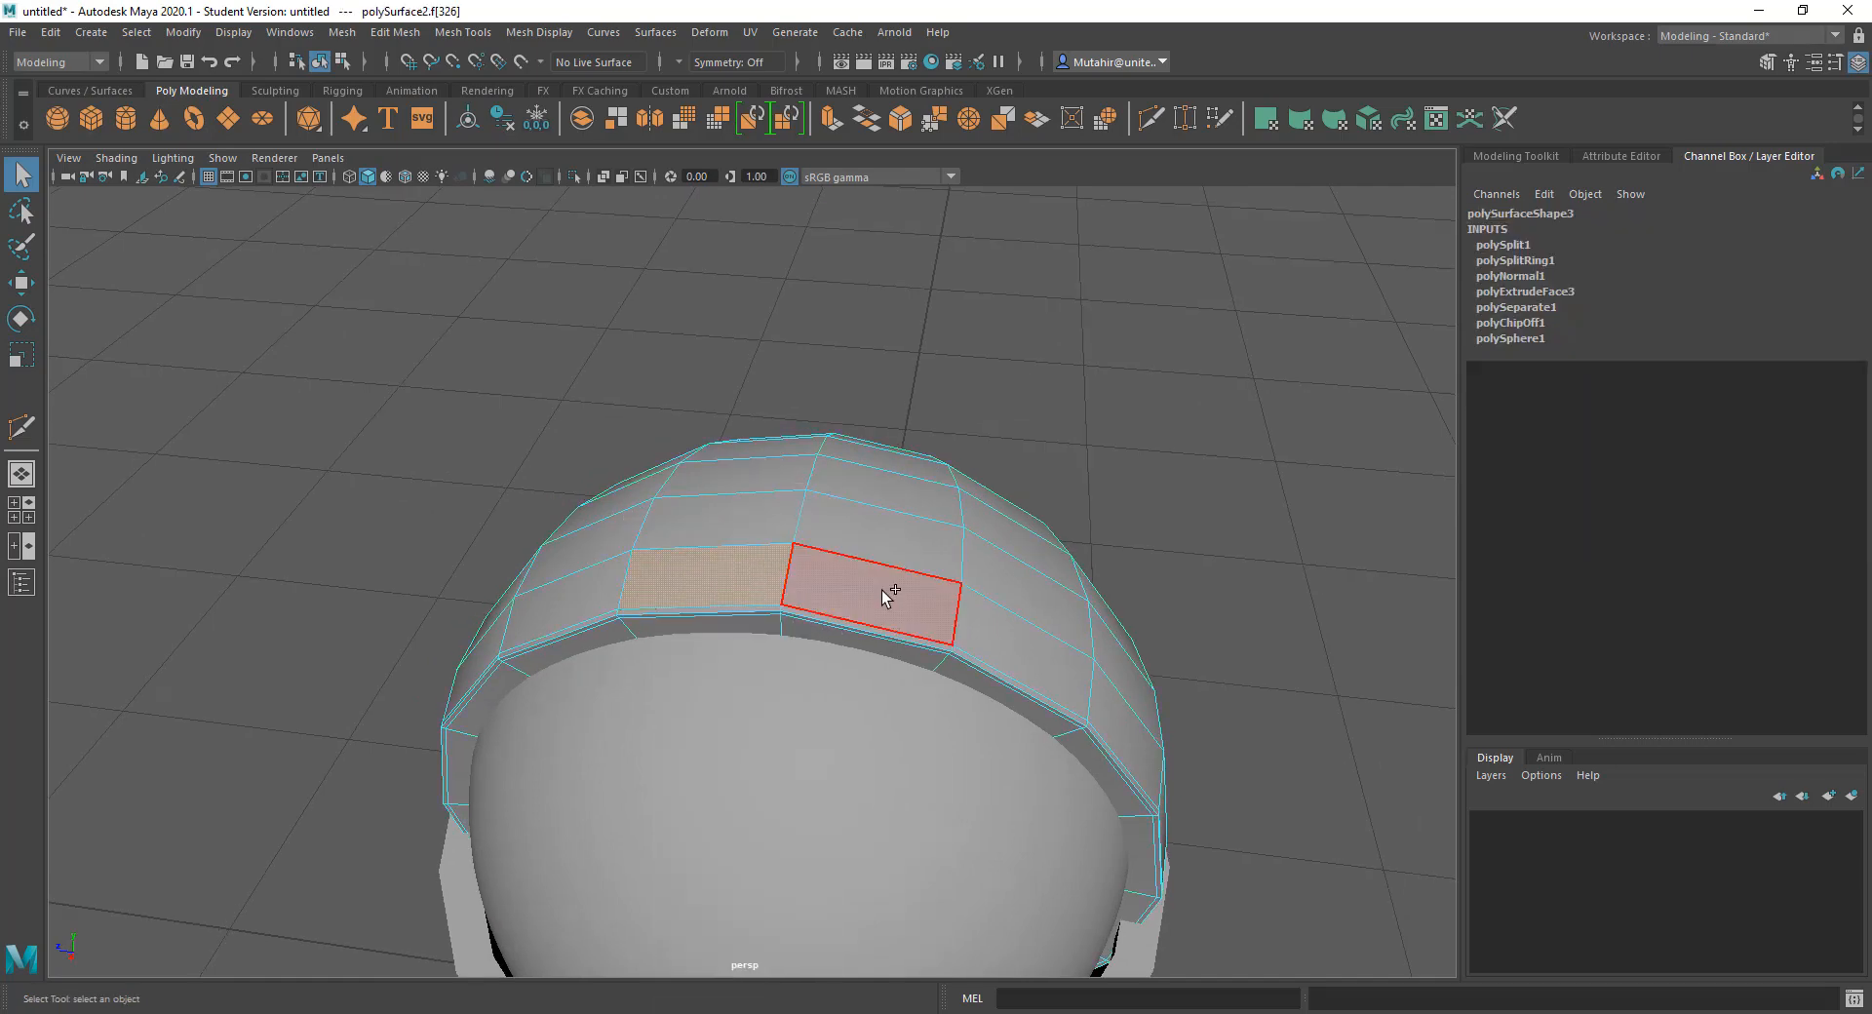
pyautogui.keyDown('shift'); pyautogui.click(795, 488); pyautogui.keyUp('shift')
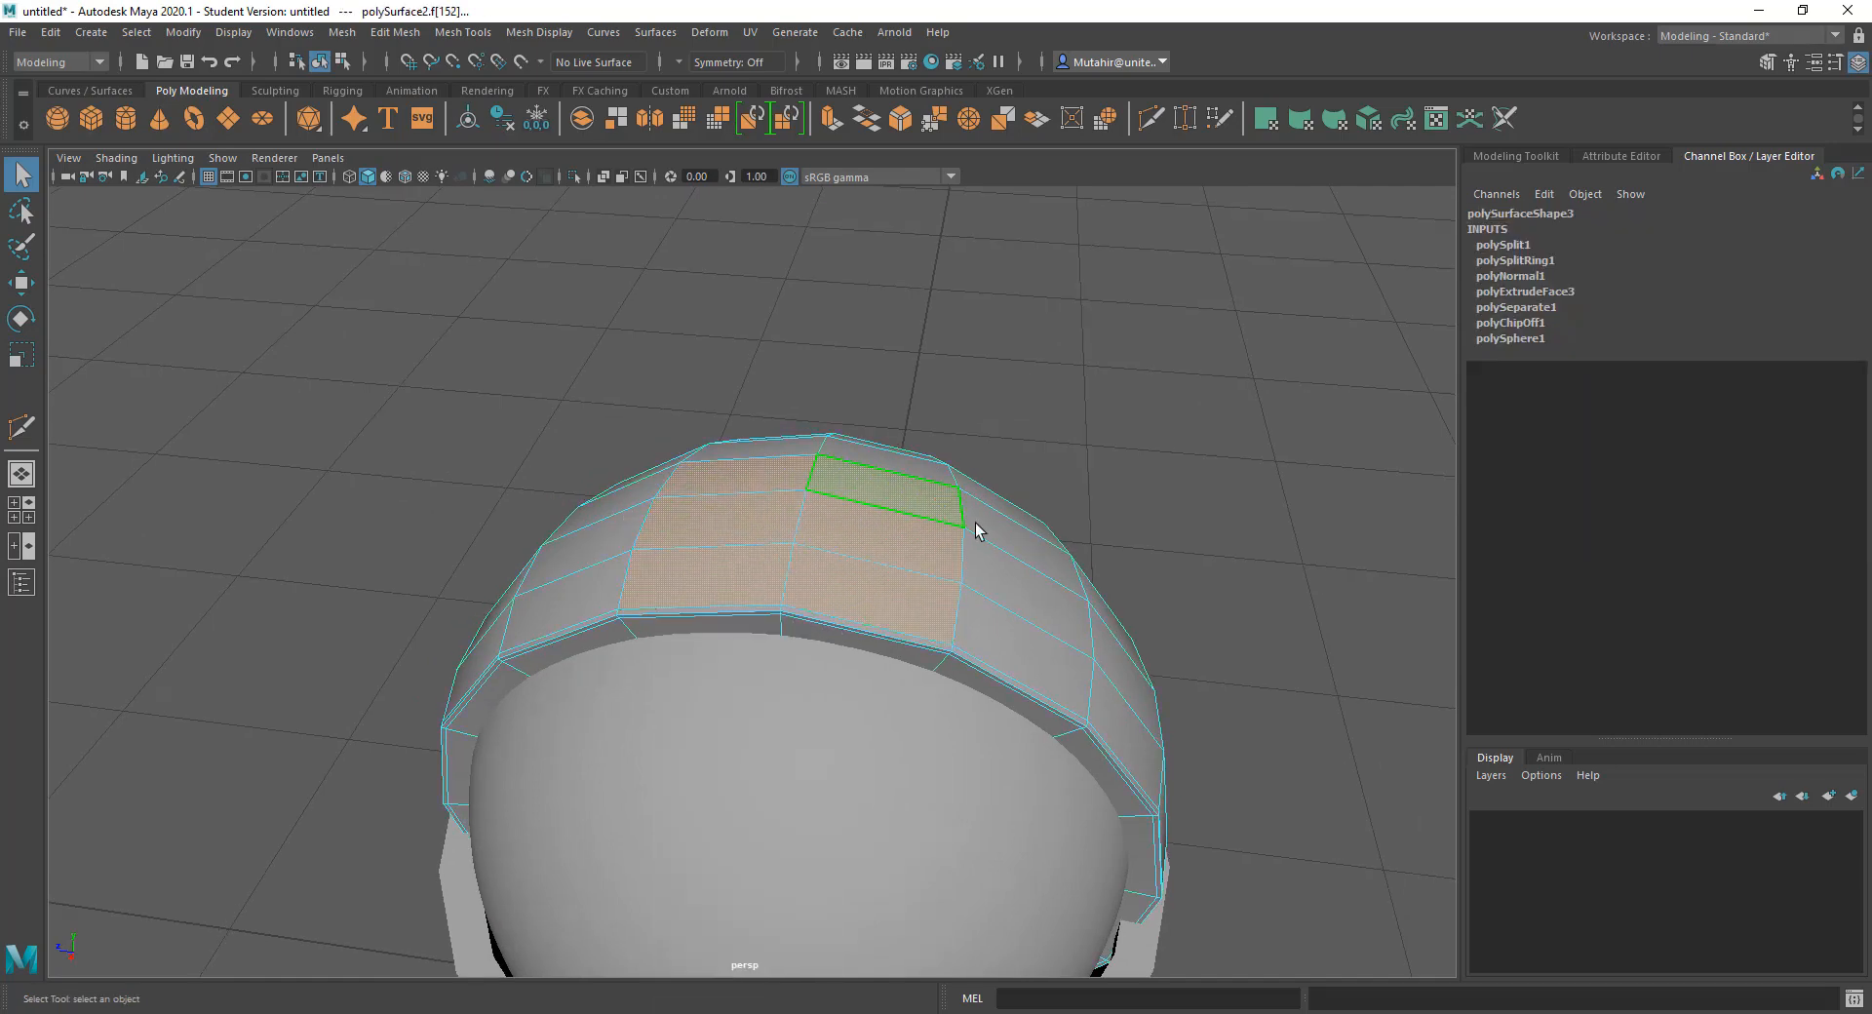
pyautogui.keyDown('alt'); pyautogui.moveTo(974, 526); pyautogui.dragTo(870, 577); pyautogui.keyUp('alt')
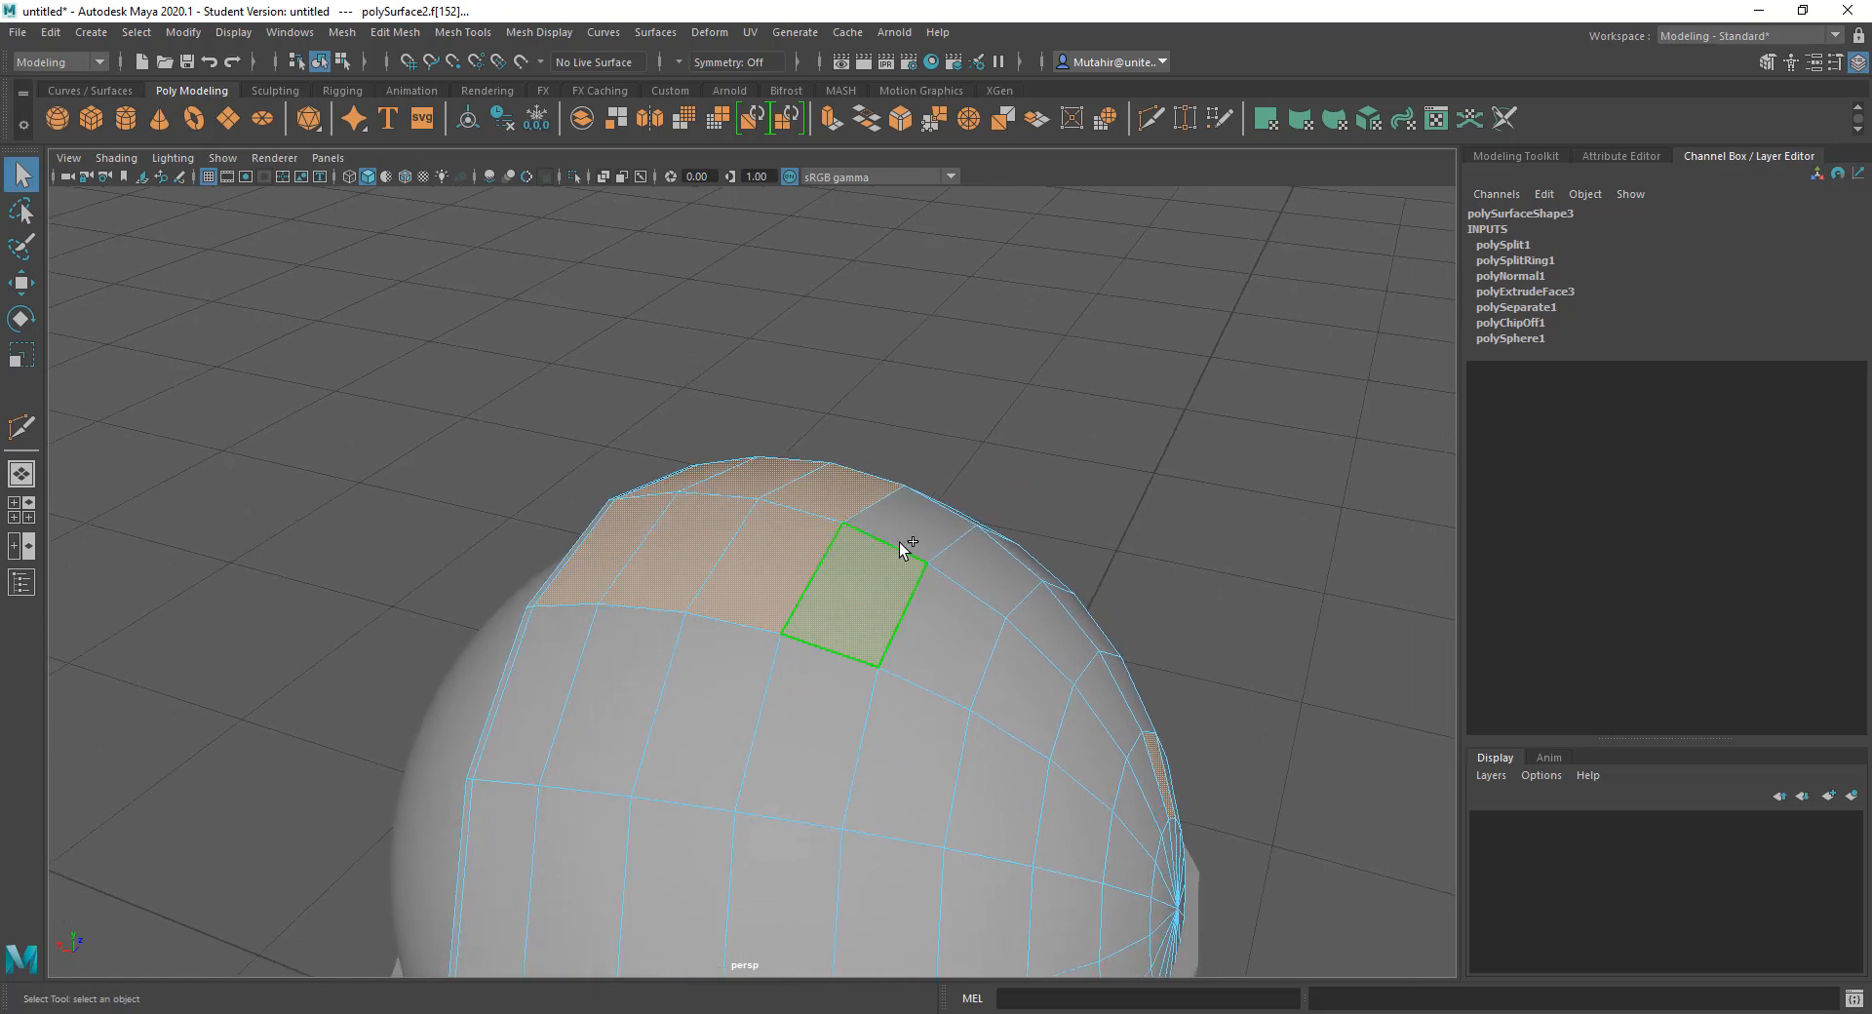
pyautogui.keyDown('alt'); pyautogui.moveTo(1010, 663); pyautogui.dragTo(1221, 827); pyautogui.keyUp('alt')
pyautogui.keyDown('alt'); pyautogui.moveTo(1221, 827); pyautogui.dragTo(1088, 817, button='middle'); pyautogui.keyUp('alt')
pyautogui.keyDown('shift'); pyautogui.click(922, 601); pyautogui.keyUp('shift')
pyautogui.keyDown('alt'); pyautogui.moveTo(993, 581); pyautogui.dragTo(1027, 482); pyautogui.keyUp('alt')
pyautogui.keyDown('alt'); pyautogui.moveTo(1027, 481); pyautogui.dragTo(1146, 479, button='right'); pyautogui.keyUp('alt')
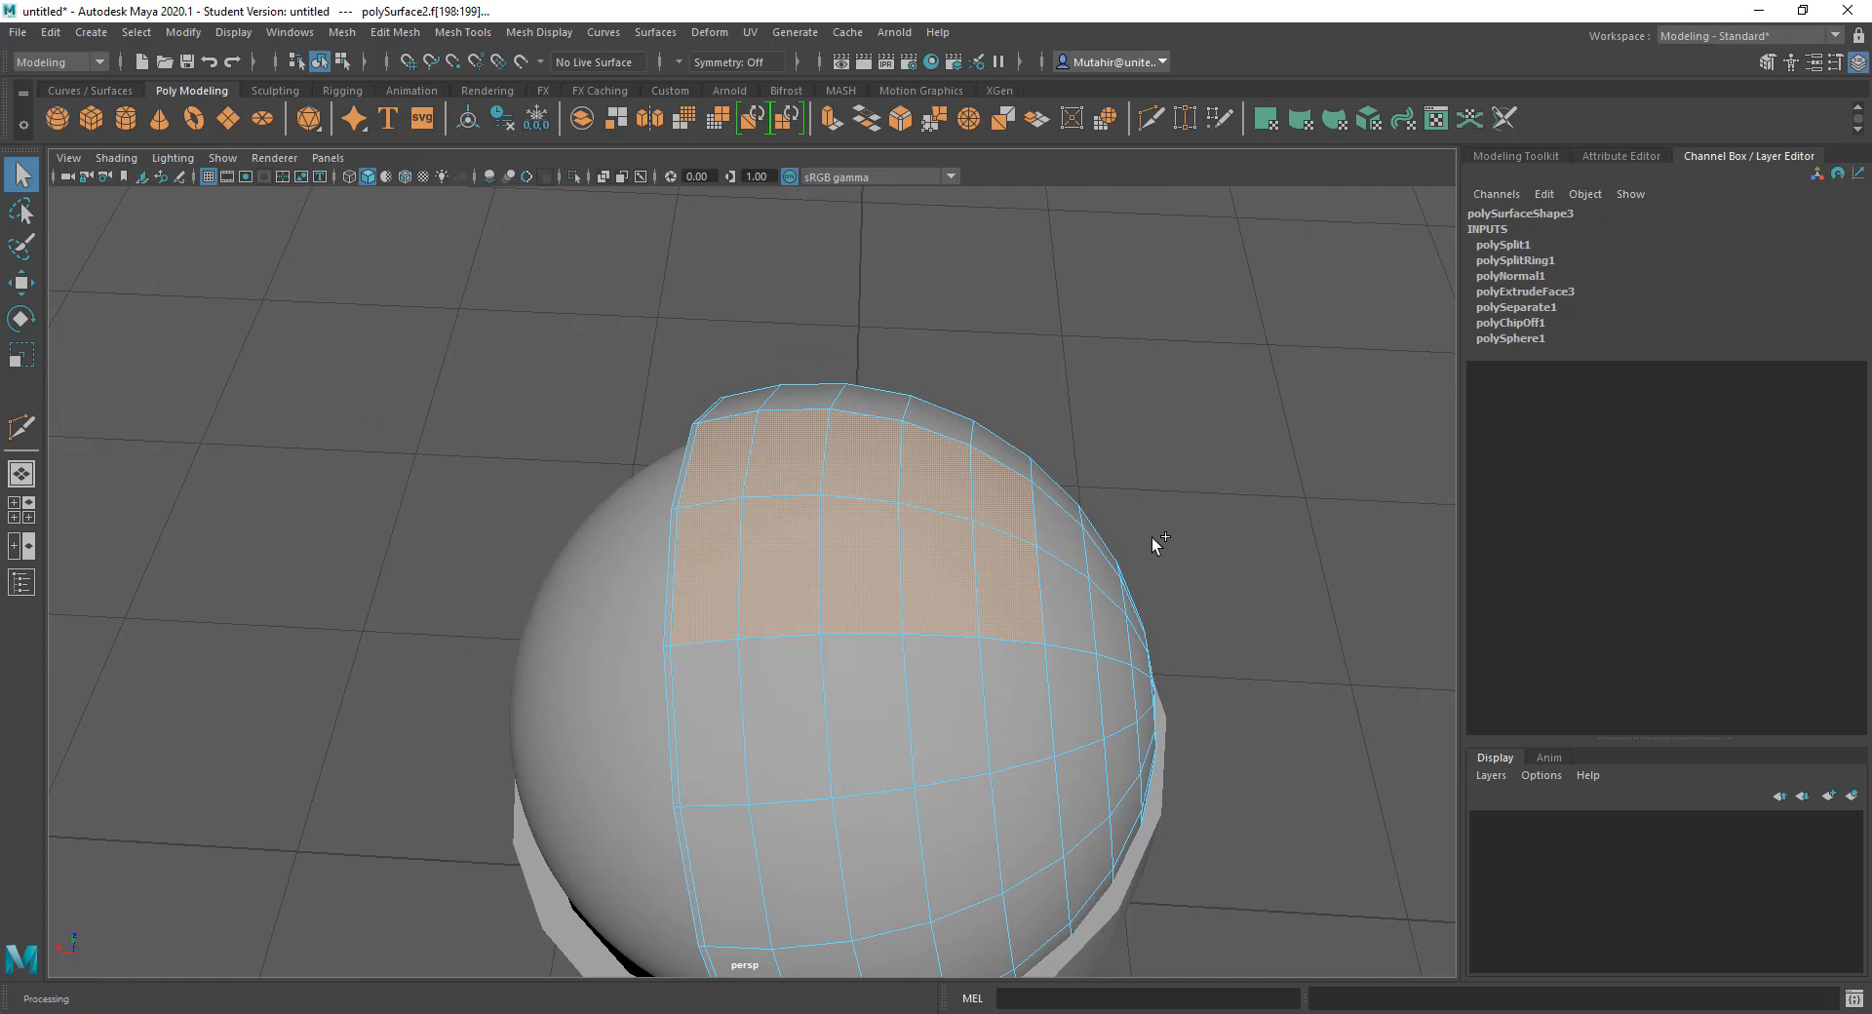
pyautogui.keyDown('shift'); pyautogui.moveTo(1084, 502); pyautogui.dragTo(1097, 644); pyautogui.keyUp('shift')
pyautogui.moveTo(1184, 542)
pyautogui.keyDown('alt'); pyautogui.mouseDown()
pyautogui.moveTo(1057, 489)
pyautogui.moveTo(1024, 552)
pyautogui.moveTo(1066, 559)
pyautogui.moveTo(1037, 682)
pyautogui.moveTo(994, 724)
pyautogui.moveTo(952, 585)
pyautogui.moveTo(1254, 589)
pyautogui.moveTo(1120, 548)
pyautogui.moveTo(848, 615)
pyautogui.moveTo(920, 606)
pyautogui.moveTo(916, 627)
pyautogui.moveTo(982, 439)
pyautogui.moveTo(945, 510)
pyautogui.moveTo(916, 405)
pyautogui.moveTo(903, 452)
pyautogui.moveTo(895, 389)
pyautogui.moveTo(882, 474)
pyautogui.moveTo(906, 461)
pyautogui.moveTo(823, 530)
pyautogui.moveTo(819, 422)
pyautogui.moveTo(663, 680)
pyautogui.mouseUp(); pyautogui.keyUp('alt')
pyautogui.press('4')
pyautogui.press('5')
pyautogui.scroll(3, 655, 673)
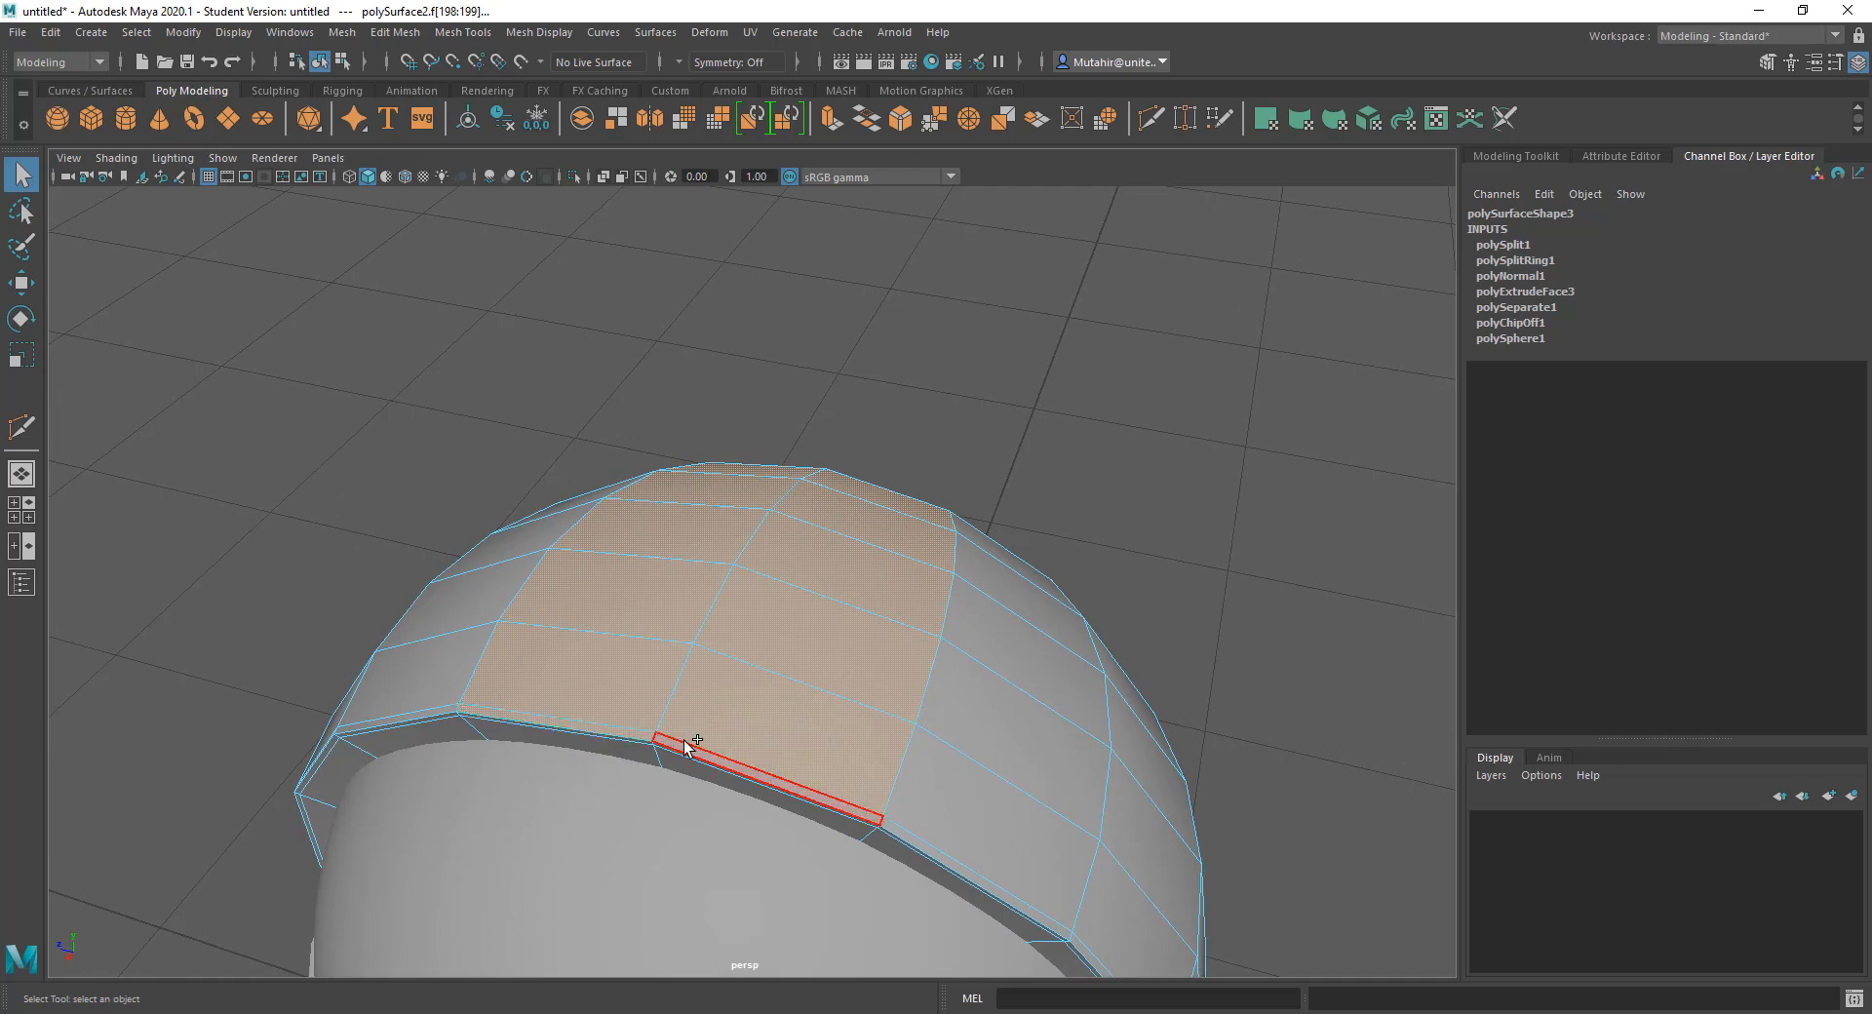
pyautogui.keyDown('alt'); pyautogui.moveTo(937, 746); pyautogui.dragTo(775, 435); pyautogui.keyUp('alt')
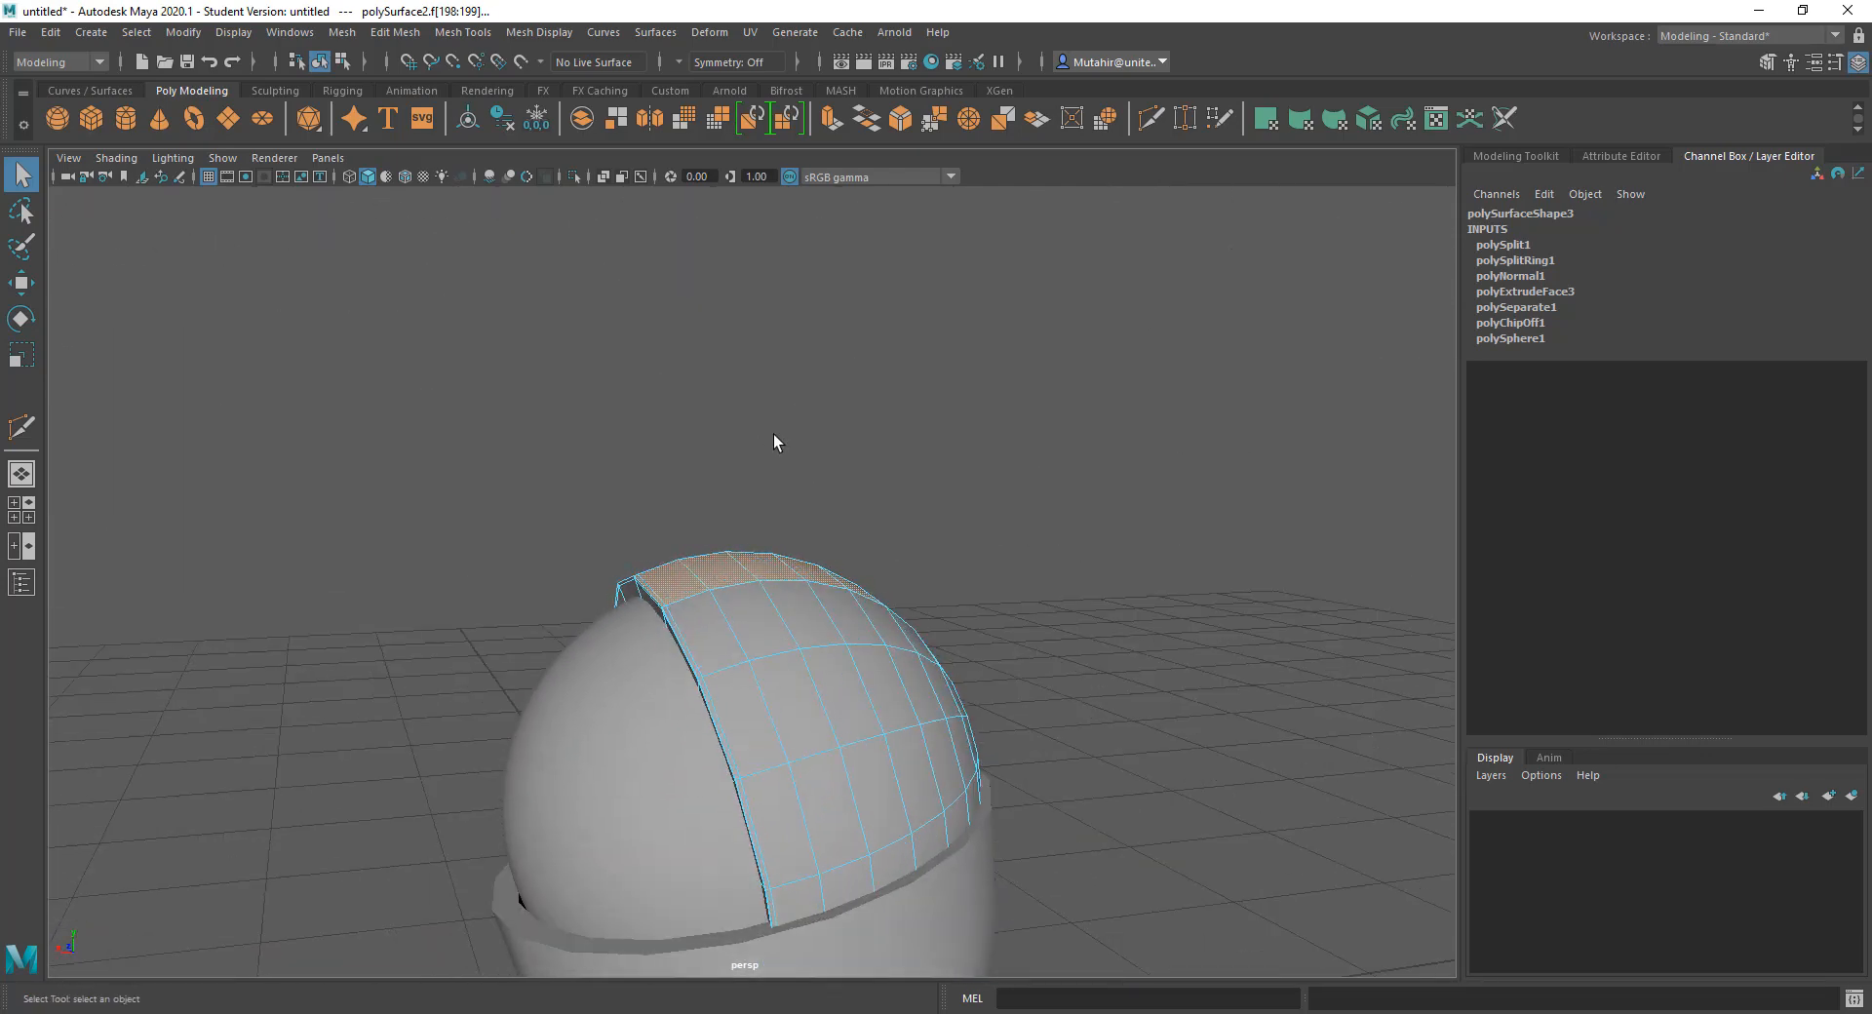
pyautogui.hotkey('ctrl', 'e')
pyautogui.keyDown('alt'); pyautogui.moveTo(961, 513); pyautogui.dragTo(906, 469); pyautogui.keyUp('alt')
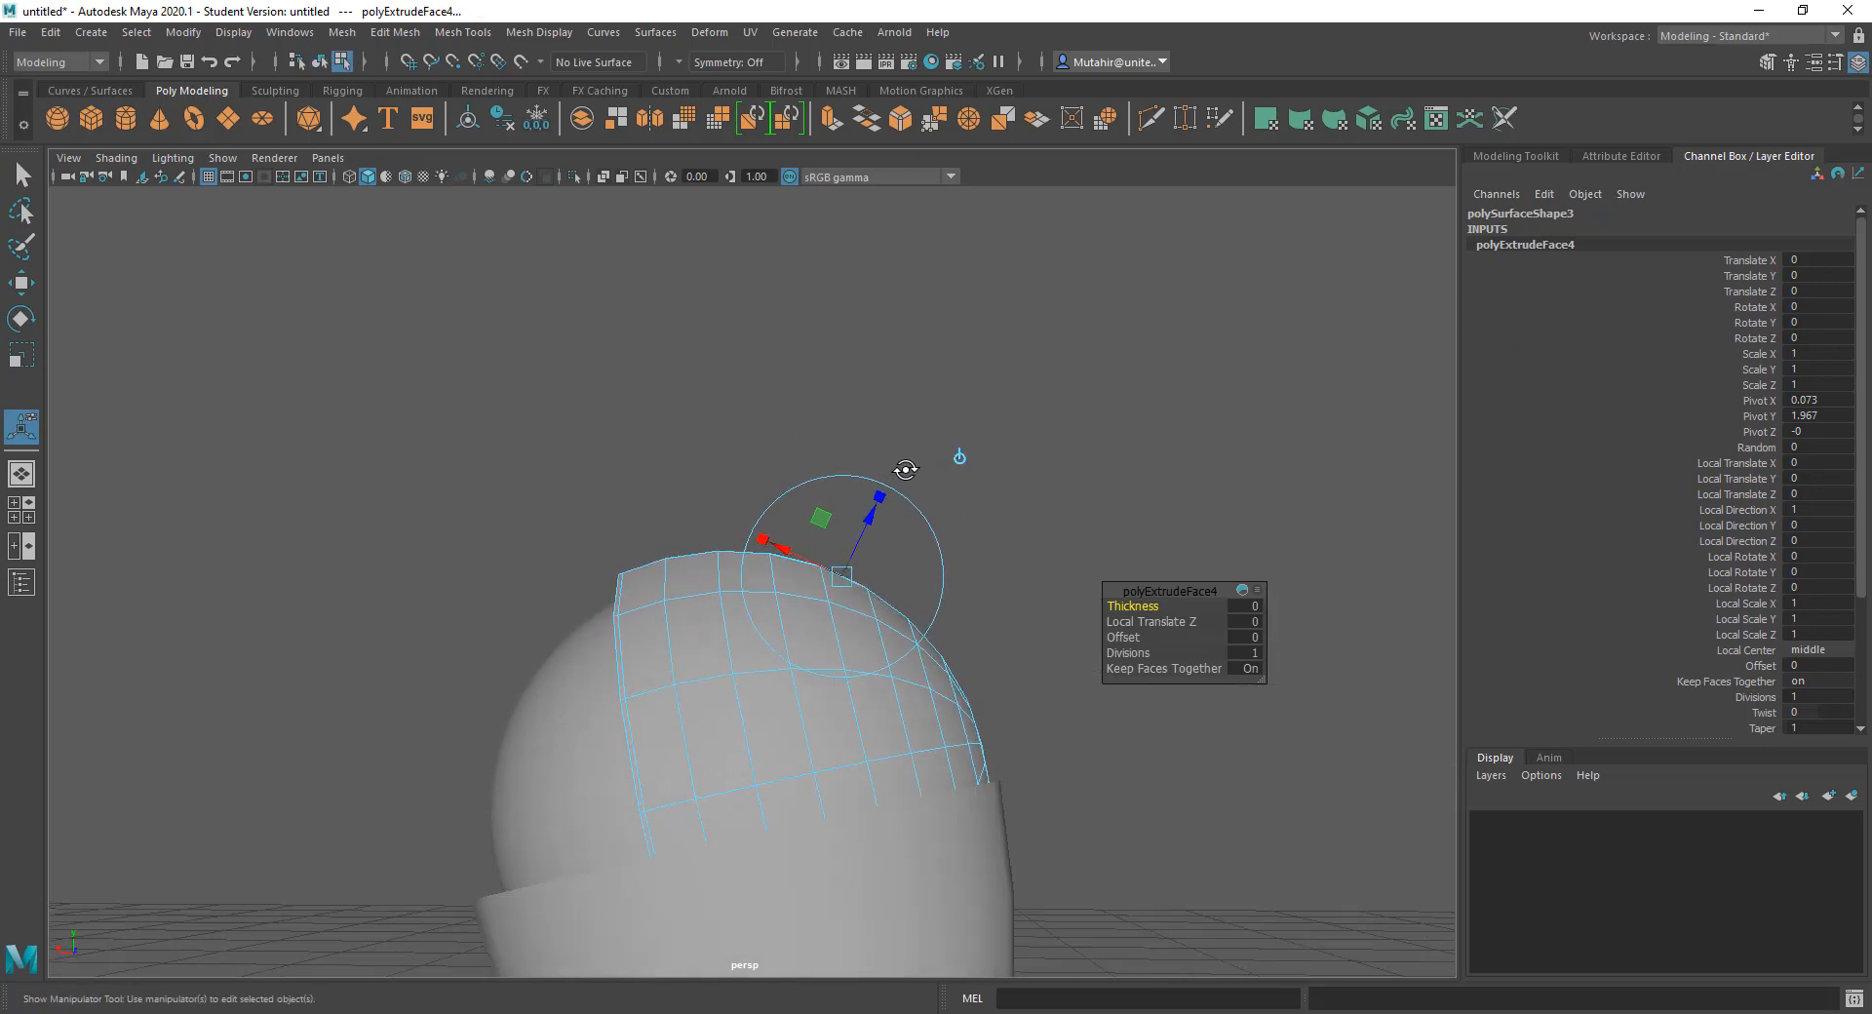
pyautogui.keyDown('alt'); pyautogui.moveTo(790, 421); pyautogui.dragTo(806, 488); pyautogui.keyUp('alt')
pyautogui.press('w')
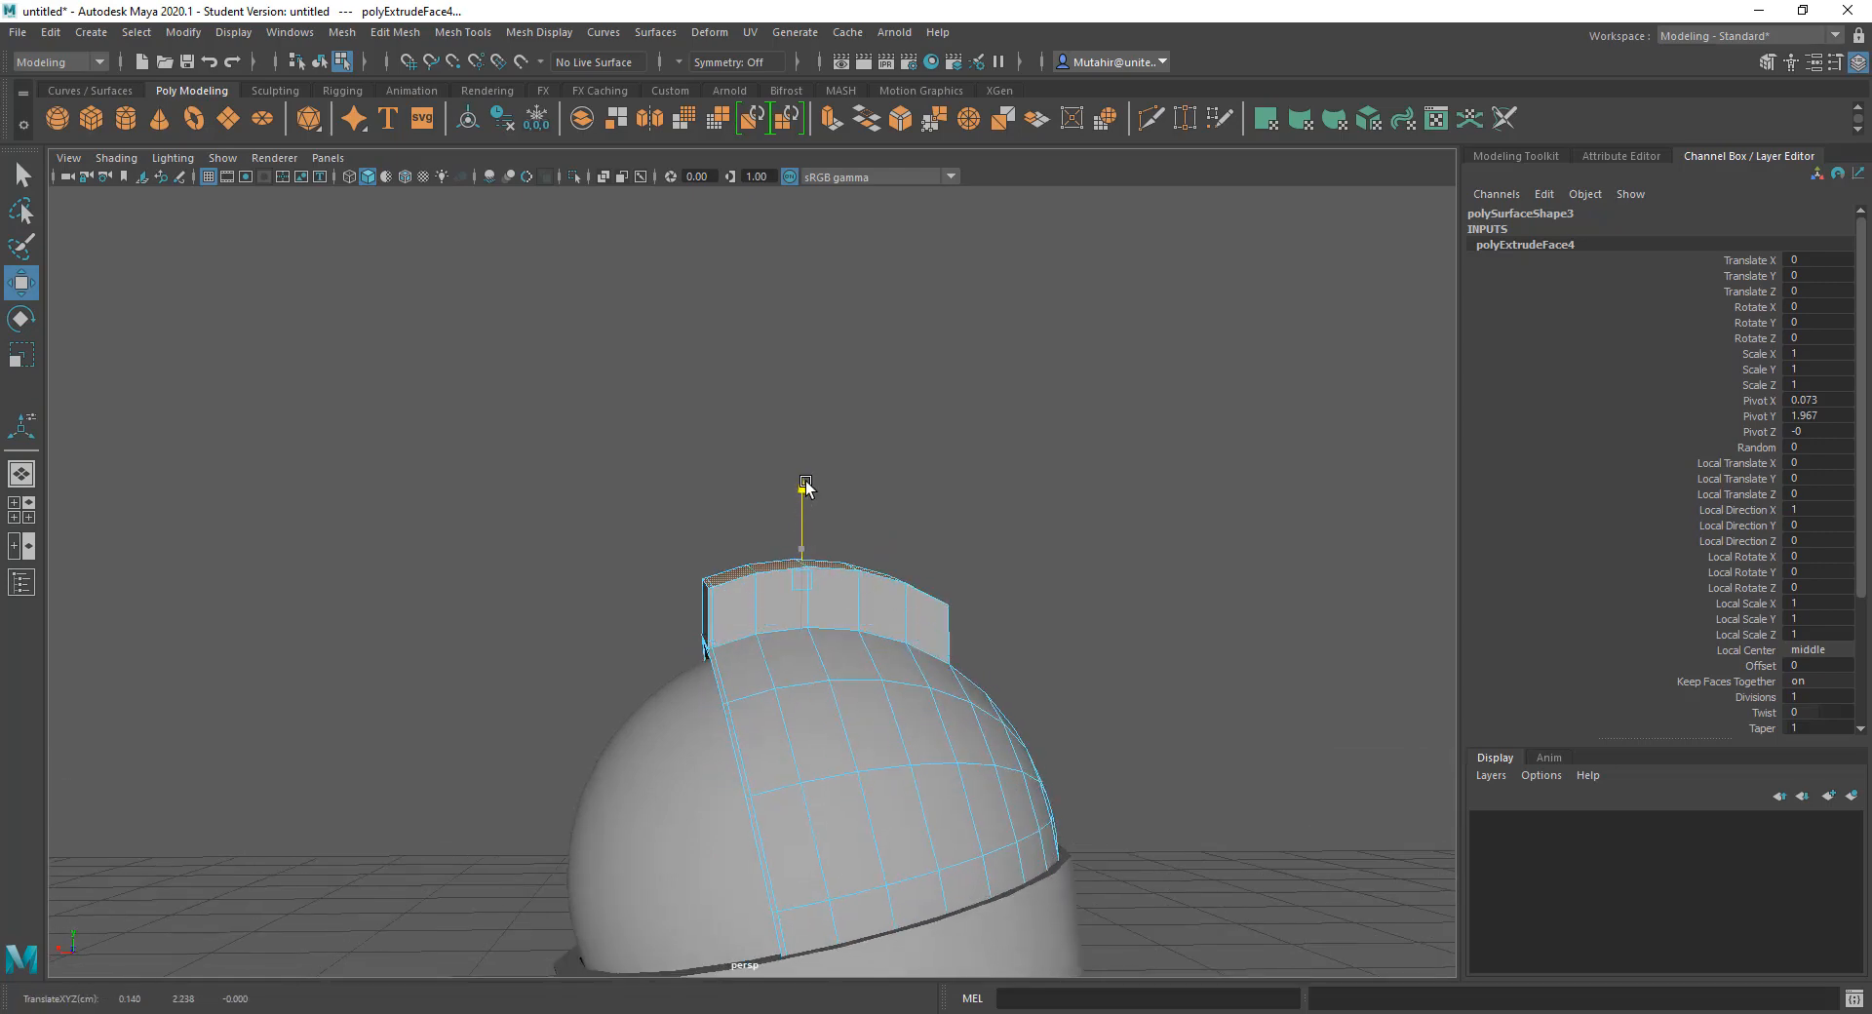
pyautogui.hotkey('ctrl', 'z')
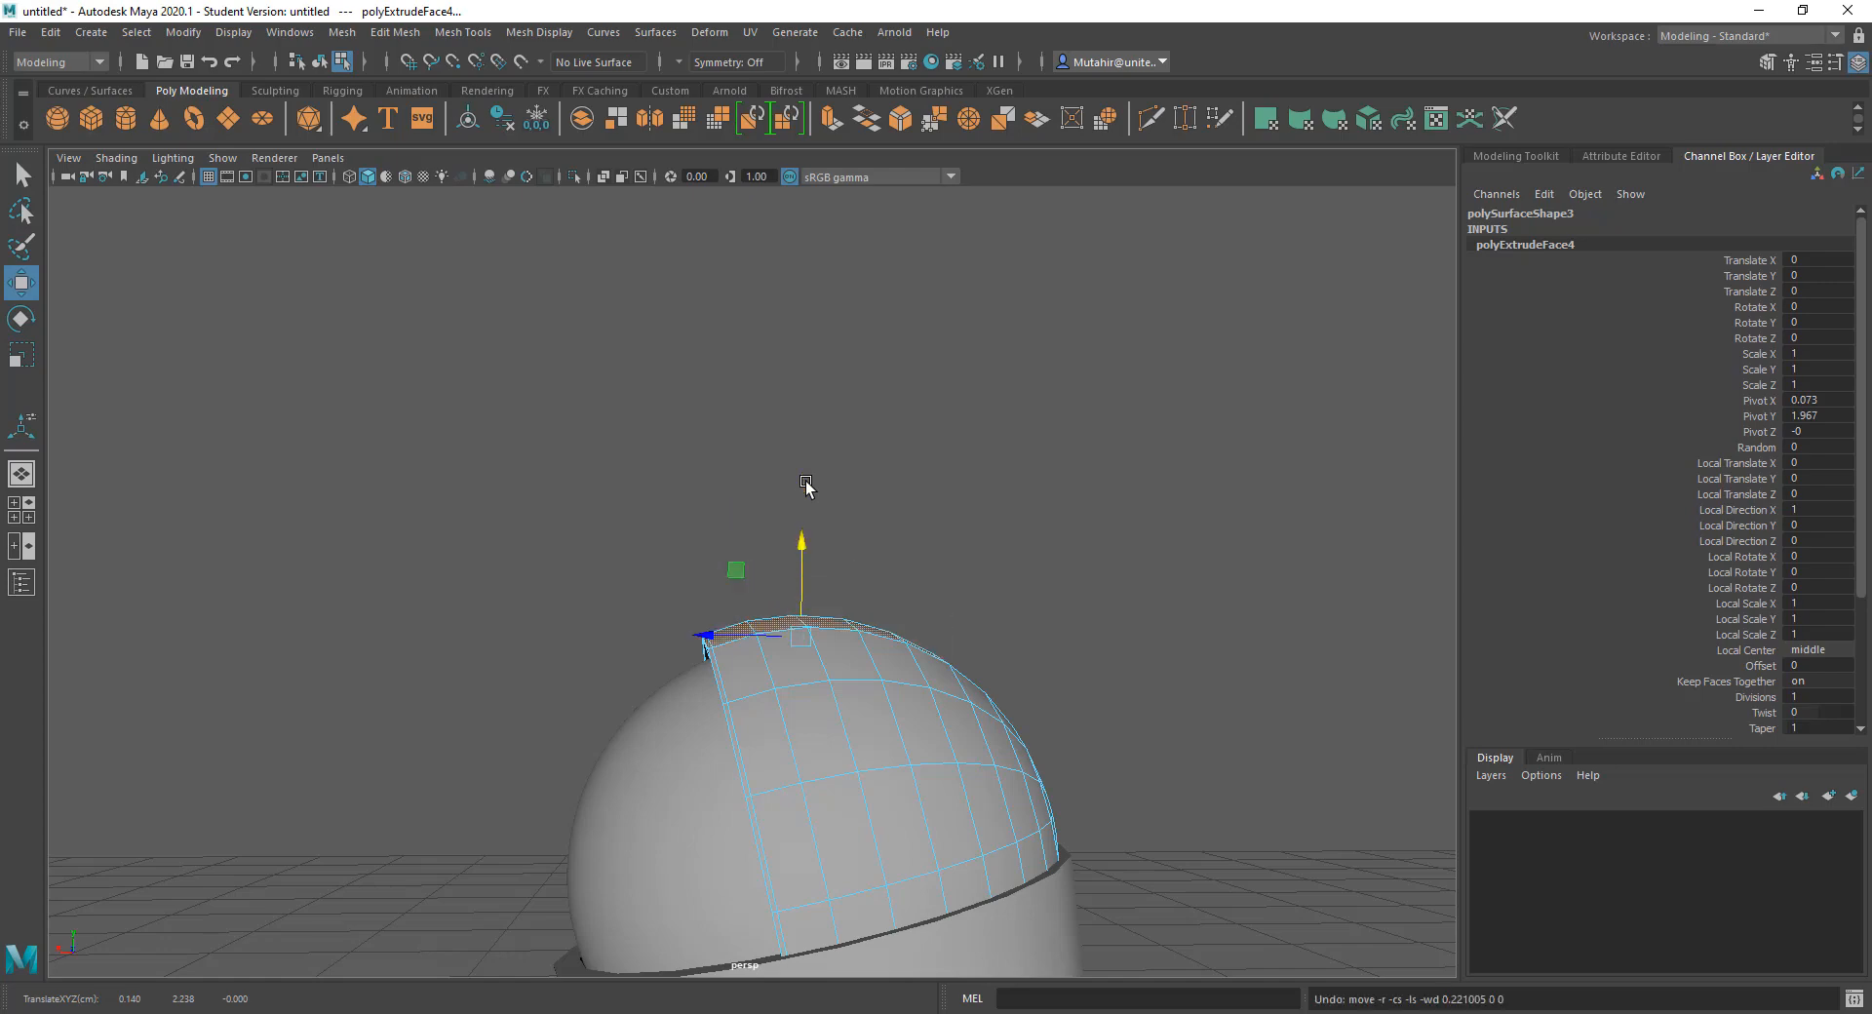
pyautogui.keyDown('alt'); pyautogui.moveTo(897, 520); pyautogui.dragTo(805, 507); pyautogui.keyUp('alt')
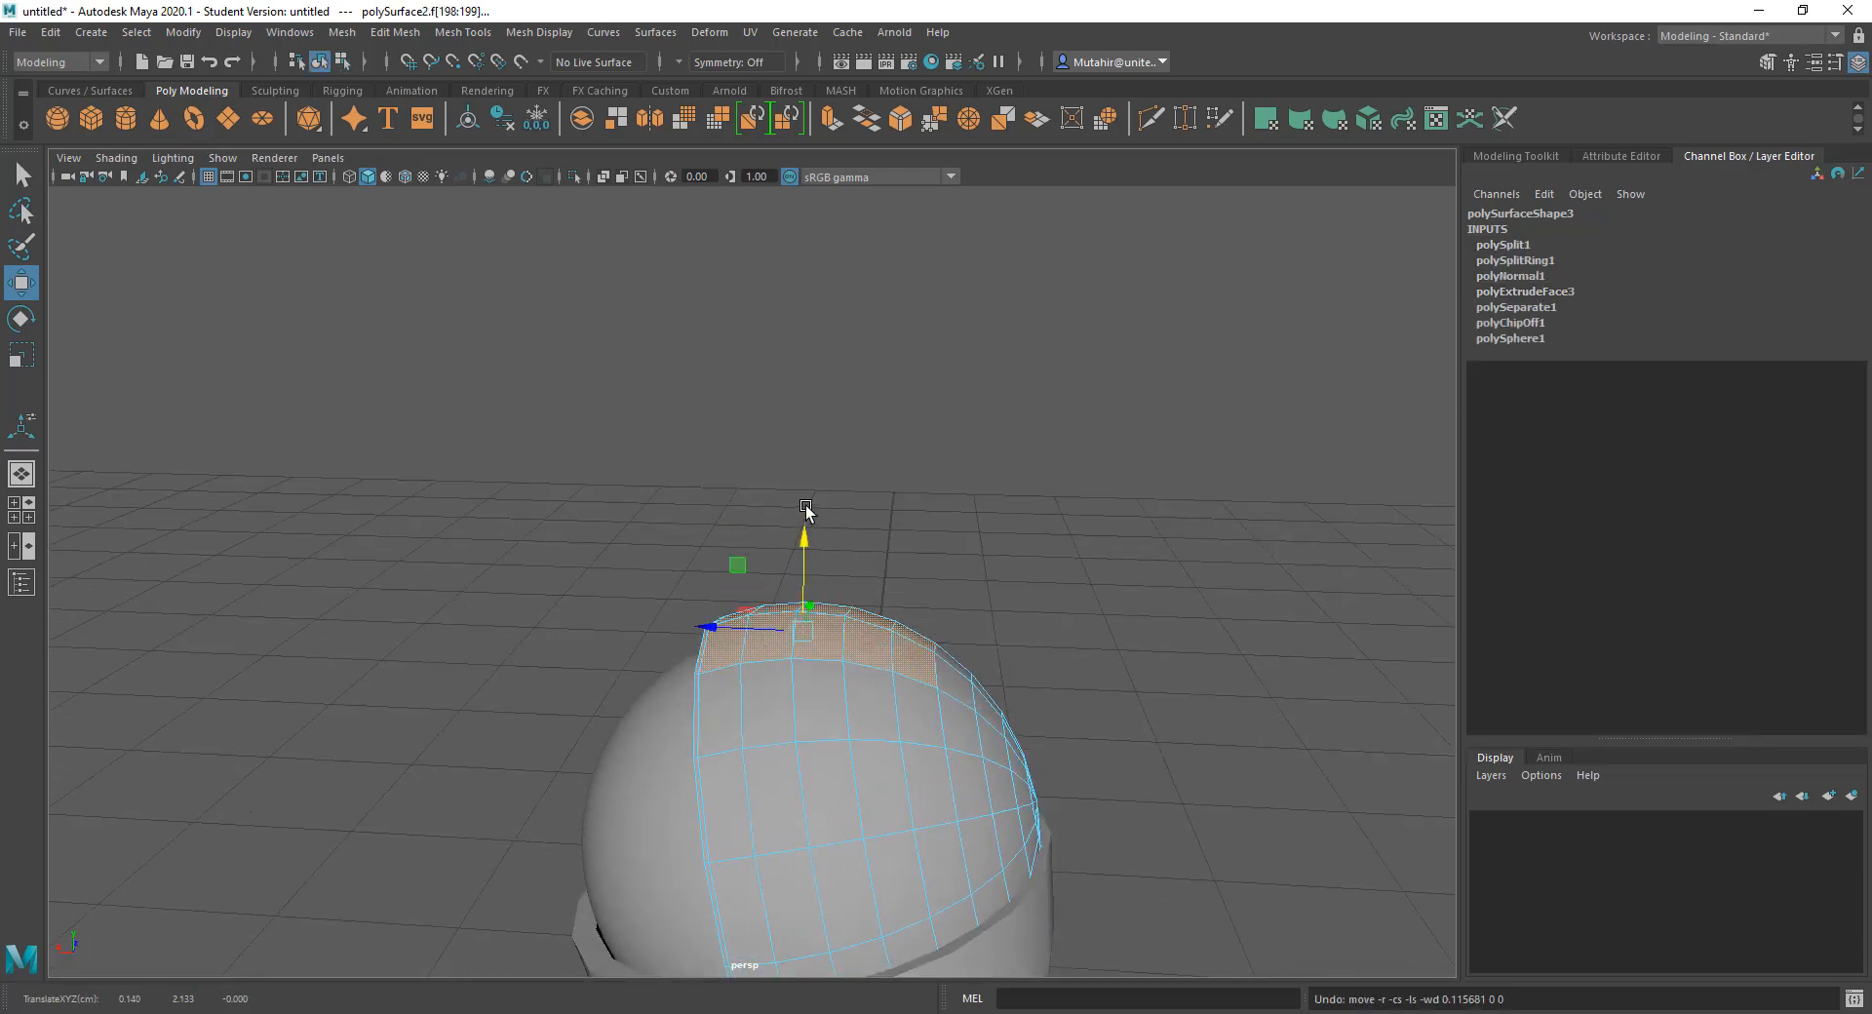
# Step: Extrude the selected faces outward with a Local Translate Z of about 0.332 and scale the raised faces across their width
pyautogui.hotkey('ctrl', 'e')
pyautogui.moveTo(949, 606); pyautogui.dragTo(987, 529)
pyautogui.keyDown('alt'); pyautogui.moveTo(987, 528); pyautogui.dragTo(930, 553); pyautogui.keyUp('alt')
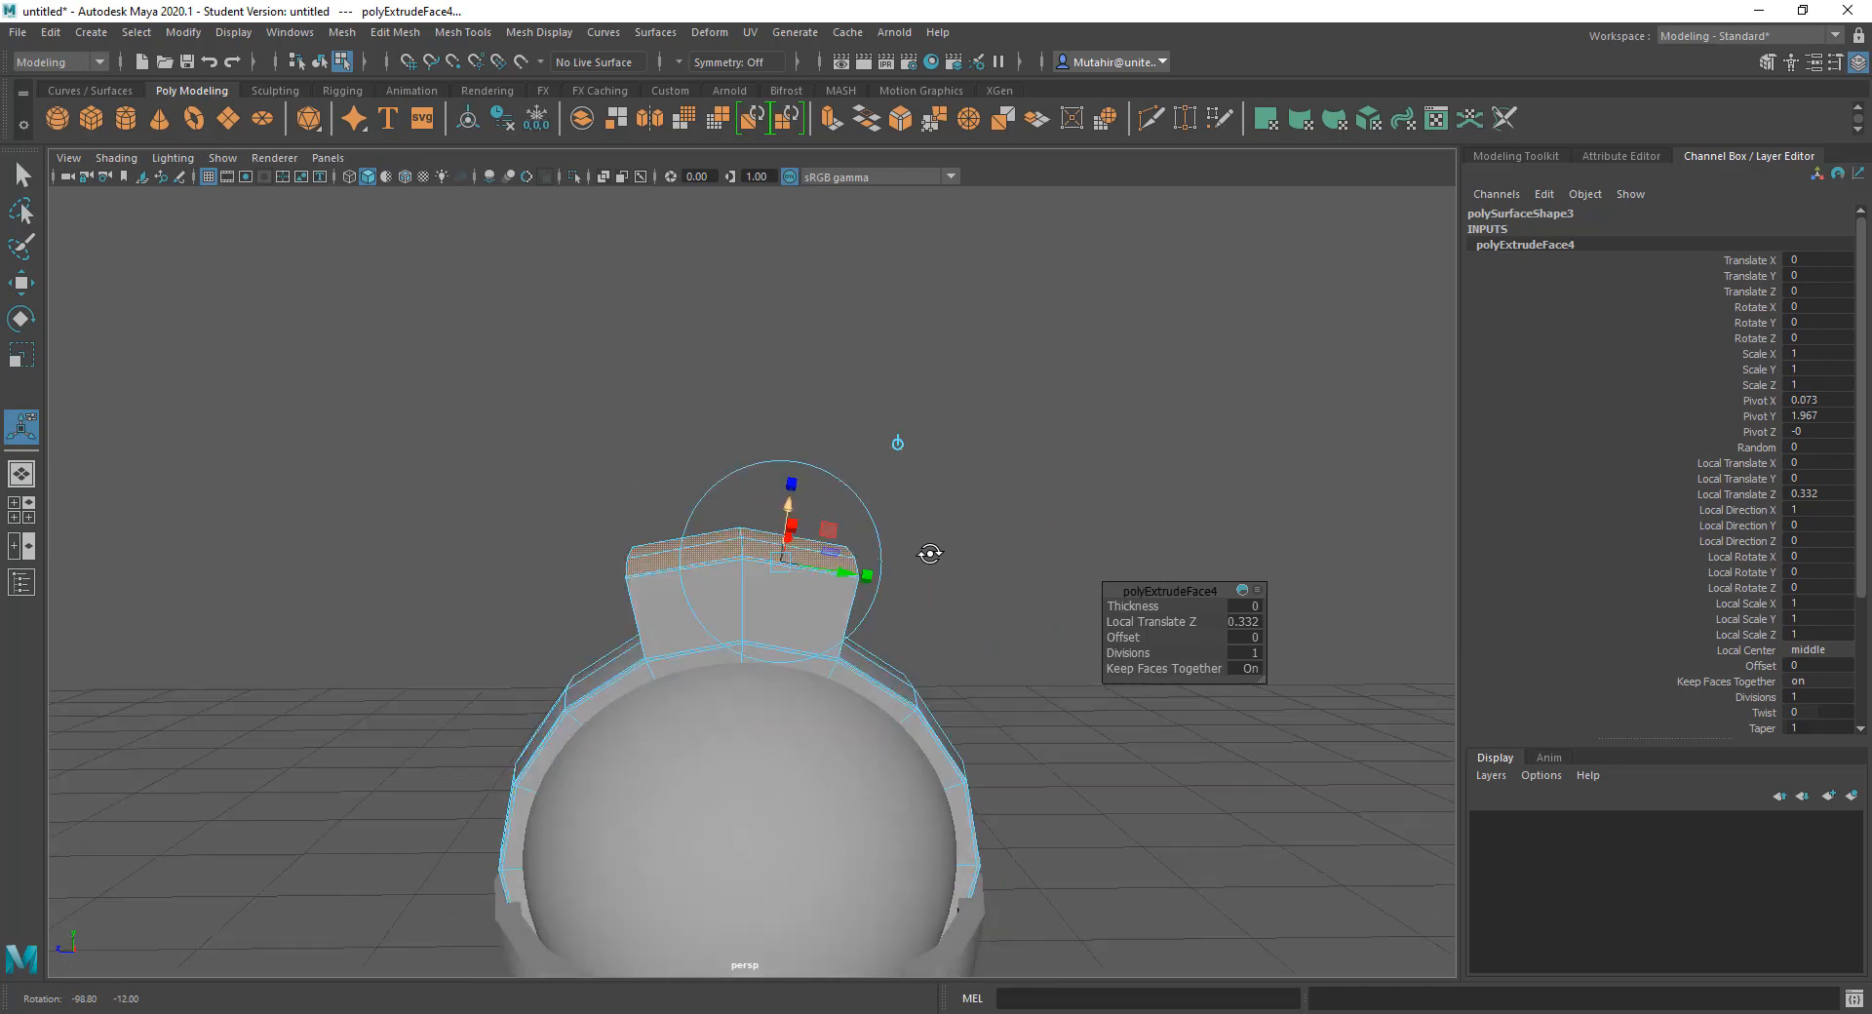
pyautogui.press('r')
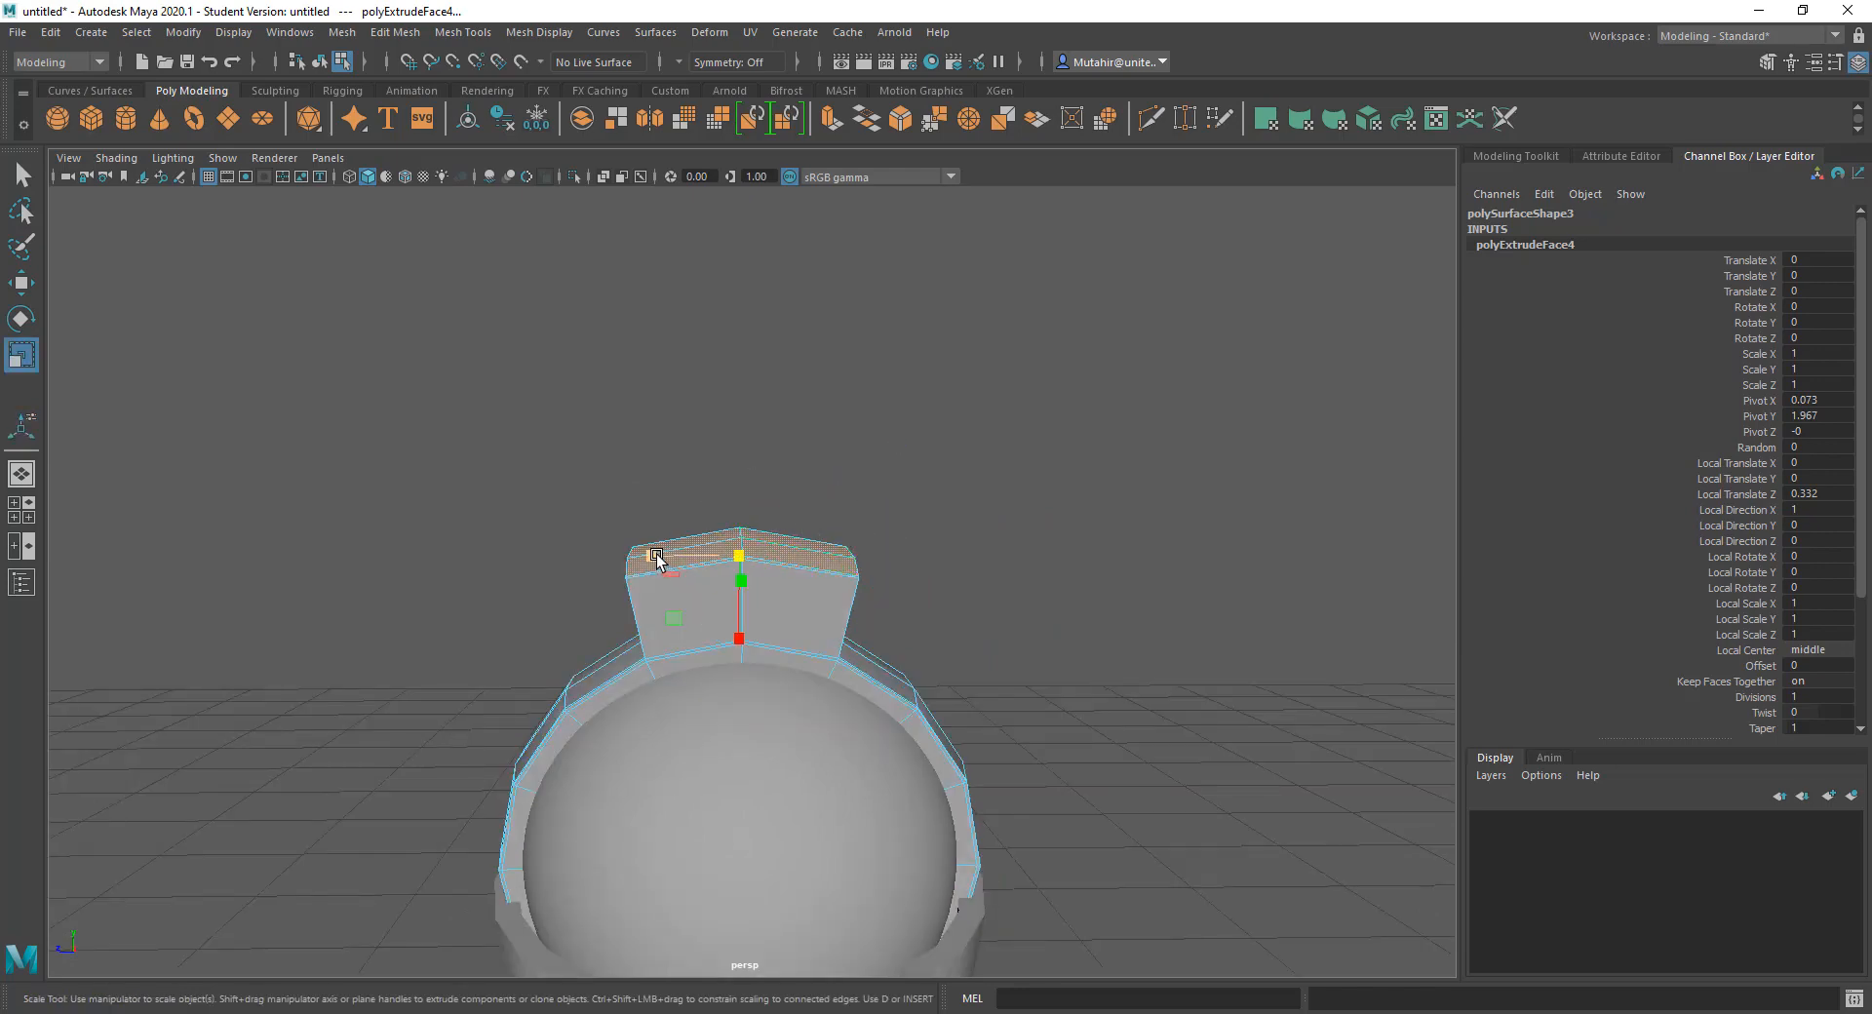
pyautogui.moveTo(657, 557); pyautogui.dragTo(839, 535)
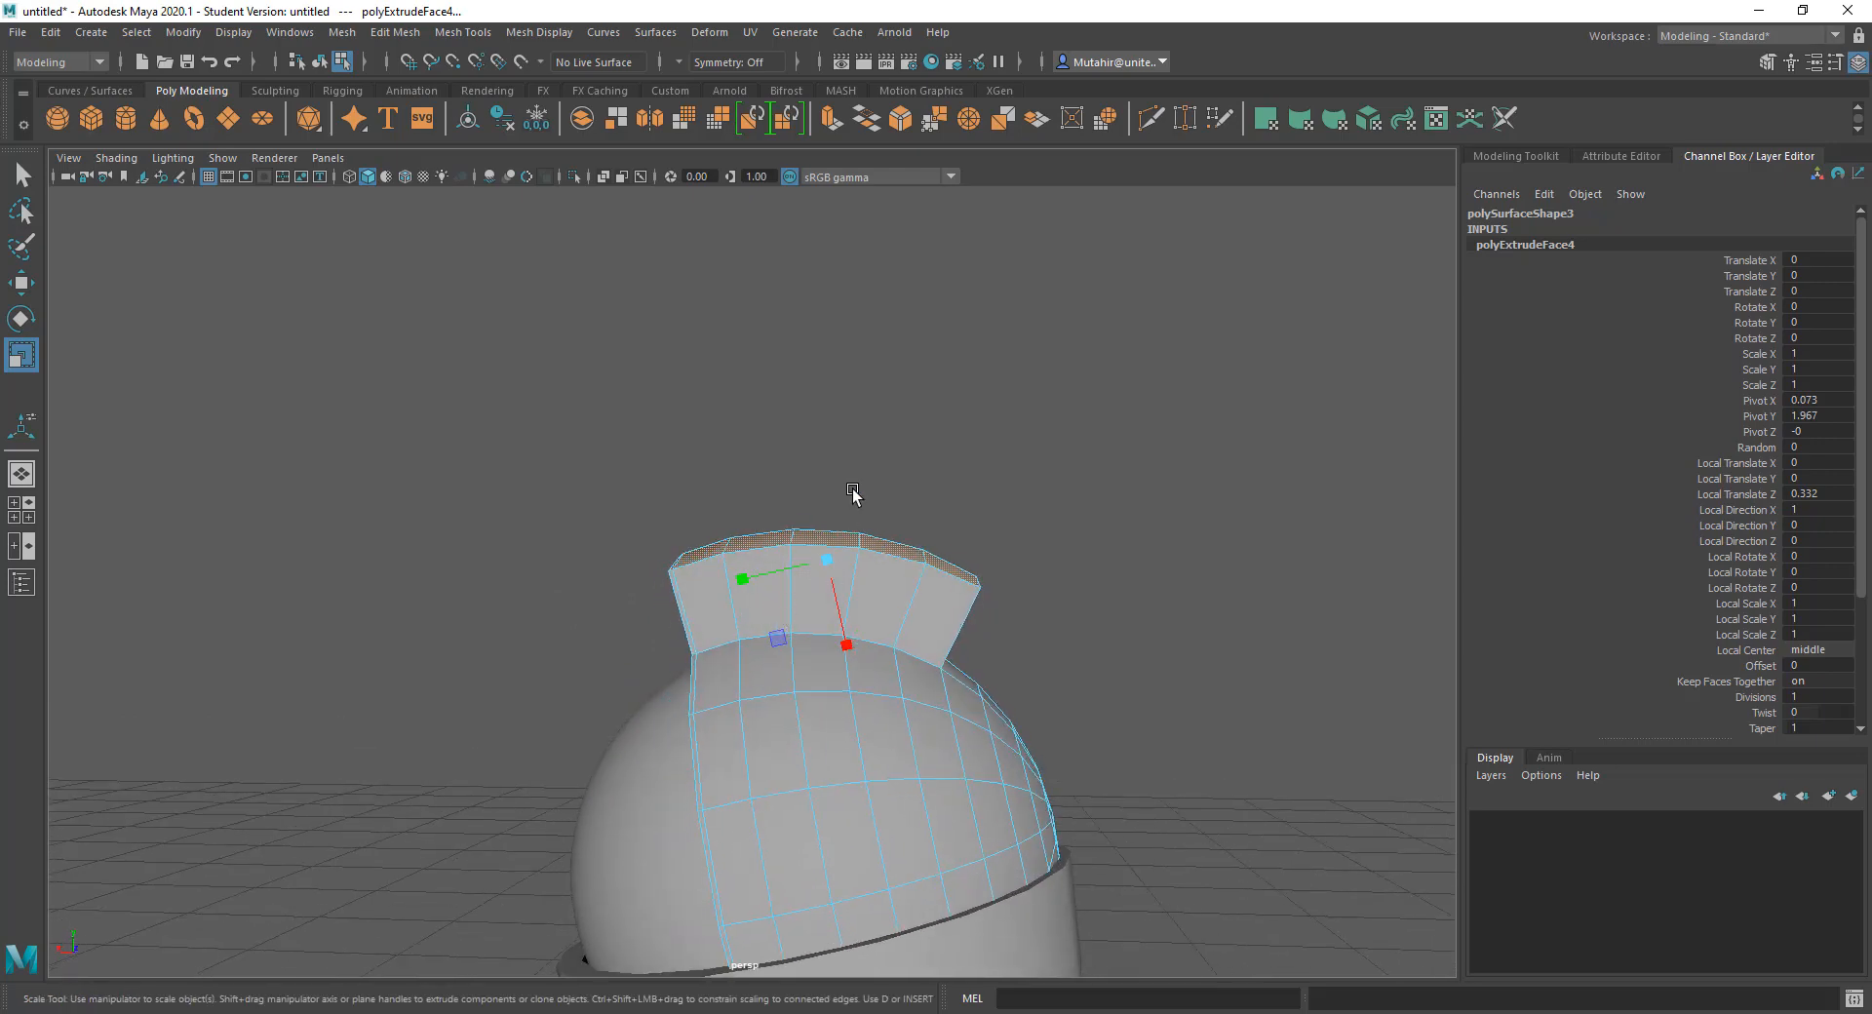
# Step: Set the rotation axes to Component and tilt the extrusion's top faces down toward the back of the shell
pyautogui.press('e')
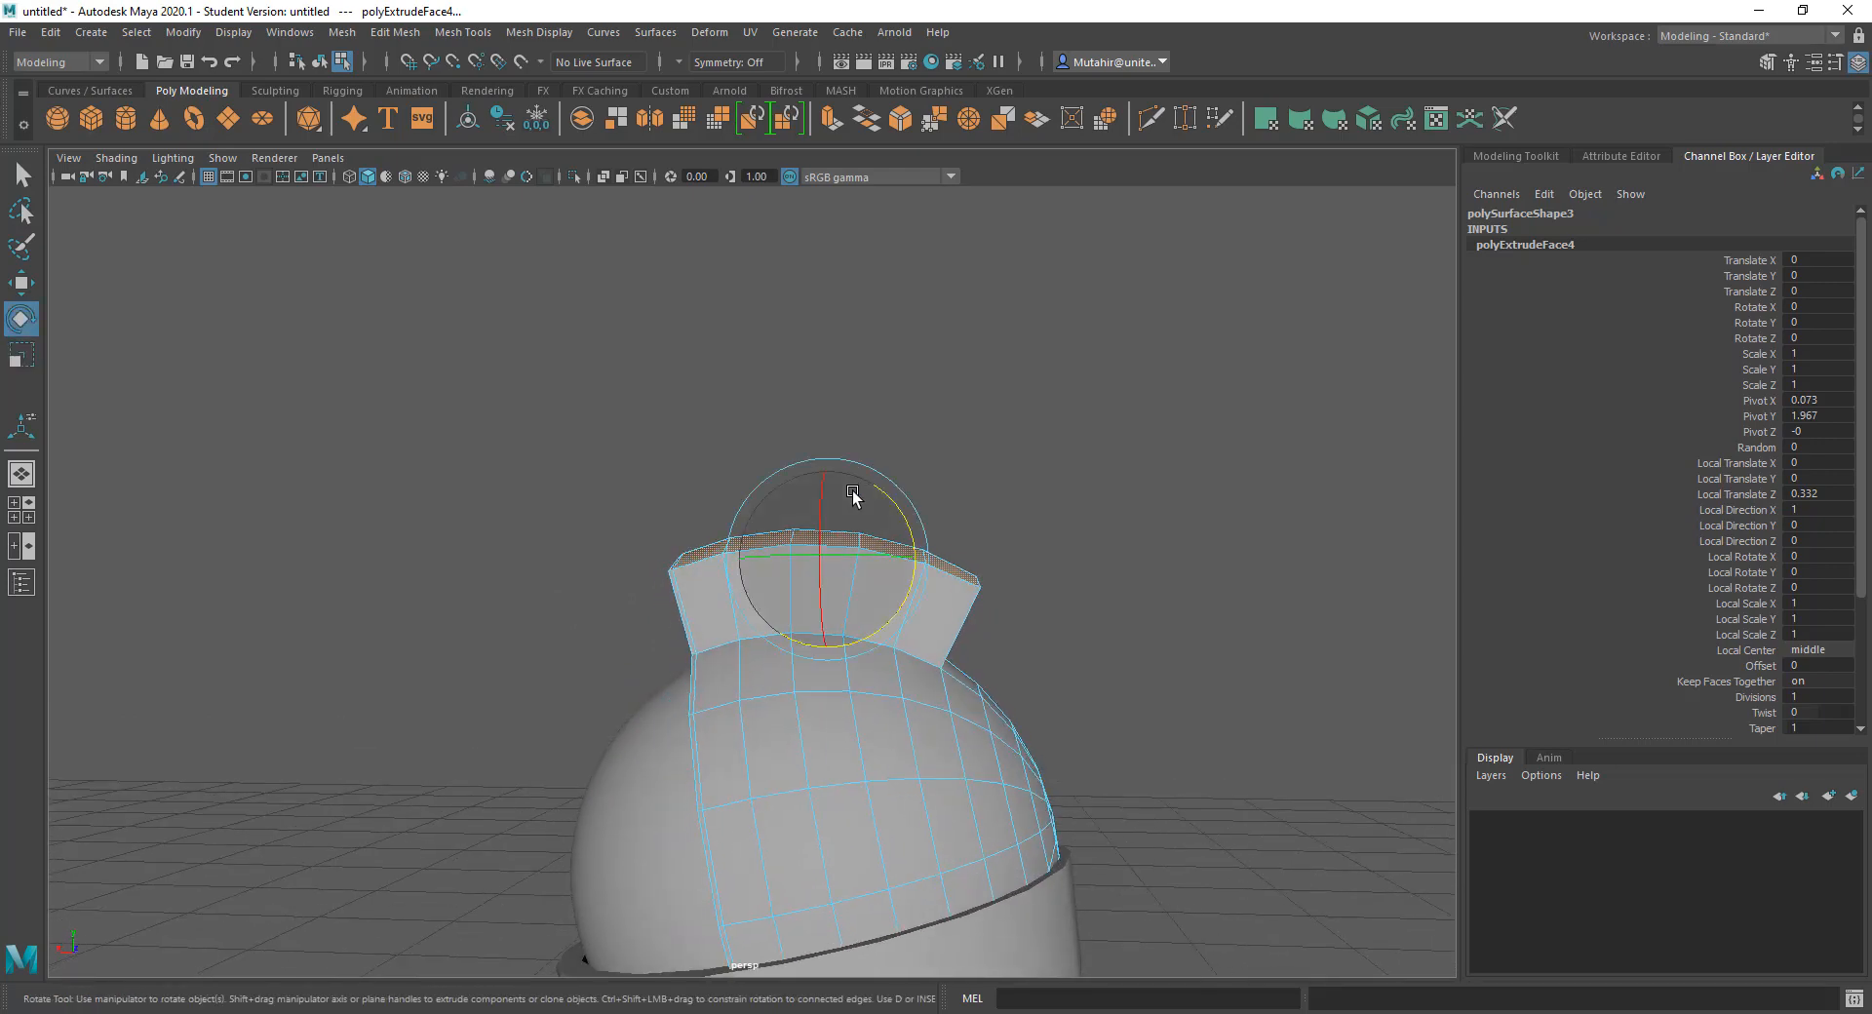
pyautogui.click(854, 495)
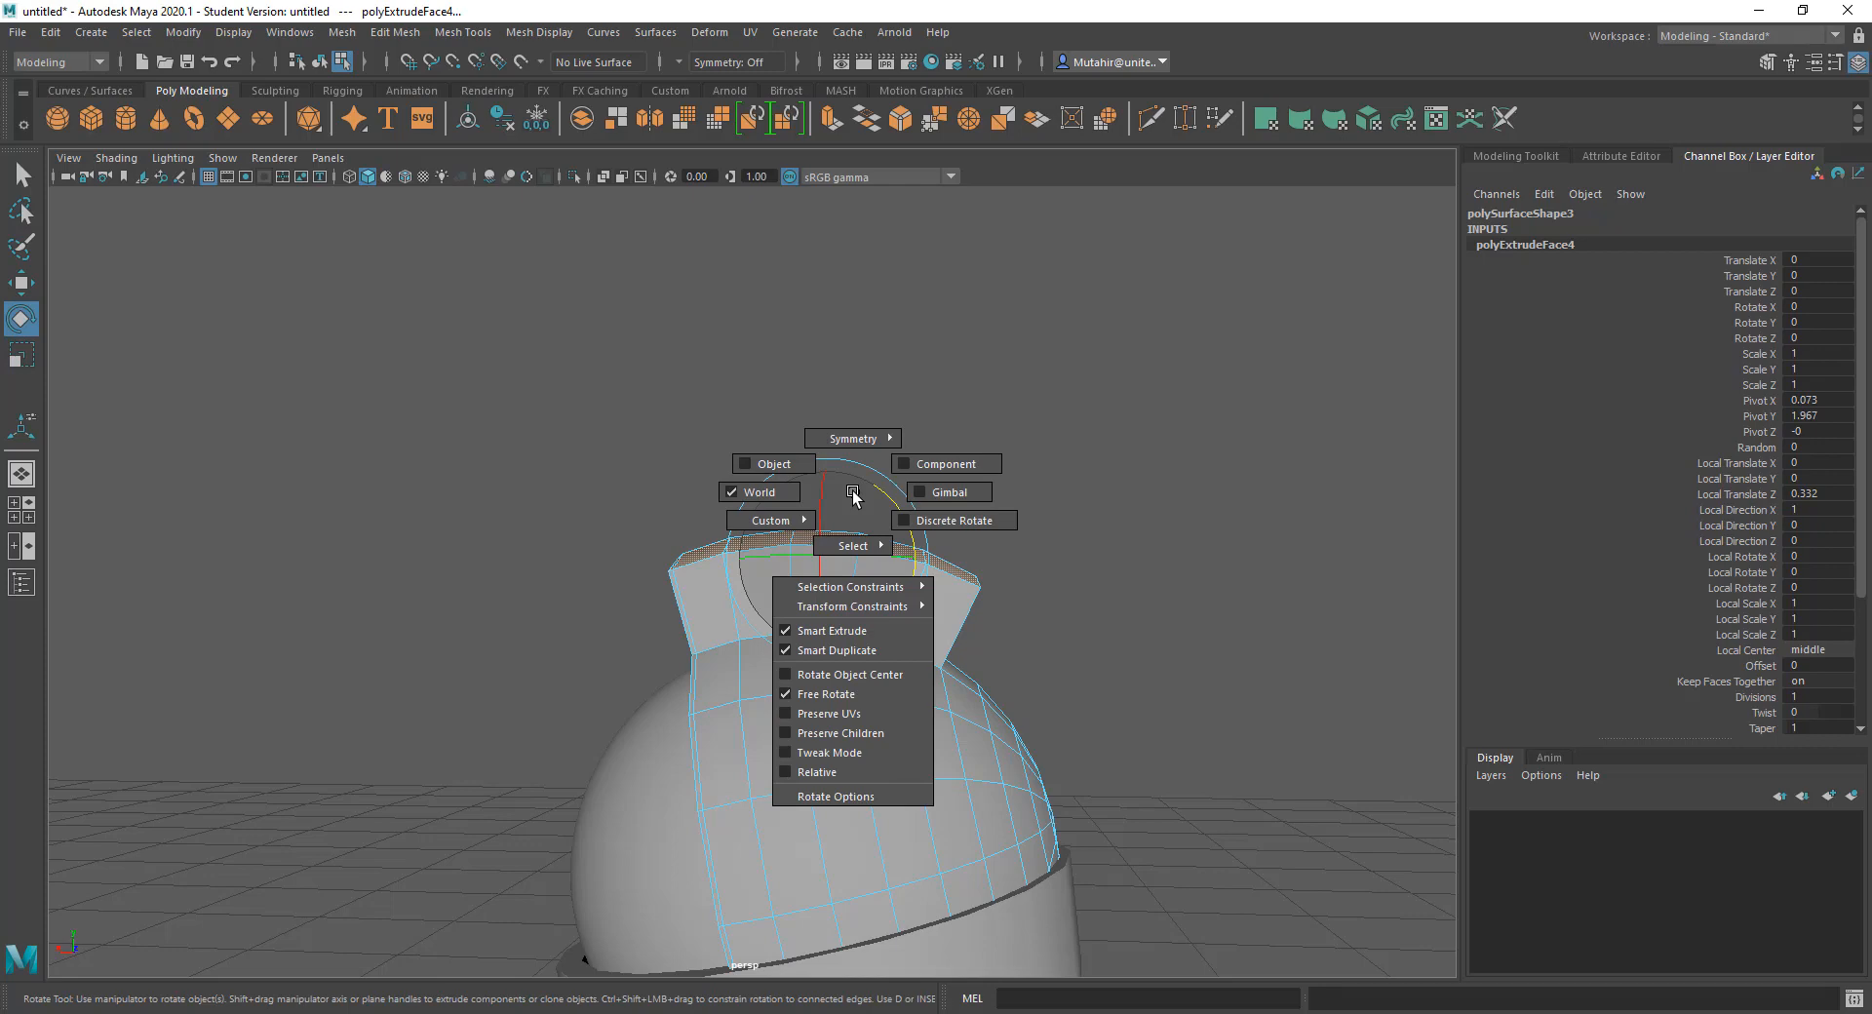
pyautogui.click(938, 465)
pyautogui.moveTo(875, 506)
pyautogui.keyDown('alt'); pyautogui.mouseDown()
pyautogui.moveTo(616, 616)
pyautogui.moveTo(640, 637)
pyautogui.moveTo(634, 673)
pyautogui.moveTo(737, 622)
pyautogui.moveTo(862, 506)
pyautogui.mouseUp(); pyautogui.keyUp('alt')
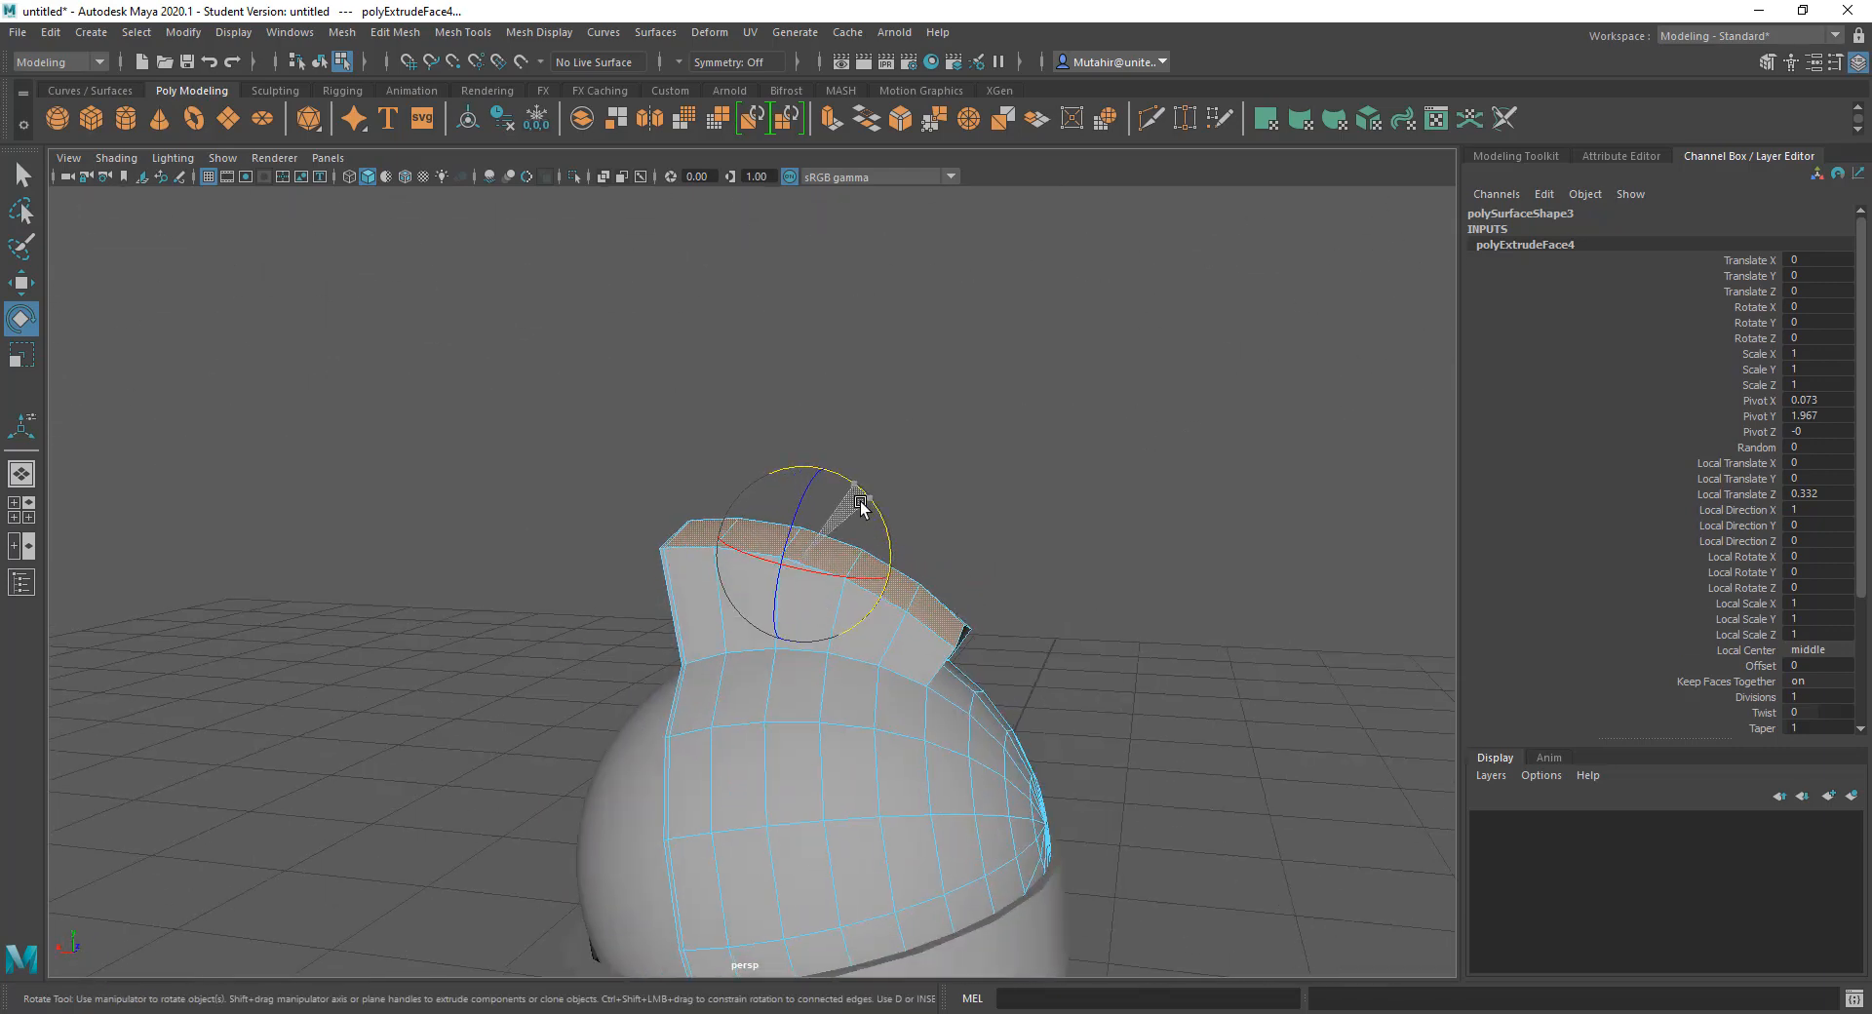
pyautogui.keyDown('alt'); pyautogui.moveTo(687, 566); pyautogui.dragTo(923, 543); pyautogui.keyUp('alt')
pyautogui.keyDown('alt'); pyautogui.moveTo(924, 543); pyautogui.dragTo(902, 399, button='right'); pyautogui.keyUp('alt')
pyautogui.keyDown('alt'); pyautogui.moveTo(902, 399); pyautogui.dragTo(853, 571); pyautogui.keyUp('alt')
# Step: Lower the extrusion's tilted top faces vertically along the world axis so the crest sits closer to the shell
pyautogui.press('w')
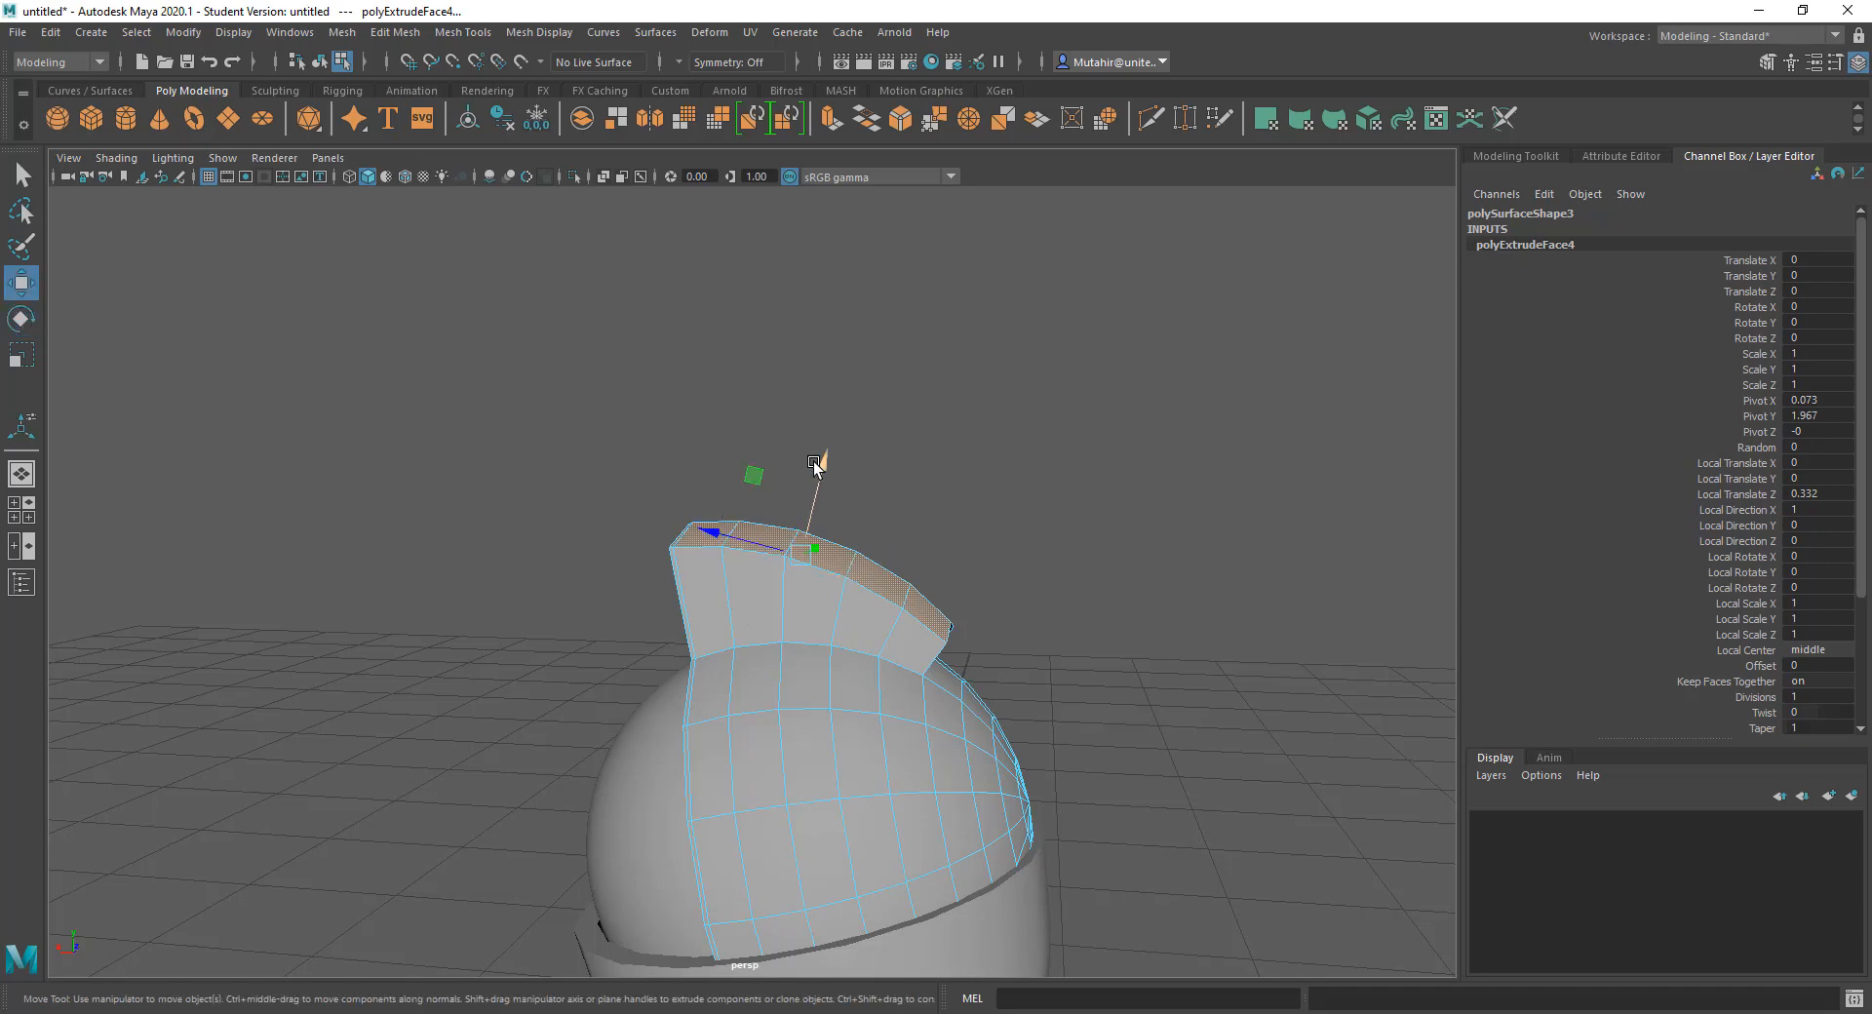
pyautogui.moveTo(813, 460); pyautogui.dragTo(734, 435)
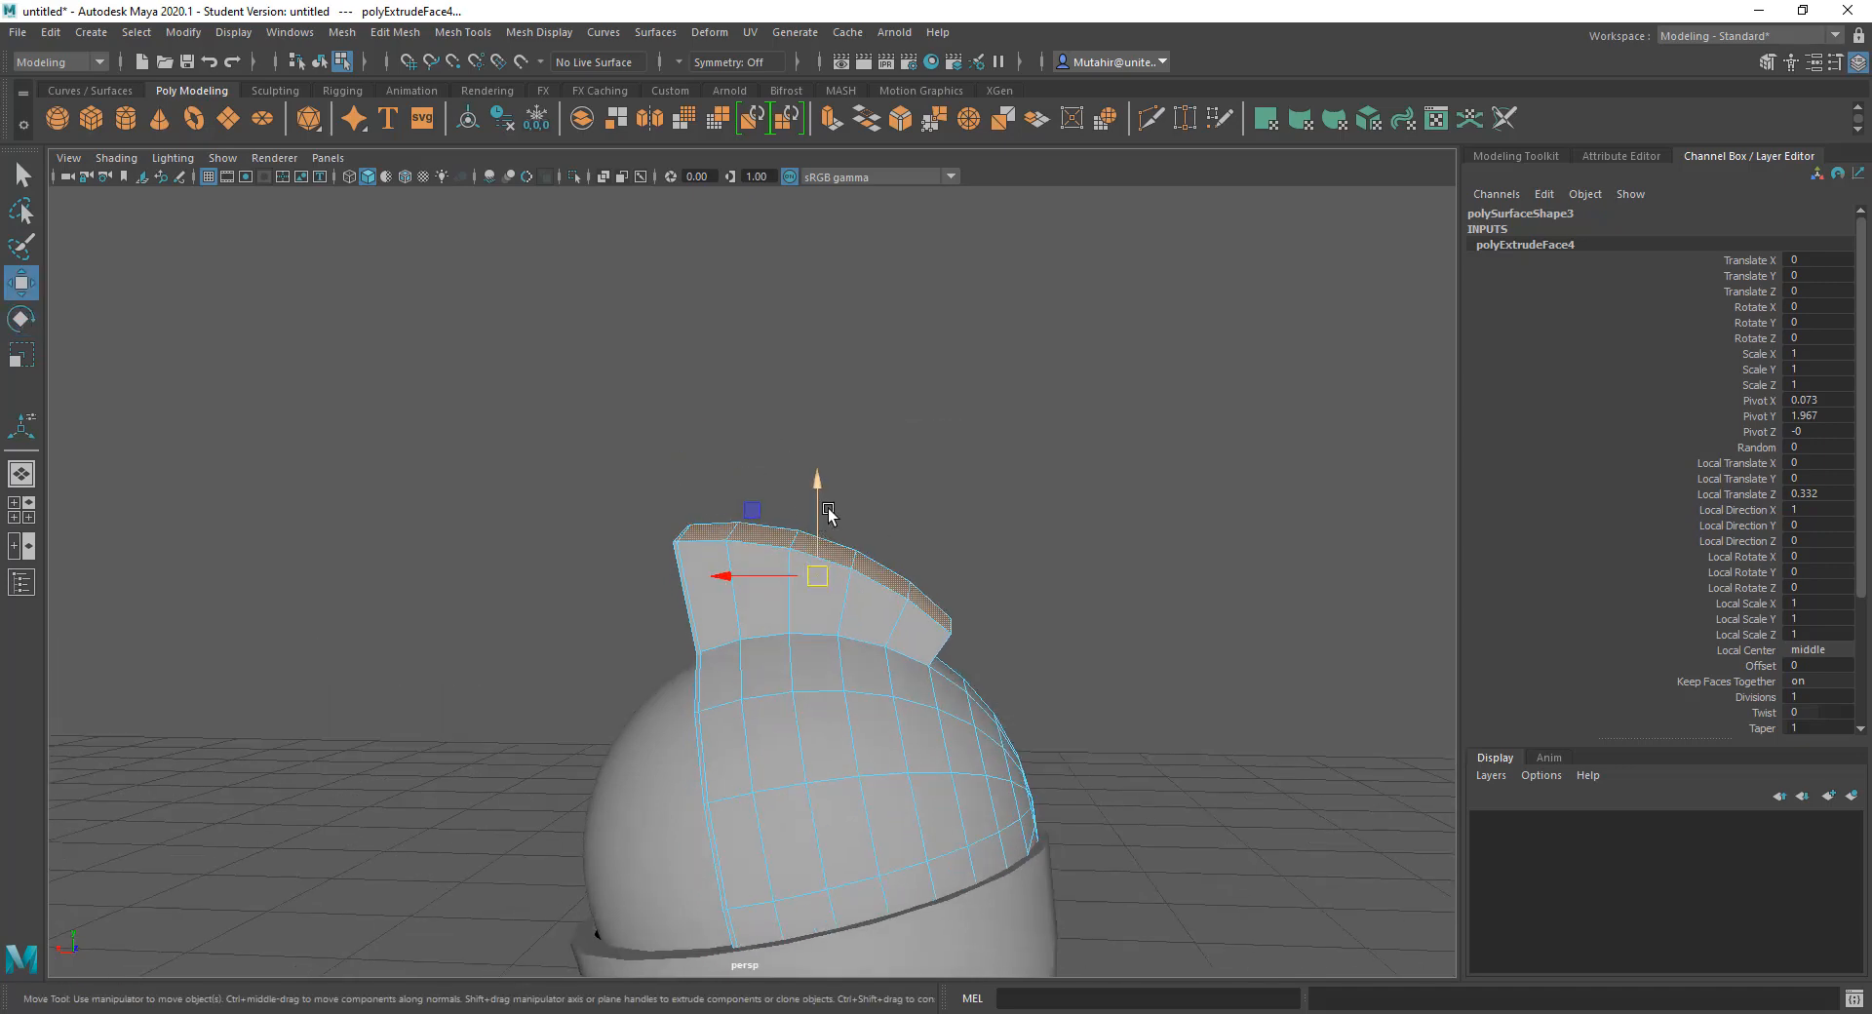
pyautogui.moveTo(827, 509)
pyautogui.mouseDown()
pyautogui.moveTo(815, 488)
pyautogui.moveTo(852, 504)
pyautogui.moveTo(824, 503)
pyautogui.mouseUp()
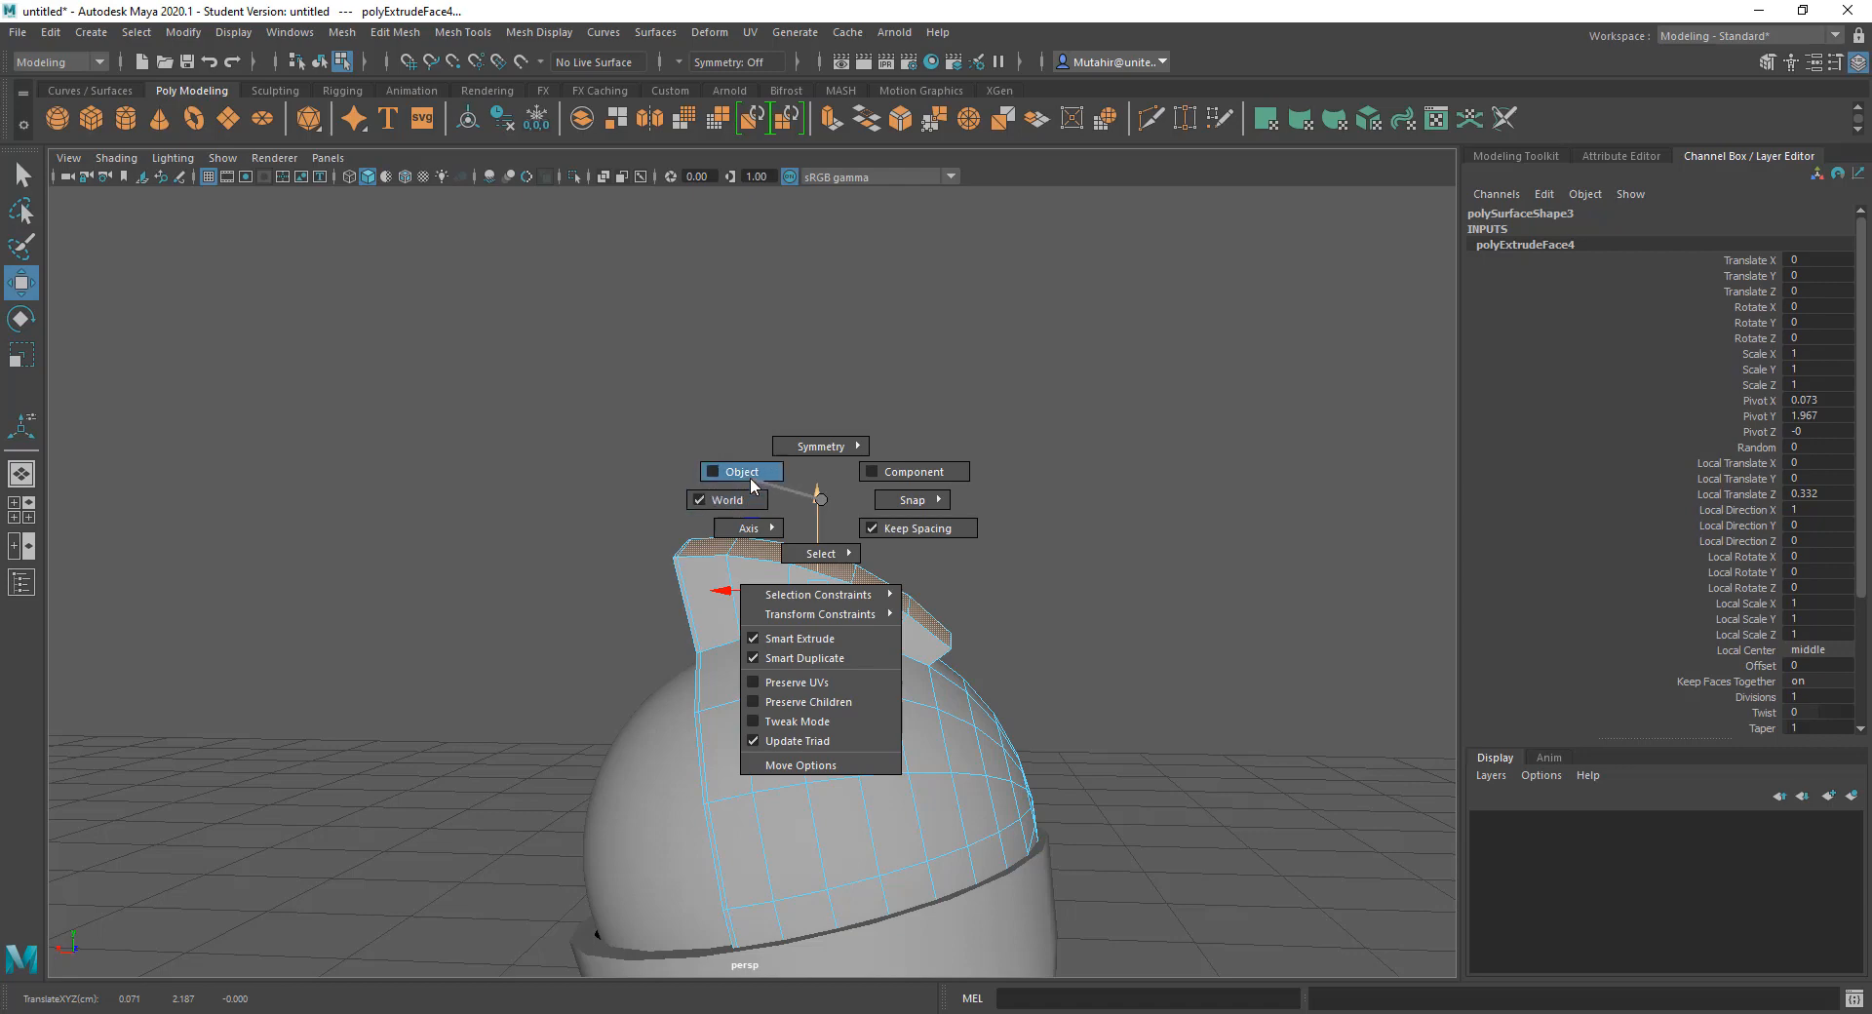
pyautogui.moveTo(873, 498); pyautogui.dragTo(844, 579)
pyautogui.moveTo(820, 501); pyautogui.dragTo(819, 507)
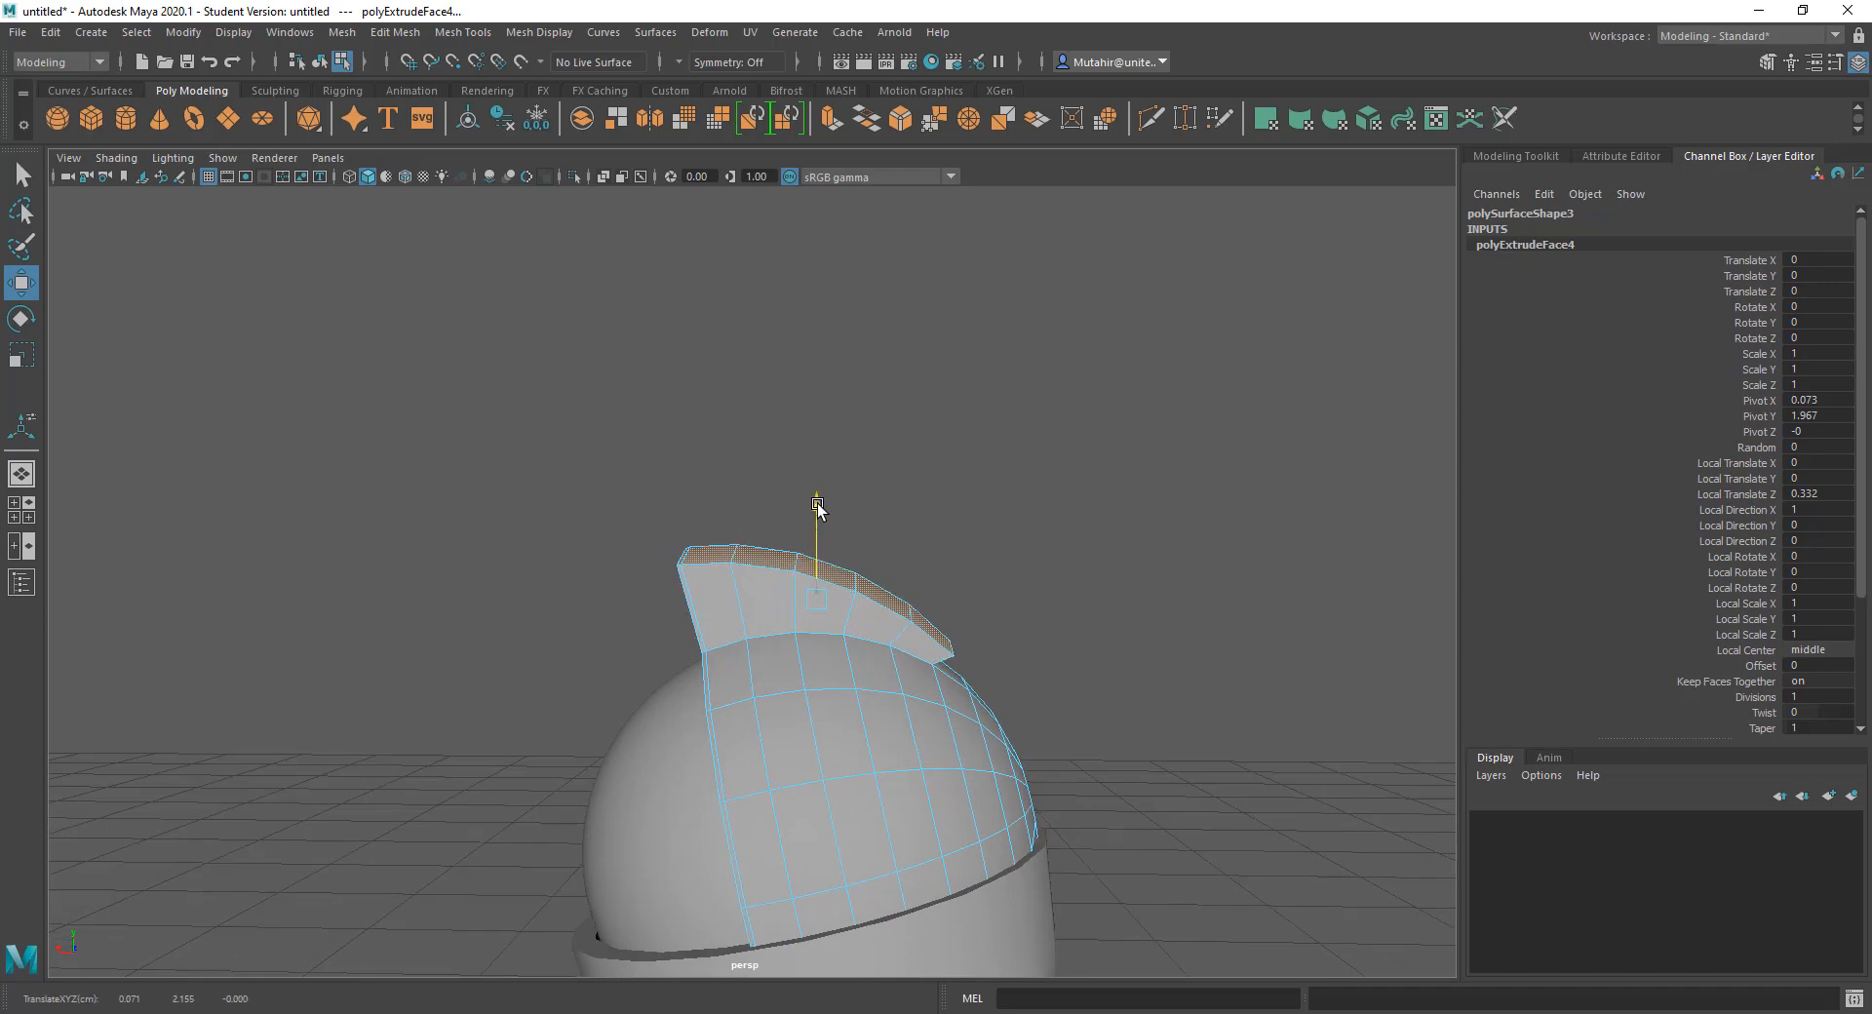
# Step: Select the two overhanging edges at the crest's rear end and move them forward along the X axis
pyautogui.press('q')
pyautogui.keyDown('alt'); pyautogui.moveTo(944, 647); pyautogui.dragTo(890, 543); pyautogui.keyUp('alt')
pyautogui.keyDown('alt'); pyautogui.moveTo(905, 532); pyautogui.dragTo(791, 476, button='middle'); pyautogui.keyUp('alt')
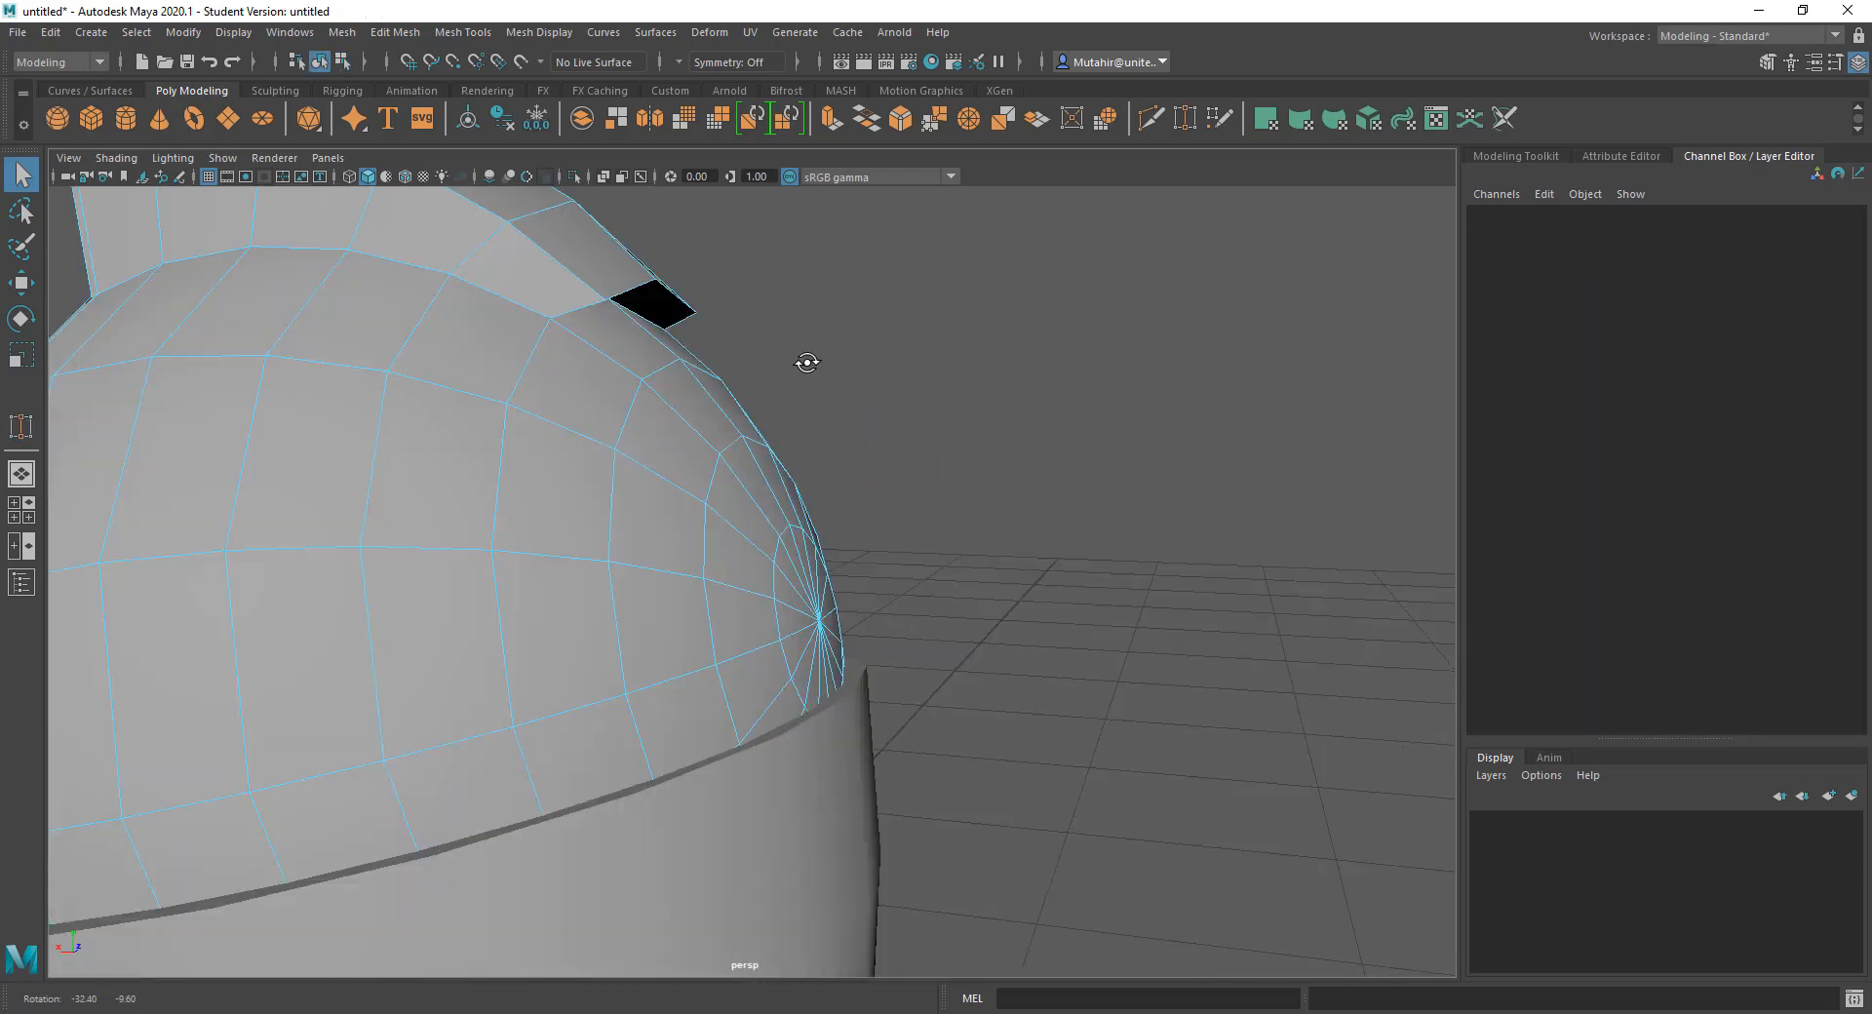
pyautogui.moveTo(807, 363)
pyautogui.keyDown('alt'); pyautogui.mouseDown()
pyautogui.moveTo(852, 364)
pyautogui.moveTo(777, 385)
pyautogui.moveTo(780, 423)
pyautogui.moveTo(565, 359)
pyautogui.moveTo(831, 376)
pyautogui.mouseUp(); pyautogui.keyUp('alt')
pyautogui.keyDown('alt'); pyautogui.moveTo(695, 330); pyautogui.dragTo(698, 364, button='middle'); pyautogui.keyUp('alt')
pyautogui.moveTo(659, 335); pyautogui.dragTo(656, 286, button='right')
pyautogui.keyDown('alt'); pyautogui.moveTo(696, 387); pyautogui.dragTo(602, 376); pyautogui.keyUp('alt')
pyautogui.click(657, 370)
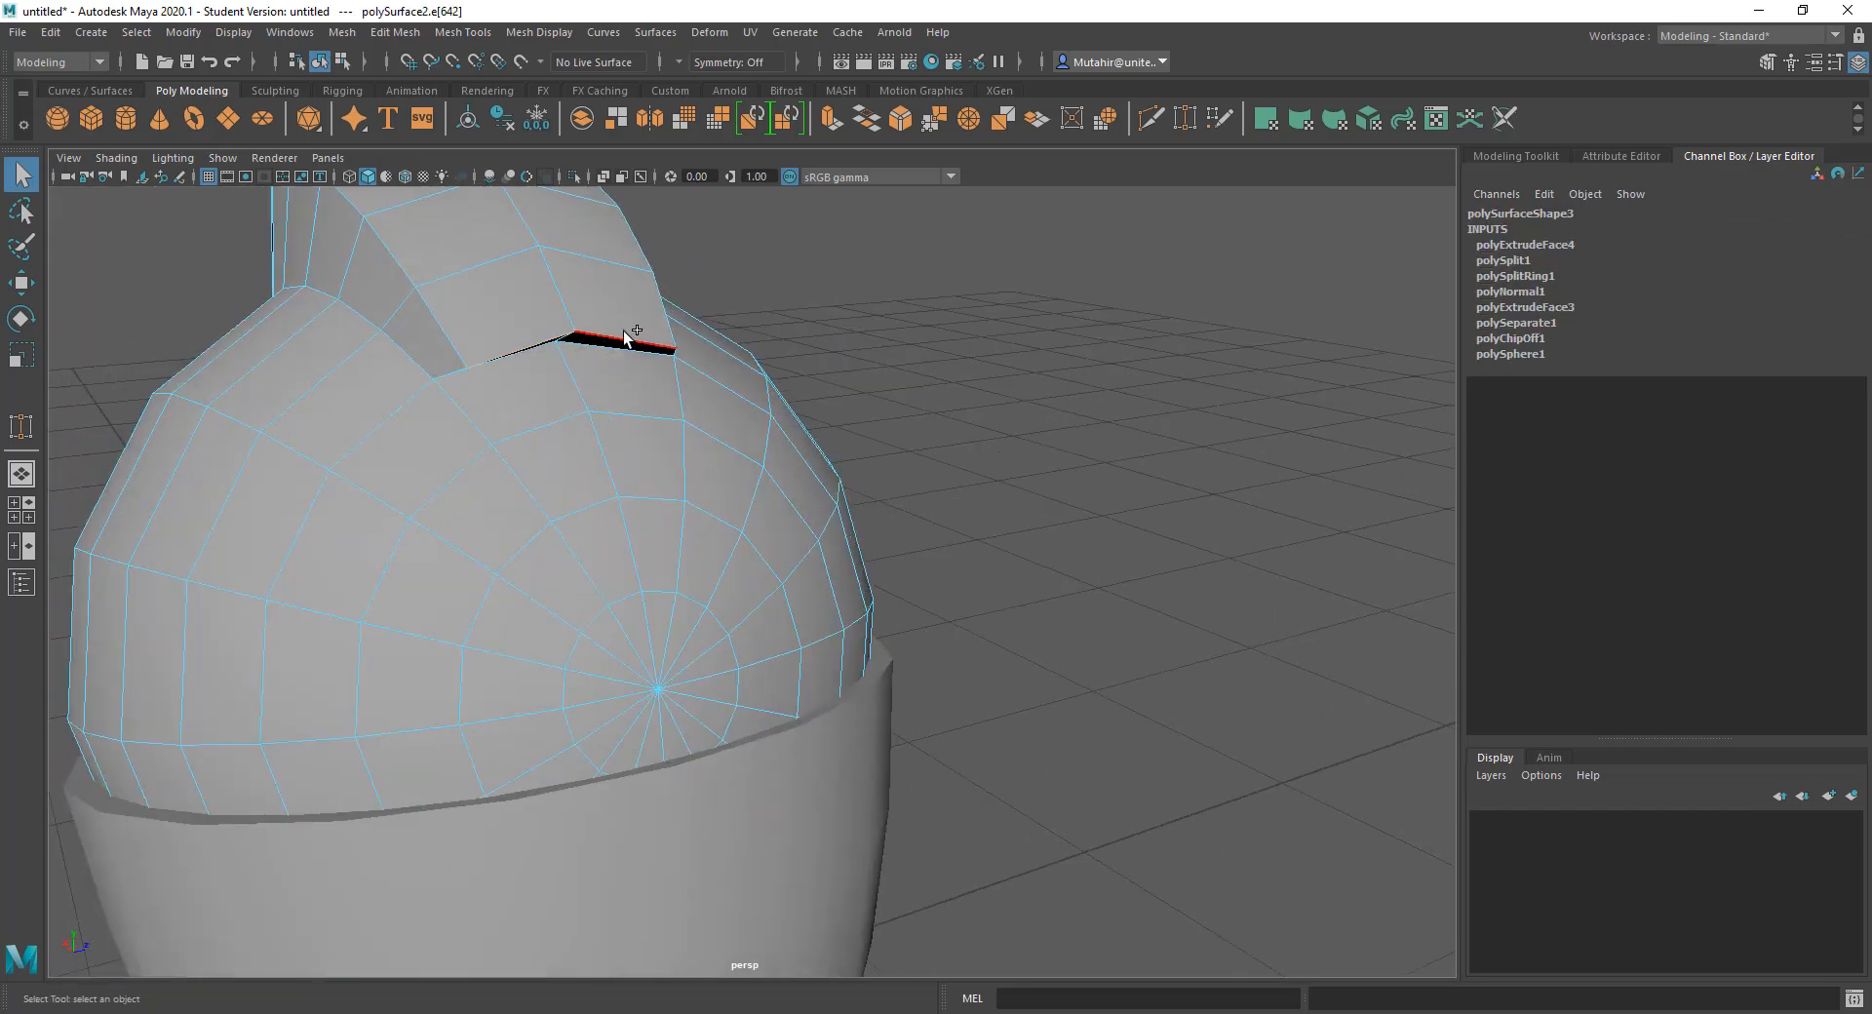
pyautogui.keyDown('alt'); pyautogui.moveTo(459, 355); pyautogui.dragTo(621, 373, button='right'); pyautogui.keyUp('alt')
pyautogui.press('w')
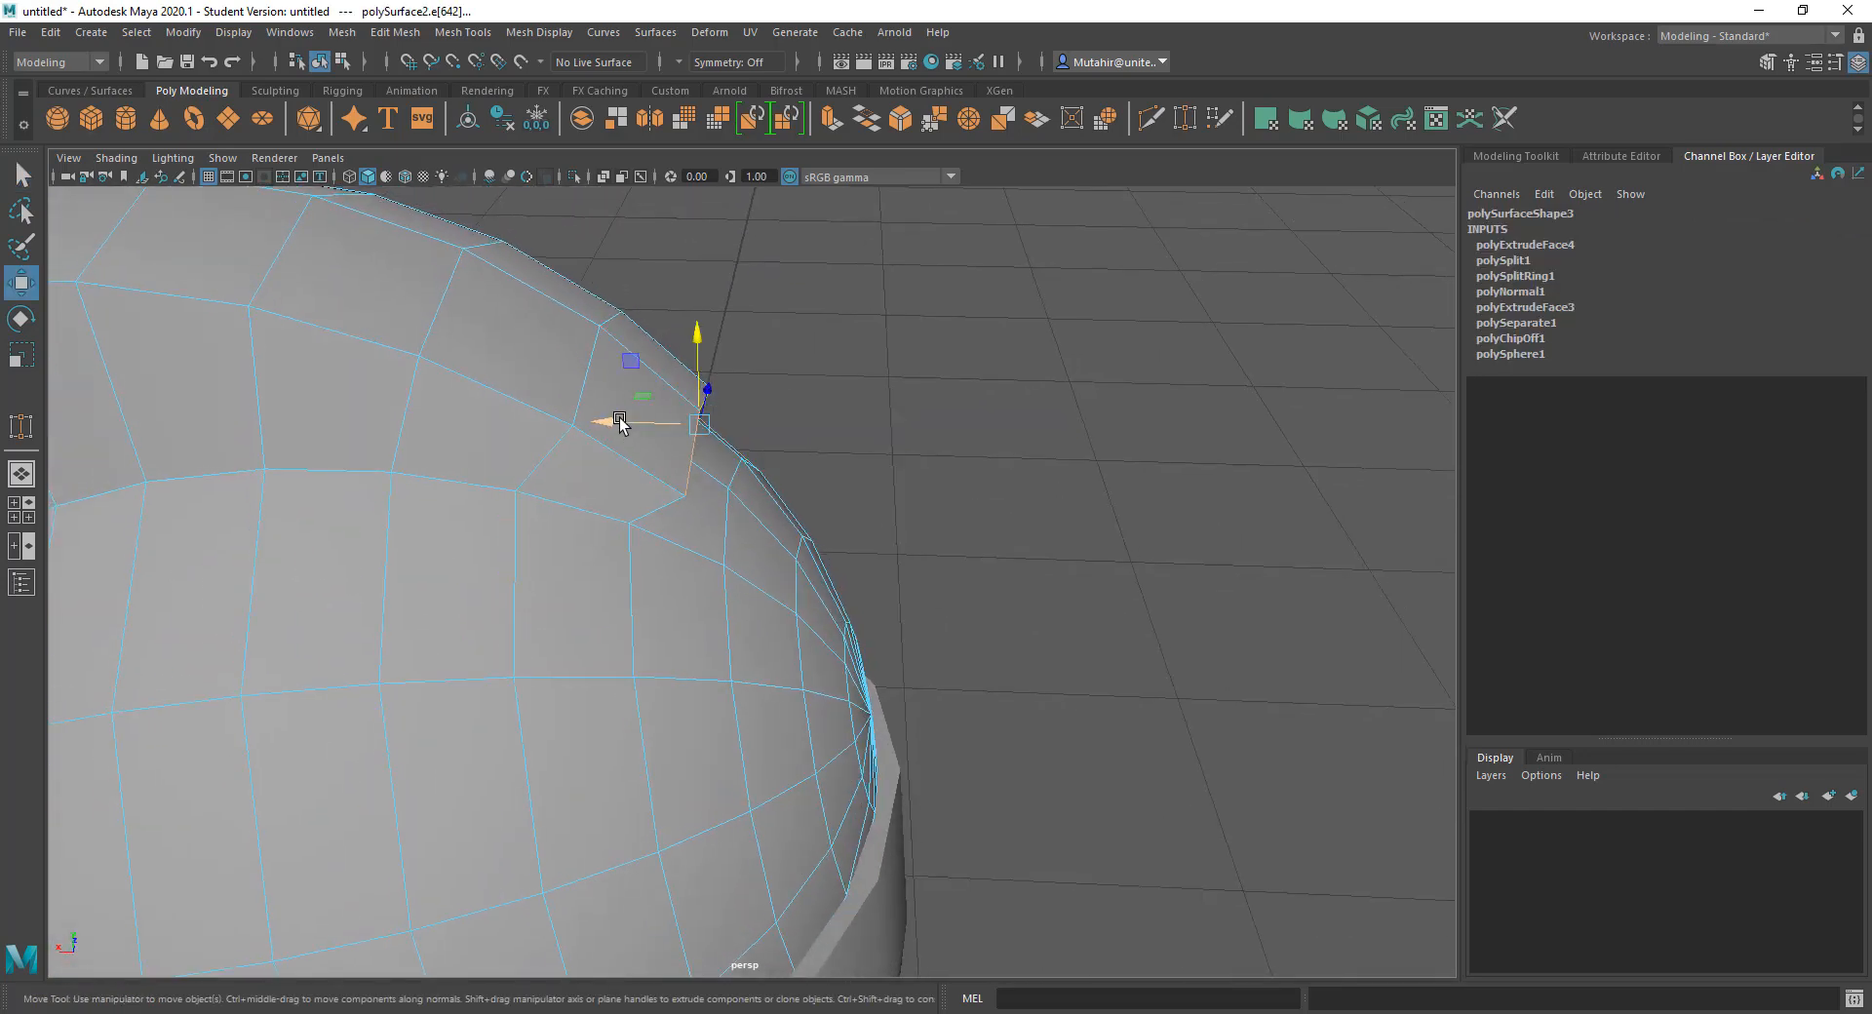
pyautogui.moveTo(621, 422); pyautogui.dragTo(452, 201)
# Step: Select the two shell edges at the crest's rear base and slide them backward along the surface with Slide Edge
pyautogui.press('q')
pyautogui.click(589, 343)
pyautogui.press('w')
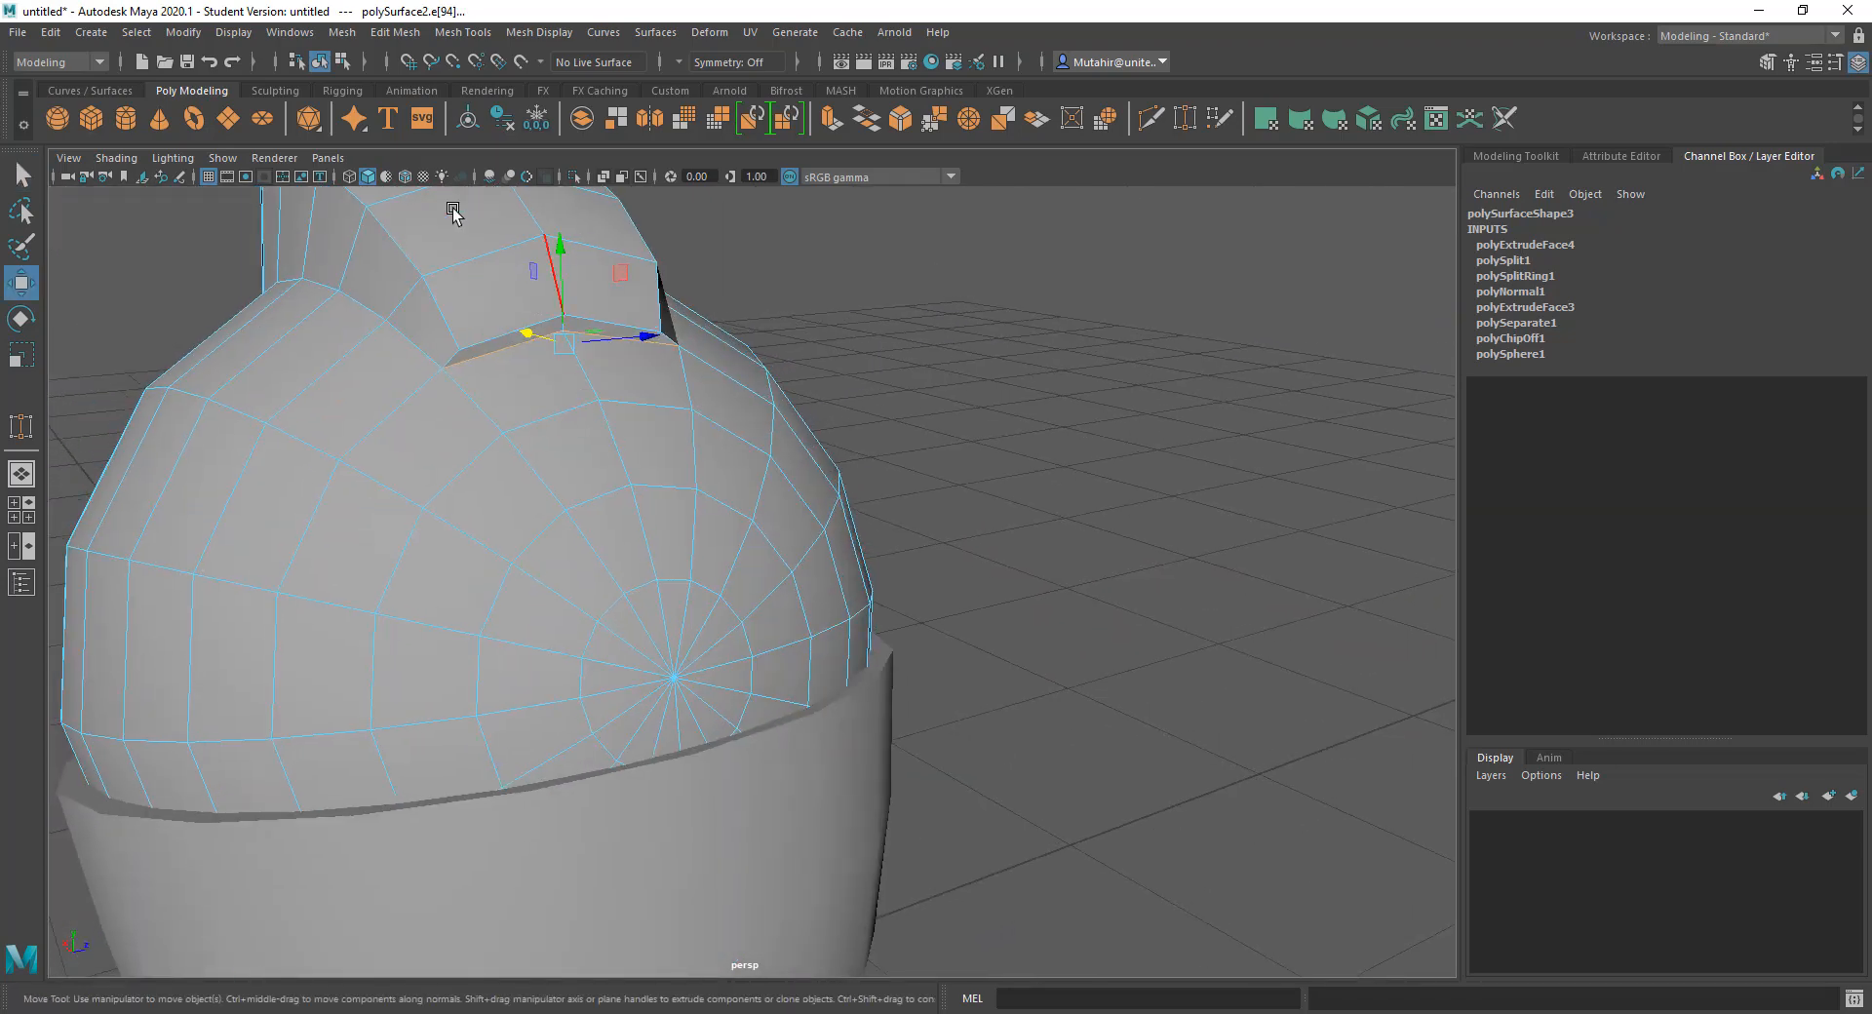
pyautogui.click(393, 35)
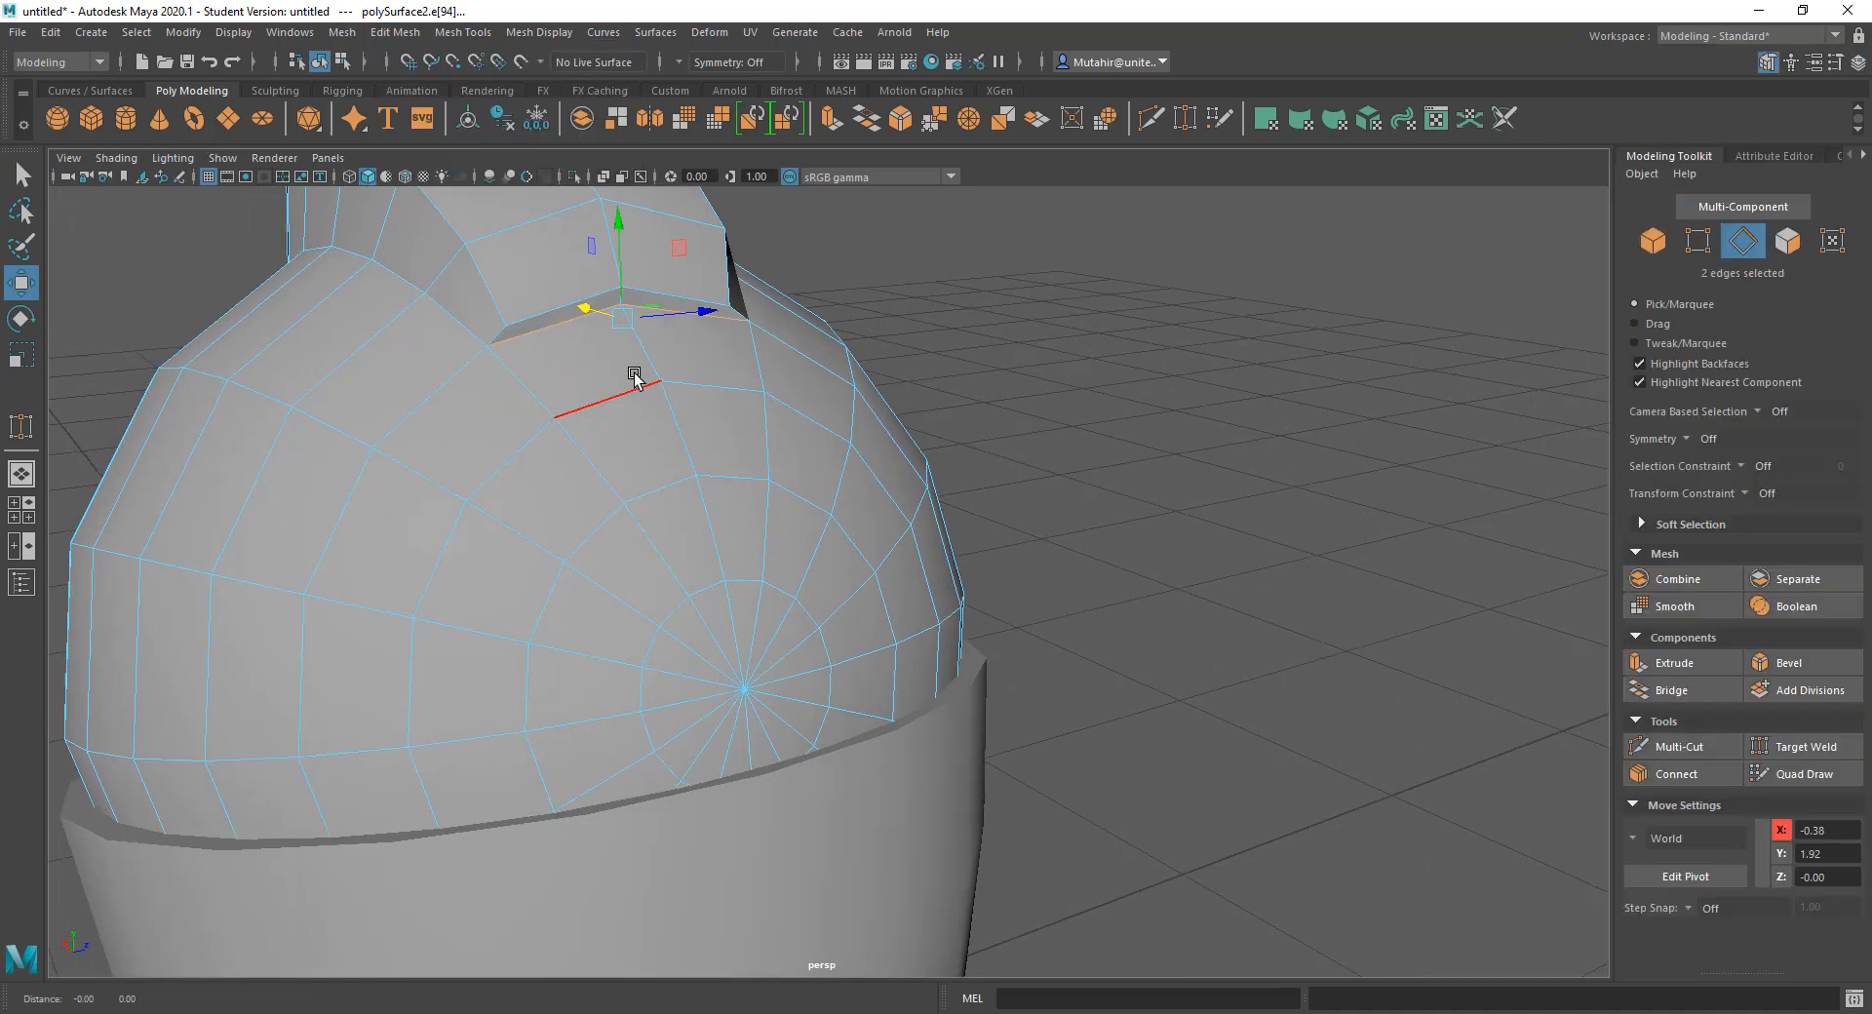
pyautogui.keyDown('alt'); pyautogui.moveTo(634, 373); pyautogui.dragTo(688, 583, button='middle'); pyautogui.keyUp('alt')
pyautogui.keyDown('alt'); pyautogui.moveTo(688, 582); pyautogui.dragTo(697, 583); pyautogui.keyUp('alt')
pyautogui.click(438, 33)
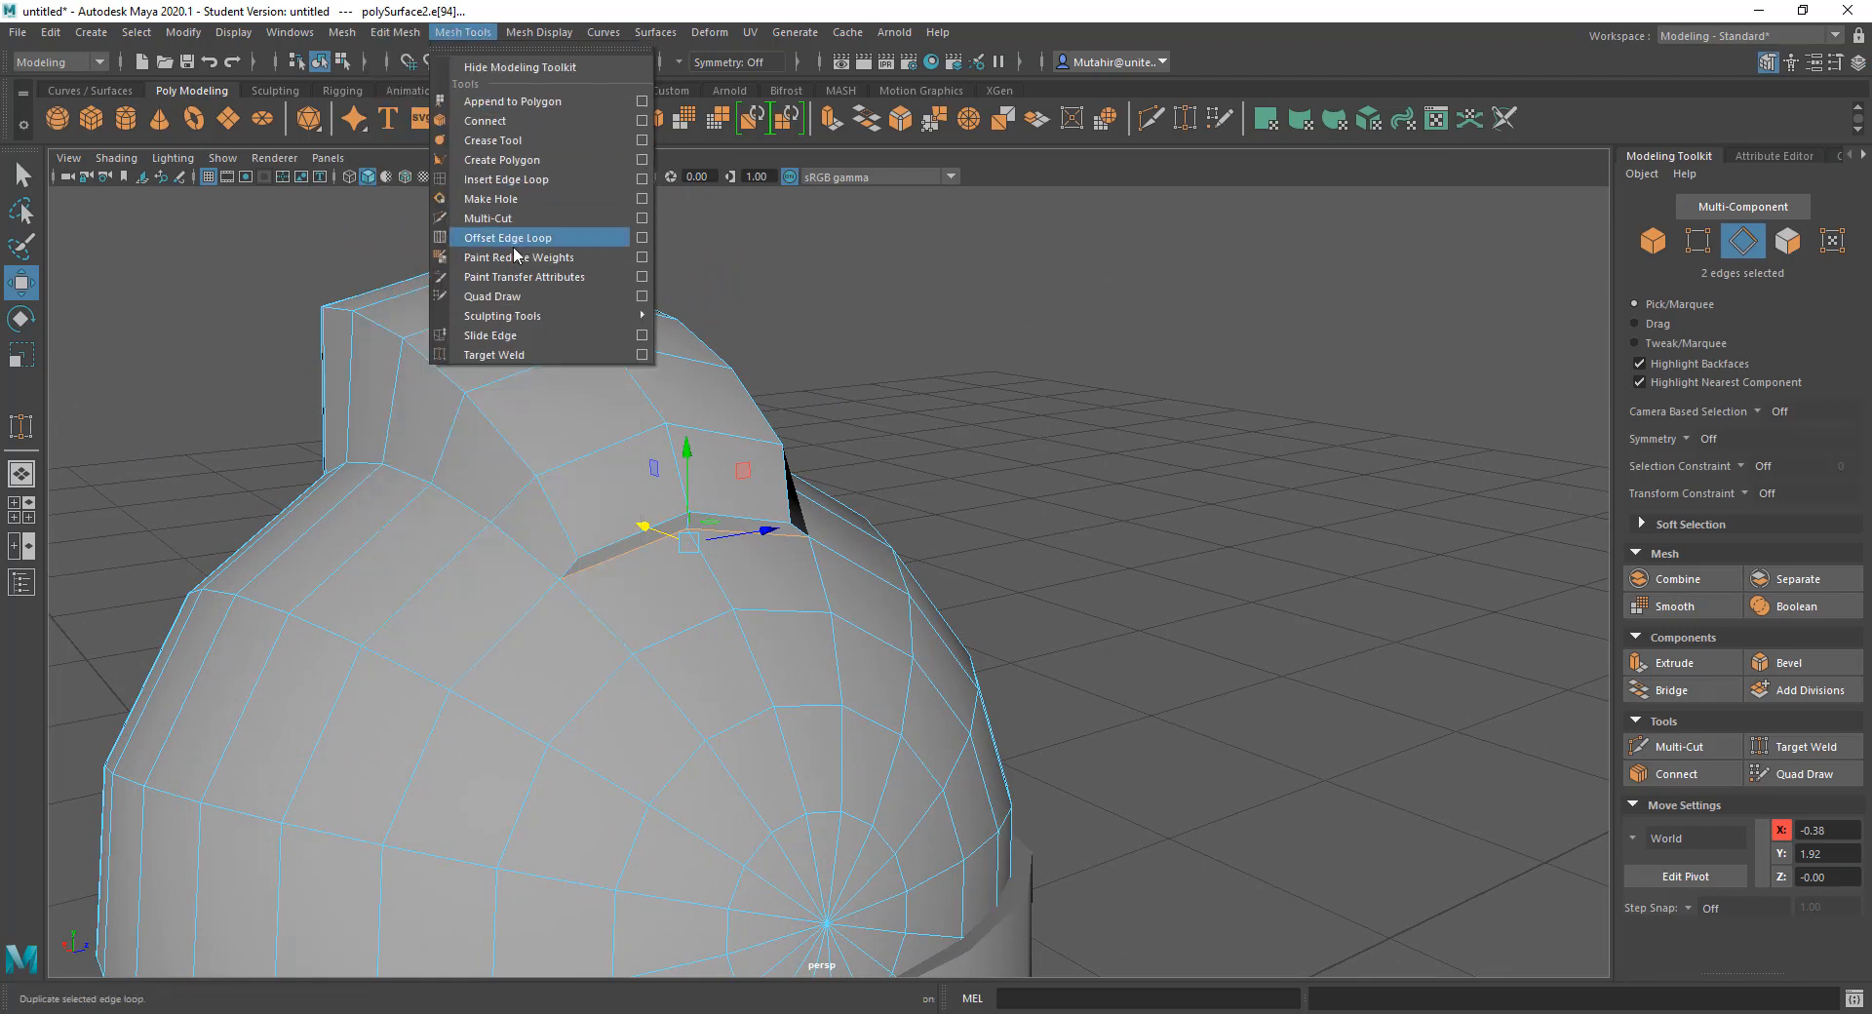
pyautogui.click(507, 335)
pyautogui.keyDown('alt'); pyautogui.moveTo(530, 347); pyautogui.dragTo(686, 448); pyautogui.keyUp('alt')
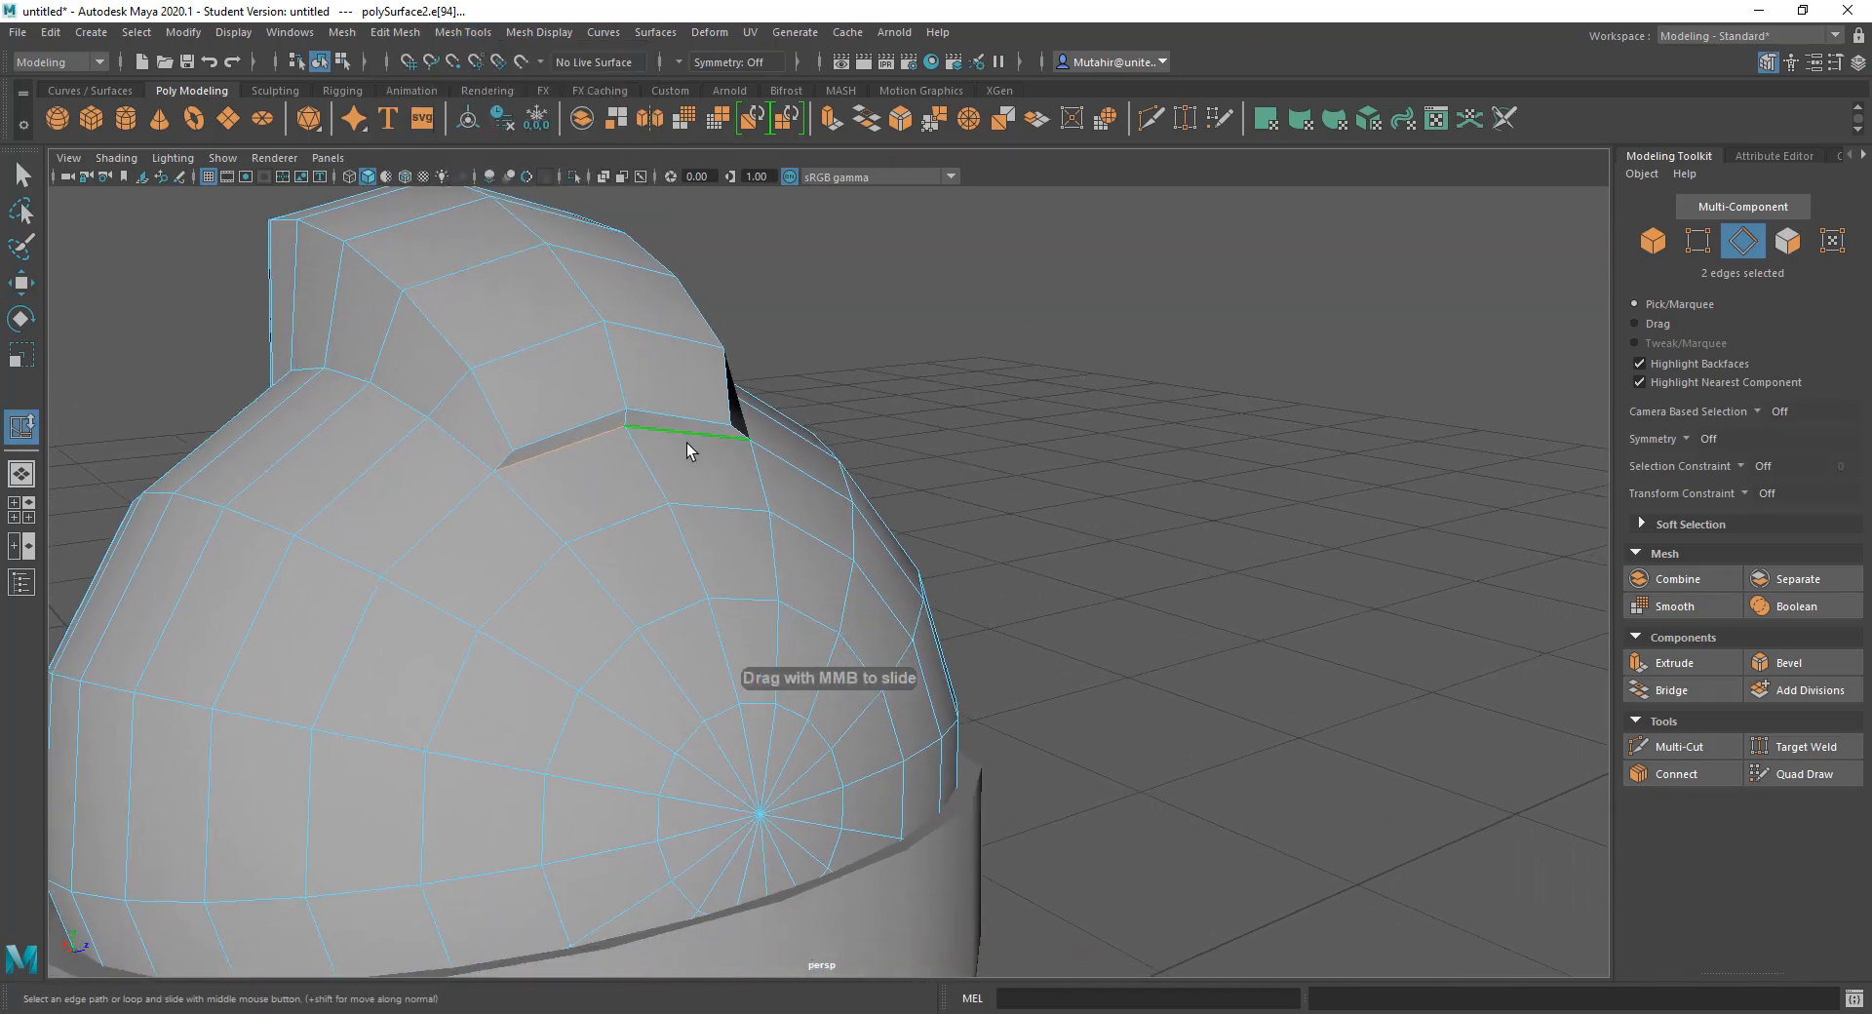
pyautogui.moveTo(692, 451); pyautogui.dragTo(637, 445, button='middle')
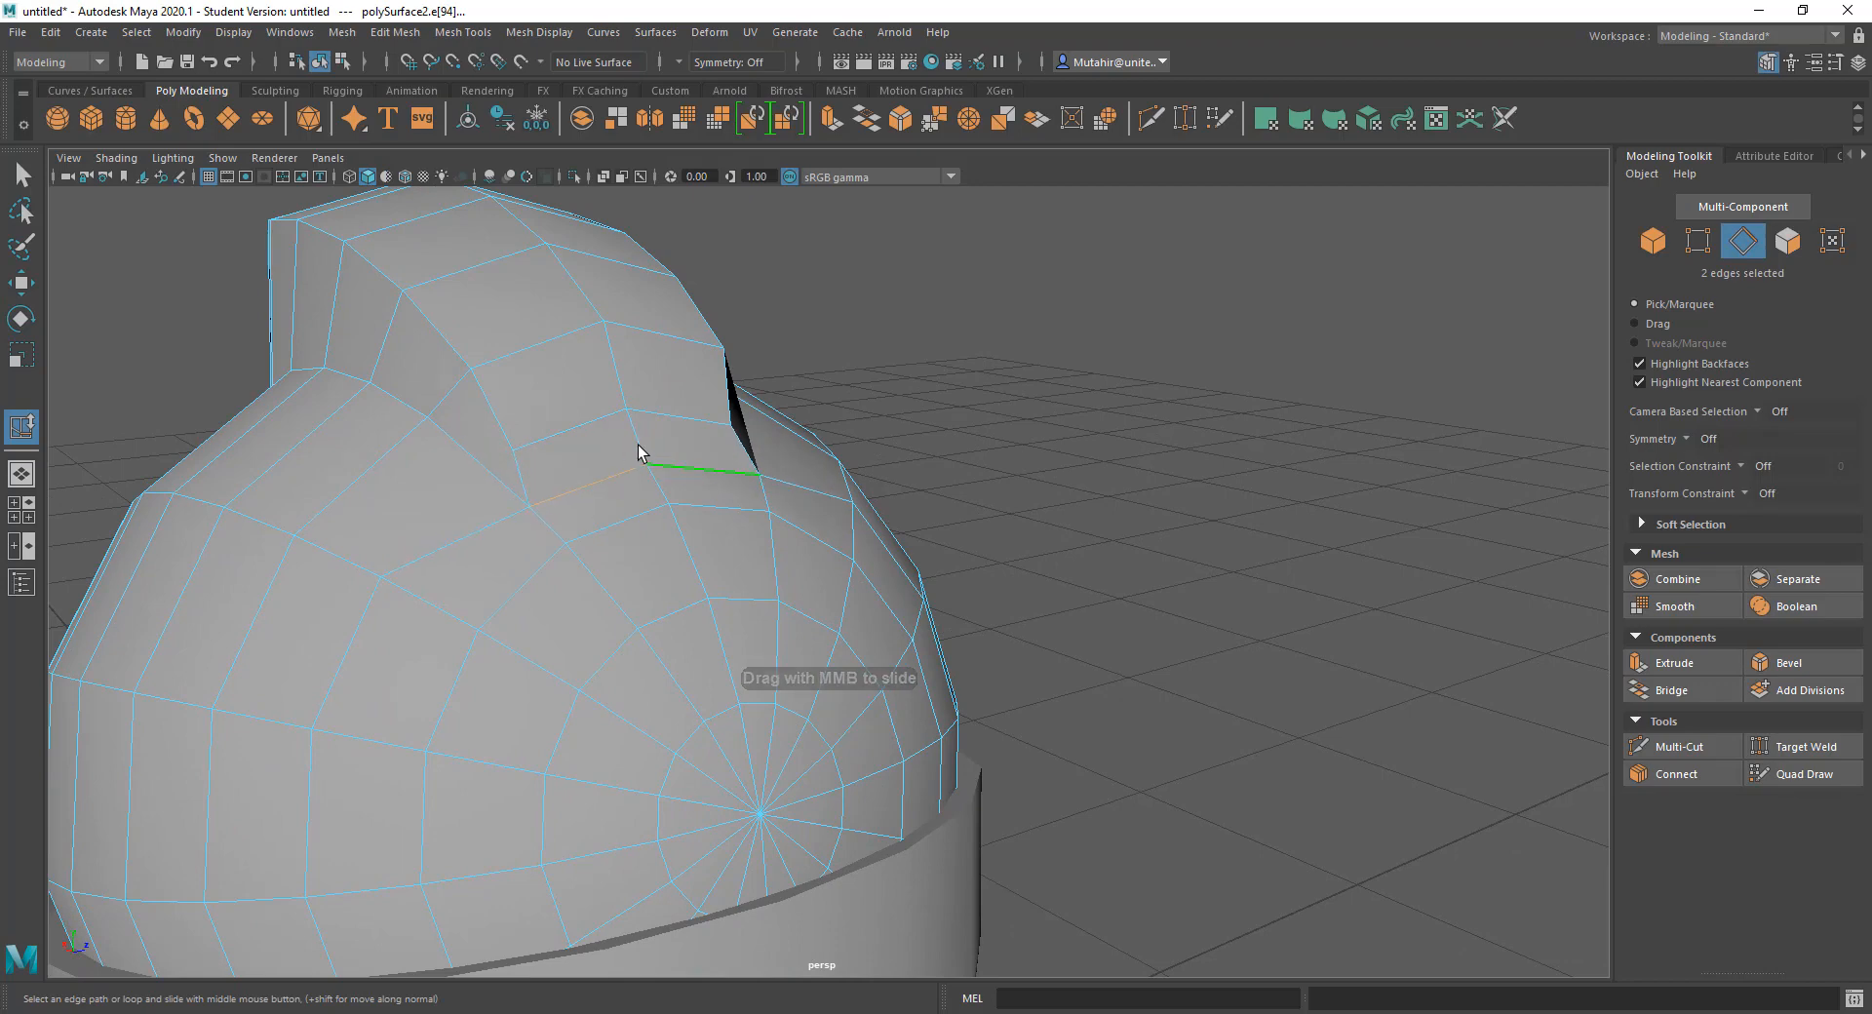
# Step: Select the two edges across the crest's rear slope just above its base and raise them slightly along the Y axis
pyautogui.keyDown('alt'); pyautogui.moveTo(636, 445); pyautogui.dragTo(723, 449); pyautogui.keyUp('alt')
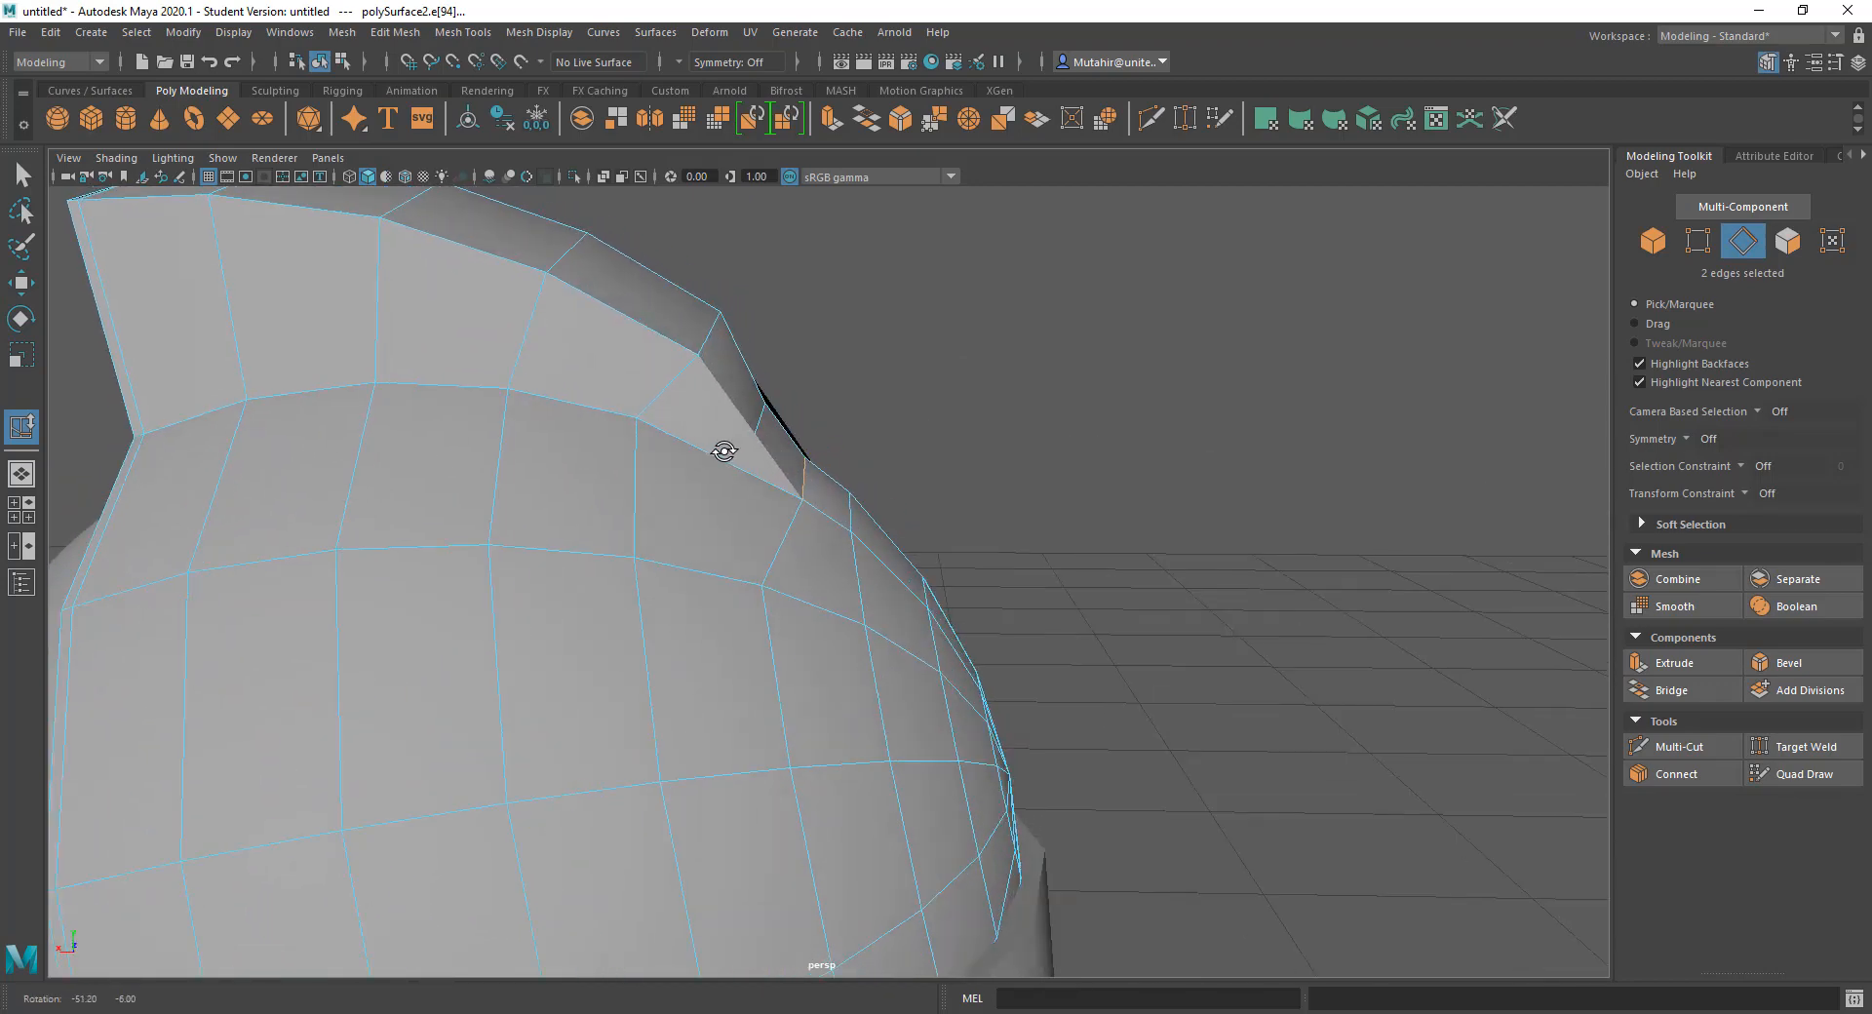
pyautogui.keyDown('alt'); pyautogui.moveTo(772, 444); pyautogui.dragTo(774, 461, button='middle'); pyautogui.keyUp('alt')
pyautogui.keyDown('alt'); pyautogui.moveTo(752, 461); pyautogui.dragTo(716, 463); pyautogui.keyUp('alt')
pyautogui.keyDown('alt'); pyautogui.moveTo(714, 422); pyautogui.dragTo(711, 443, button='middle'); pyautogui.keyUp('alt')
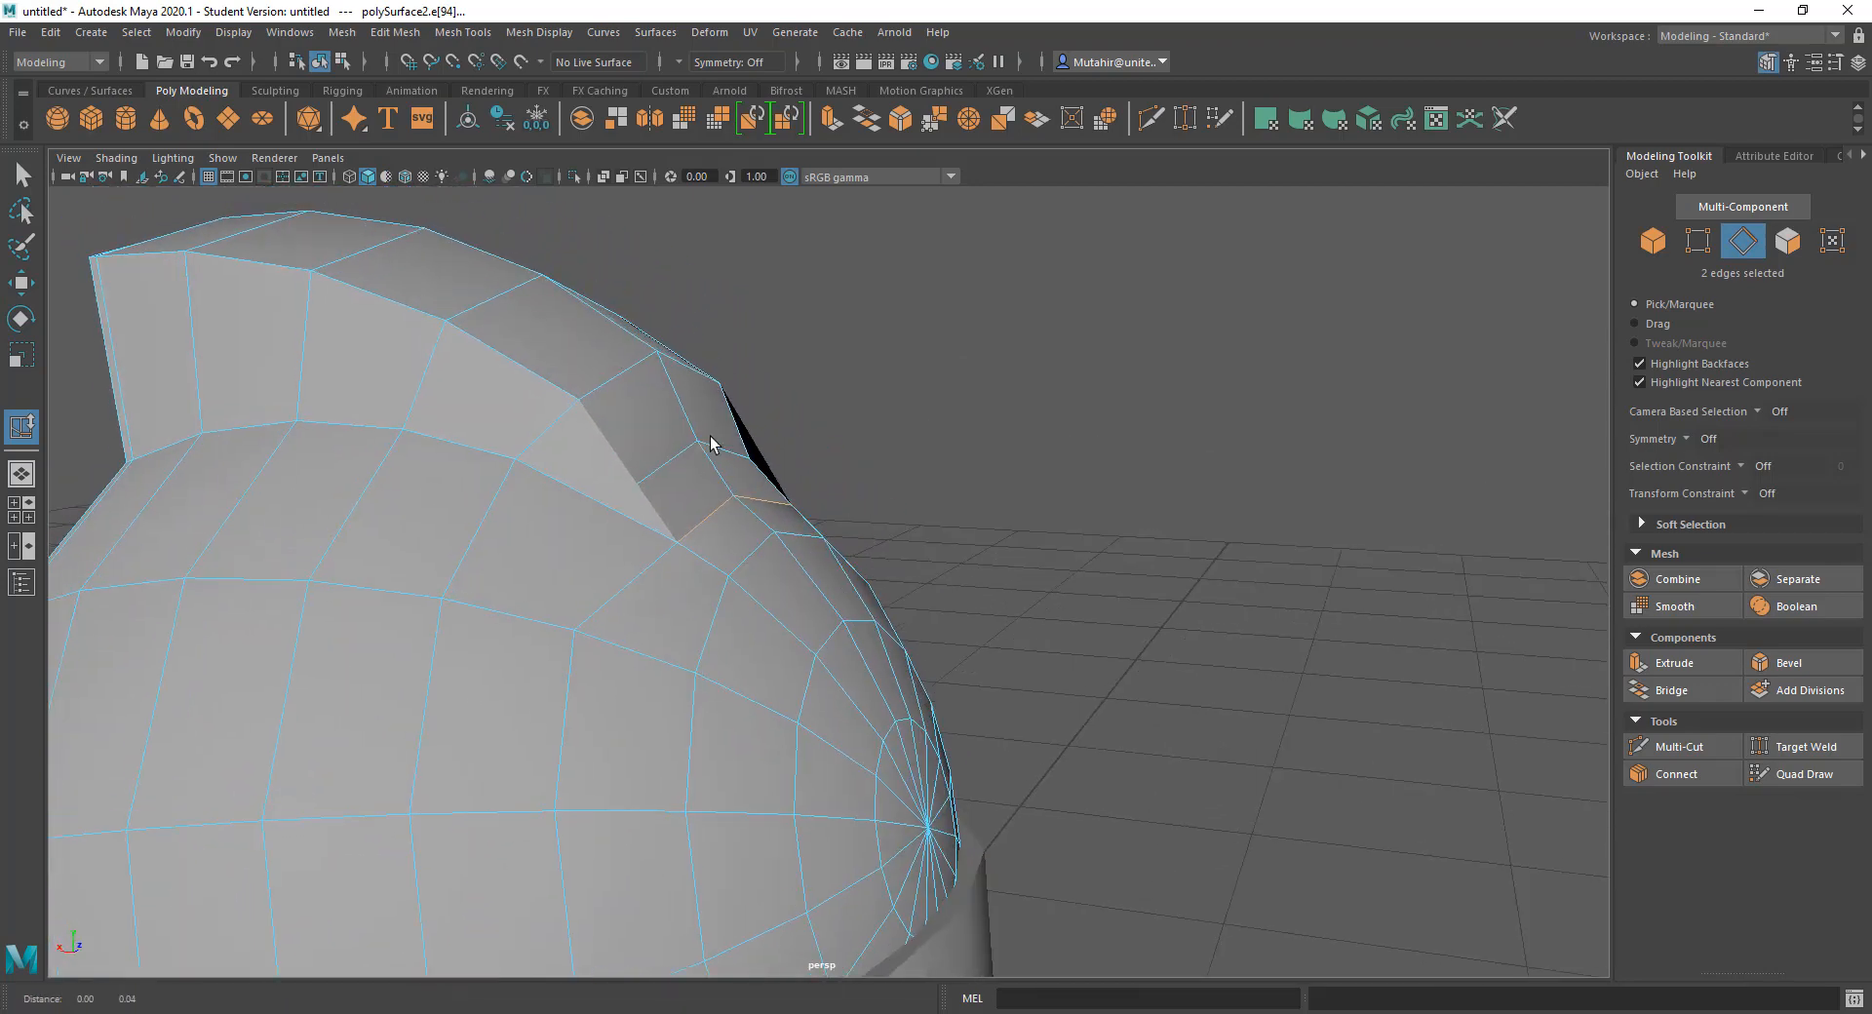
pyautogui.scroll(2, 722, 478)
pyautogui.keyDown('alt'); pyautogui.moveTo(721, 478); pyautogui.dragTo(524, 410); pyautogui.keyUp('alt')
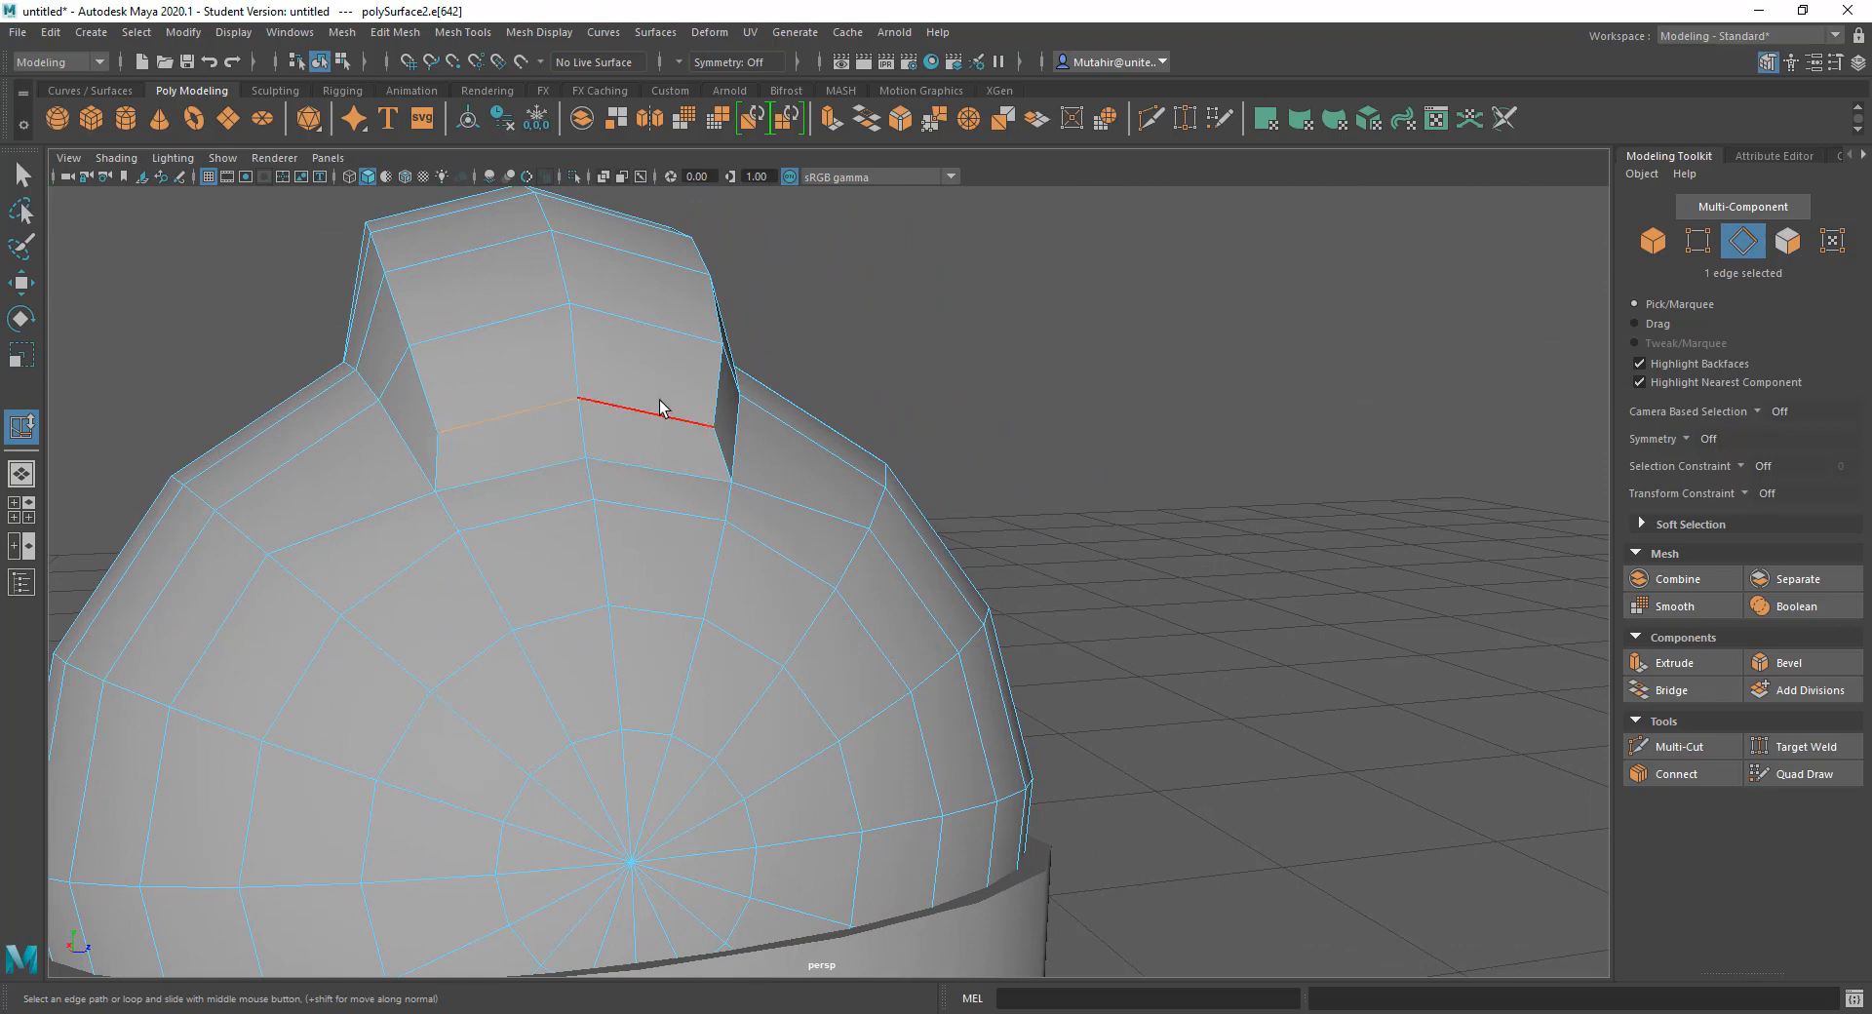
pyautogui.keyDown('shift'); pyautogui.click(659, 401); pyautogui.keyUp('shift')
pyautogui.keyDown('alt'); pyautogui.moveTo(659, 402); pyautogui.dragTo(760, 367); pyautogui.keyUp('alt')
pyautogui.press('w')
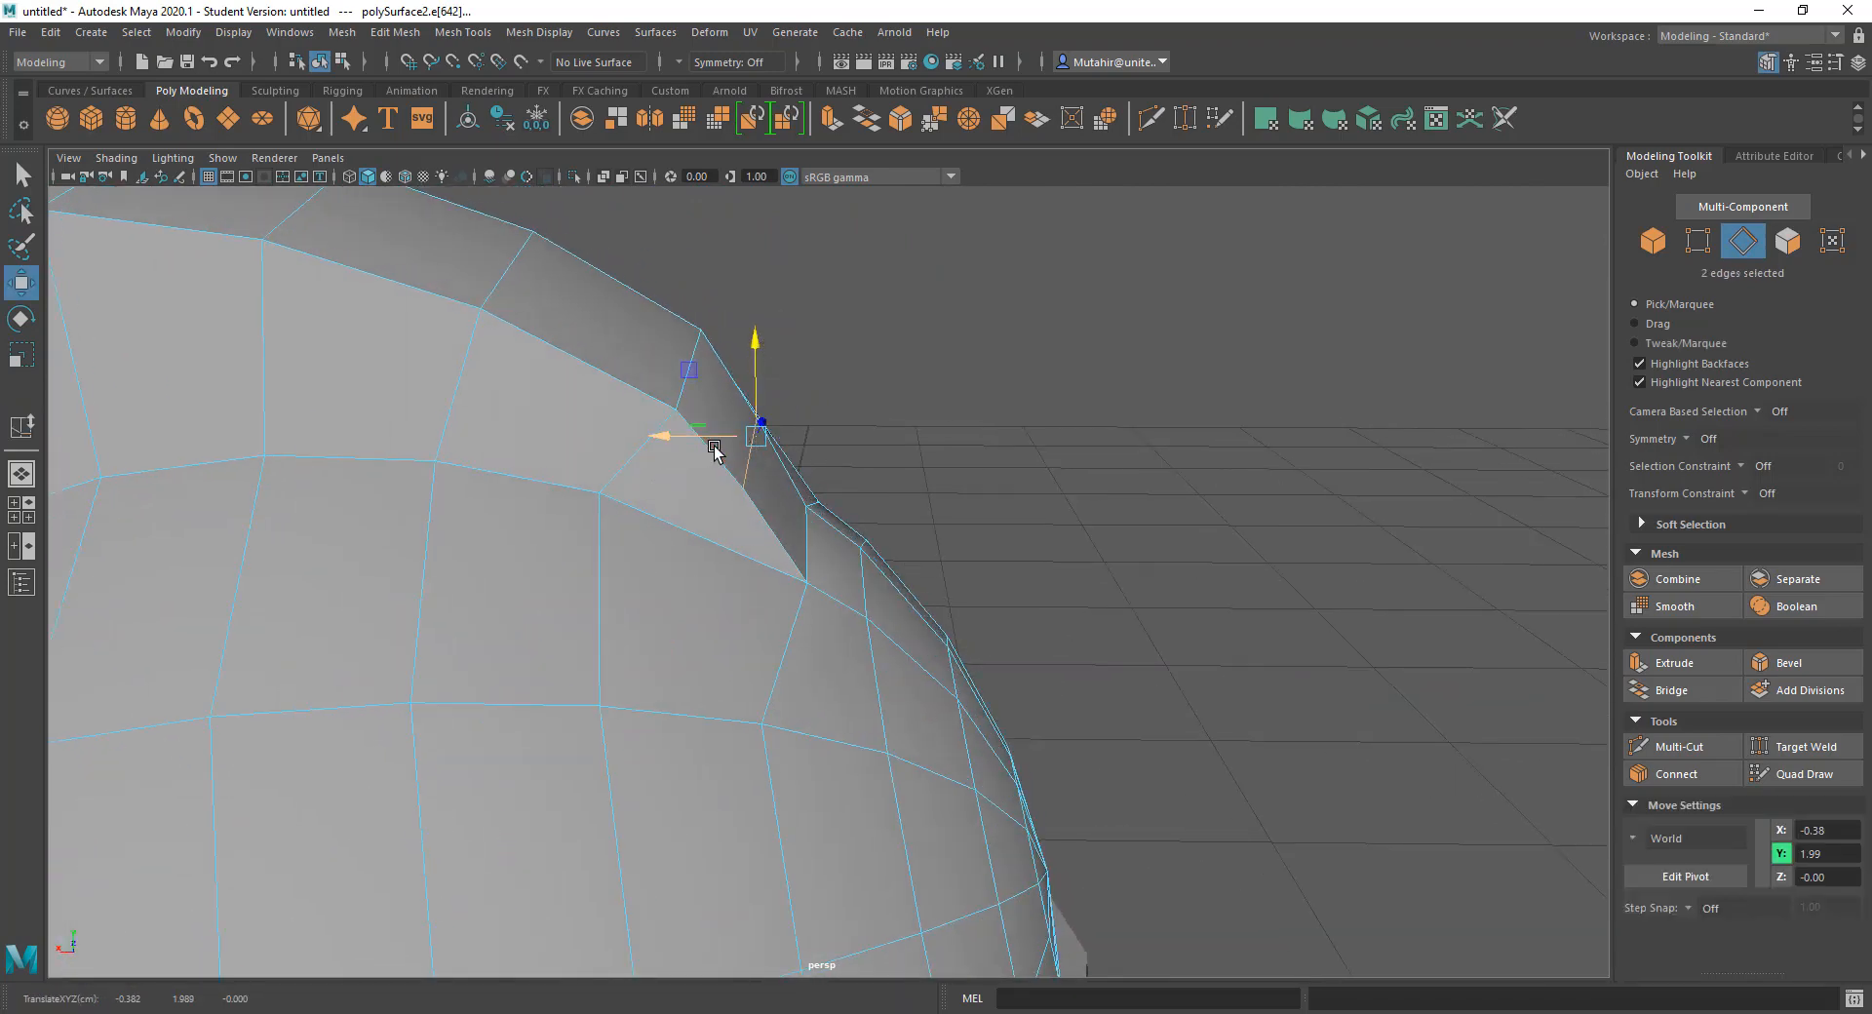
pyautogui.press('q')
# Step: Widen the two selected crest edges along the Z axis to a scale of about 1.05, and return to object mode
pyautogui.keyDown('alt'); pyautogui.moveTo(823, 526); pyautogui.dragTo(637, 534); pyautogui.keyUp('alt')
pyautogui.press('r')
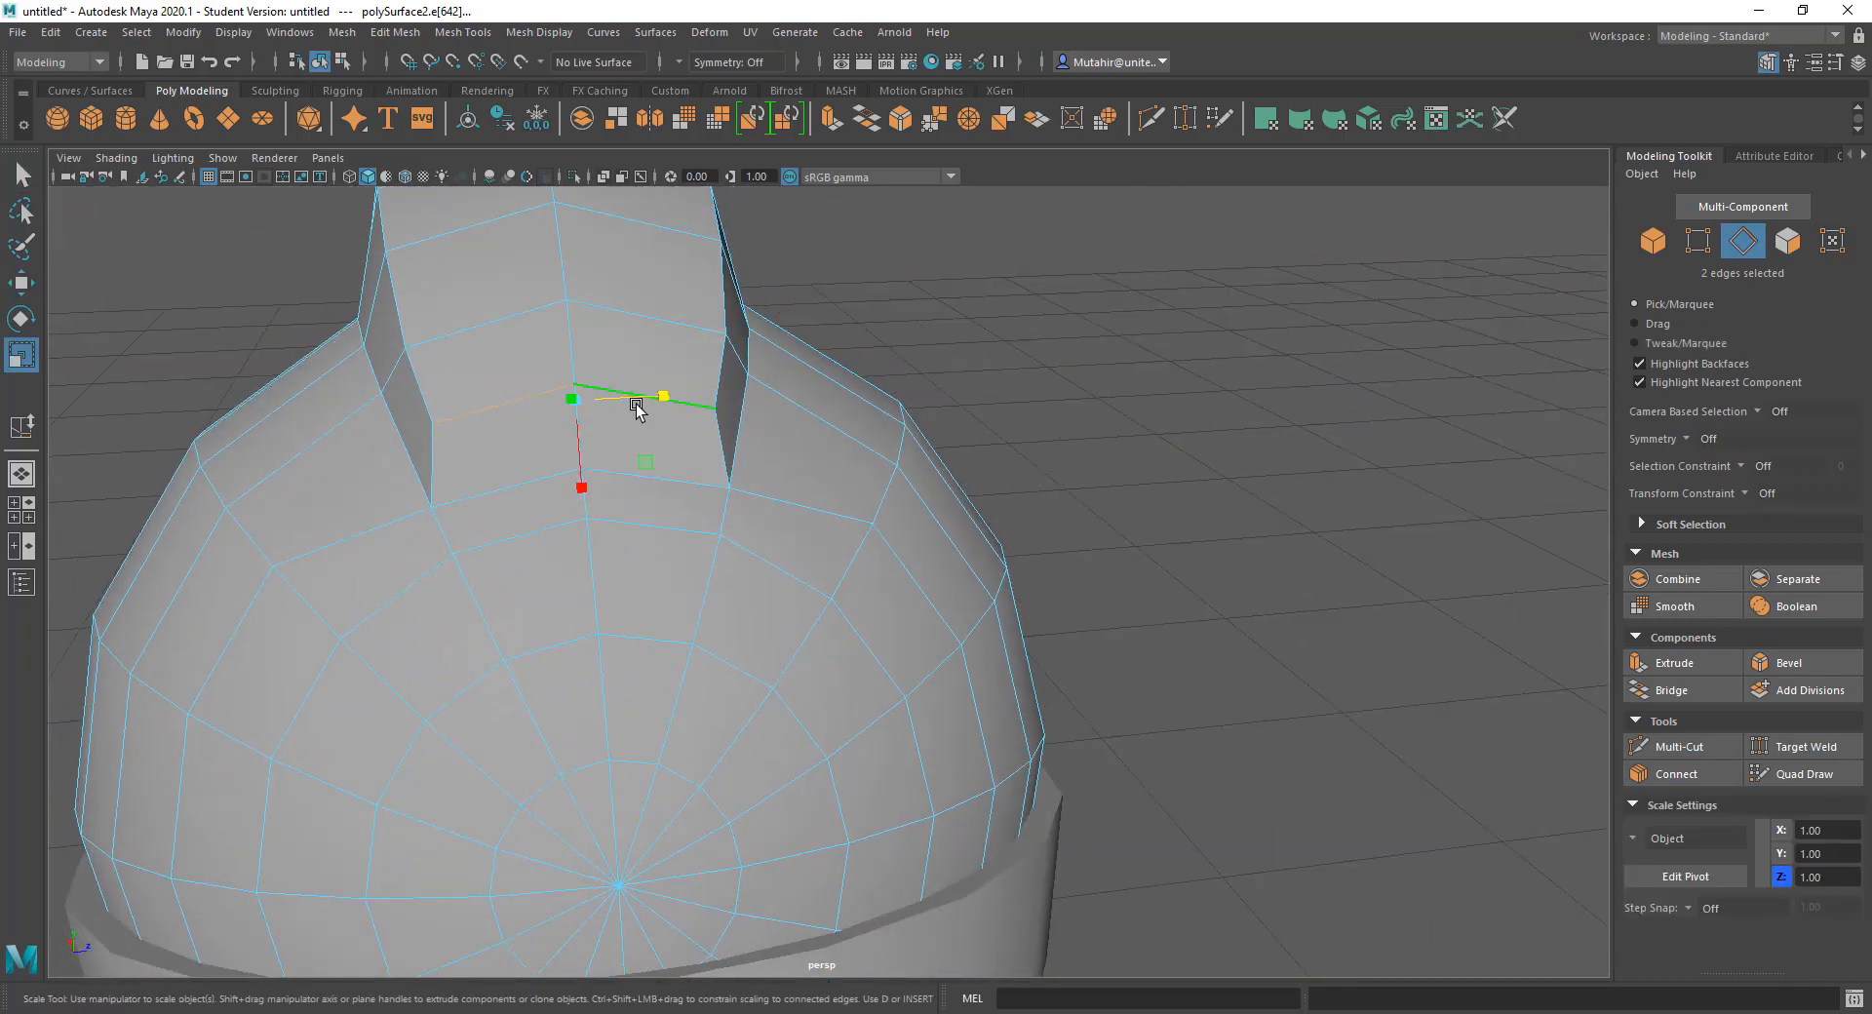
pyautogui.moveTo(658, 397); pyautogui.dragTo(653, 400)
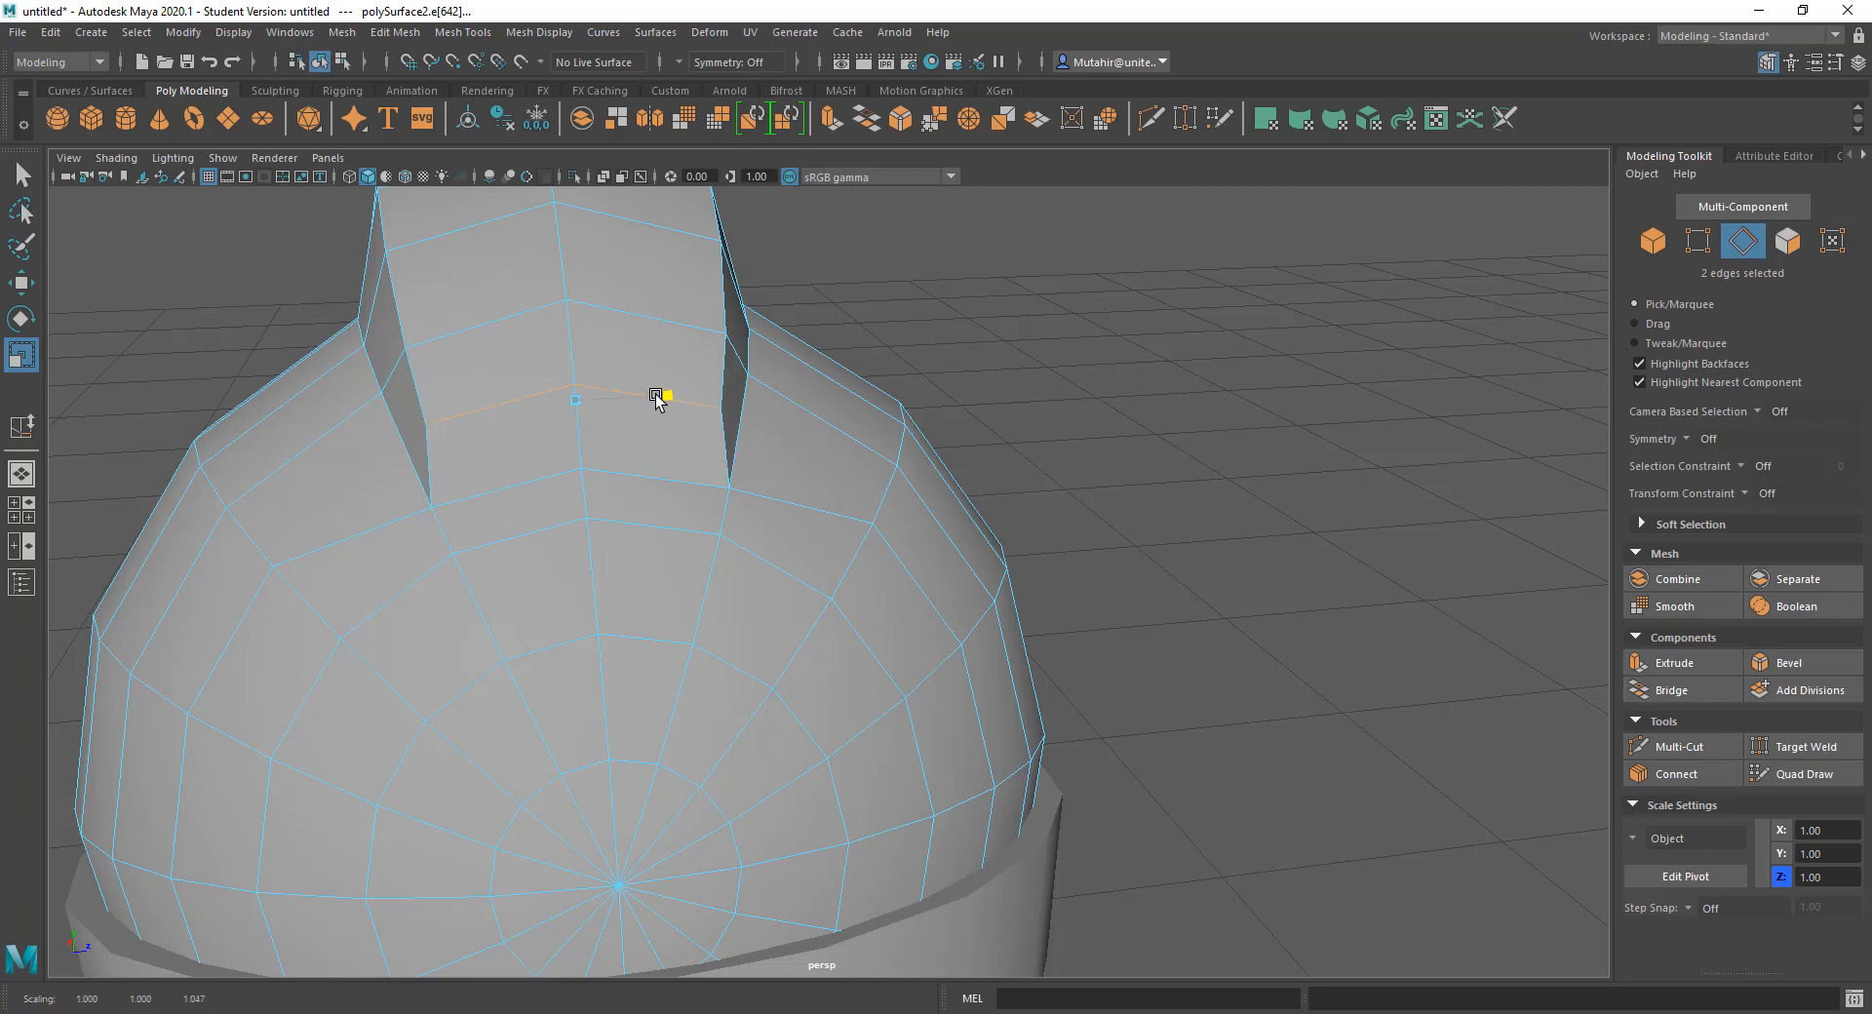
pyautogui.press('q')
pyautogui.keyDown('alt'); pyautogui.moveTo(439, 460); pyautogui.dragTo(808, 450); pyautogui.keyUp('alt')
pyautogui.click(847, 423)
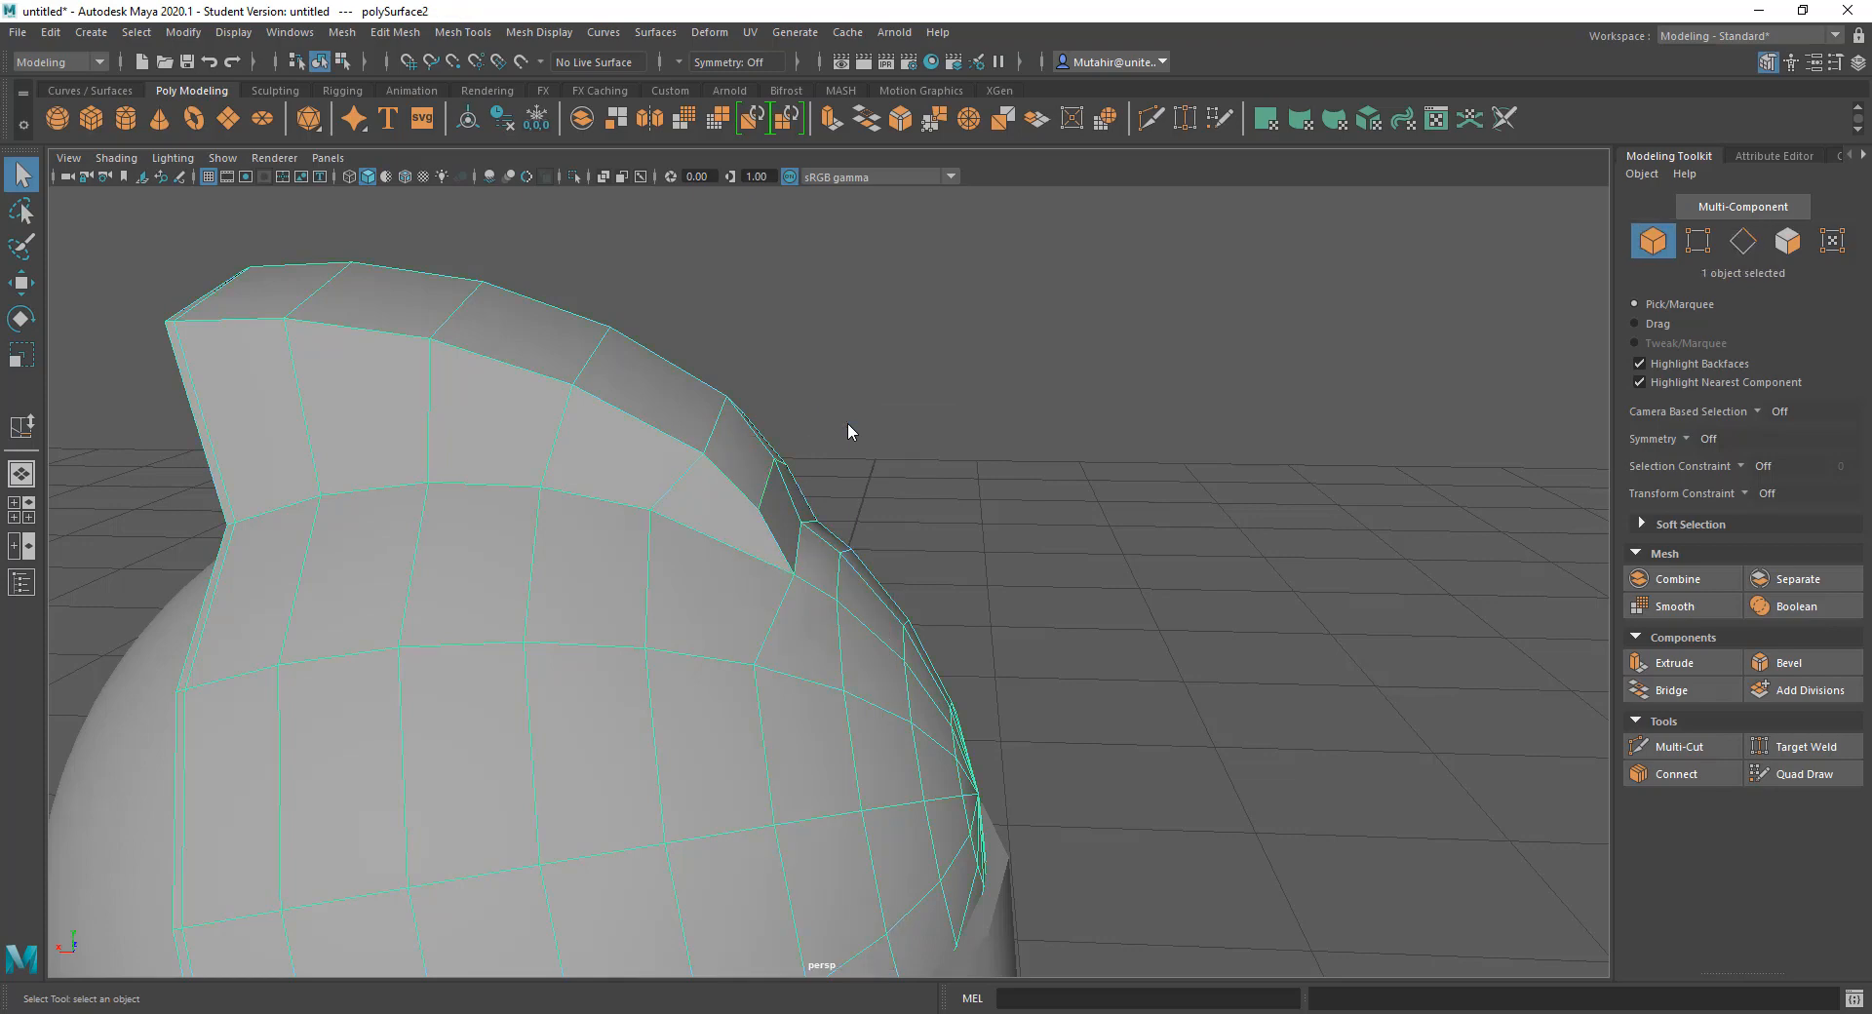
pyautogui.keyDown('alt'); pyautogui.moveTo(848, 430); pyautogui.dragTo(903, 472); pyautogui.keyUp('alt')
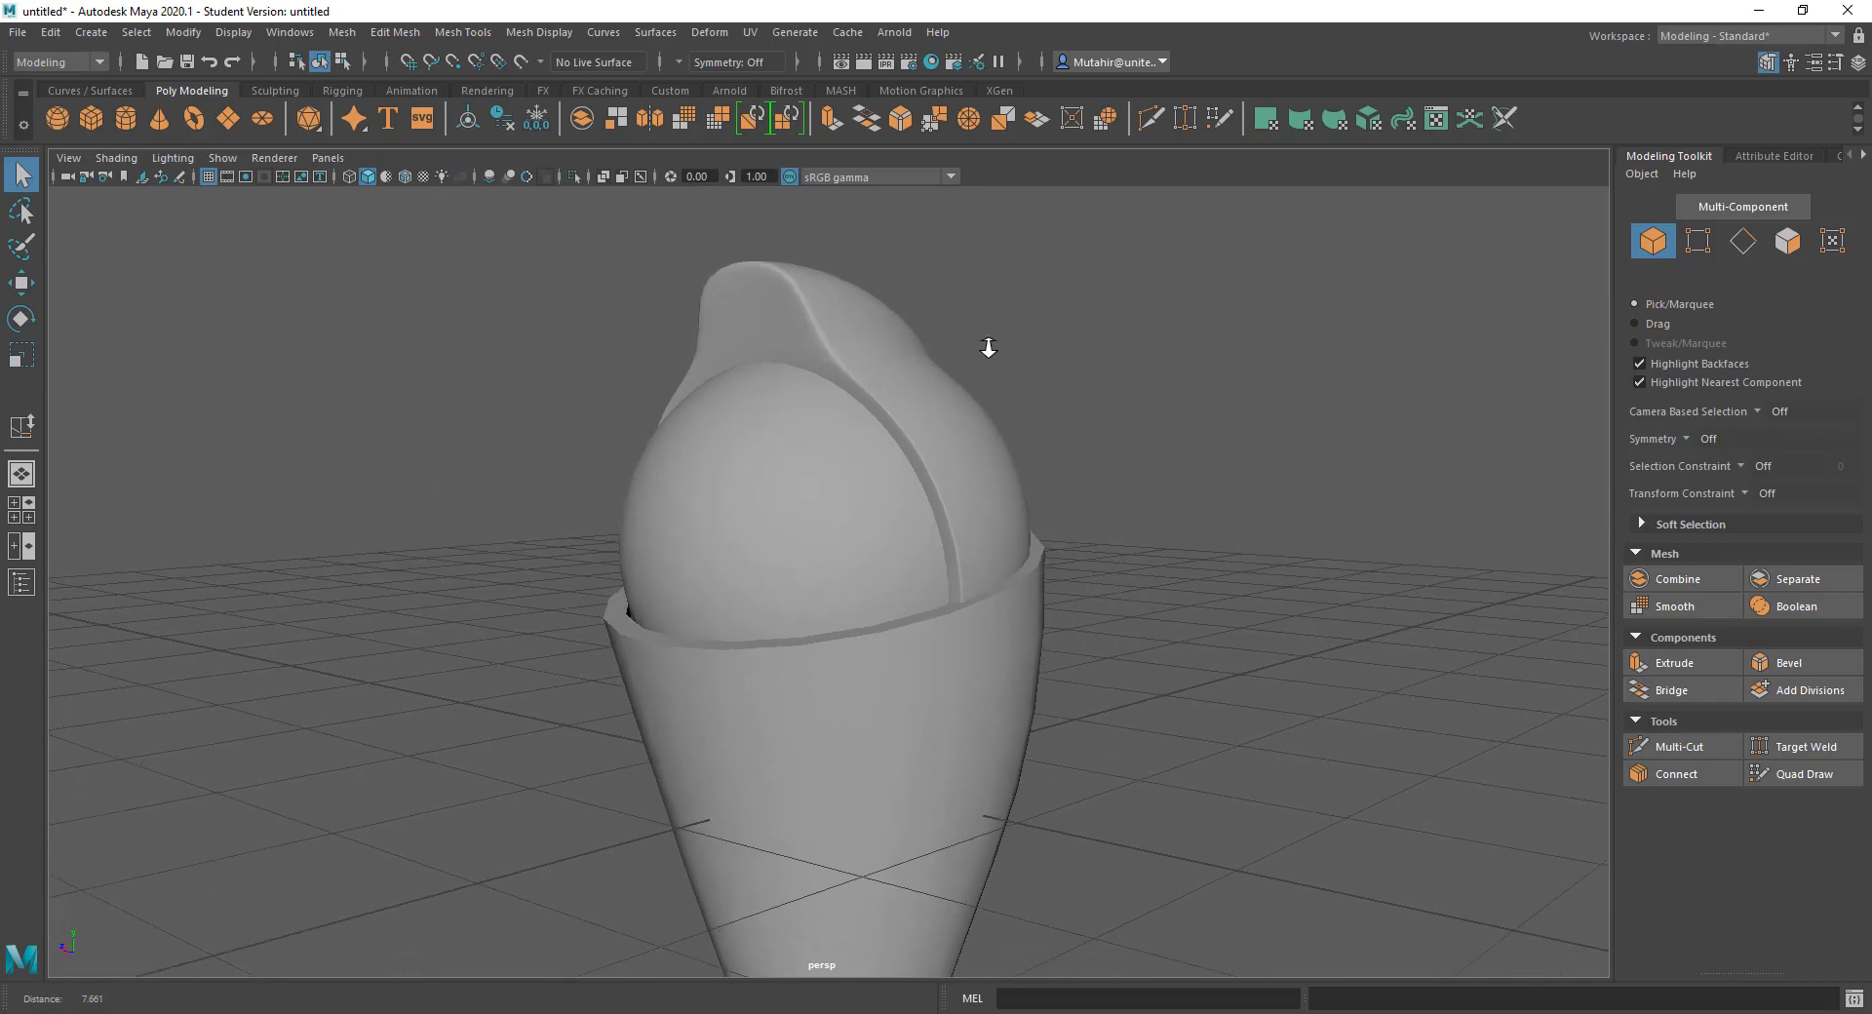